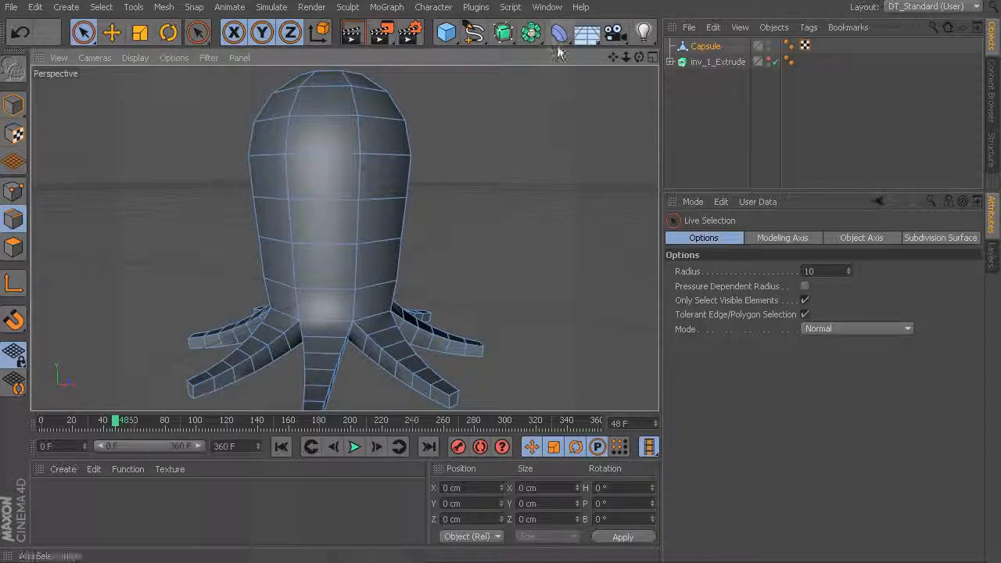
Add a Bend deformer, undo the trial move of it, and make it a child of the Capsule object.
click(557, 36)
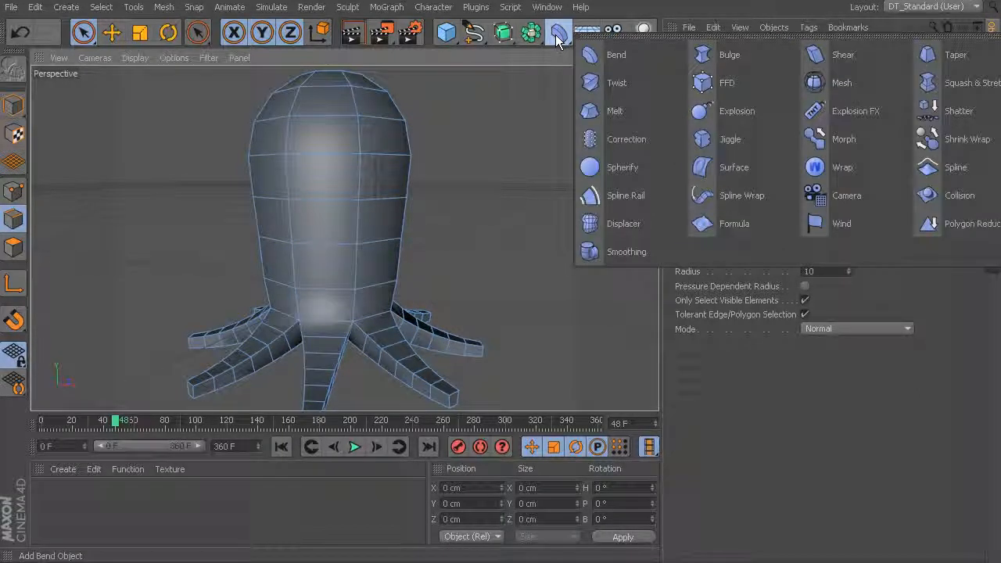
click(618, 55)
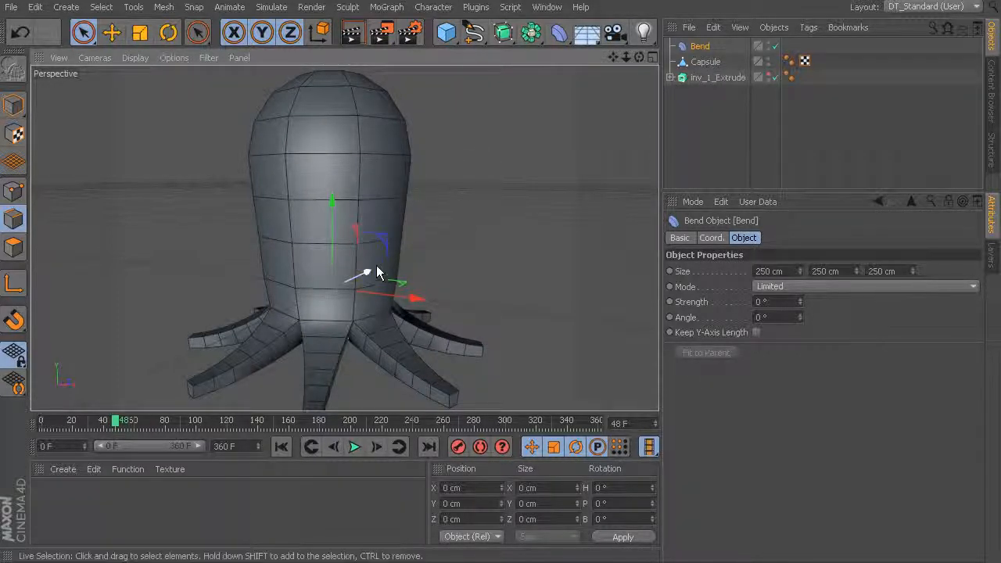
drag(357, 273, 283, 311)
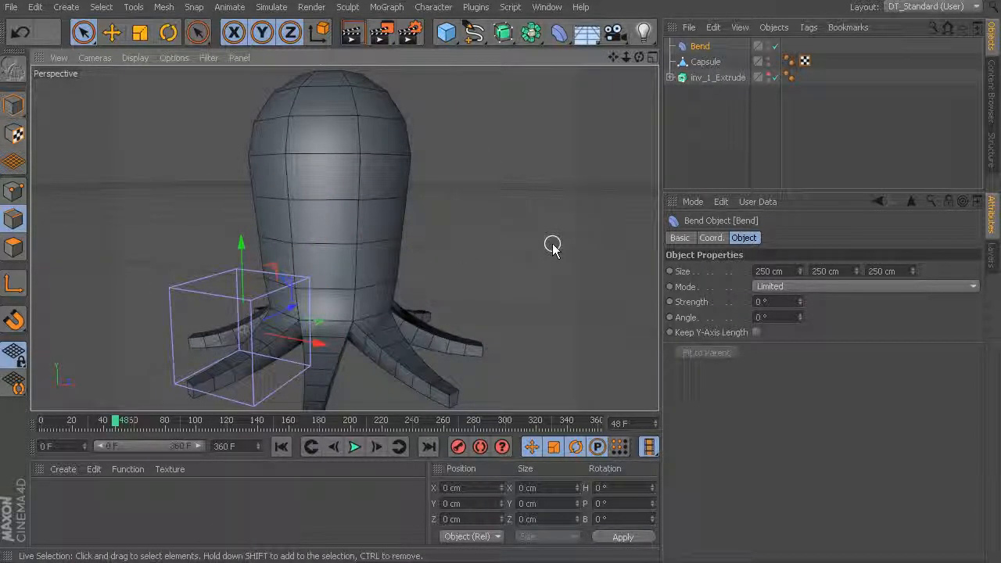
key(ctrl+z)
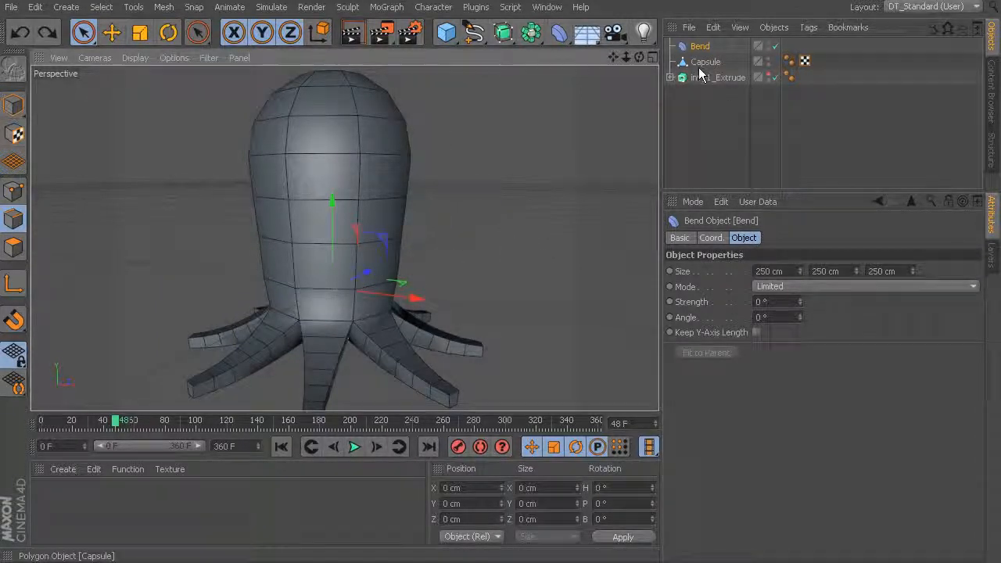
drag(708, 49, 713, 64)
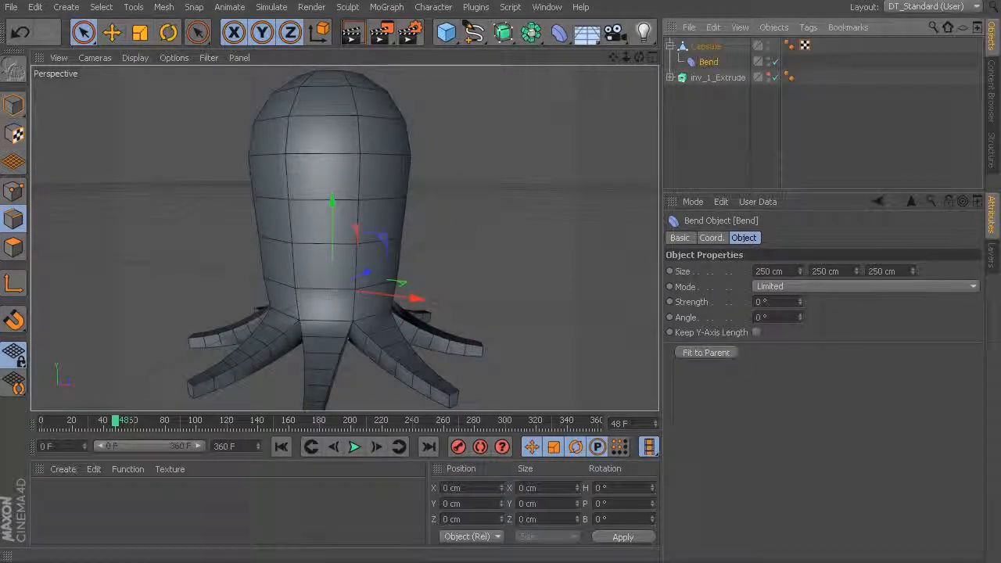
Fit the Bend deformer's box to its parent so that it encloses the whole octopus.
alt+drag(520, 238, 485, 226)
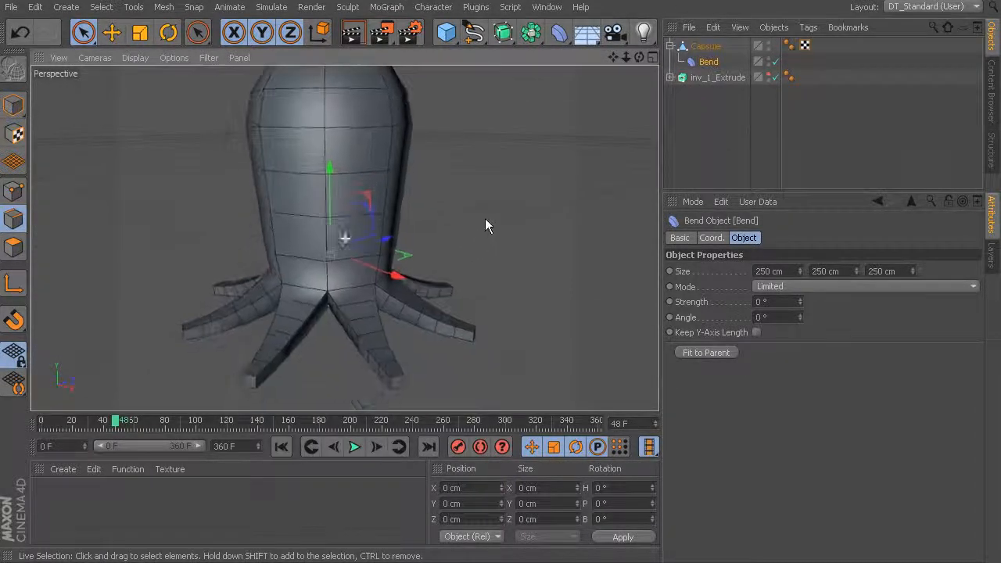
alt+drag(303, 257, 316, 231)
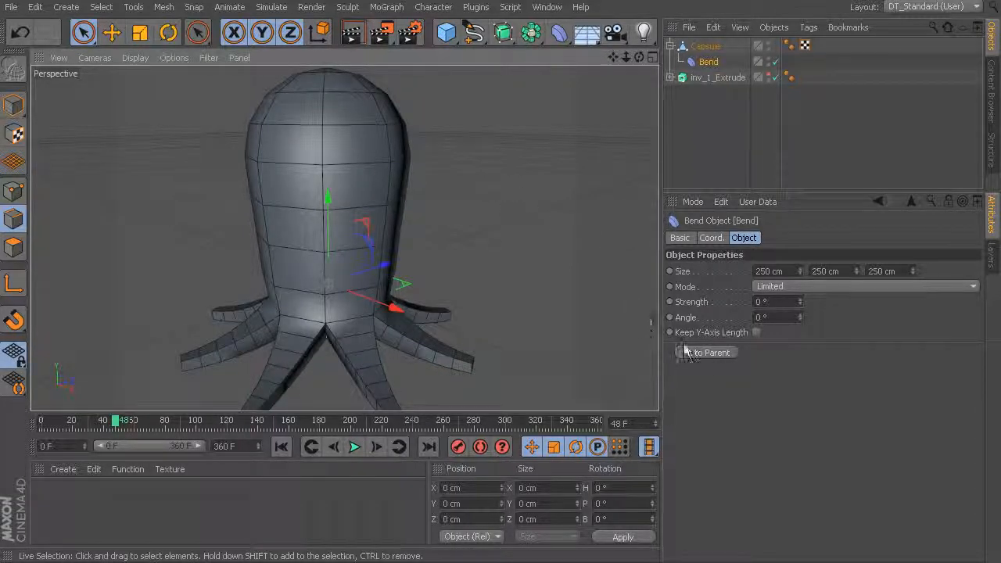
click(715, 354)
scroll(481, 258, down, 2)
alt+drag(480, 258, 508, 250)
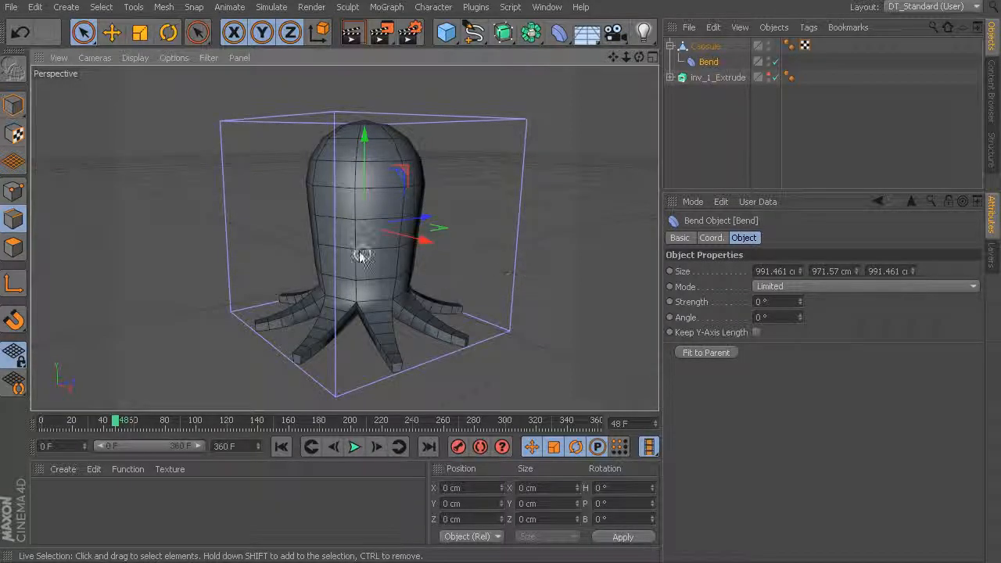
alt+drag(486, 265, 528, 275)
Set the Bend deformer's strength to 12° and its angle to 90°.
drag(800, 303, 835, 302)
alt+drag(489, 195, 534, 260)
drag(800, 317, 814, 317)
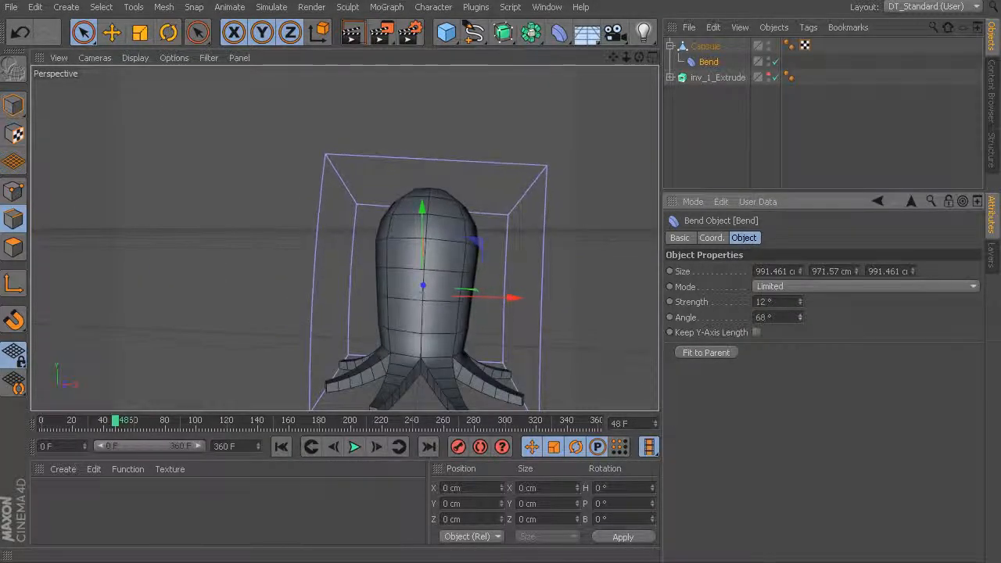
text(90)
key(Return)
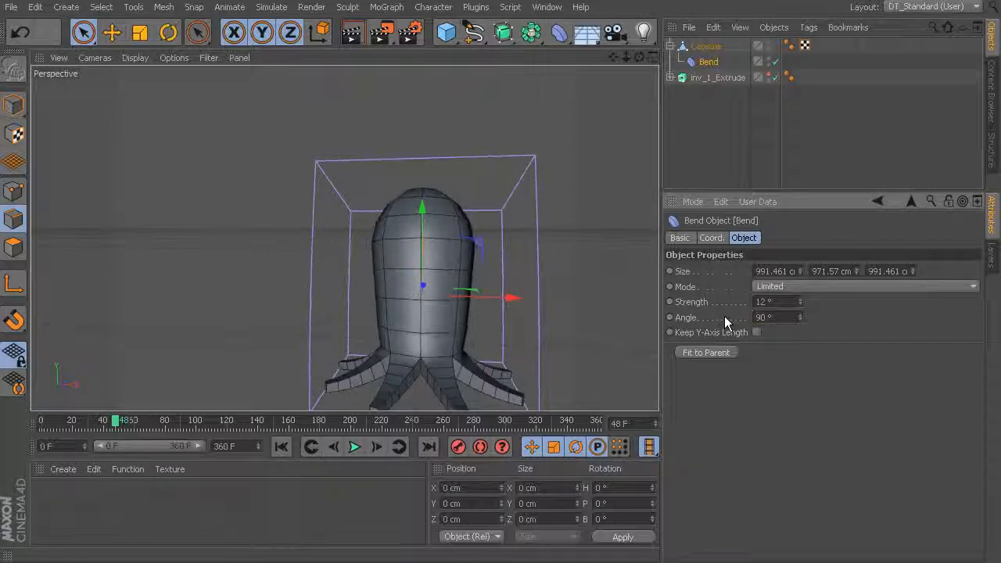
alt+drag(581, 228, 475, 261)
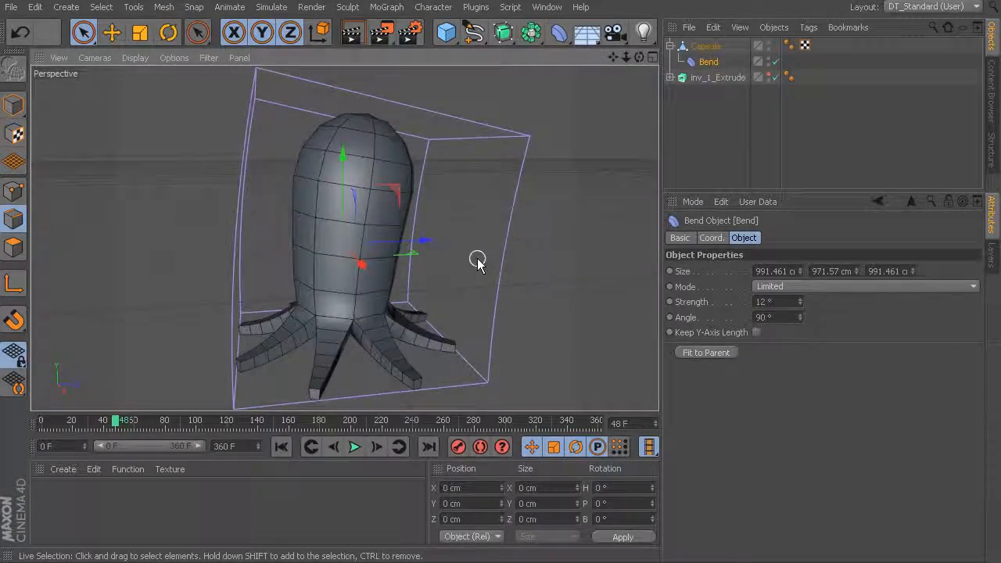
Set the Bend deformer's Y size to 839.57 cm and raise the deformer along Y over the octopus's head.
drag(858, 271, 857, 352)
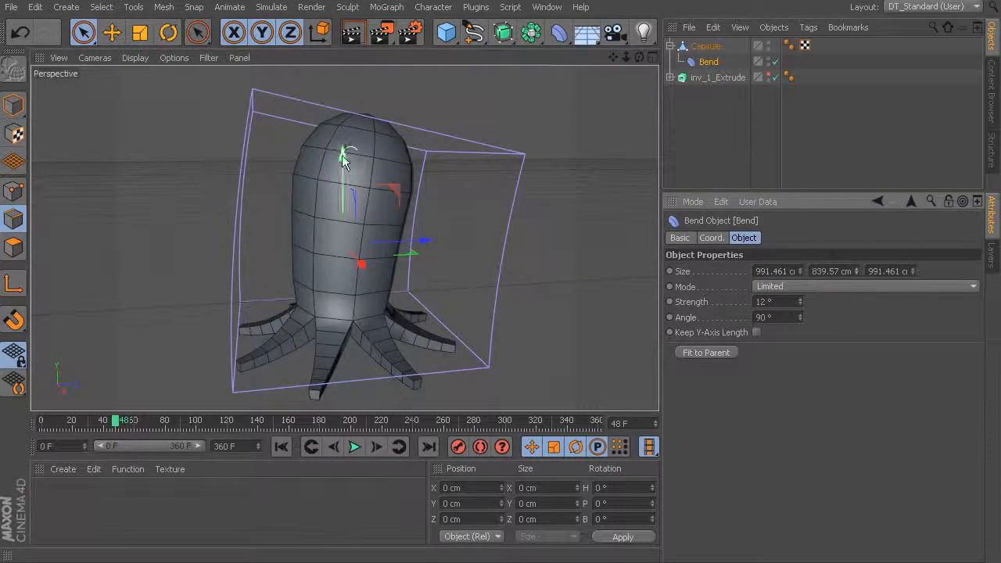
alt+drag(353, 119, 493, 179)
alt+right_drag(493, 179, 402, 170)
alt+drag(401, 170, 483, 172)
alt+middle_drag(483, 172, 453, 223)
alt+drag(473, 242, 528, 225)
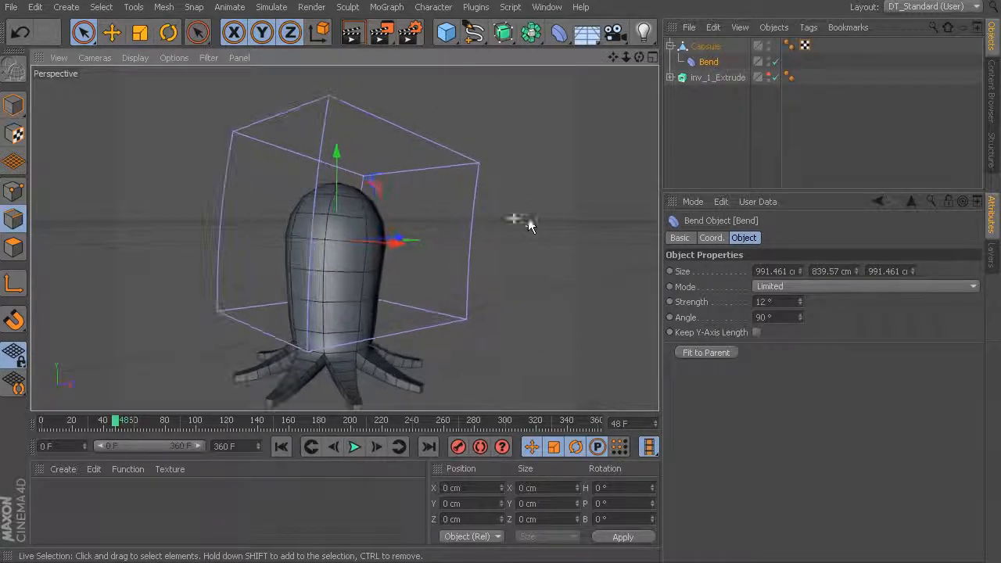
Add an FFD deformer as a child of Capsule and fit its grid to the parent.
click(705, 46)
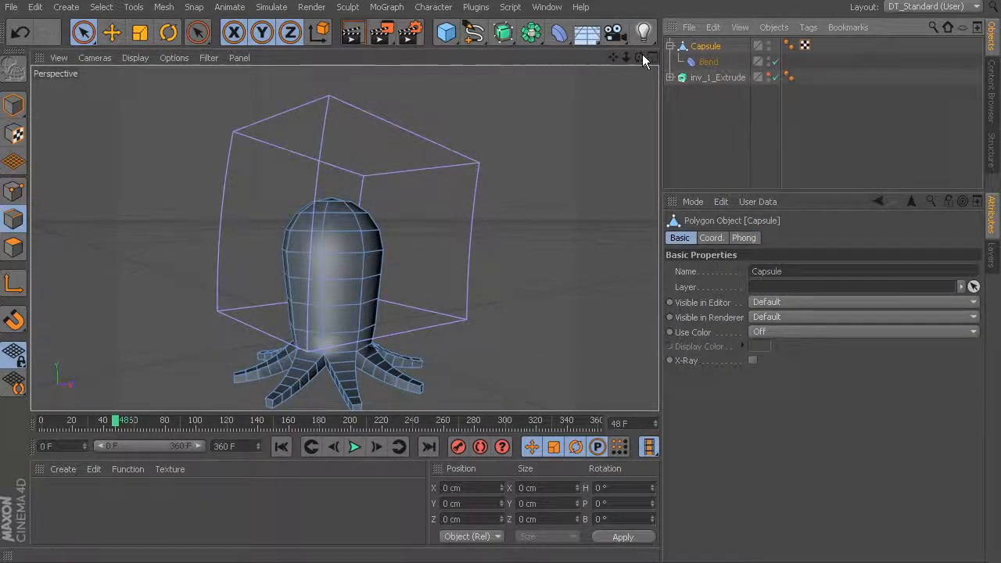
click(556, 35)
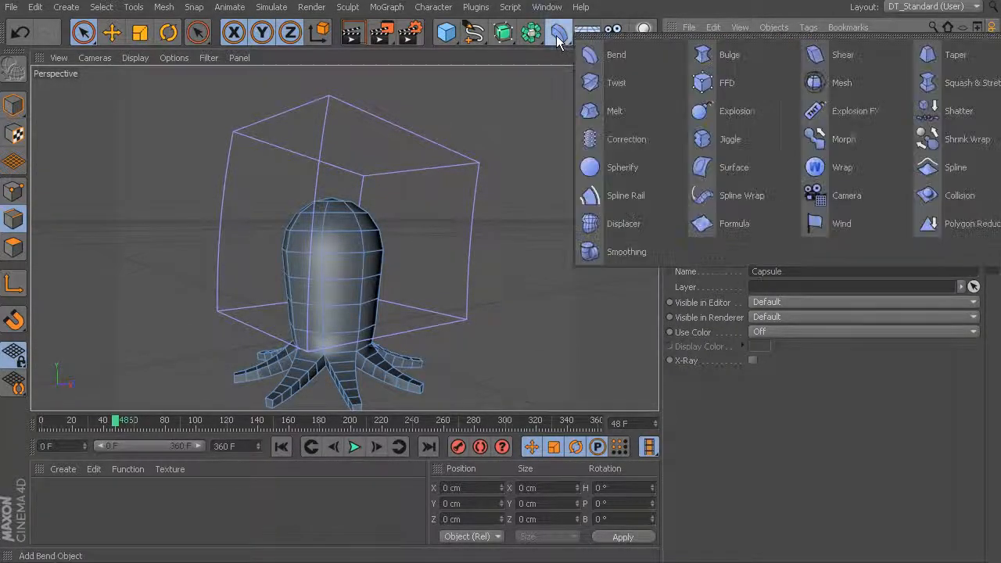
click(709, 82)
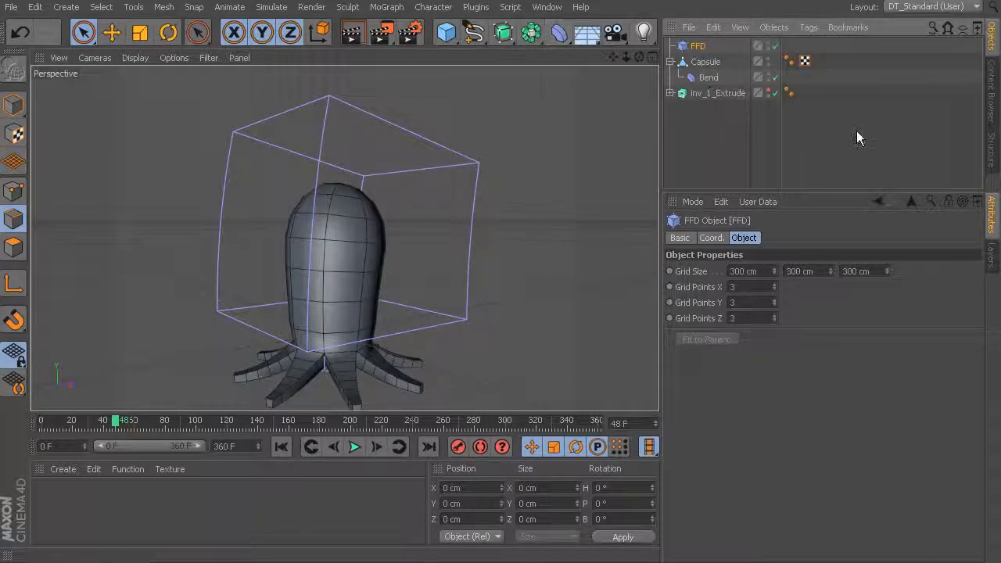
click(704, 61)
drag(701, 62, 704, 63)
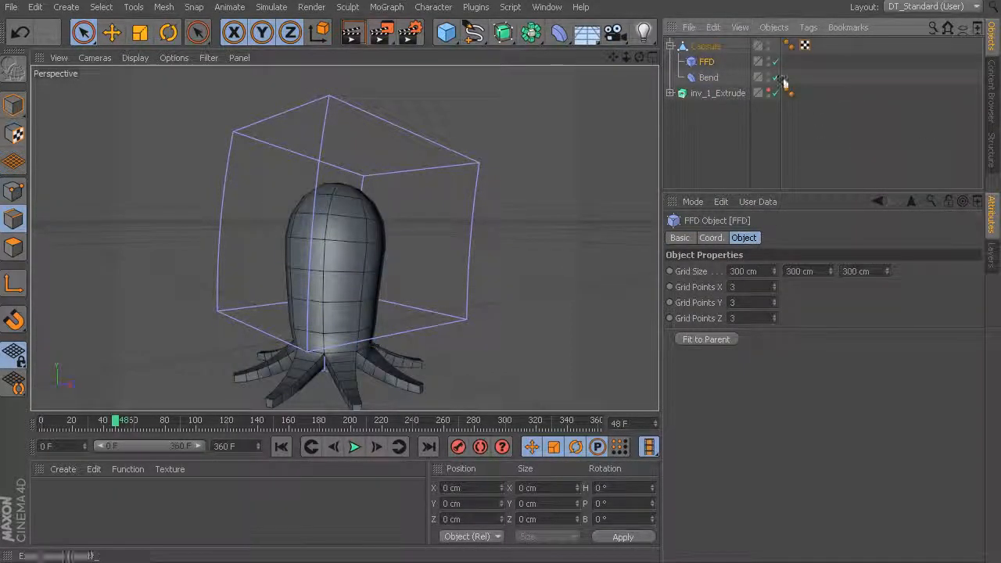
click(712, 45)
click(706, 62)
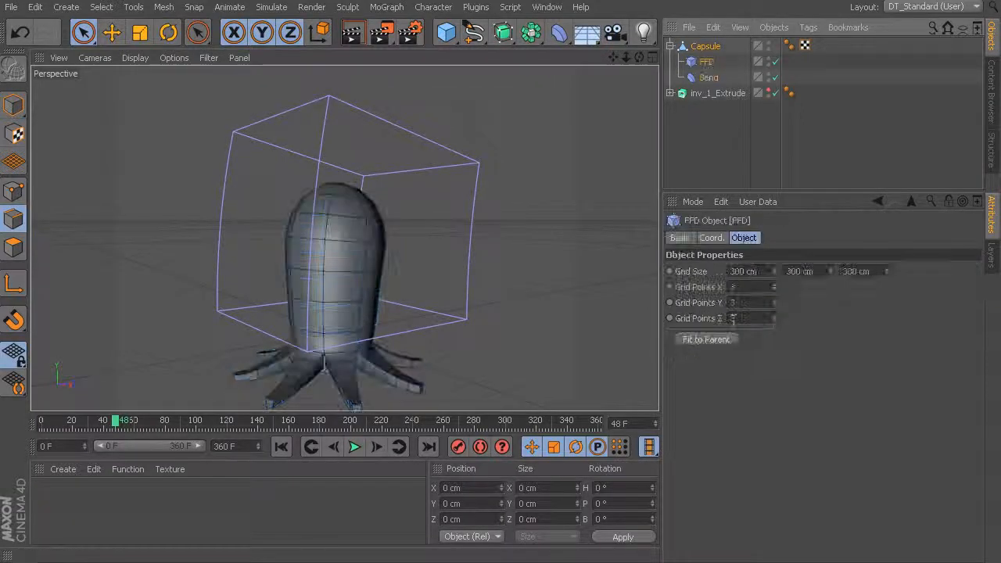
click(711, 340)
alt+drag(516, 219, 515, 139)
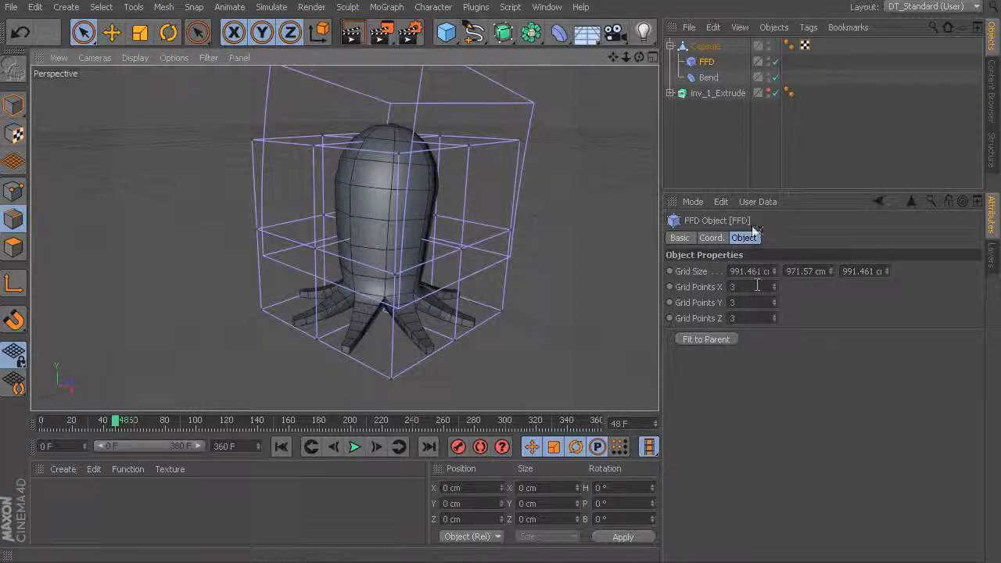
Switch to Rectangle Selection and try to box-select the upper points of the FFD cage.
drag(84, 32, 149, 83)
alt+drag(367, 178, 492, 168)
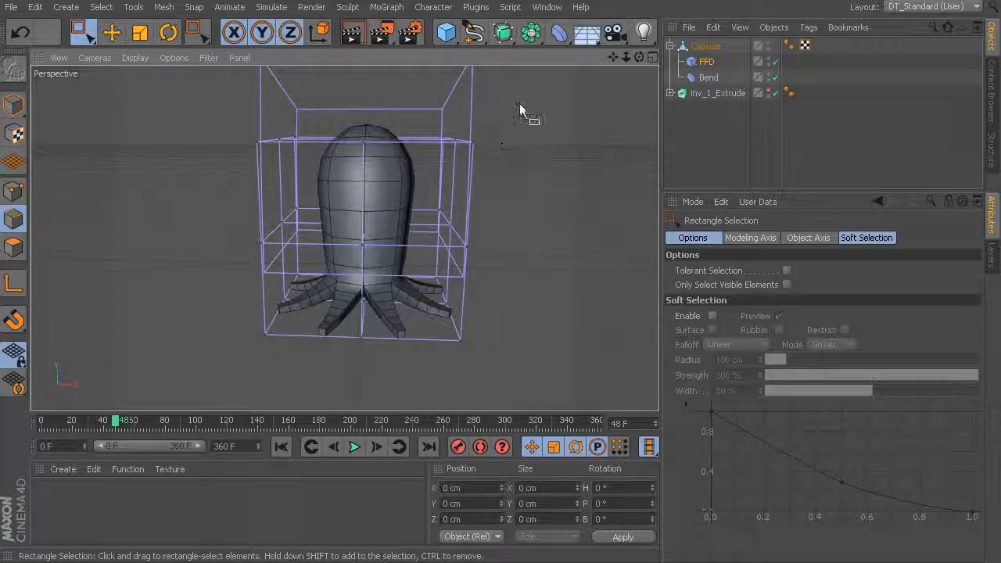
drag(204, 165, 203, 165)
alt+drag(414, 165, 237, 166)
alt+drag(323, 161, 118, 218)
click(706, 62)
scroll(453, 190, up, 2)
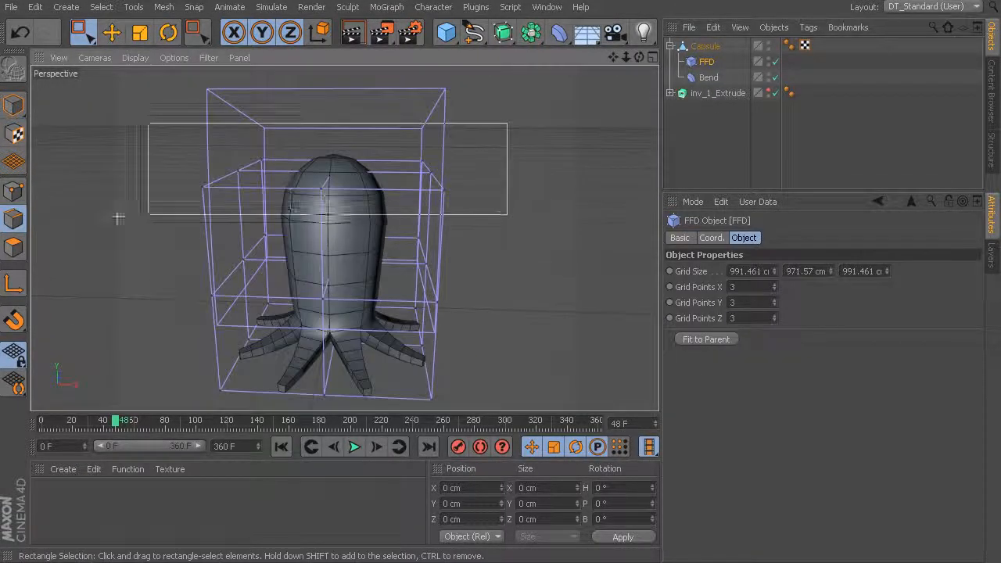
alt+drag(333, 220, 465, 198)
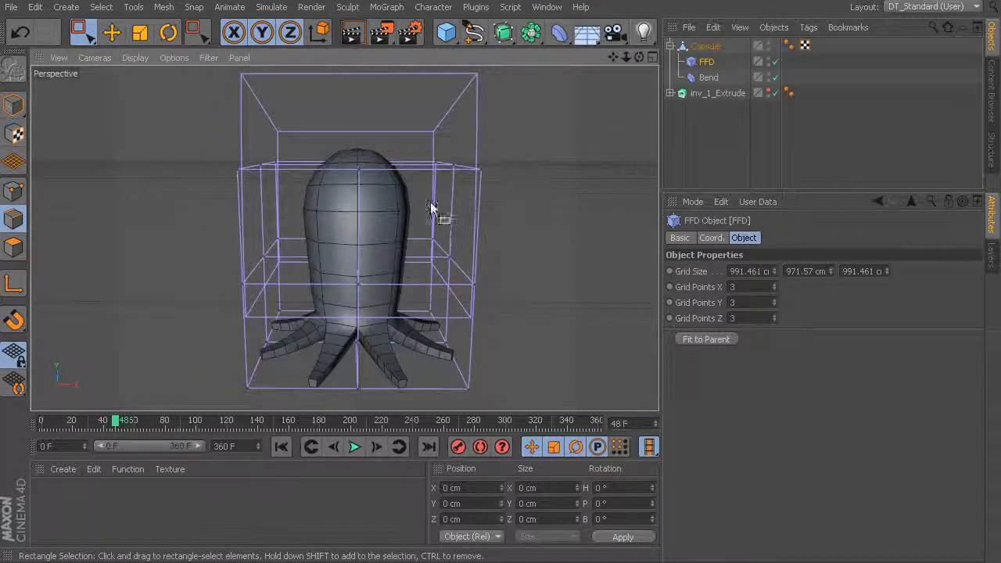
Select the top layer of cage points in point mode and make the FFD the only selected object.
click(14, 106)
drag(524, 134, 411, 185)
click(14, 190)
drag(160, 214, 155, 218)
mouse_move(471, 170)
alt+mouse_down()
mouse_move(458, 165)
mouse_move(469, 162)
alt+mouse_up()
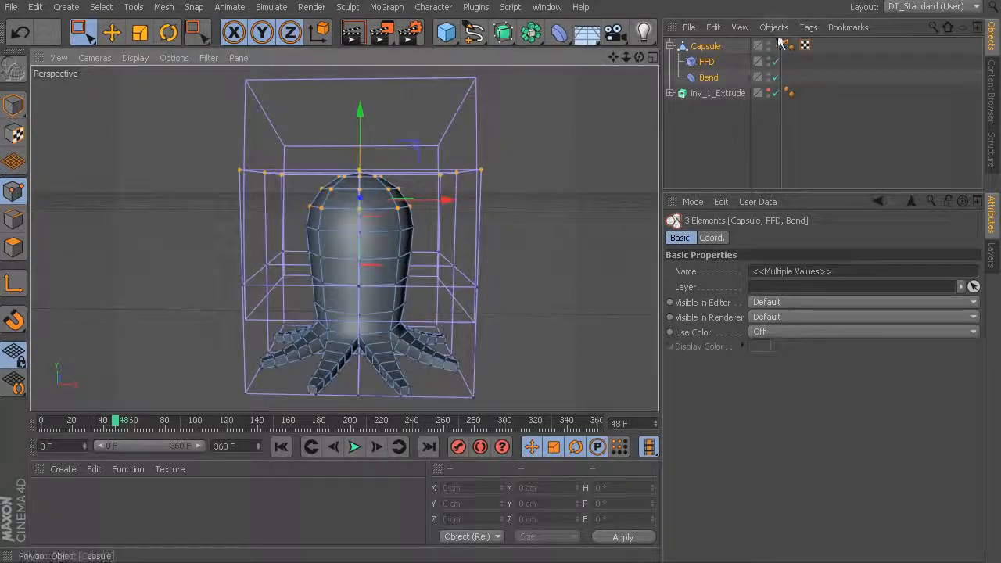
click(706, 61)
alt+drag(116, 204, 439, 168)
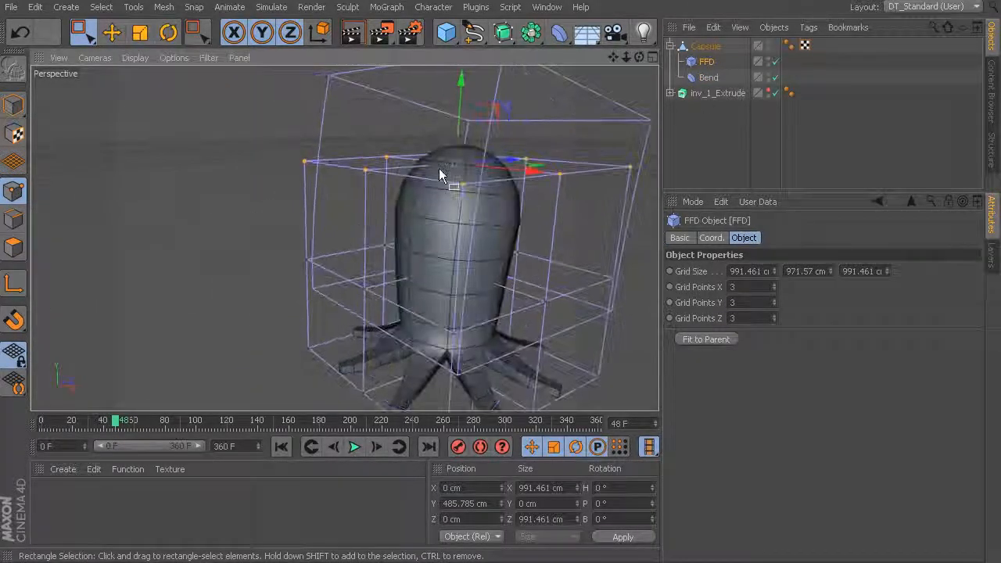
Shift the FFD cage's top points about 65 cm along Z and rotate them to tilt the octopus's head.
mouse_move(508, 159)
mouse_down()
mouse_move(523, 162)
mouse_move(496, 168)
mouse_up()
click(140, 33)
click(112, 32)
click(168, 33)
mouse_move(462, 134)
mouse_down()
mouse_move(459, 118)
mouse_move(464, 133)
mouse_up()
alt+drag(582, 184, 501, 183)
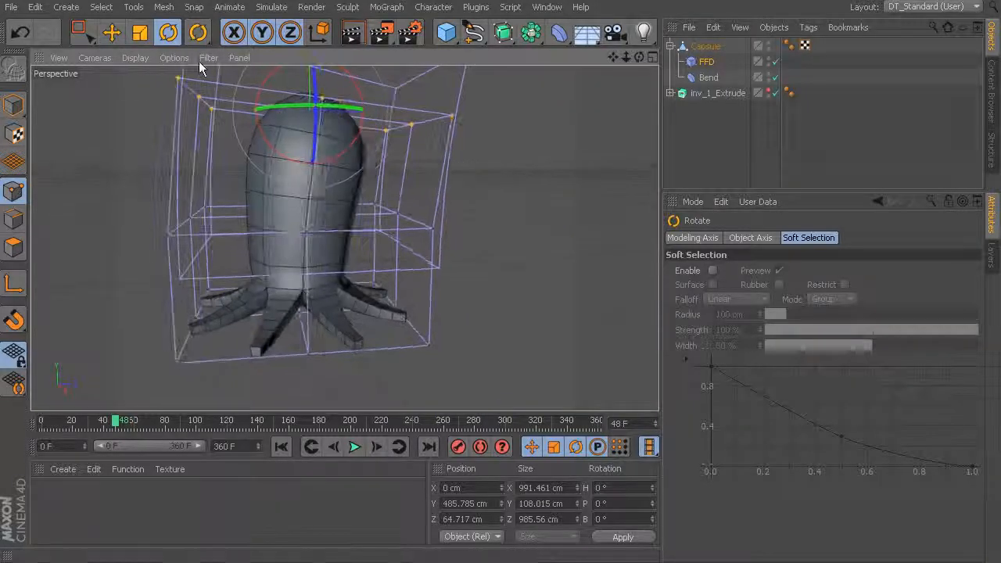
Box-select mid-height points on one side of the FFD cage and pull them outward to about Z 619 cm.
click(78, 33)
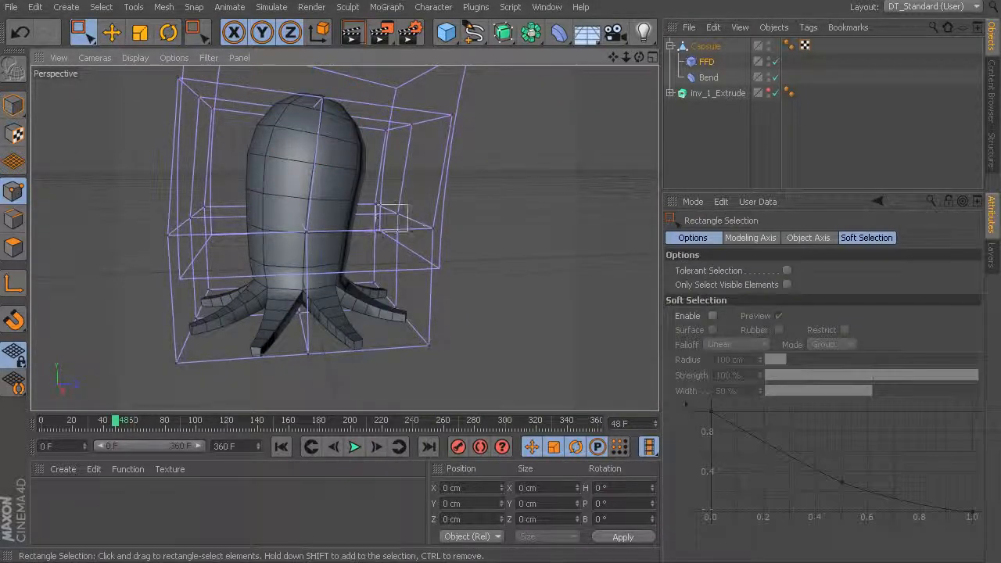
drag(377, 205, 370, 200)
drag(462, 208, 608, 234)
scroll(577, 225, down, 2)
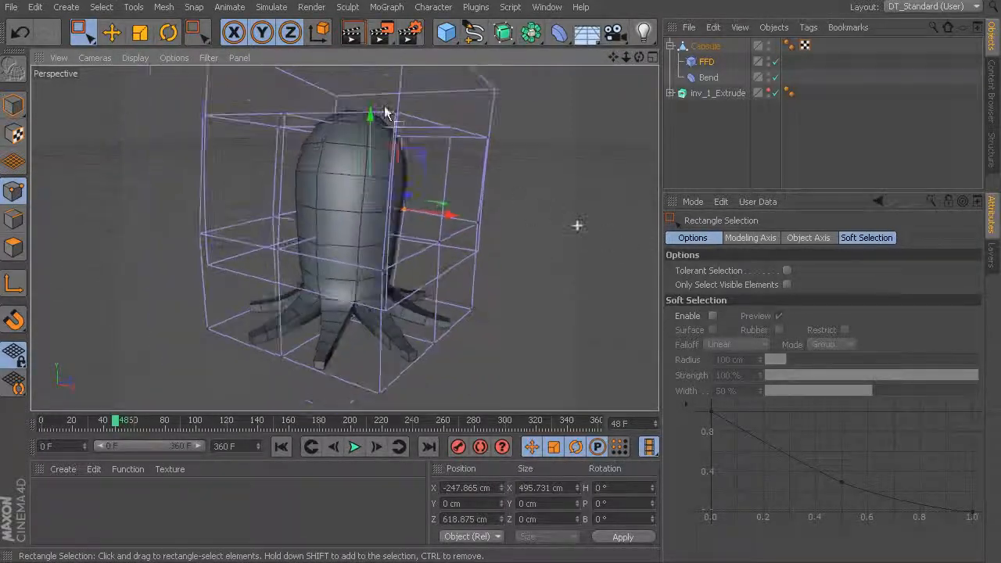
Select the Capsule in model mode and bake its deformed shape into a new mesh with Current State to Object.
click(708, 77)
alt+drag(578, 205, 545, 204)
click(710, 47)
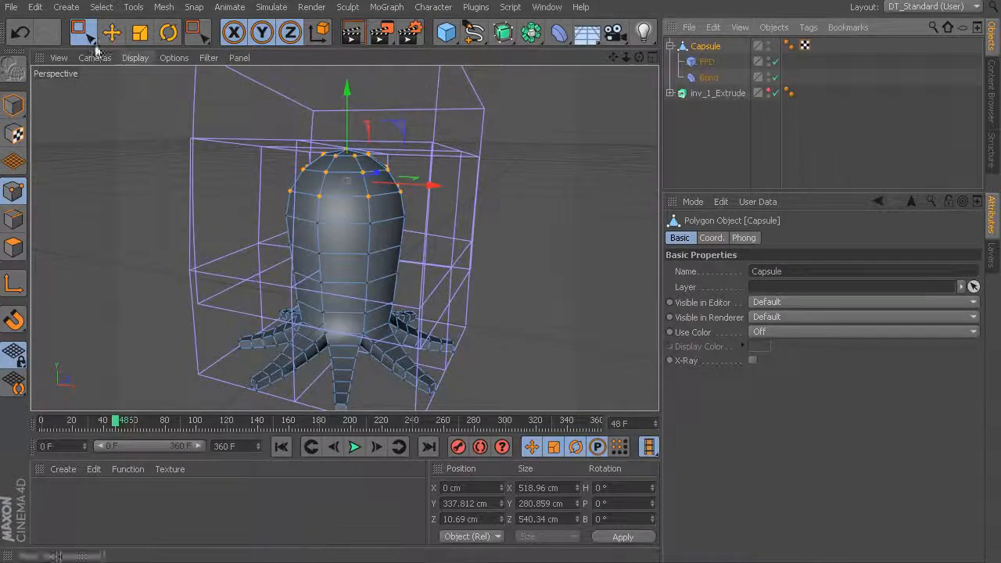
click(13, 105)
alt+drag(487, 187, 500, 172)
right_click(706, 48)
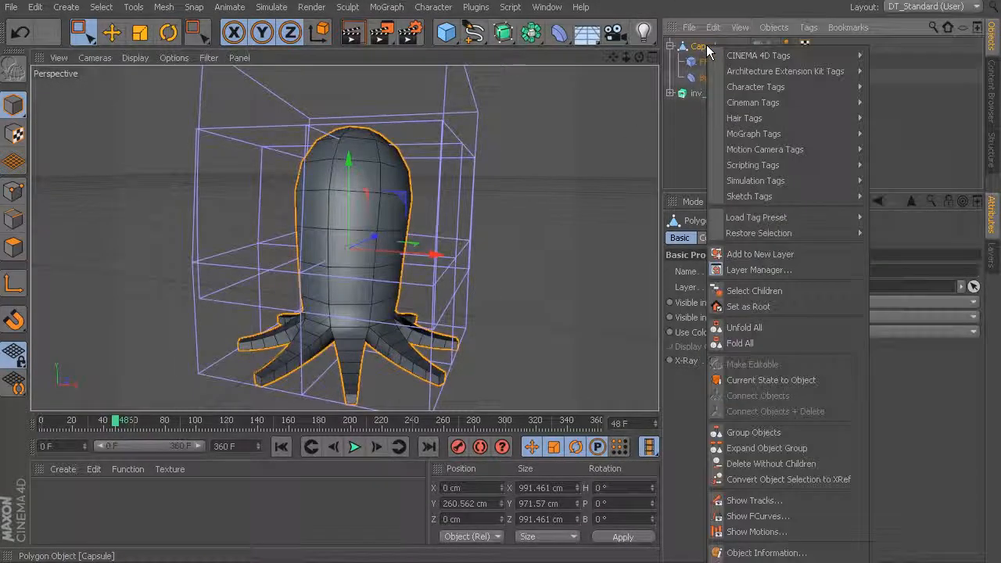
click(766, 380)
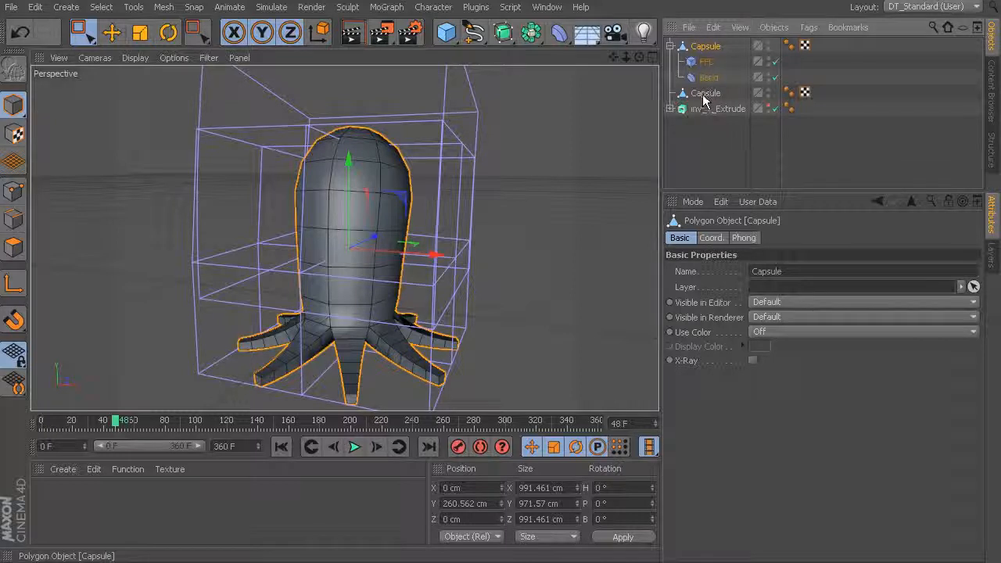
Fold the original Capsule's hierarchy, hide that object in the editor, and select the baked copy.
click(670, 46)
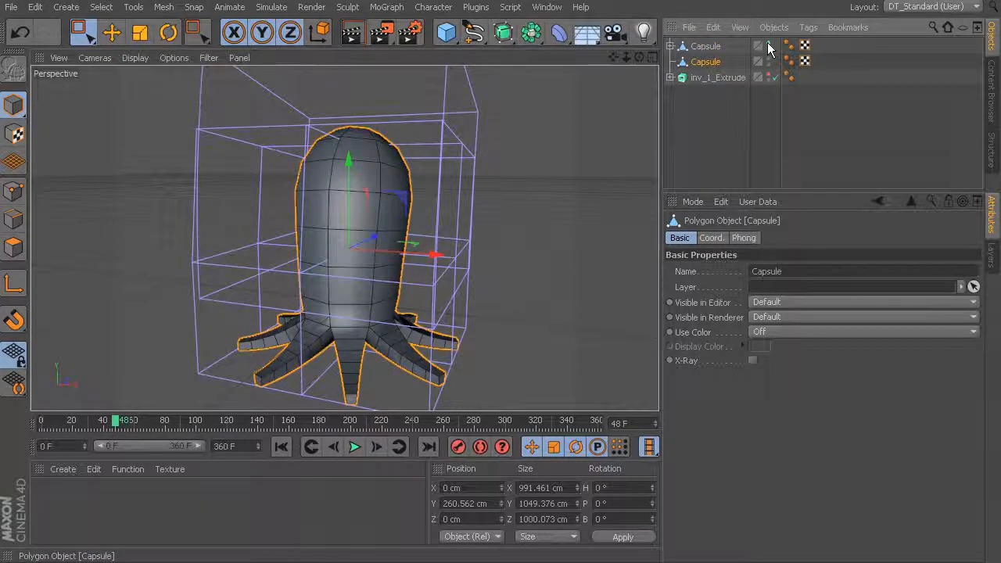
click(768, 47)
click(520, 181)
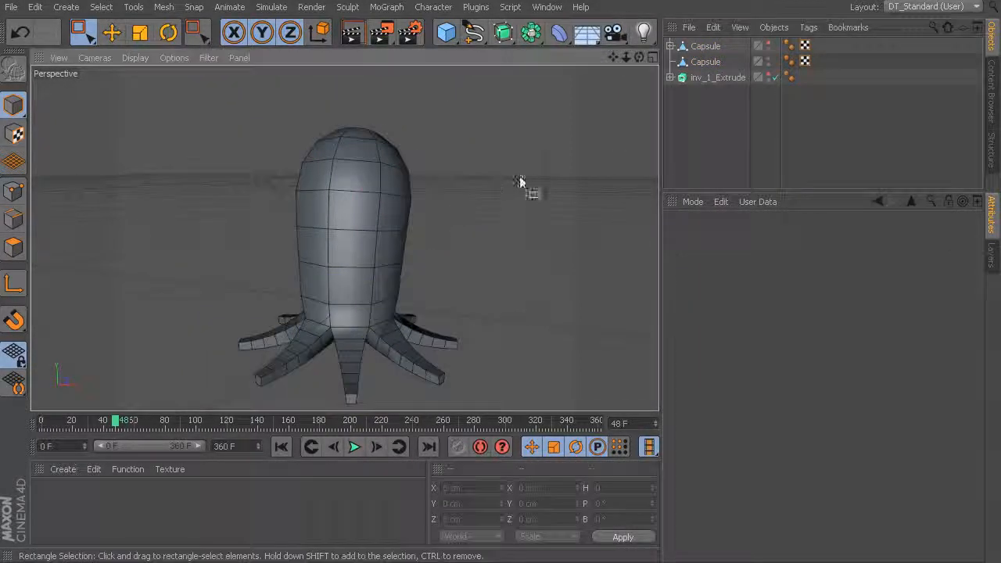
click(704, 63)
alt+drag(438, 196, 488, 207)
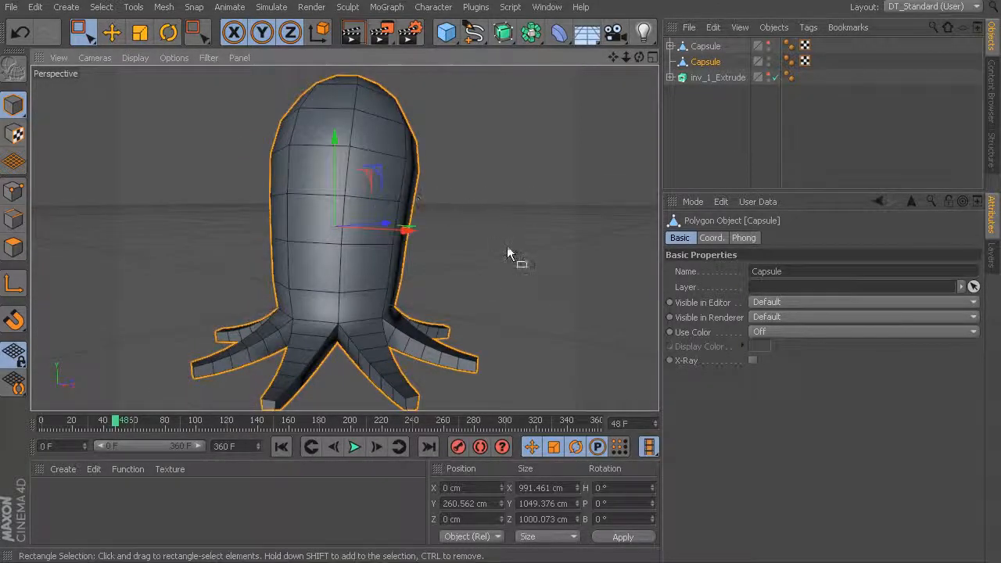
Unfold the hidden original Capsule and review the settings of its FFD and Bend deformers.
click(717, 50)
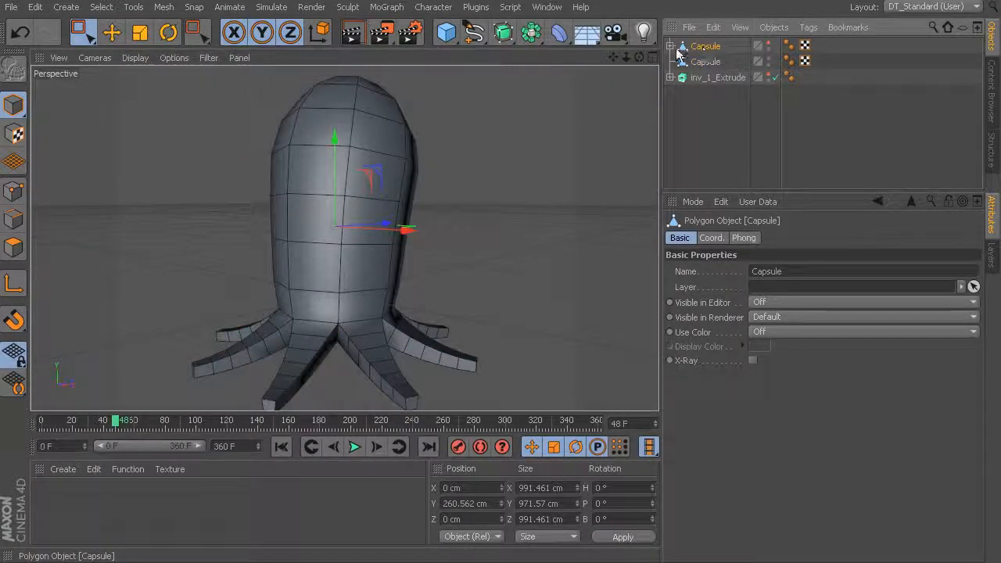
click(670, 46)
click(706, 61)
click(707, 78)
click(707, 61)
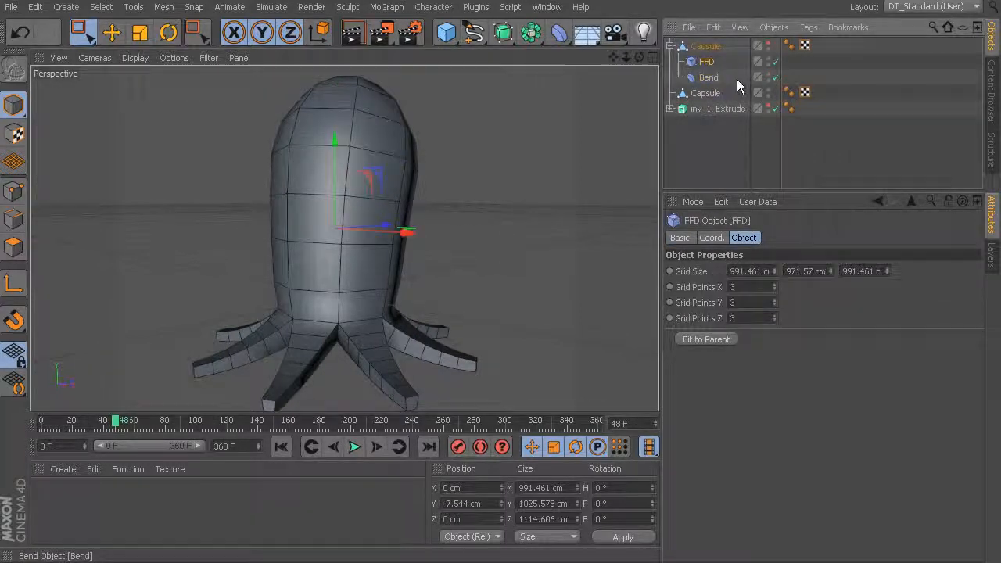
Show and hide the original Capsule again, fold its hierarchy, and select the baked copy.
click(769, 44)
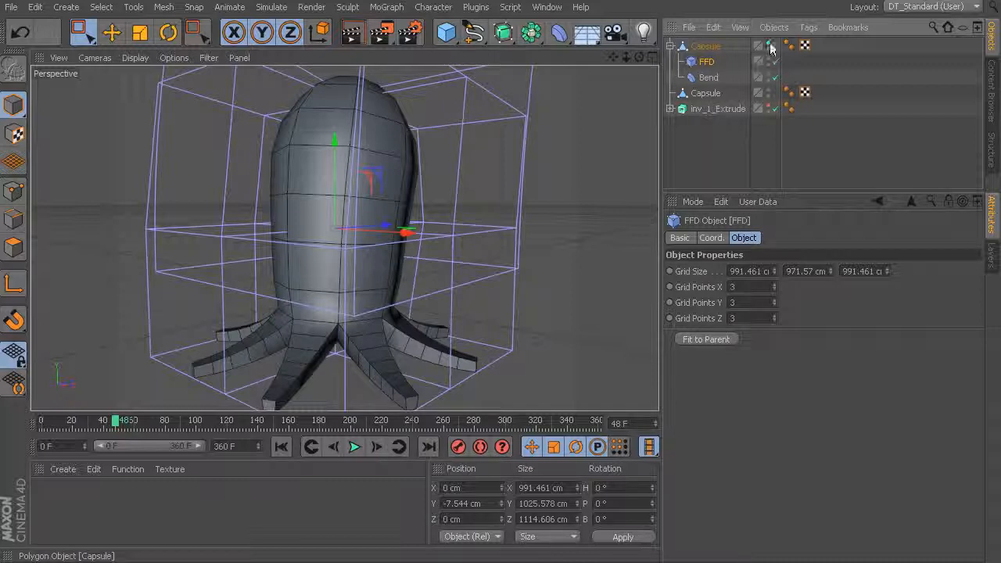
click(769, 46)
click(670, 46)
click(704, 61)
alt+drag(513, 161, 485, 257)
alt+right_drag(485, 257, 554, 252)
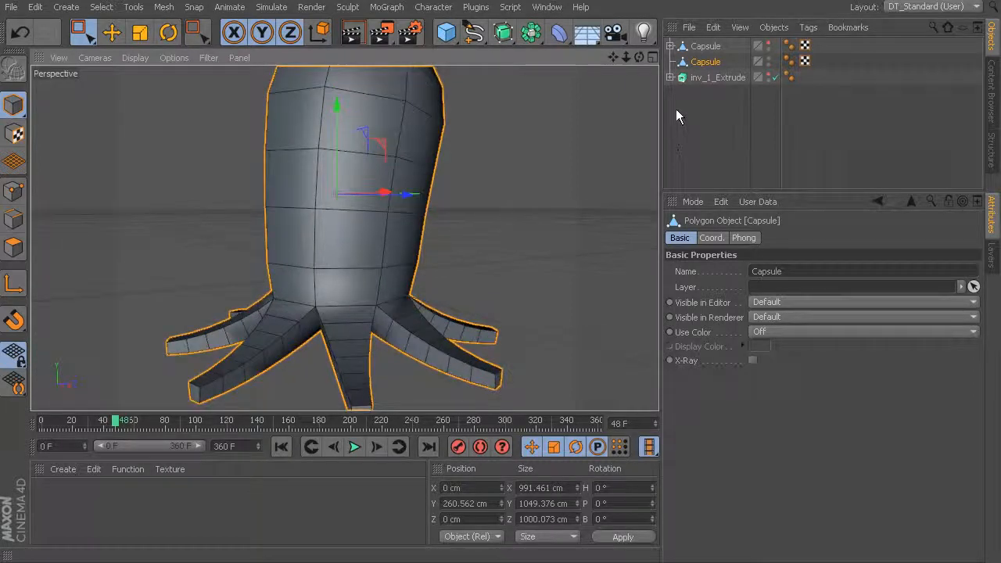
Delete the original Capsule together with its deformers and select the remaining baked Capsule mesh.
click(706, 47)
key(Delete)
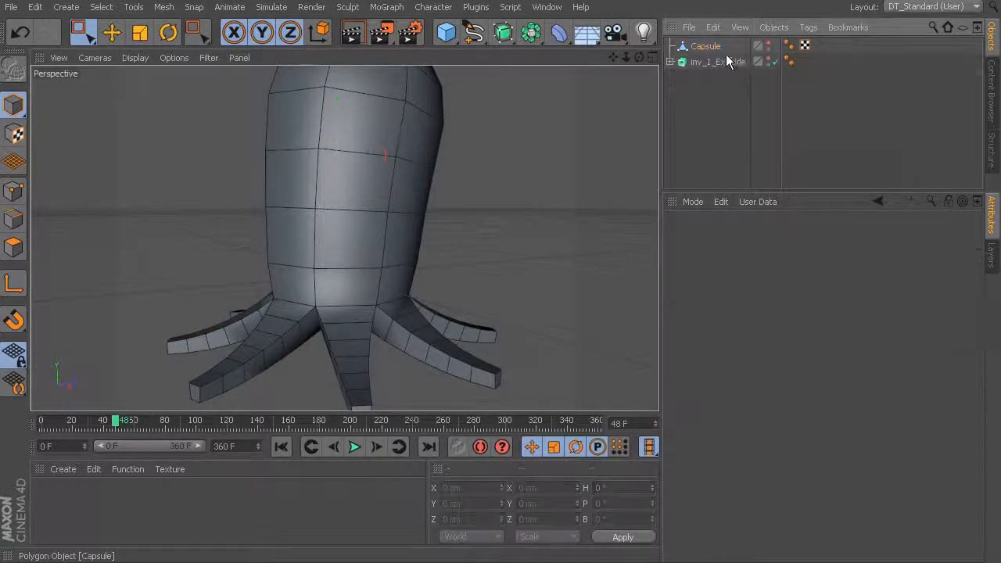
click(706, 50)
alt+drag(509, 178, 284, 71)
alt+drag(392, 214, 524, 223)
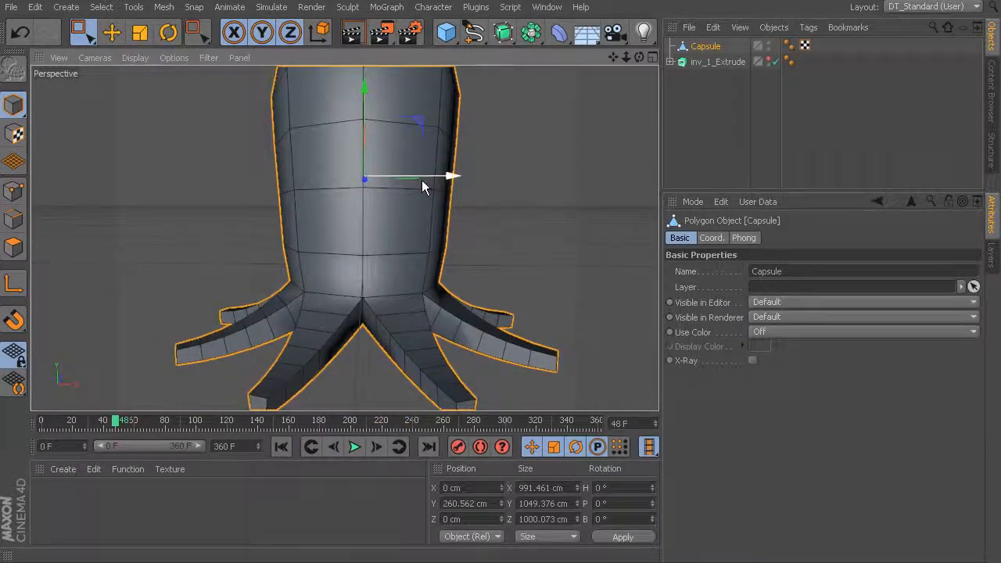
alt+drag(424, 183, 469, 221)
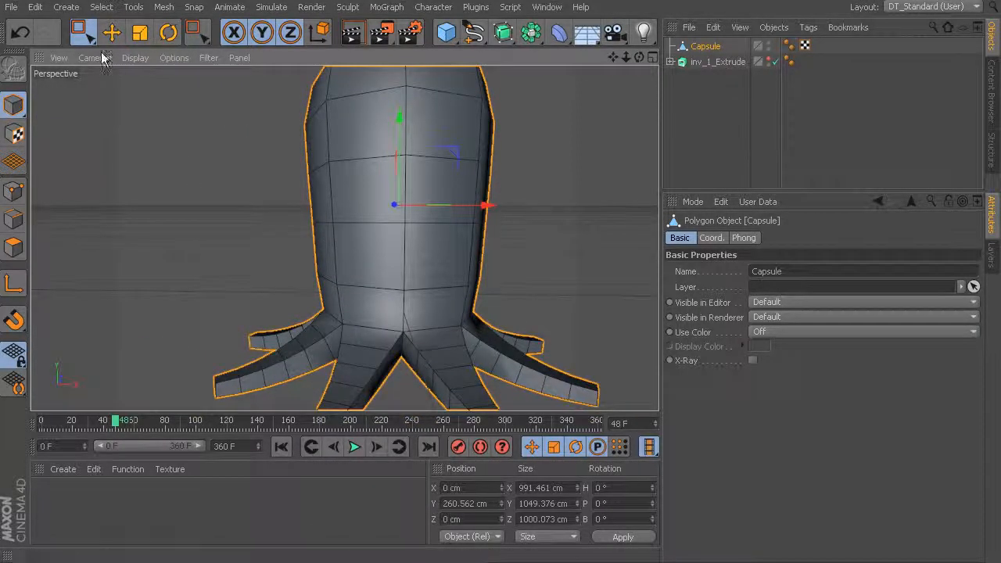
Select a two-by-two block of polygons midway up the front of the body in polygon mode with Live Selection.
click(14, 249)
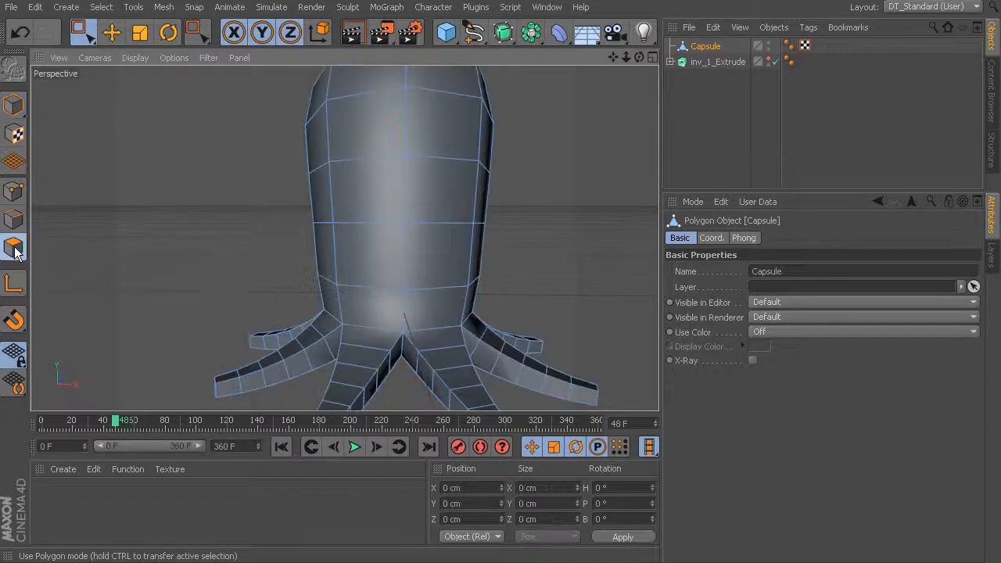
drag(81, 31, 131, 59)
mouse_move(380, 186)
mouse_down()
mouse_move(422, 237)
mouse_move(592, 232)
mouse_move(203, 230)
mouse_move(235, 217)
mouse_move(435, 234)
mouse_up()
alt+middle_drag(436, 234, 455, 233)
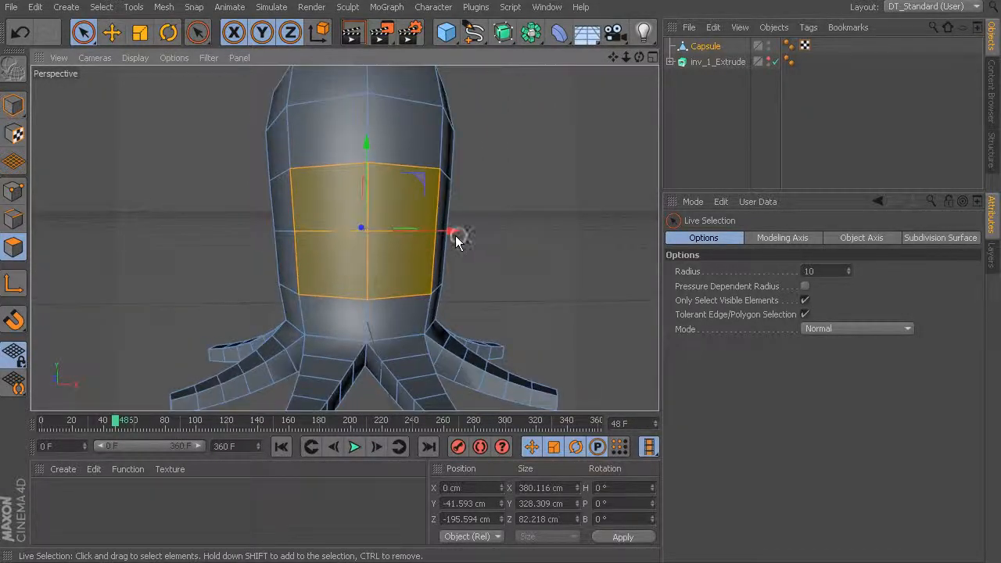
scroll(456, 233, up, 3)
Inset the selected front polygons twice with Extrude Inner, using a 40 cm offset for the second inset.
right_click(535, 88)
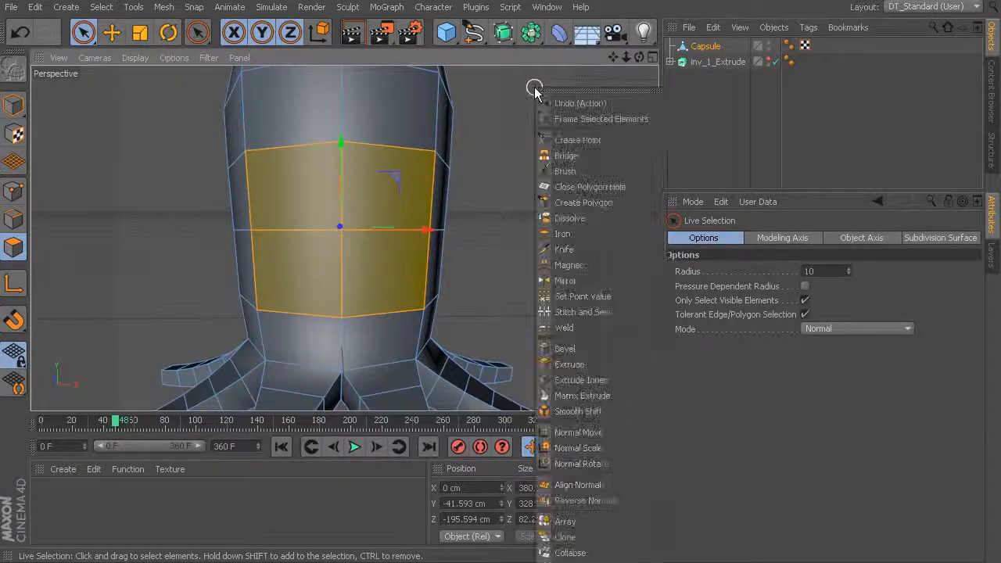
click(588, 380)
mouse_move(389, 178)
mouse_down()
mouse_move(407, 178)
mouse_move(397, 179)
mouse_up()
alt+drag(533, 225, 509, 240)
drag(361, 187, 357, 190)
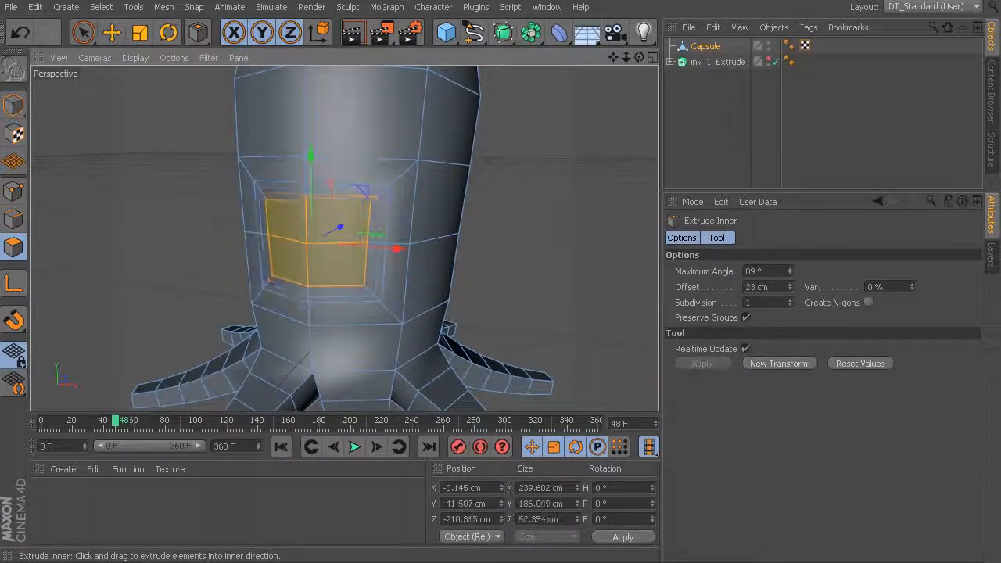
alt+drag(560, 237, 555, 222)
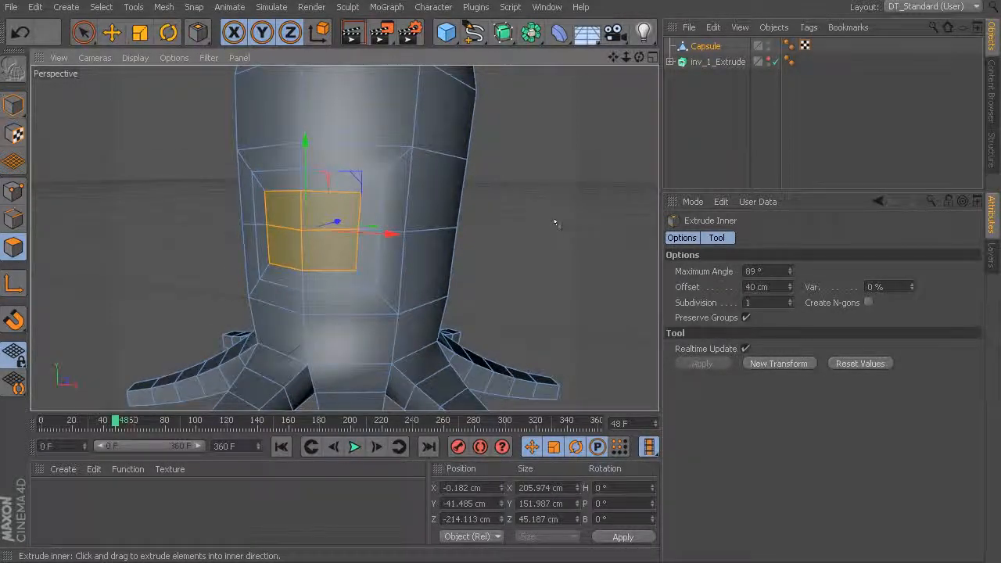
Delete the innermost inset polygons to open a hole in the front of the body.
alt+middle_drag(418, 247, 462, 241)
alt+right_drag(478, 241, 518, 250)
mouse_move(519, 247)
alt+mouse_down()
mouse_move(534, 239)
mouse_move(518, 230)
alt+mouse_up()
alt+drag(525, 270, 497, 266)
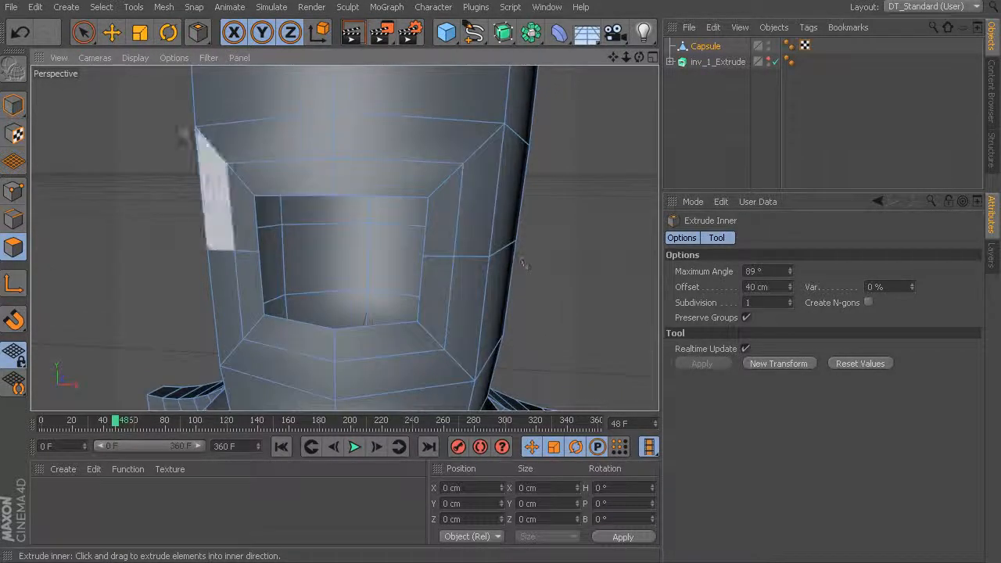
Lower the two upper corner points of the hole and those of the ring around it in point mode.
click(84, 33)
click(18, 195)
click(254, 195)
shift+click(425, 197)
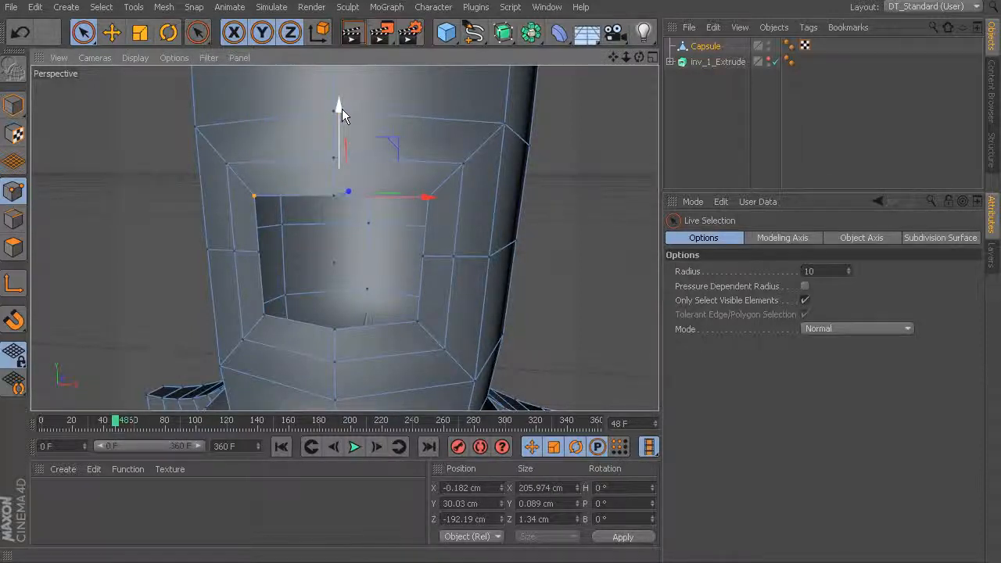
click(225, 163)
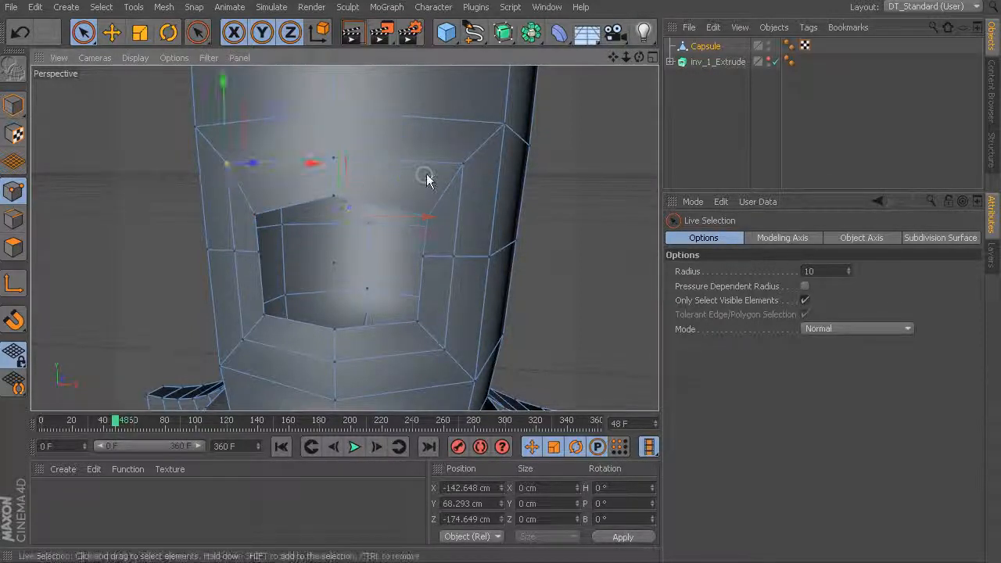
shift+click(461, 165)
drag(341, 96, 340, 119)
Lower the mid-side points of the hole, and those of the surrounding ring to about Y -60 cm.
click(422, 257)
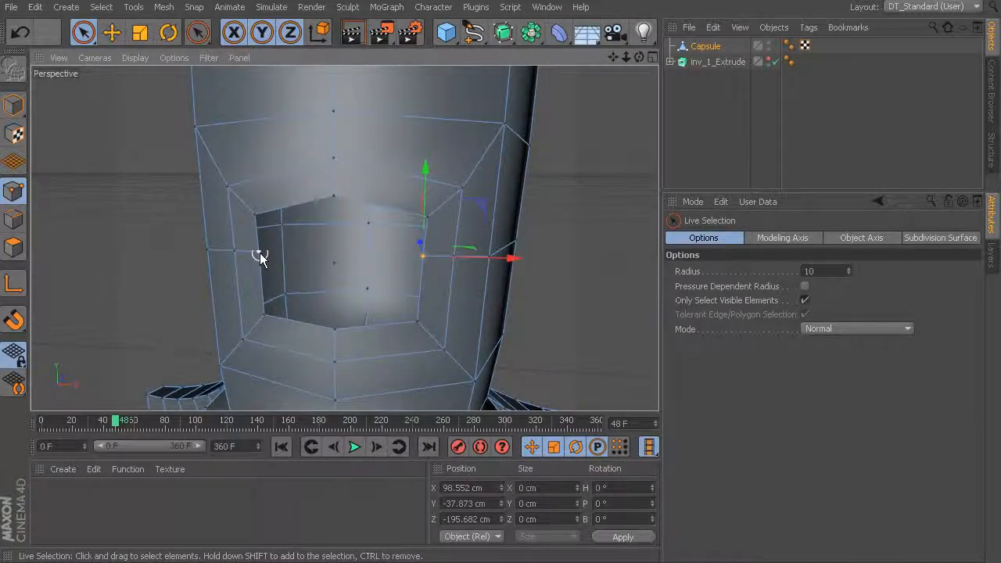
drag(334, 188, 338, 202)
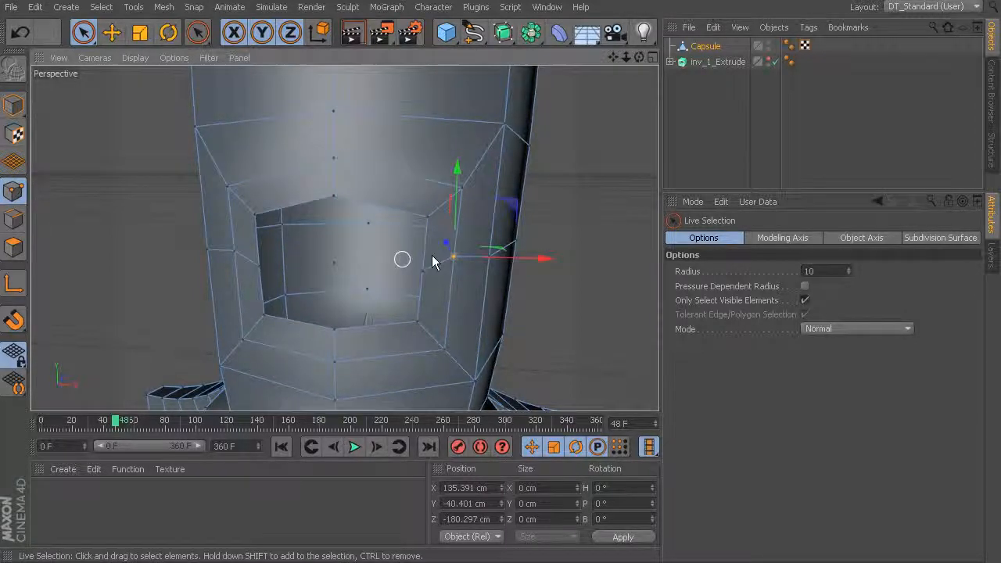
shift+click(236, 253)
drag(339, 184, 340, 188)
Select all border edges of the hole in edge mode.
alt+drag(461, 292, 297, 289)
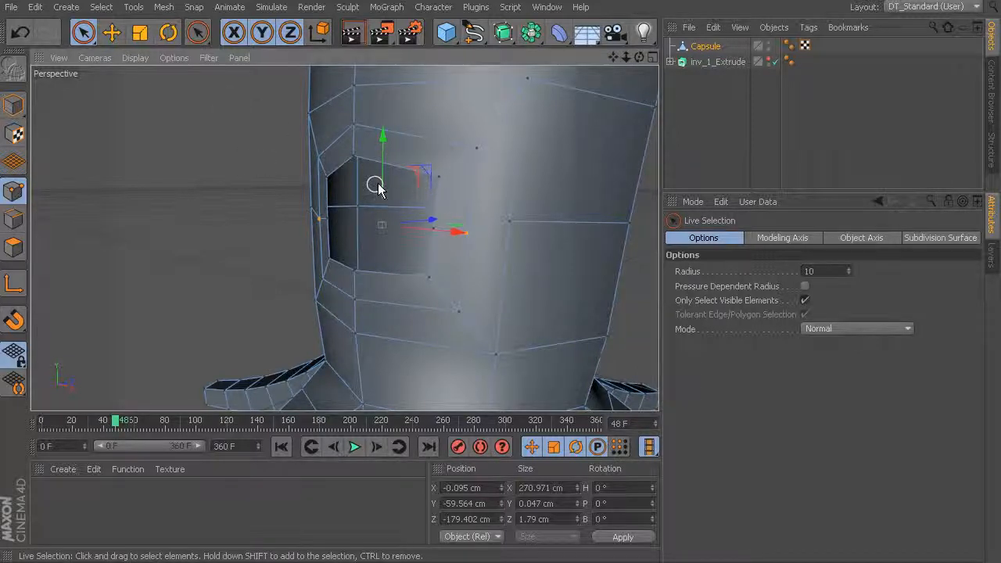
click(15, 220)
mouse_move(406, 171)
mouse_down()
mouse_move(439, 195)
mouse_move(428, 236)
mouse_move(366, 270)
mouse_up()
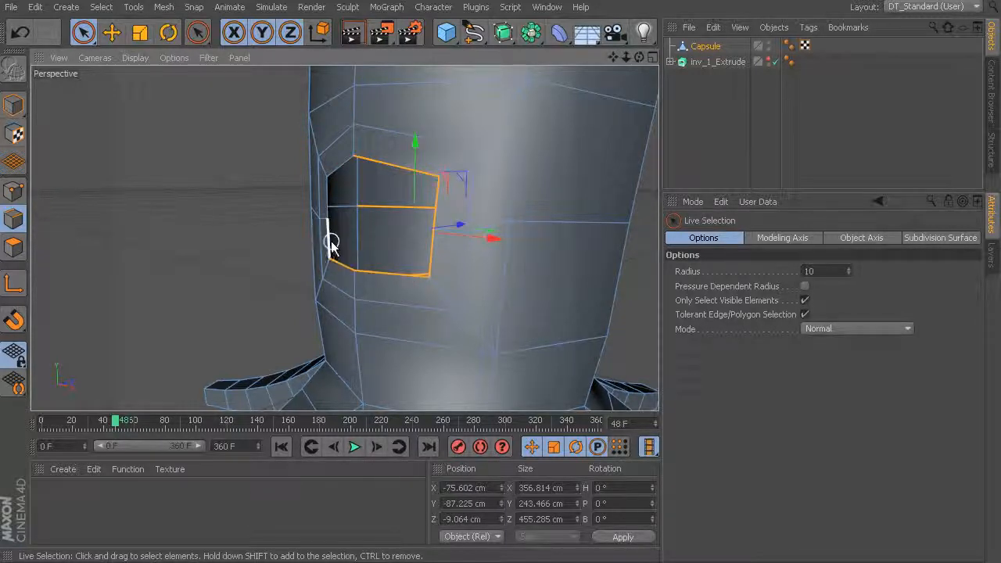
alt+drag(389, 218, 502, 250)
shift+click(466, 185)
alt+drag(561, 227, 557, 180)
Extrude the hole's border edges by 14 cm and scale up the new rim behind the opening.
right_click(557, 178)
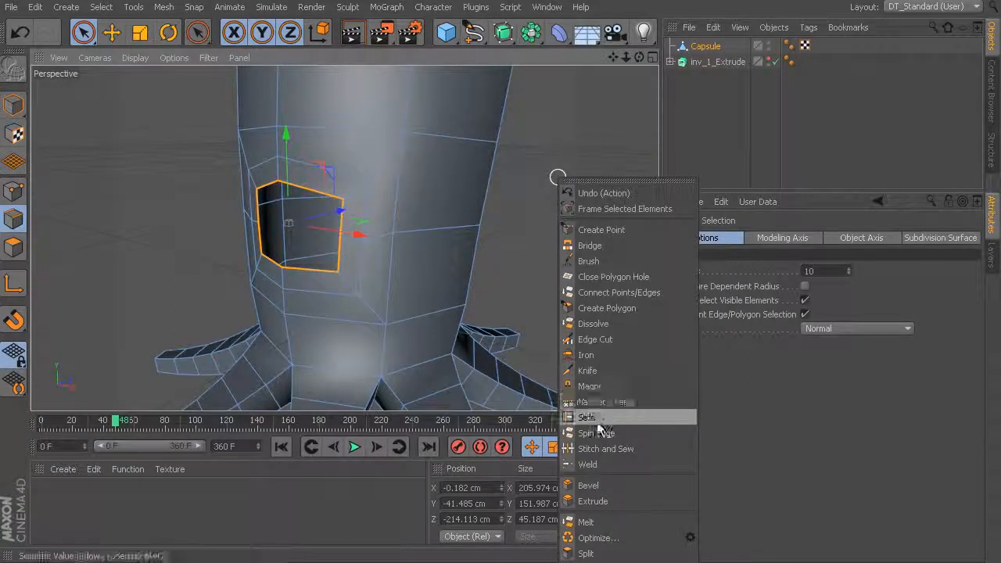
click(606, 502)
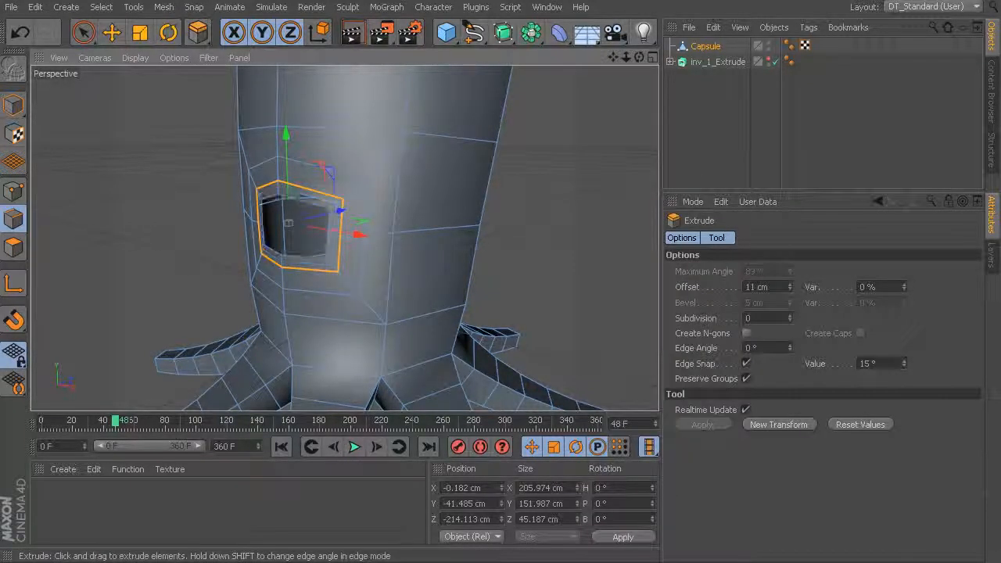
mouse_move(343, 209)
mouse_down()
mouse_move(339, 202)
mouse_move(331, 210)
mouse_up()
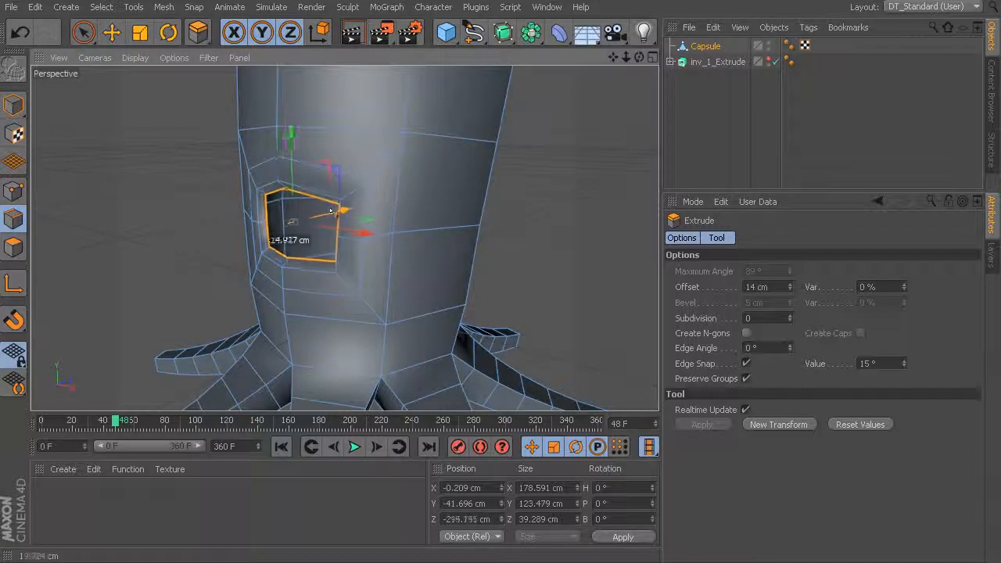
key(t)
drag(335, 194, 502, 210)
click(581, 233)
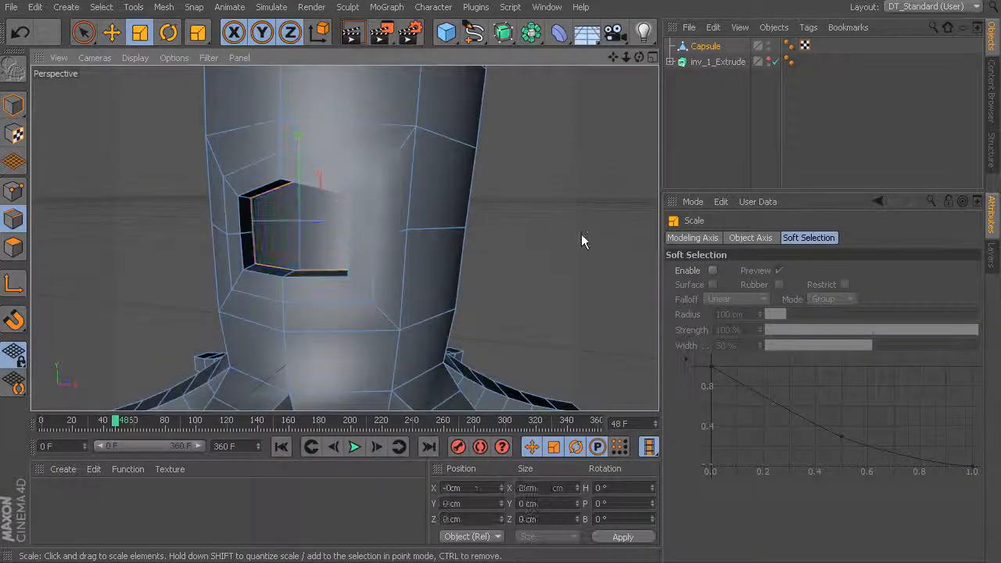
Add a Sphere primitive and move it up and forward in front of the hole.
scroll(550, 243, down, 4)
alt+drag(550, 244, 466, 88)
click(451, 36)
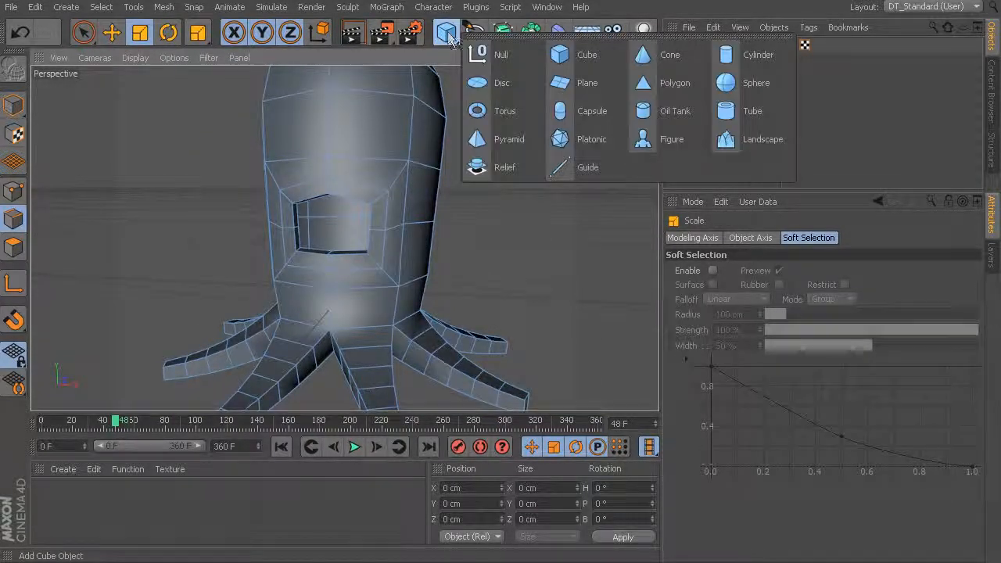
click(730, 81)
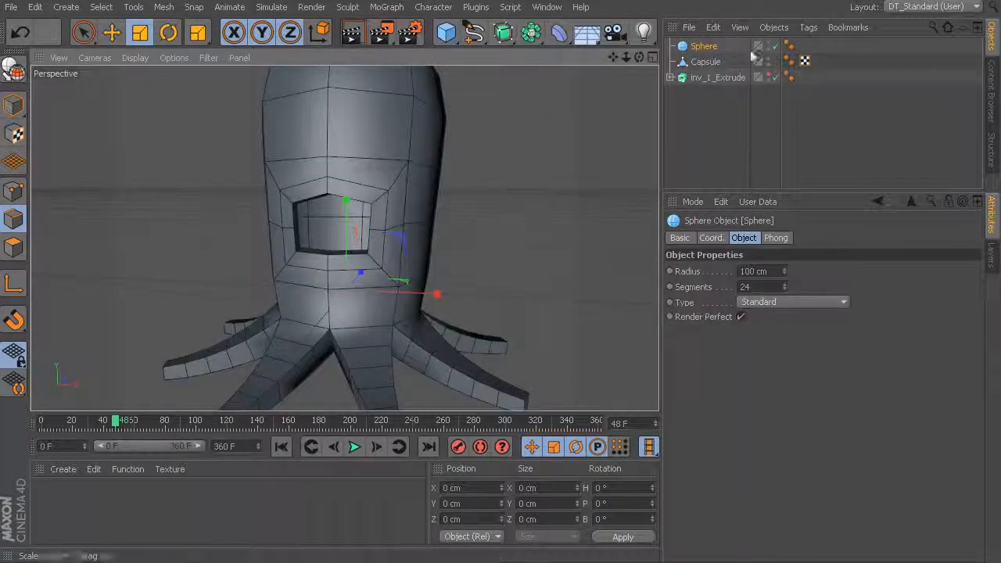
click(112, 32)
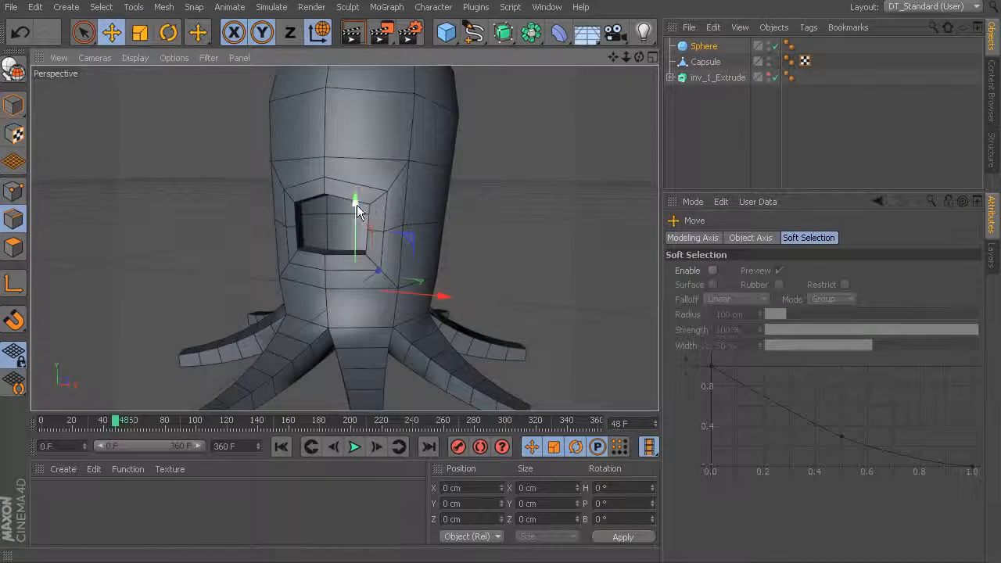
drag(361, 228, 362, 152)
alt+drag(442, 165, 378, 228)
Rotate the sphere so that its pole faces outward from the front of the body.
click(703, 47)
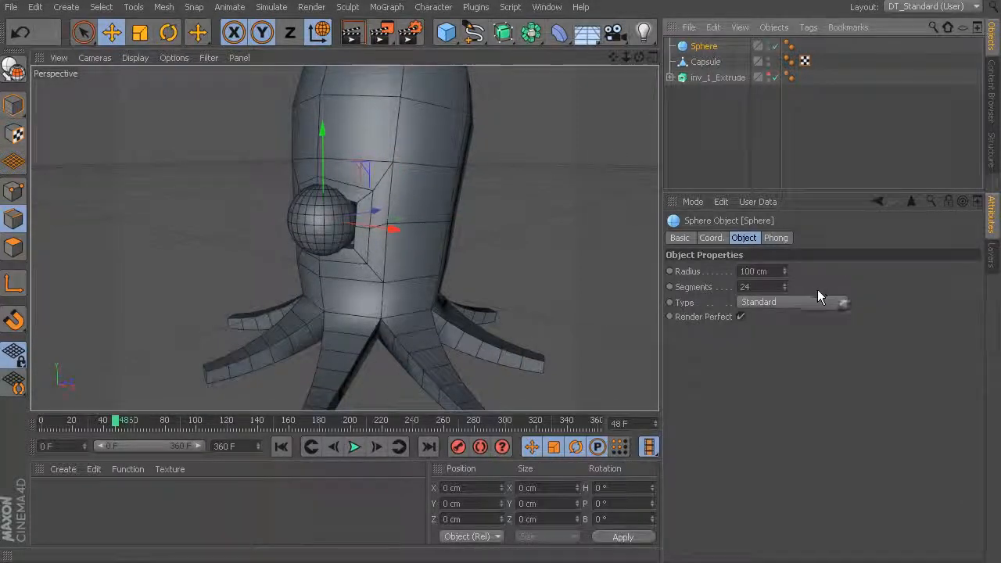
scroll(451, 228, up, 5)
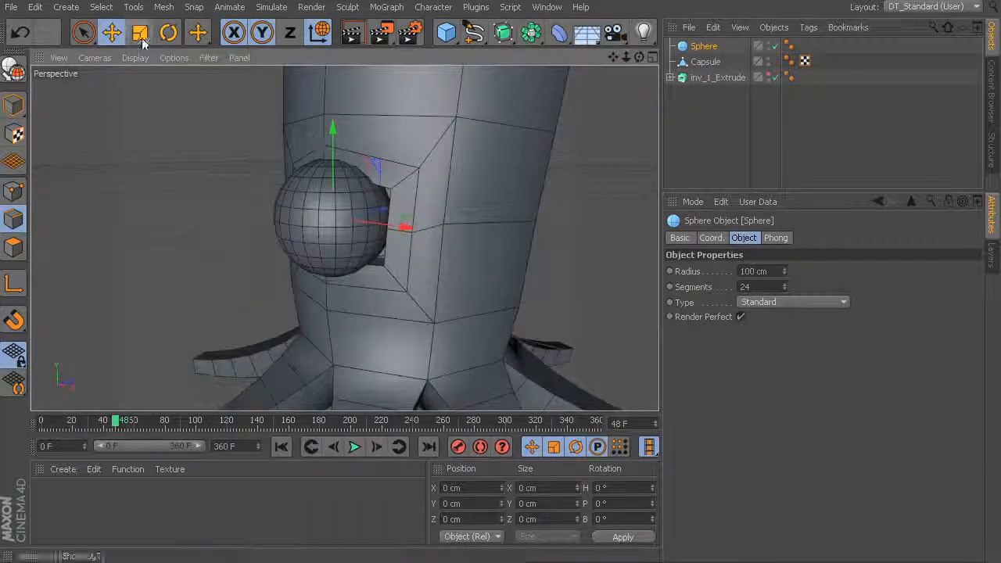
click(169, 33)
drag(304, 183, 299, 290)
alt+drag(339, 249, 515, 218)
Increase the sphere's radius and position it in the hole so that it fills the opening.
click(705, 46)
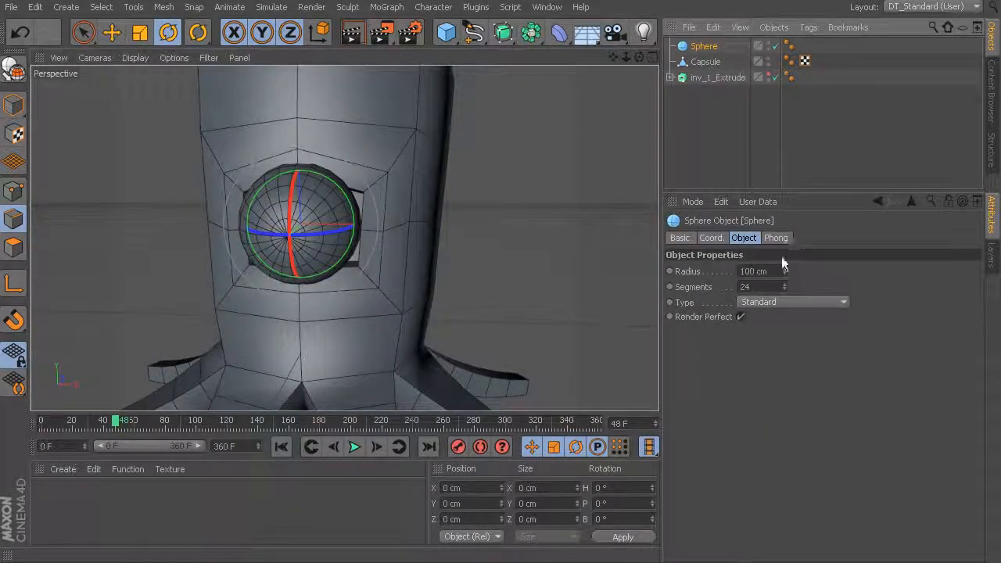
drag(782, 273, 782, 261)
mouse_move(387, 213)
alt+mouse_down()
mouse_move(332, 216)
mouse_move(351, 228)
mouse_move(387, 203)
alt+mouse_up()
click(111, 32)
alt+drag(386, 204, 392, 233)
drag(354, 200, 362, 227)
Examine how the sphere fits into the hole and its pole faces up close from several angles.
alt+middle_drag(362, 225, 460, 179)
alt+right_drag(411, 209, 525, 238)
alt+middle_drag(525, 239, 492, 298)
alt+drag(418, 254, 312, 214)
alt+middle_drag(372, 216, 399, 213)
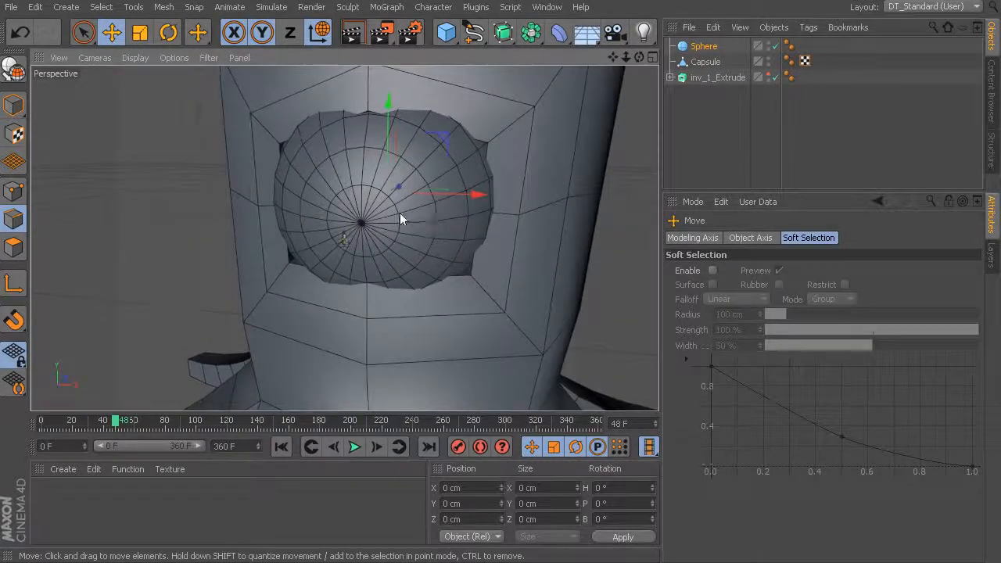
alt+right_drag(400, 213, 459, 224)
alt+right_drag(344, 237, 425, 208)
alt+middle_drag(424, 209, 413, 235)
alt+right_drag(413, 235, 438, 228)
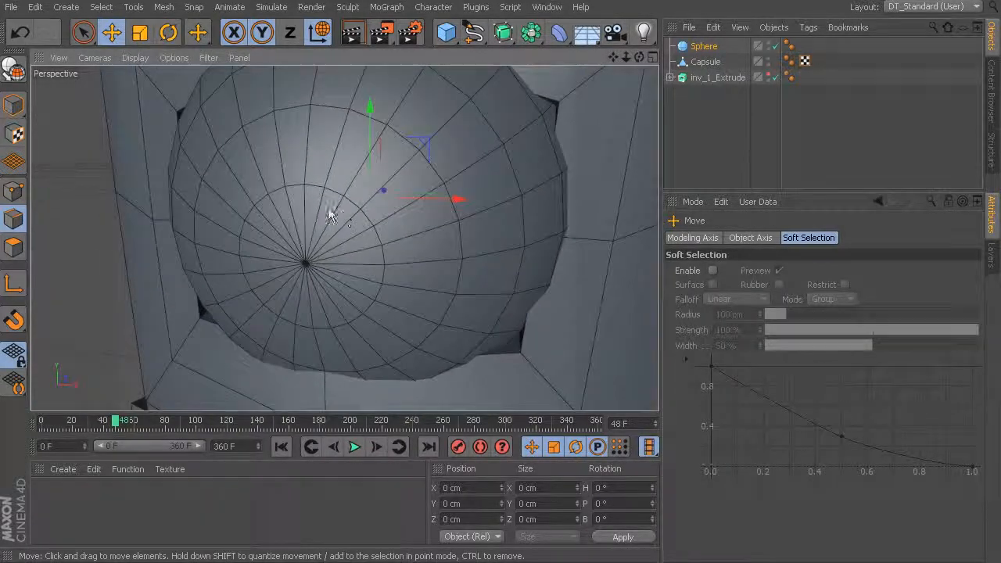
alt+drag(453, 247, 392, 233)
alt+right_drag(411, 232, 468, 245)
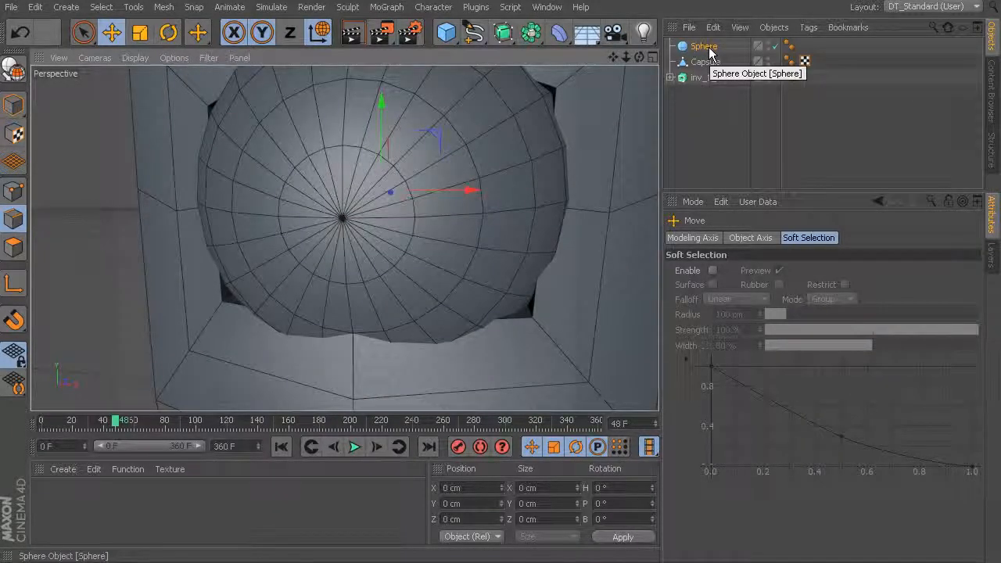
Make the sphere editable and select all polygons around its front pole in polygon mode.
click(13, 69)
key(9)
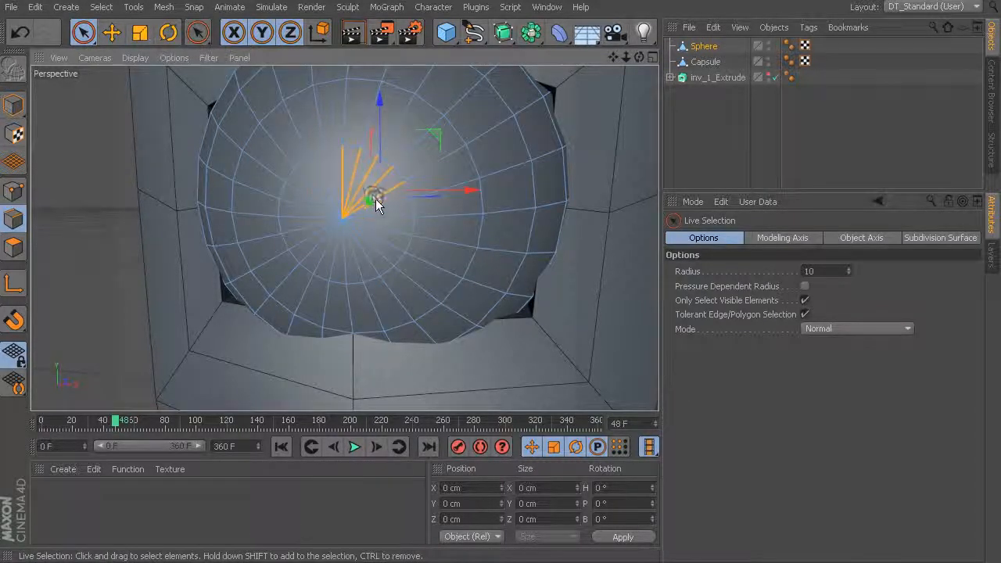
click(13, 247)
click(317, 232)
drag(347, 201, 349, 253)
Inset the sphere's pole polygons by 15.7 cm with Extrude Inner and push them inward to about Y 114 cm.
alt+drag(402, 212, 368, 226)
right_click(195, 147)
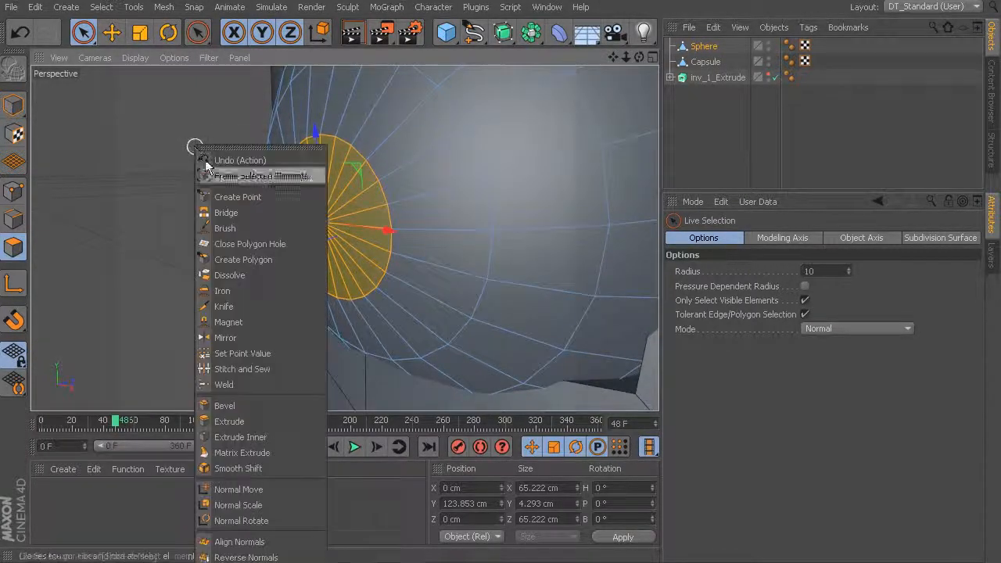
click(261, 438)
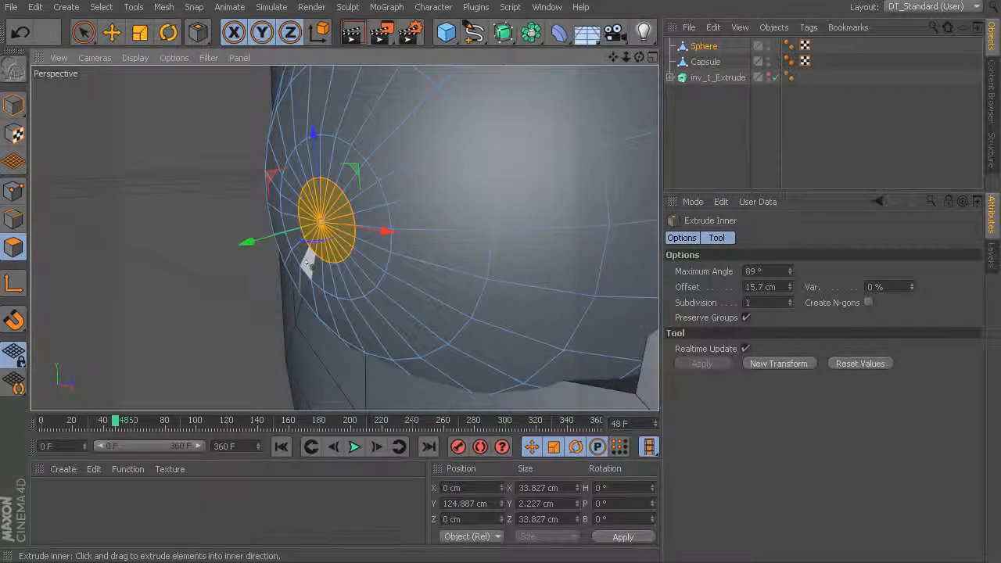
drag(247, 242, 256, 240)
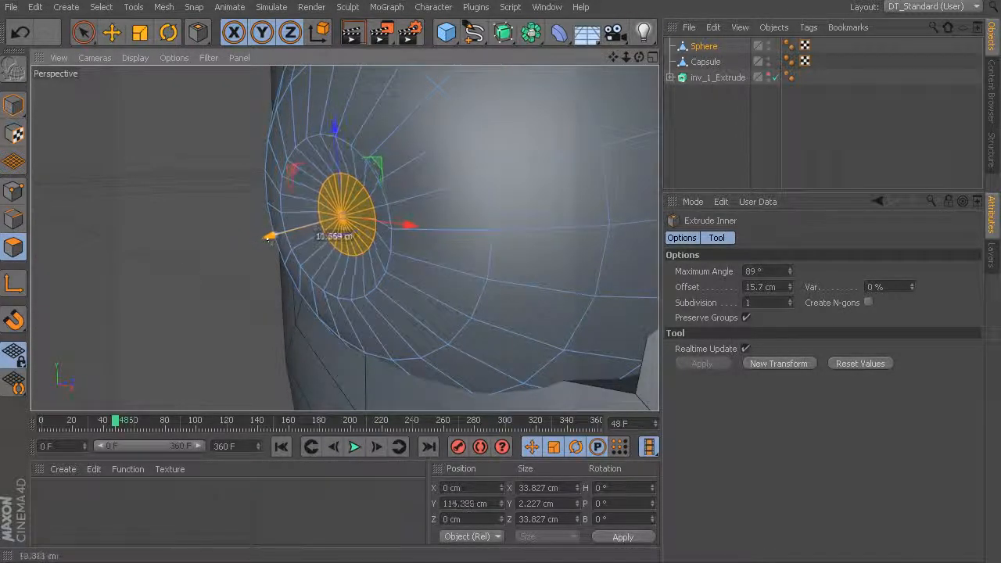
alt+drag(308, 257, 308, 256)
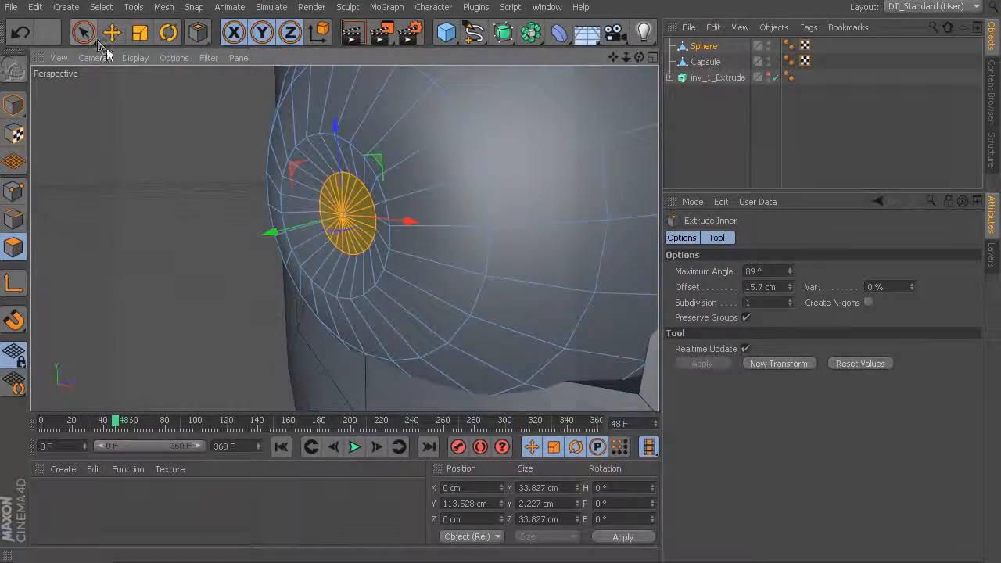
Extrude the sphere's selected pole polygons inward to about Y 110.8 cm with the Extrude tool.
right_click(206, 147)
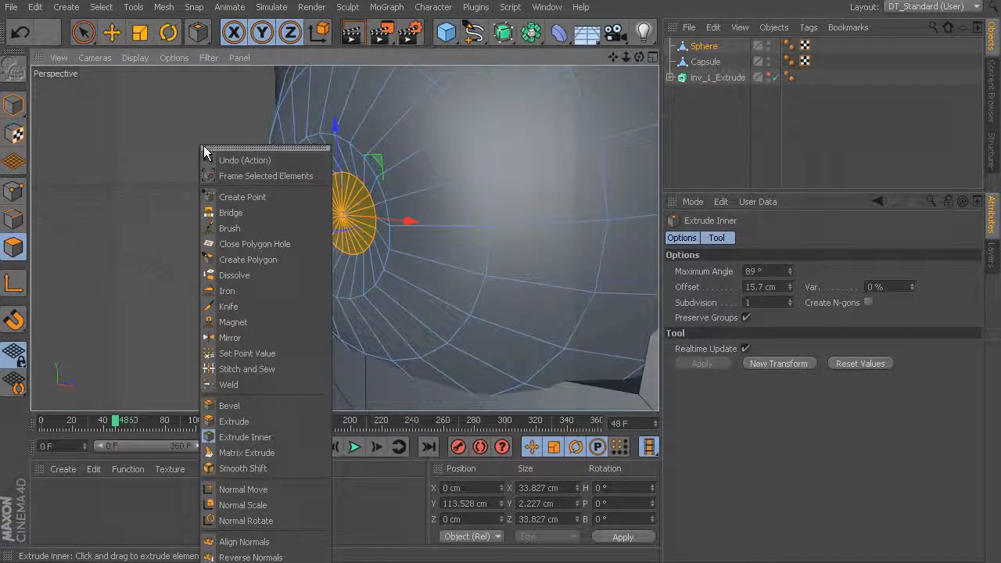
click(258, 423)
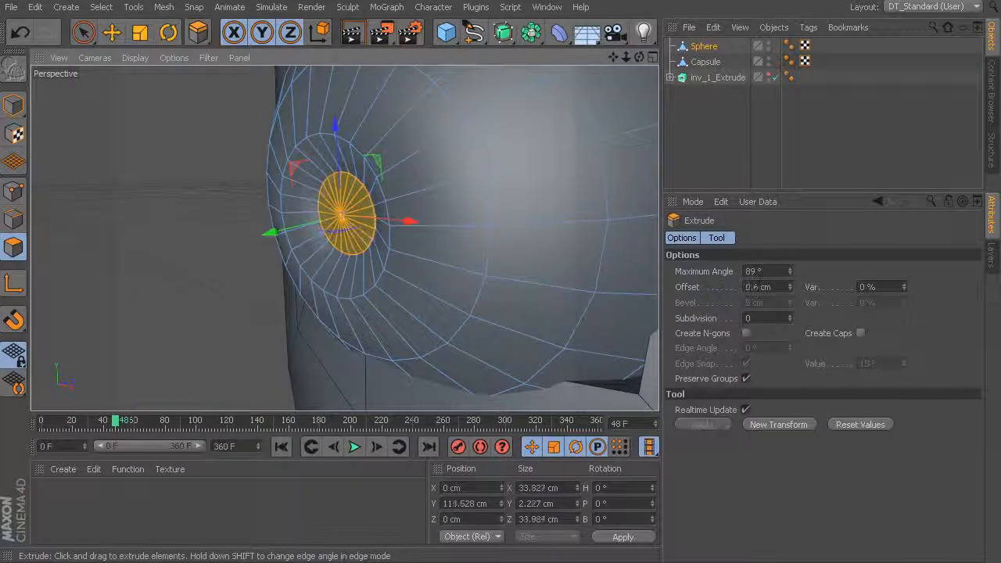
alt+drag(367, 233, 453, 232)
alt+right_drag(437, 230, 487, 248)
click(83, 32)
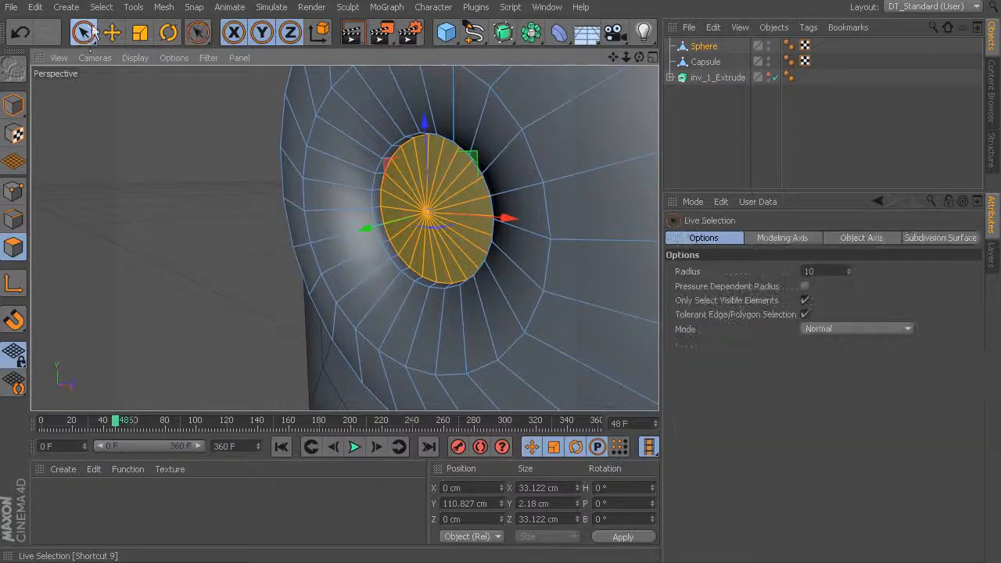
Loop-select the recessed pole disc, scale it to about 41.1 cm wide, flatten it to about 0.6 cm in Y, and clear the selection.
click(101, 6)
click(145, 107)
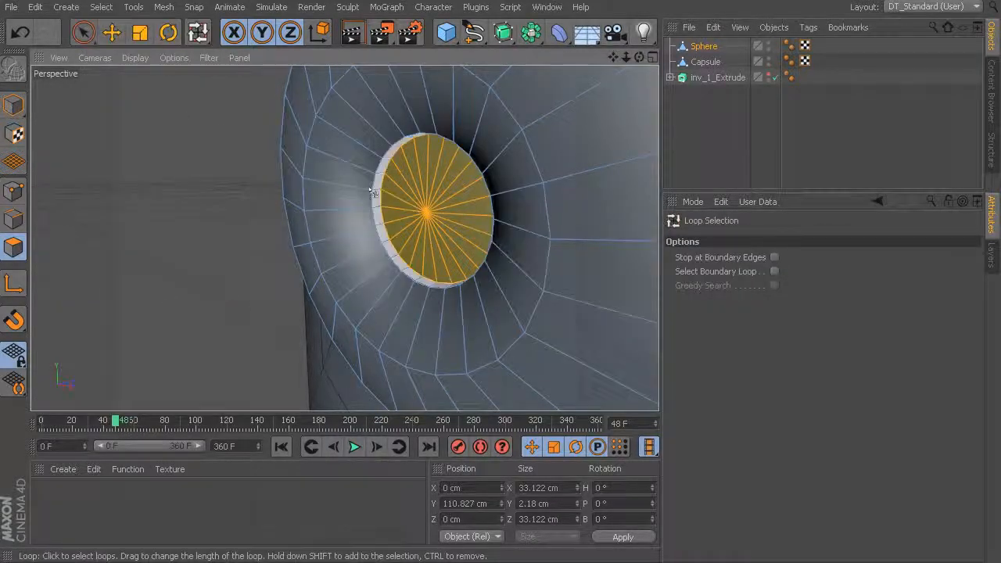
click(371, 193)
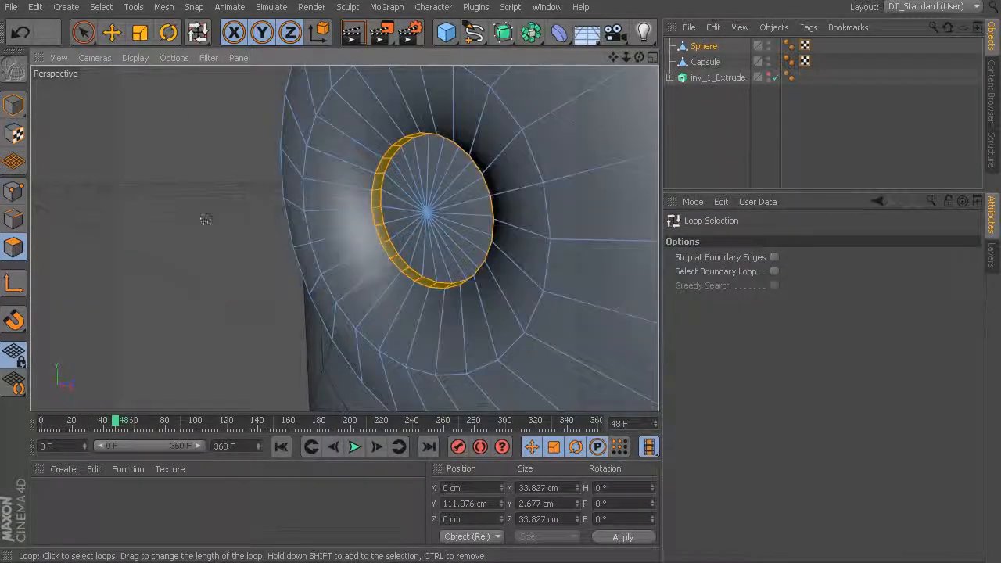
click(184, 256)
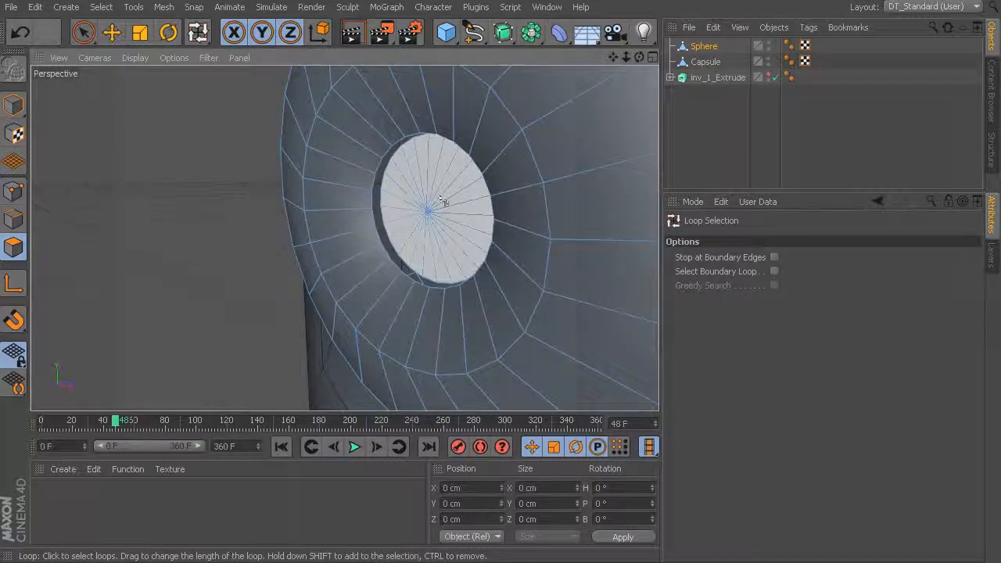
click(410, 191)
key(t)
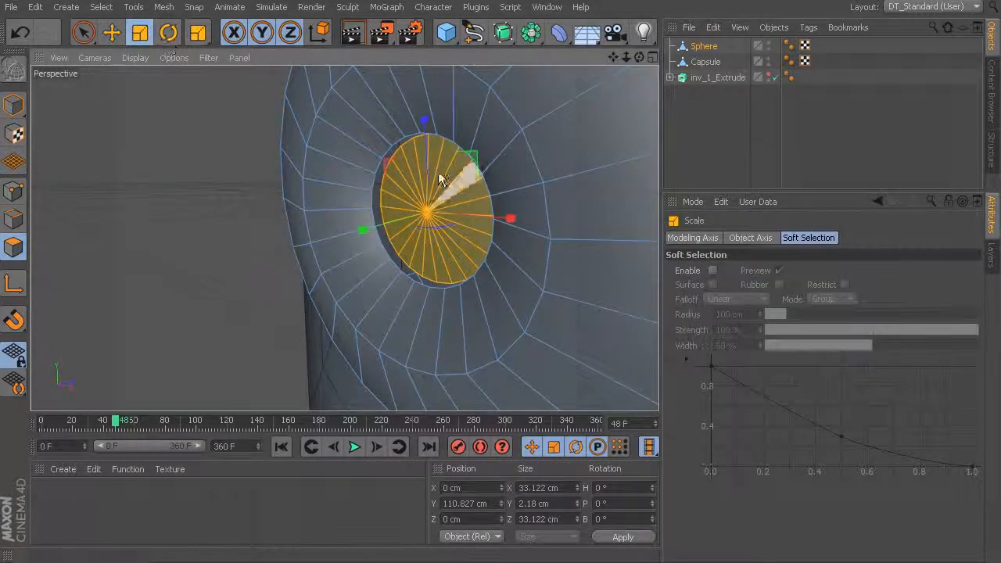
drag(485, 205, 512, 206)
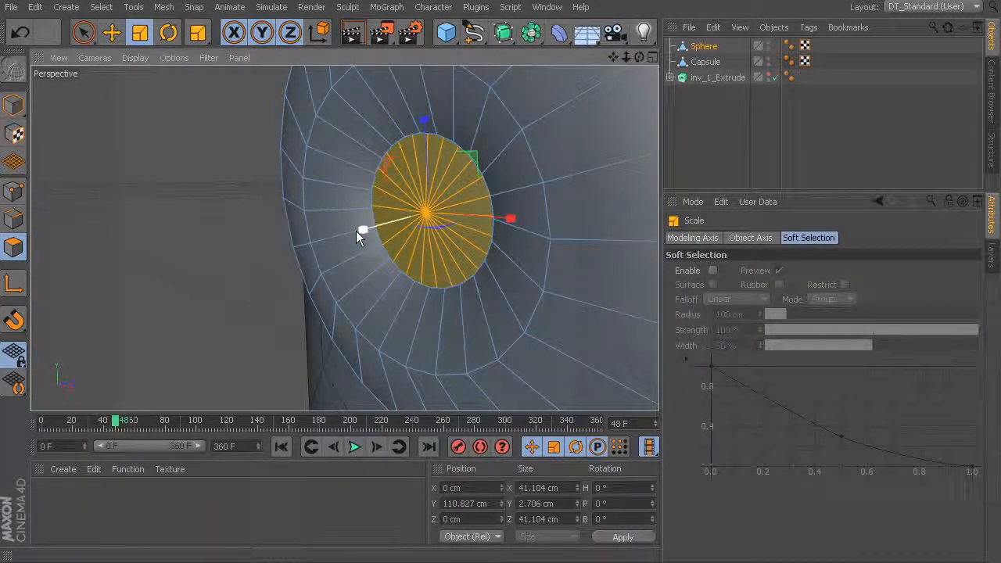
drag(377, 227, 421, 227)
scroll(428, 214, down, 4)
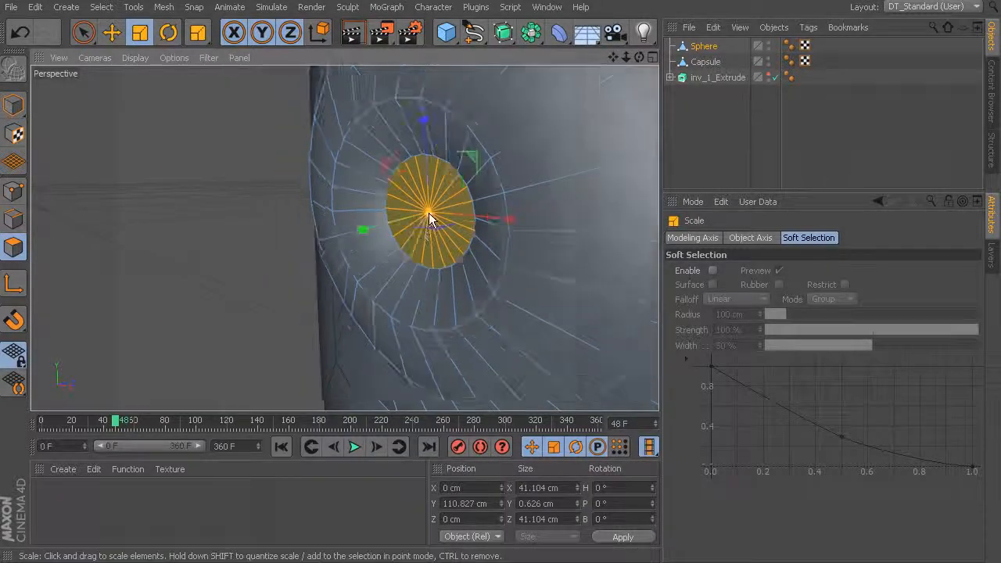
click(86, 33)
click(325, 186)
Select the capsule body and switch to the DT_Sculpting layout in model mode.
alt+drag(372, 214, 346, 242)
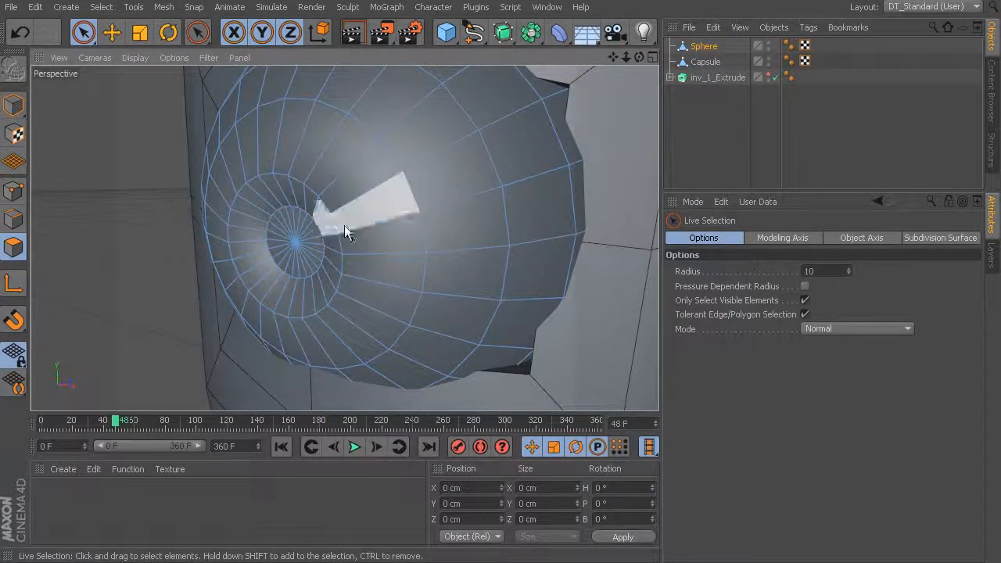
alt+right_drag(398, 230, 207, 233)
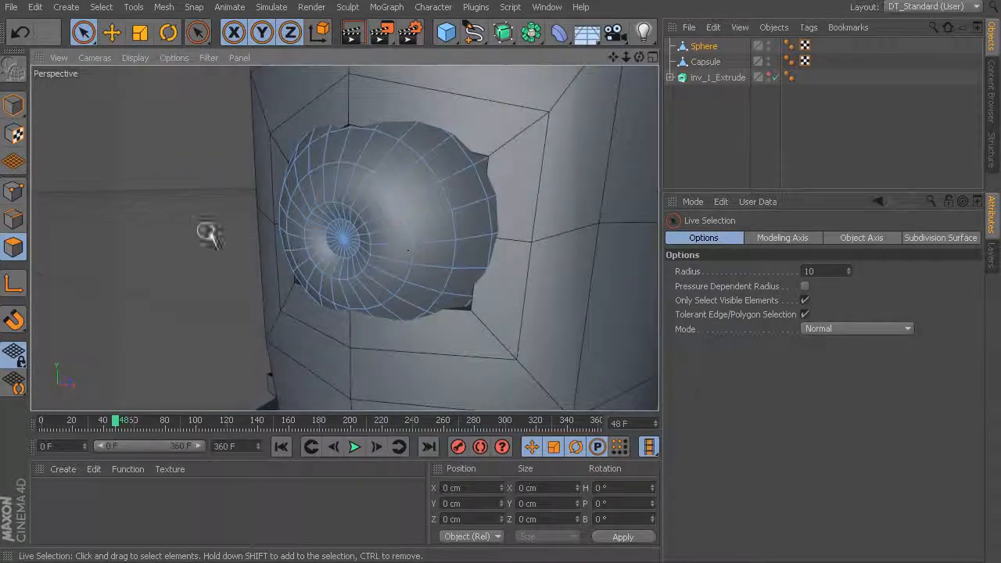
alt+right_drag(334, 236, 495, 223)
click(705, 62)
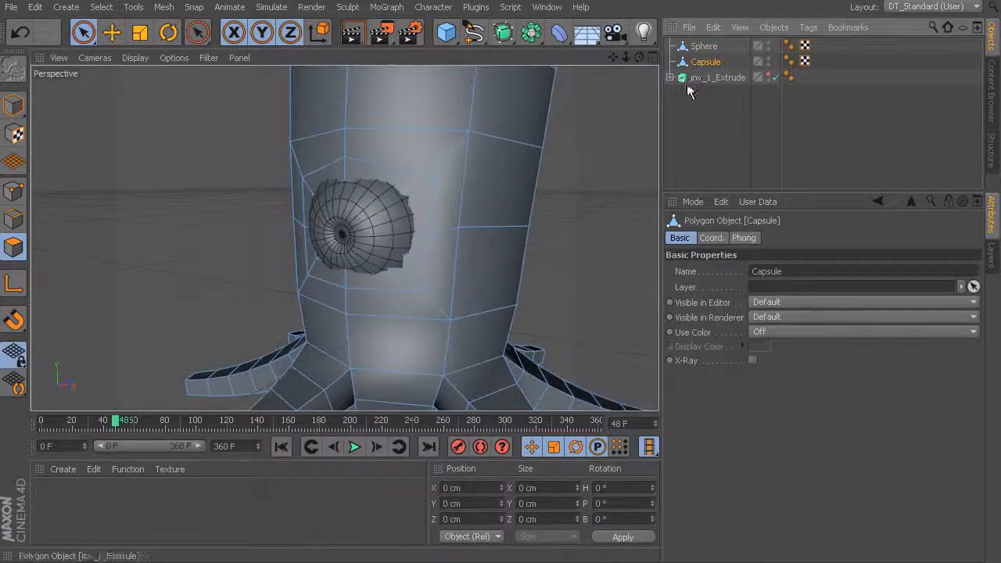
alt+drag(588, 209, 334, 190)
alt+drag(520, 185, 528, 217)
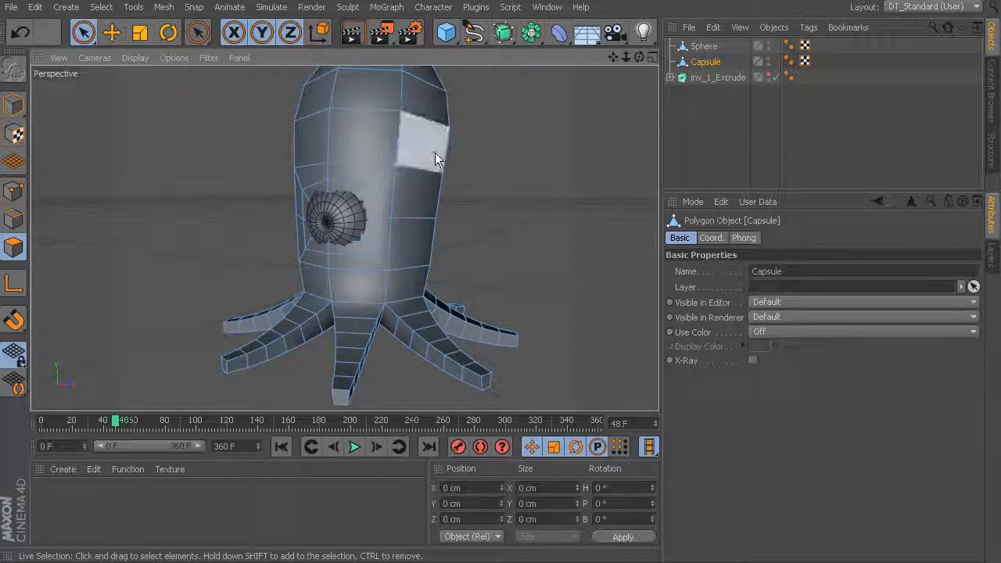
click(931, 7)
click(927, 85)
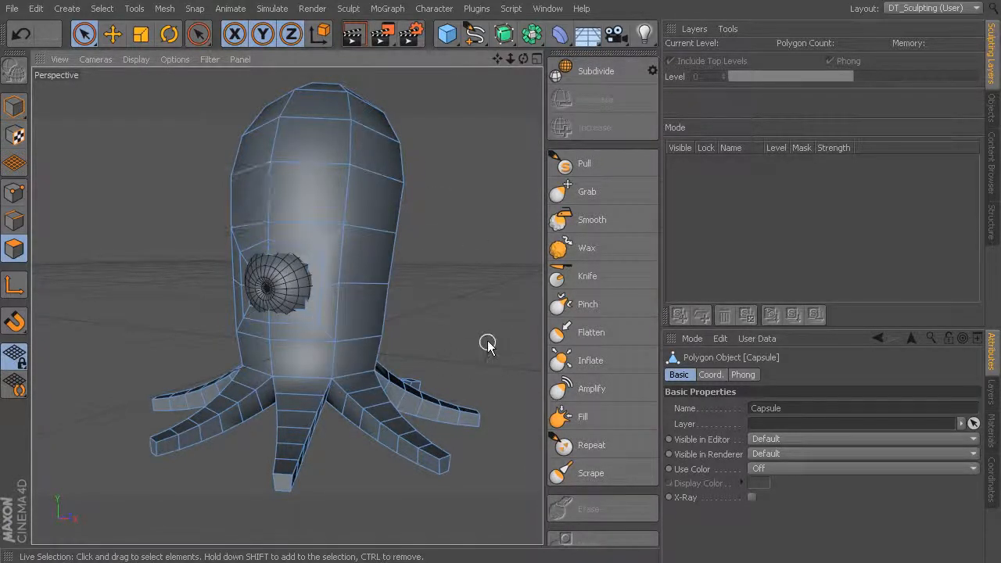
click(14, 106)
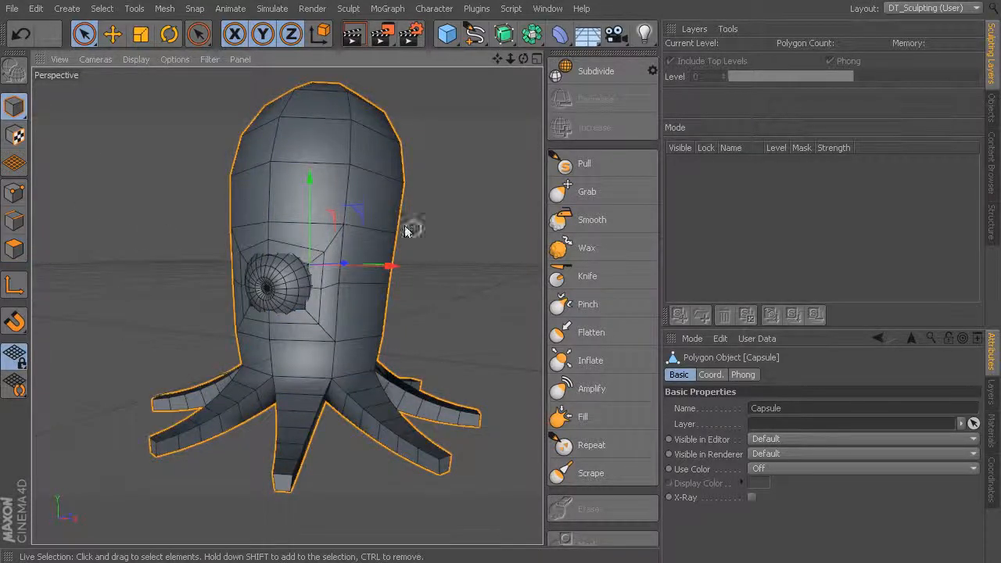
Turn the octopus body into a sculpt object at subdivision level 0 and display the scene's object list.
alt+drag(451, 248, 444, 216)
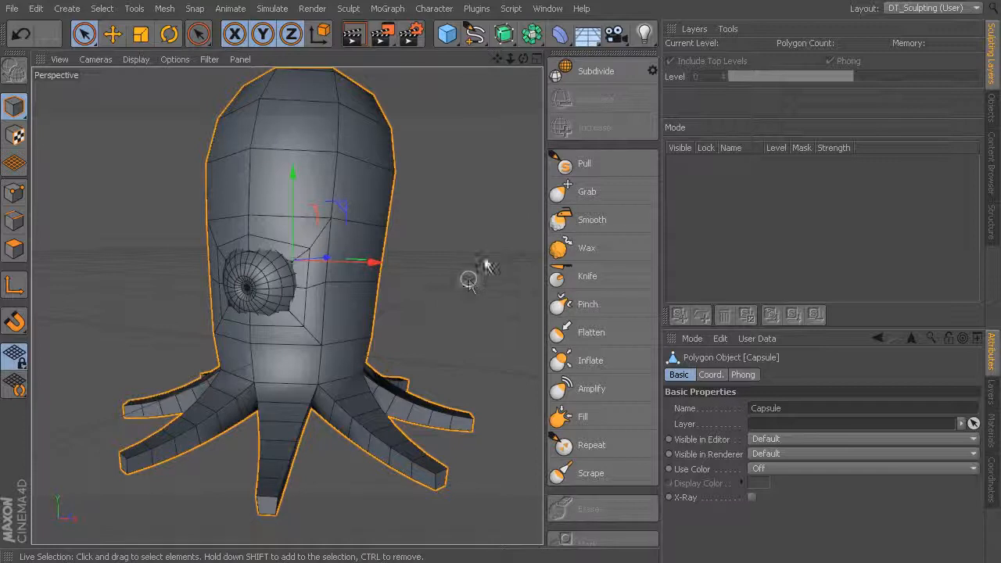
mouse_move(458, 244)
alt+mouse_down()
mouse_move(452, 238)
mouse_move(471, 237)
mouse_move(463, 253)
alt+mouse_up()
alt+middle_drag(463, 253, 467, 282)
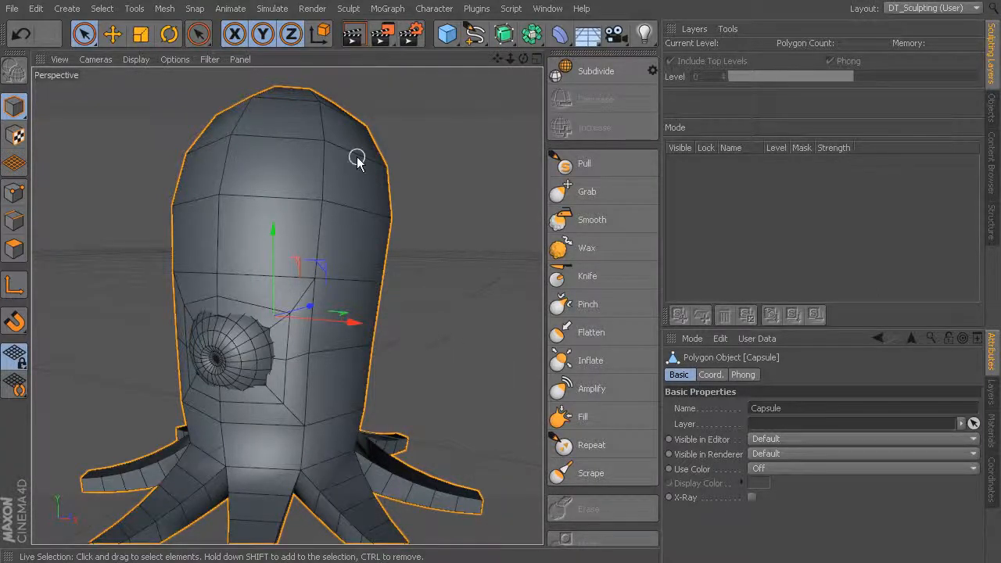
alt+middle_drag(444, 227, 464, 188)
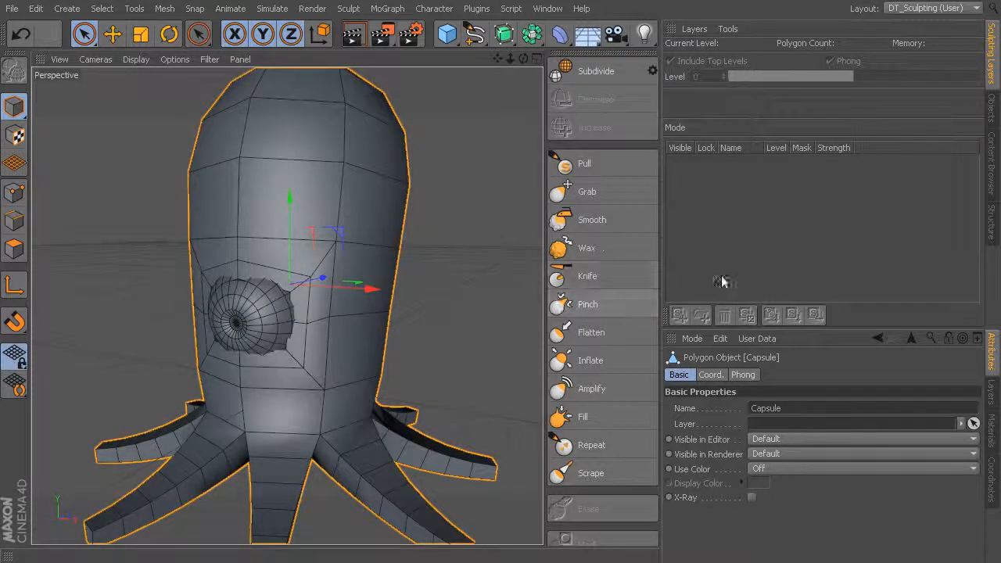
click(595, 72)
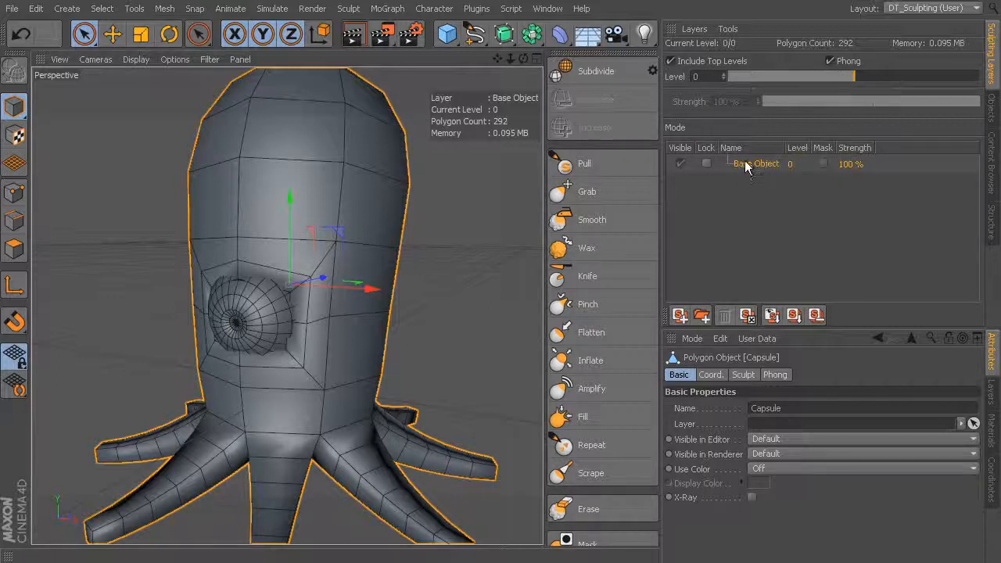
click(990, 110)
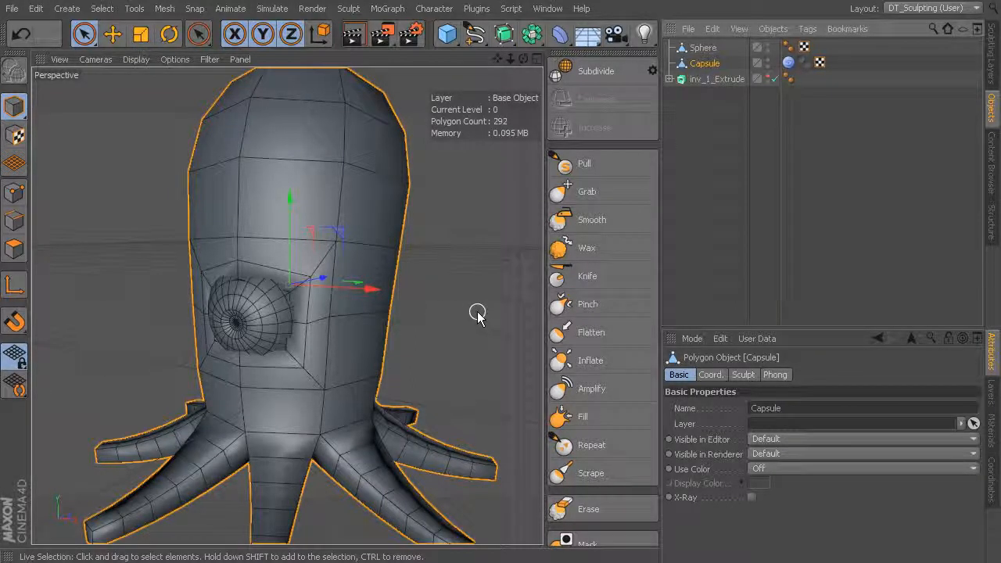
Choose the Grab brush and enable X (YZ) symmetry with Link Symmetry for all sculpting brushes.
click(590, 192)
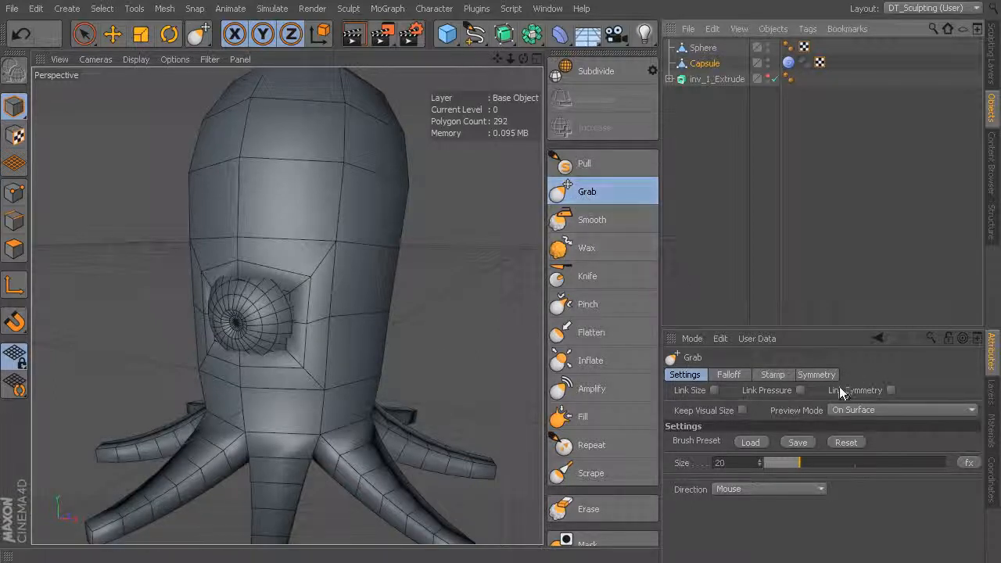
click(817, 375)
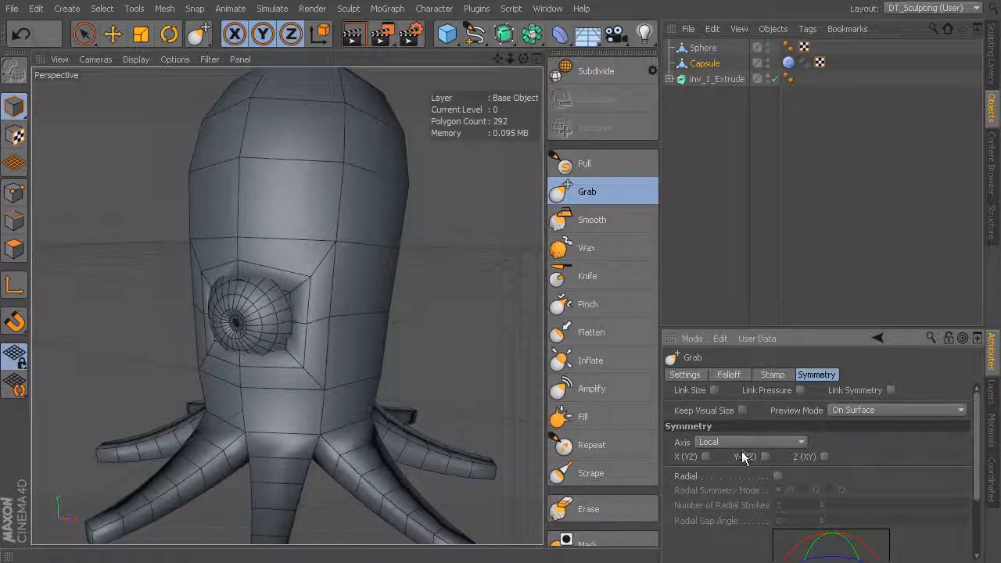
click(705, 457)
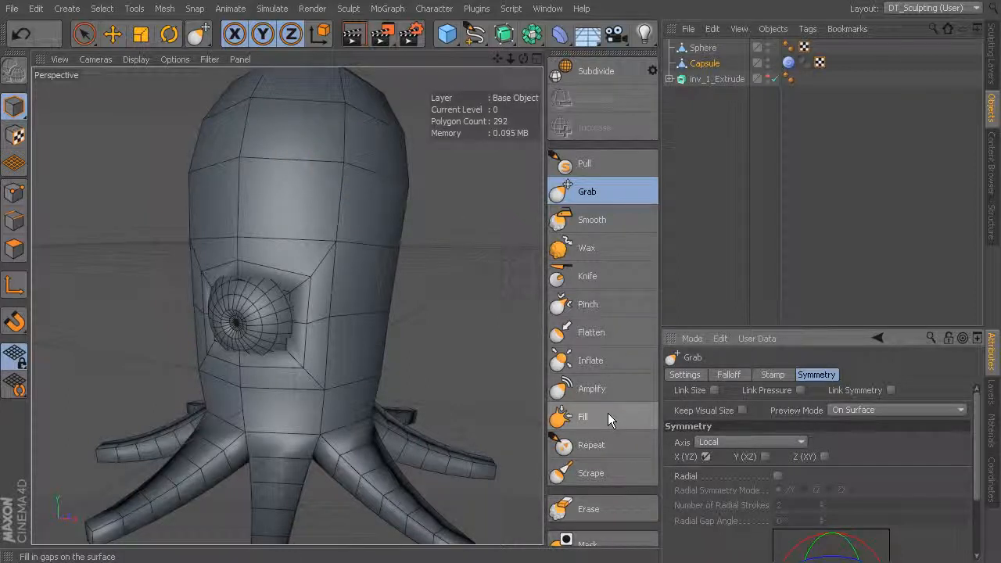
click(892, 390)
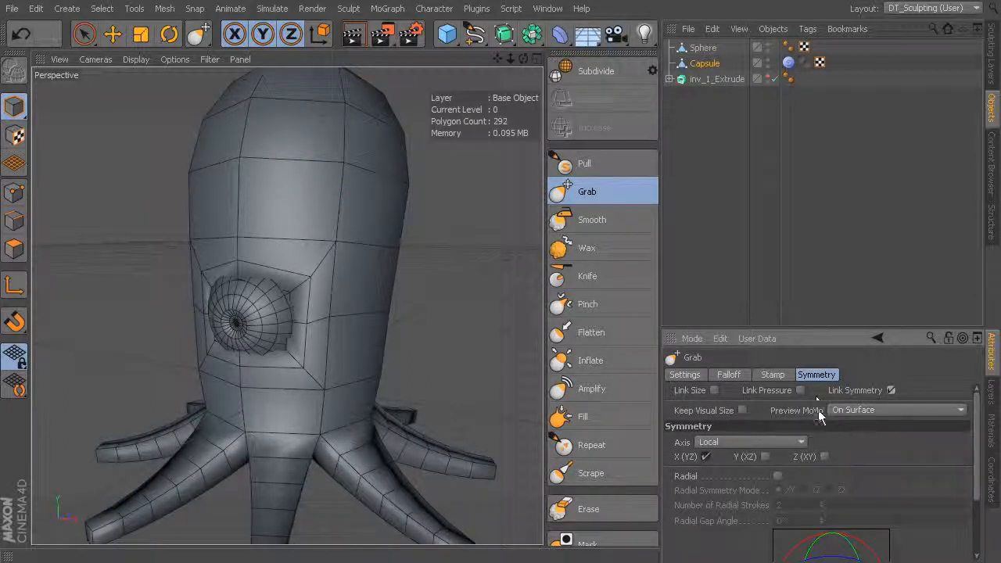
Resize the Grab brush and pull the front of the head above the eye into shape with short symmetrical strokes.
alt+drag(437, 209, 406, 206)
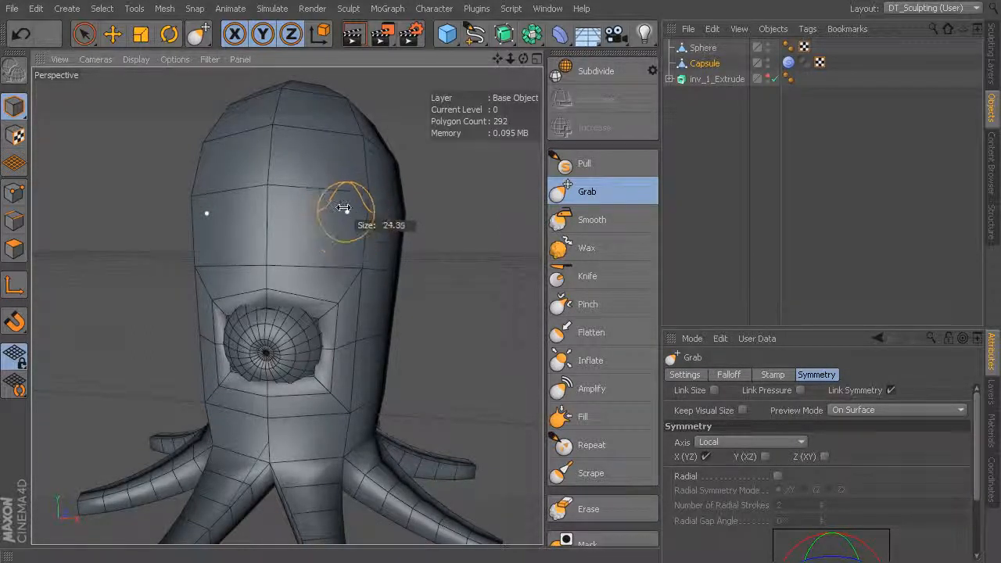
middle_drag(368, 210, 338, 213)
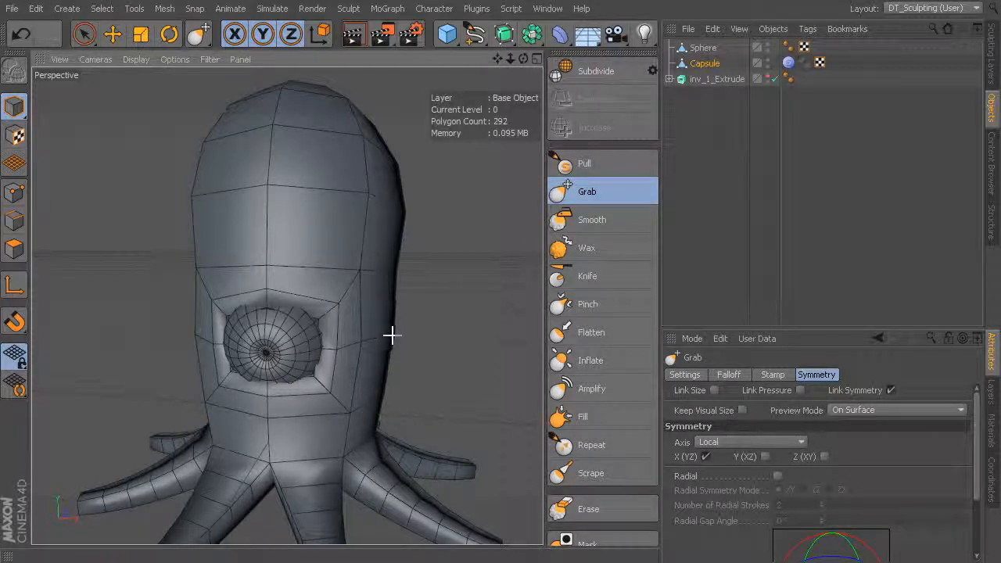
alt+drag(350, 416, 427, 334)
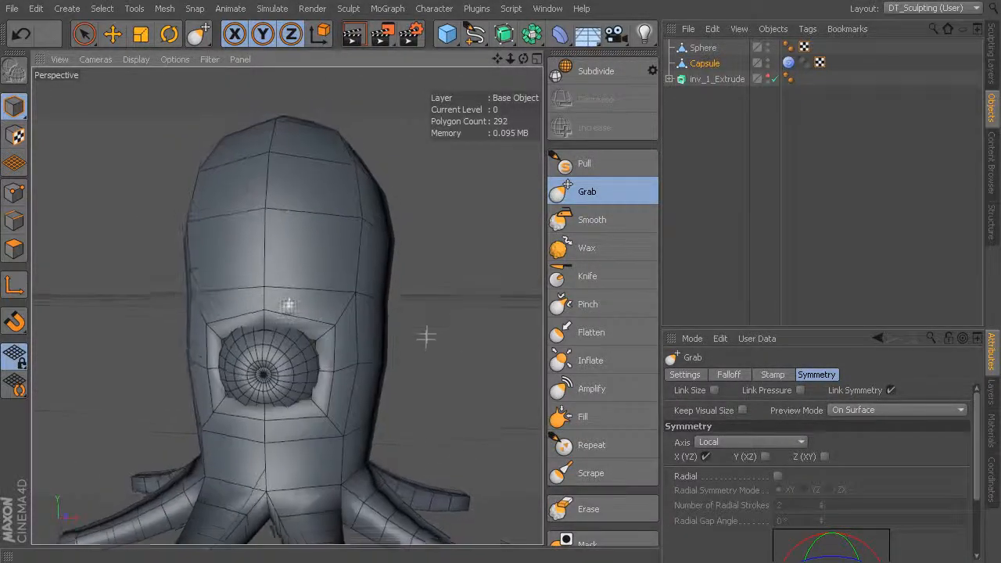
mouse_move(387, 297)
alt+mouse_down()
mouse_move(409, 297)
mouse_move(419, 313)
mouse_move(469, 257)
mouse_move(458, 271)
alt+mouse_up()
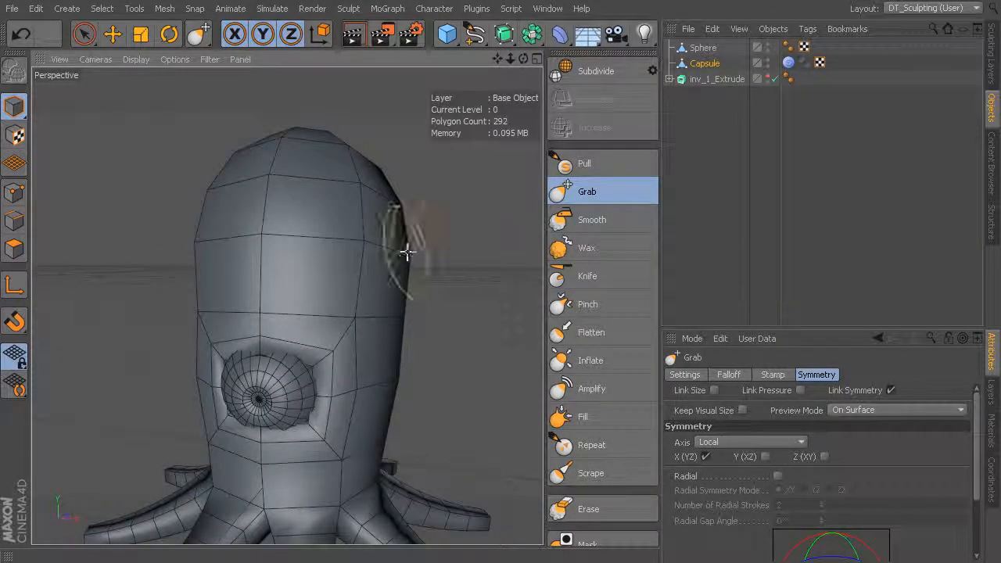
drag(368, 241, 367, 246)
drag(279, 235, 277, 246)
drag(361, 243, 354, 250)
Reshape the body surface around the eye opening with the Grab brush so that its rim fits around the eyeball.
mouse_move(438, 275)
alt+mouse_down()
mouse_move(507, 281)
mouse_move(283, 276)
mouse_move(398, 313)
mouse_move(417, 398)
alt+mouse_up()
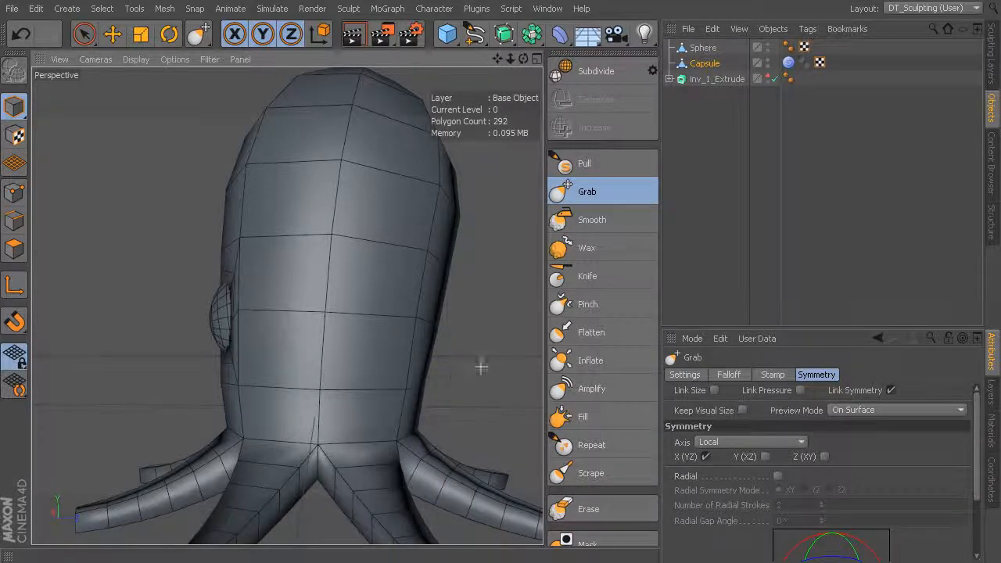
alt+drag(480, 364, 431, 378)
mouse_move(380, 299)
alt+mouse_down()
mouse_move(373, 312)
mouse_move(384, 284)
mouse_move(462, 304)
mouse_move(286, 305)
alt+mouse_up()
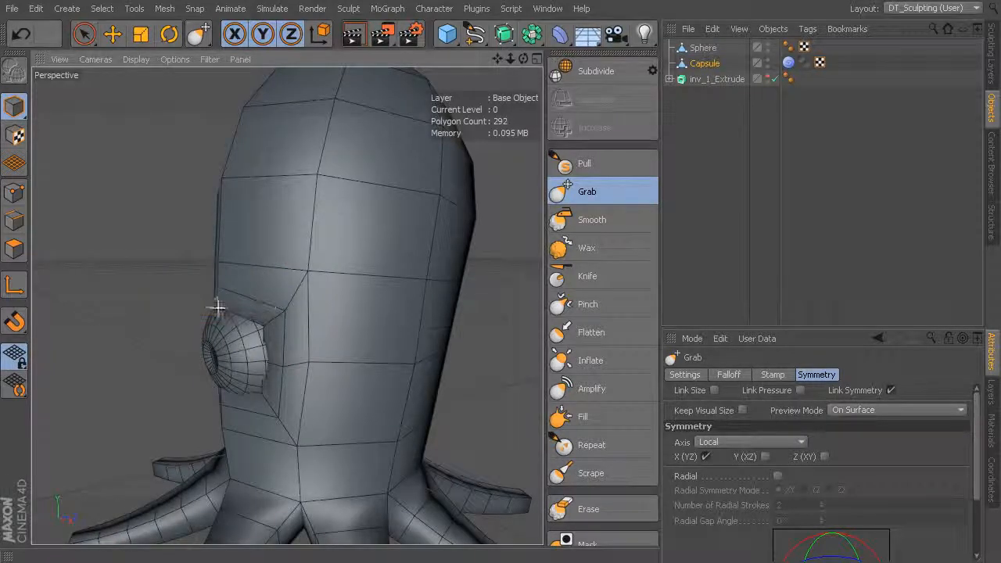
mouse_move(211, 306)
mouse_down()
mouse_move(227, 321)
mouse_move(227, 389)
mouse_up()
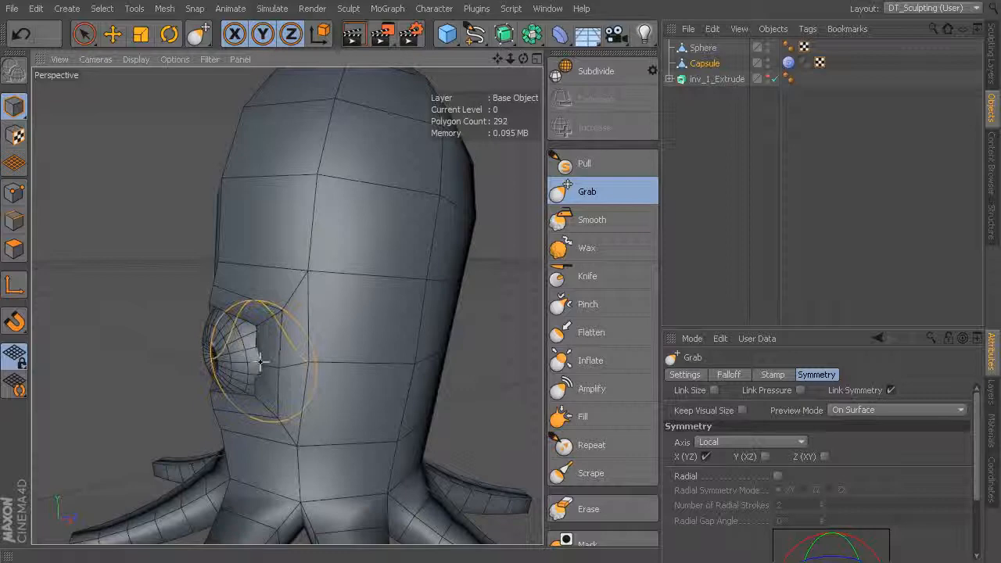
mouse_move(340, 342)
alt+mouse_down()
mouse_move(286, 297)
mouse_move(496, 318)
mouse_move(286, 302)
mouse_move(196, 331)
alt+mouse_up()
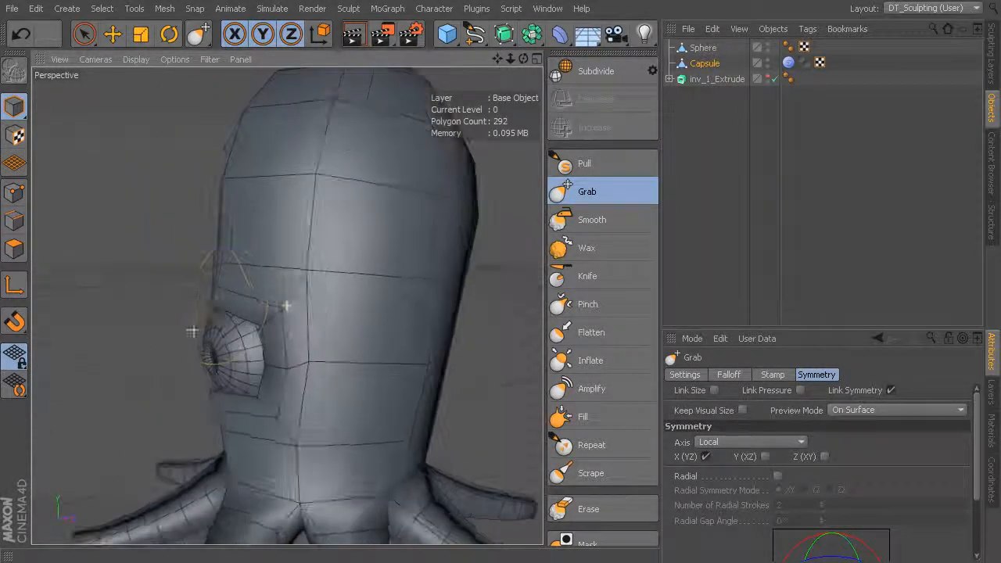
alt+drag(469, 317, 550, 223)
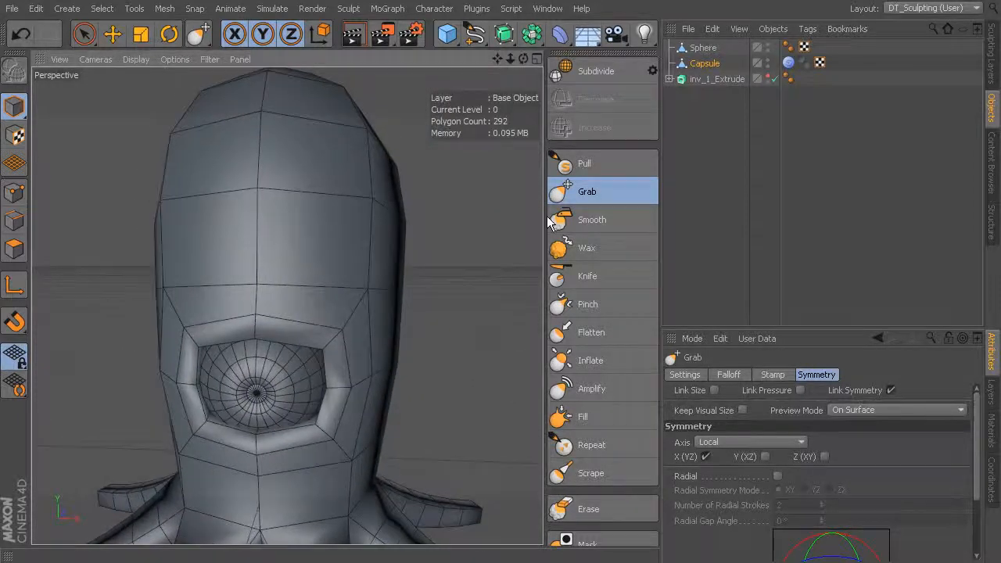
Subdivide the octopus body to sculpting level 1 and display its sculpting layers.
click(592, 70)
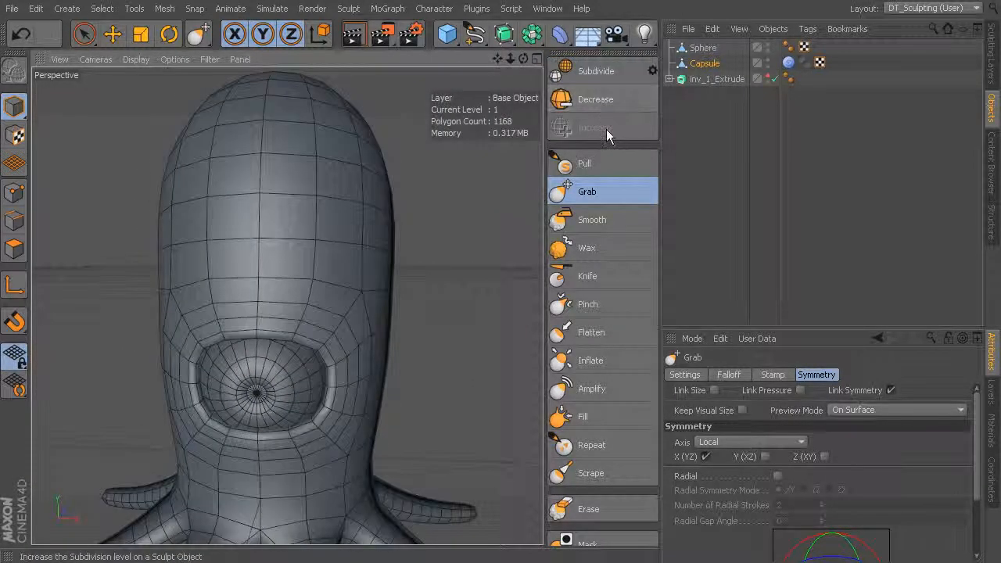
click(990, 69)
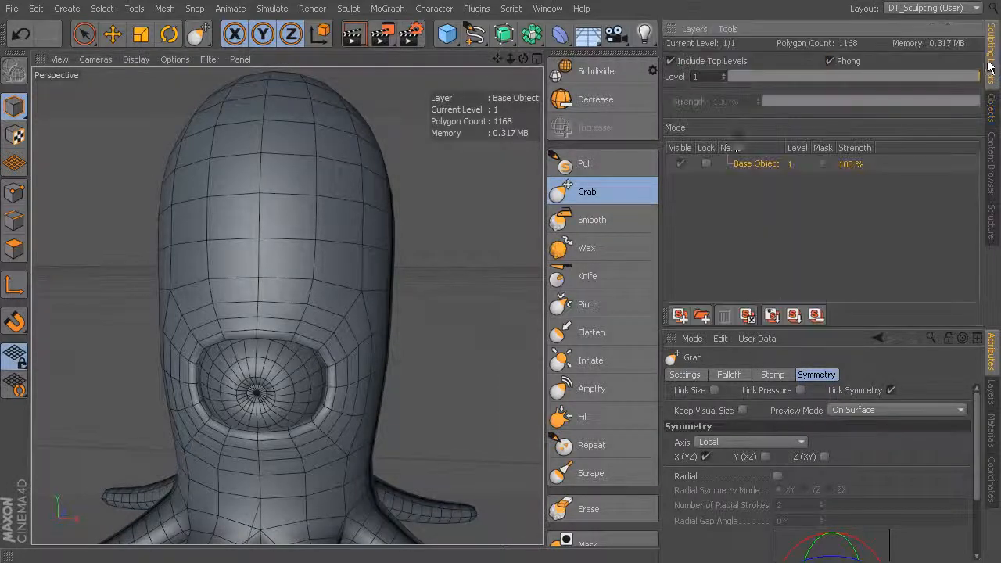
Resize the Grab brush and reshape the body surface around the side of the eye opening.
alt+drag(480, 306, 412, 289)
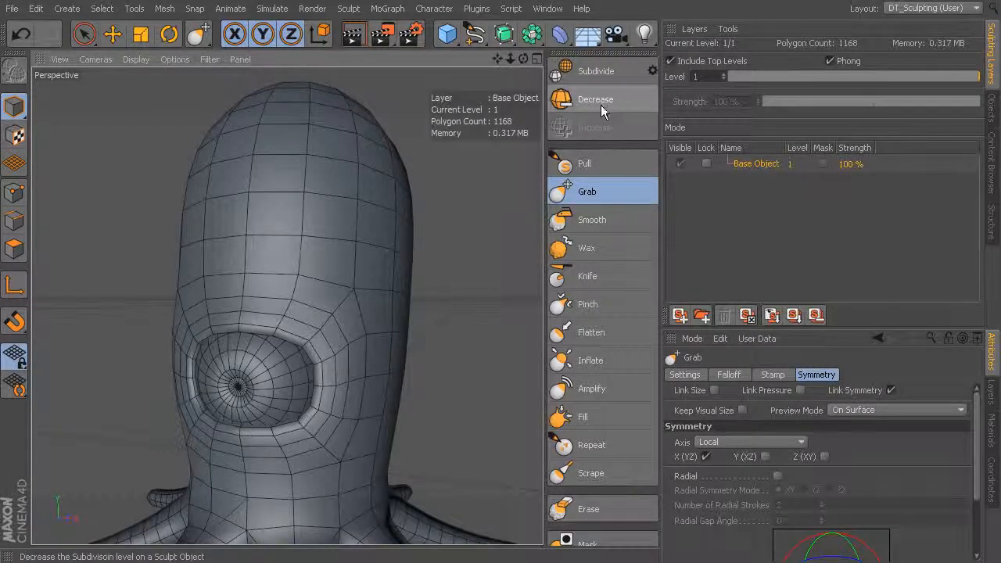
alt+middle_drag(401, 290, 445, 233)
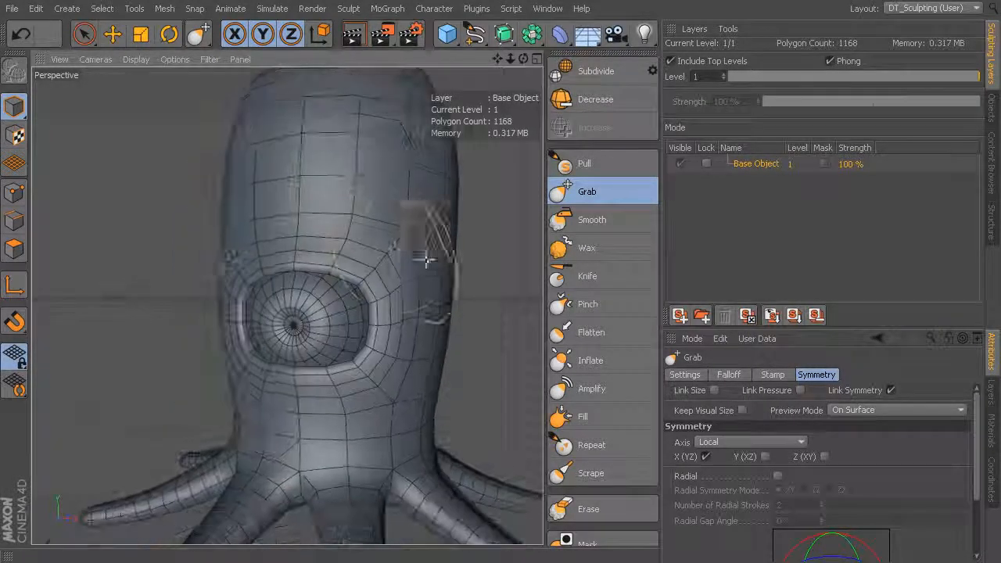
mouse_move(397, 253)
alt+mouse_down()
mouse_move(457, 248)
mouse_move(442, 254)
alt+mouse_up()
middle_drag(403, 284, 371, 286)
mouse_move(293, 265)
mouse_down()
mouse_move(290, 251)
mouse_move(297, 271)
mouse_move(329, 266)
mouse_move(334, 239)
mouse_up()
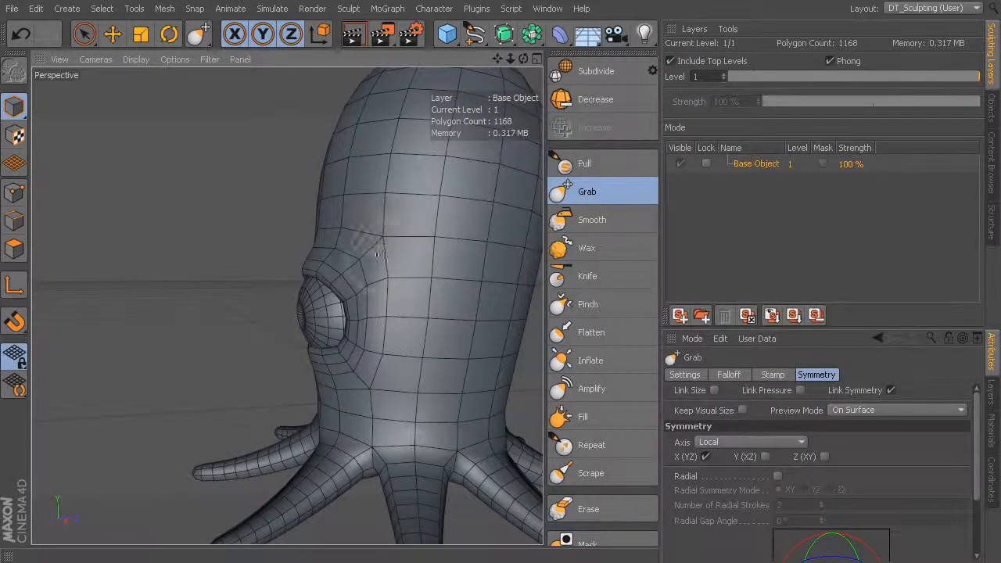
alt+drag(368, 273, 369, 303)
mouse_move(391, 351)
alt+mouse_down()
mouse_move(500, 342)
mouse_move(383, 320)
alt+mouse_up()
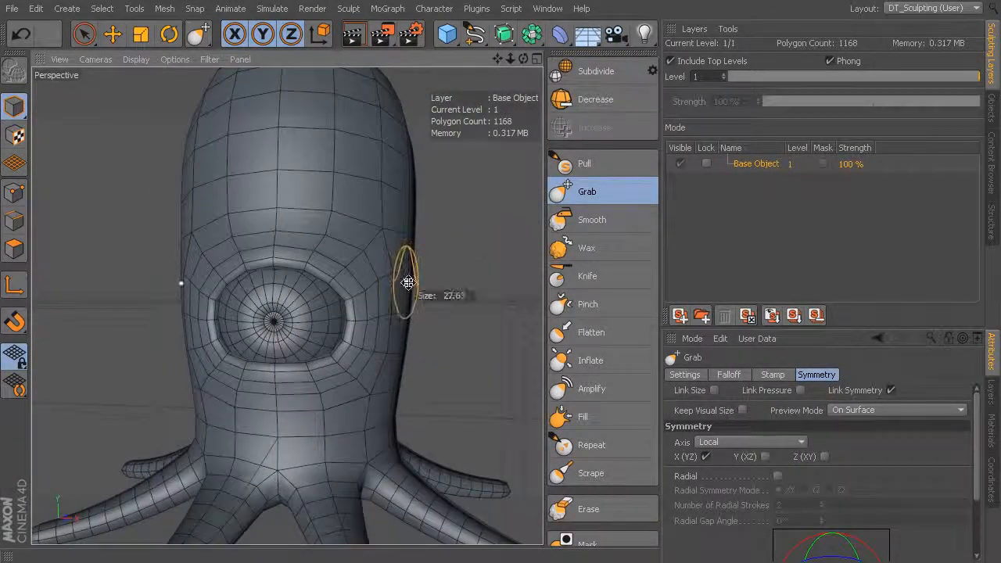
Subdivide the octopus body up to sculpting level 4 and show the view in Gouraud Shading without mesh lines.
alt+drag(418, 305, 457, 313)
click(590, 75)
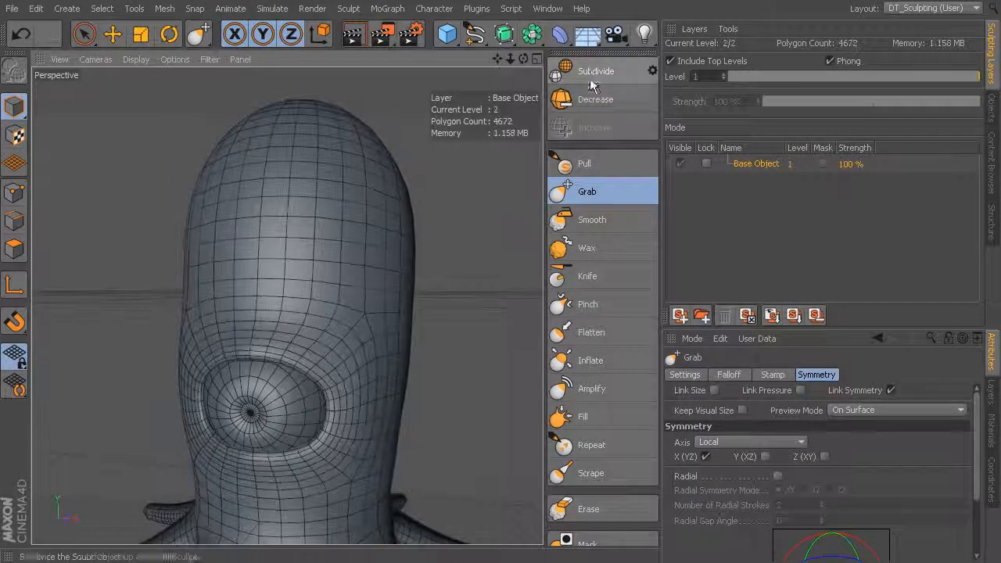
click(610, 73)
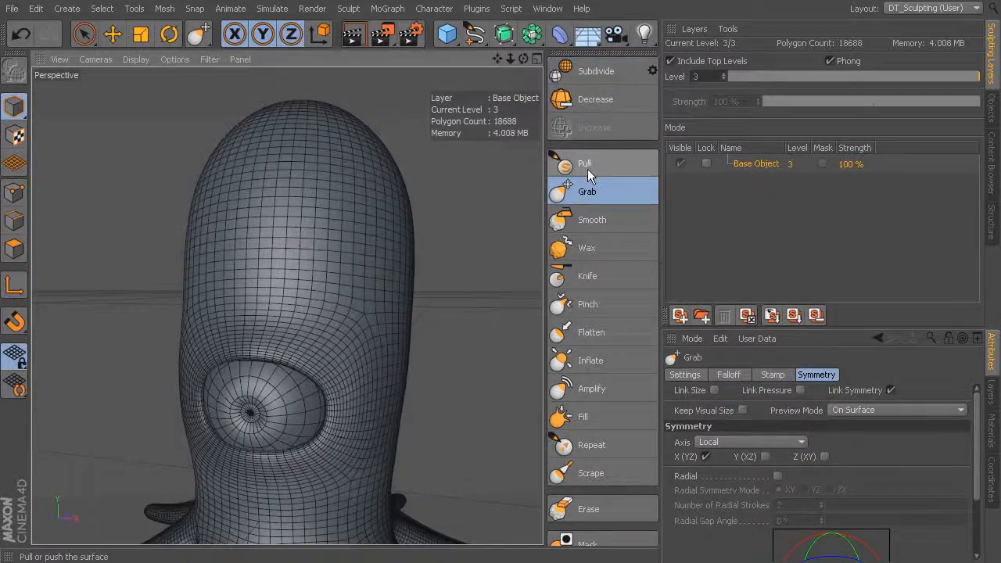
click(131, 60)
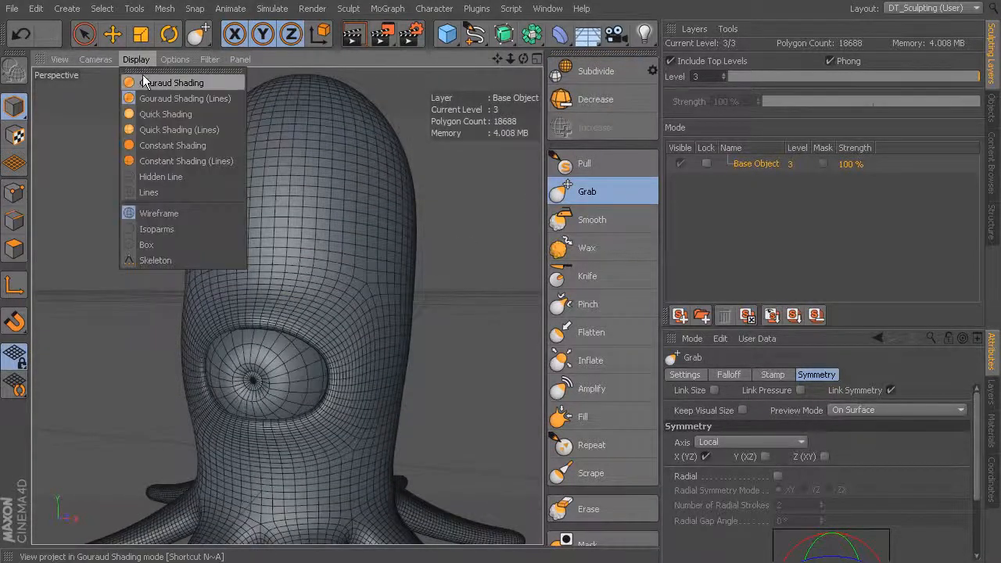
click(148, 74)
click(614, 74)
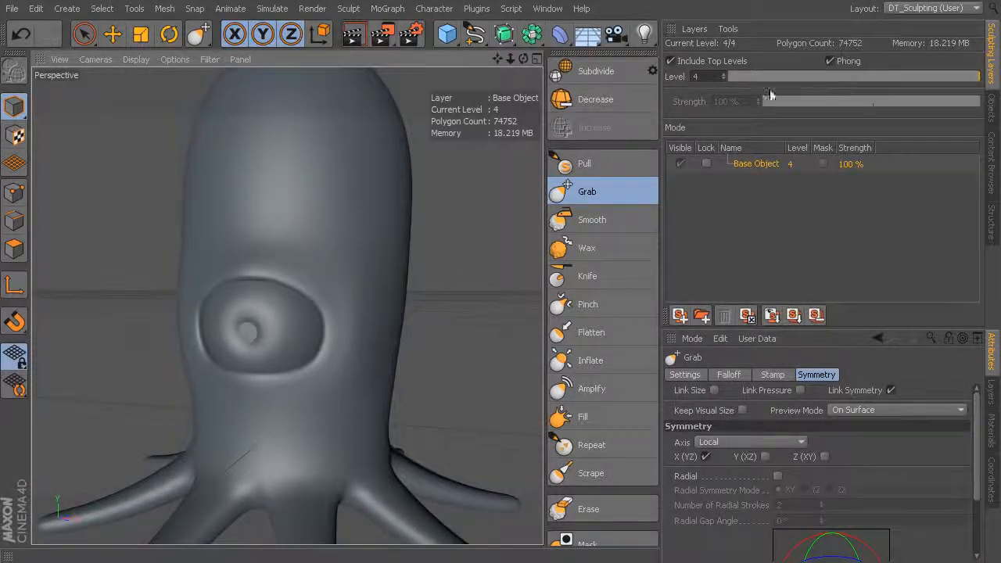
Raise symmetrical brow folds on the head above the eye with the Pull brush.
scroll(426, 250, up, 4)
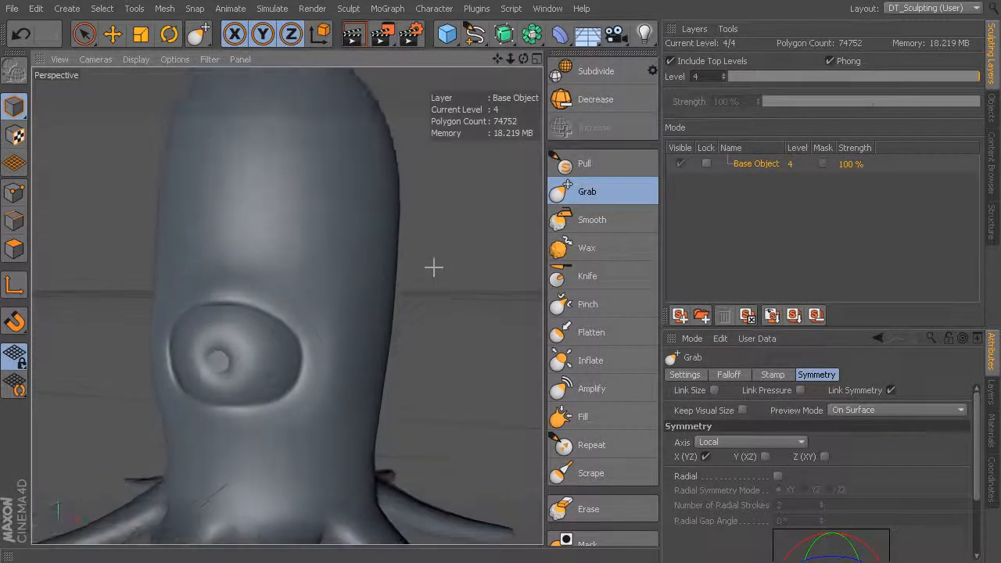
click(598, 167)
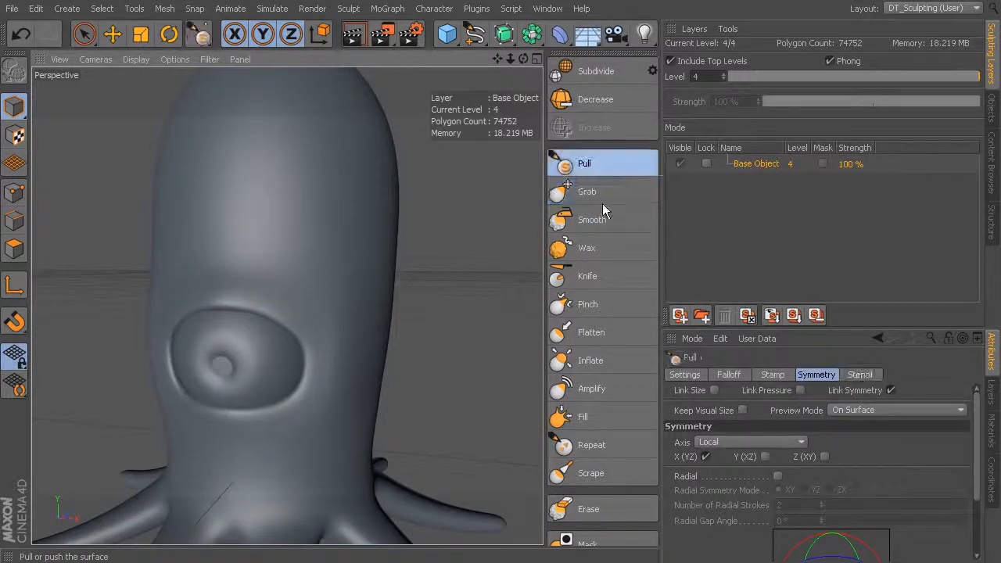
mouse_move(221, 284)
mouse_down()
mouse_move(319, 332)
mouse_move(272, 293)
mouse_move(299, 319)
mouse_move(218, 289)
mouse_move(258, 266)
mouse_move(330, 293)
mouse_up()
drag(255, 208, 257, 207)
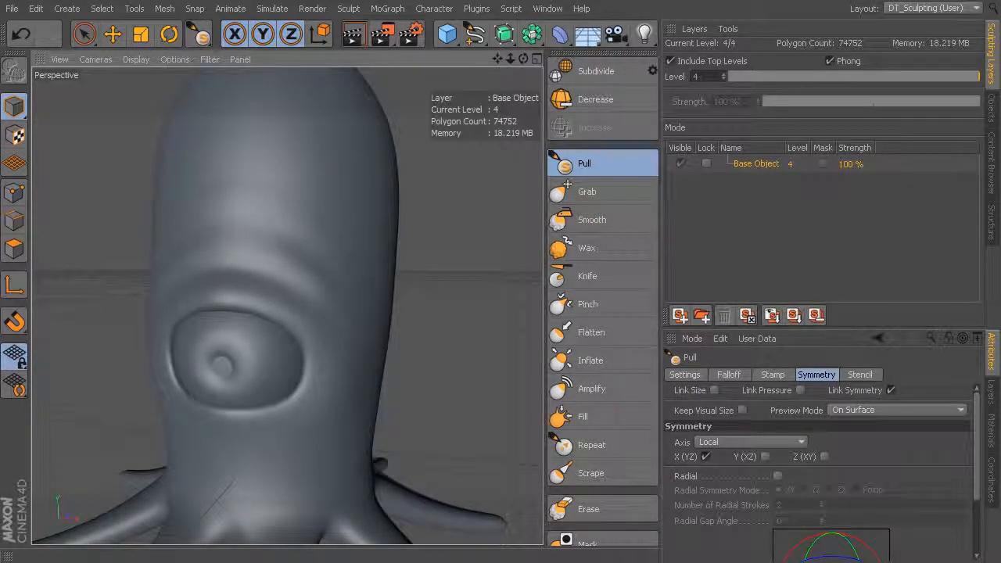
Resize the Pull brush and raise folds below the eye and around the back of the lower body above the tentacles.
alt+middle_drag(344, 361, 349, 264)
mouse_move(271, 347)
middle_down()
mouse_move(314, 346)
mouse_move(269, 352)
mouse_move(276, 358)
middle_up()
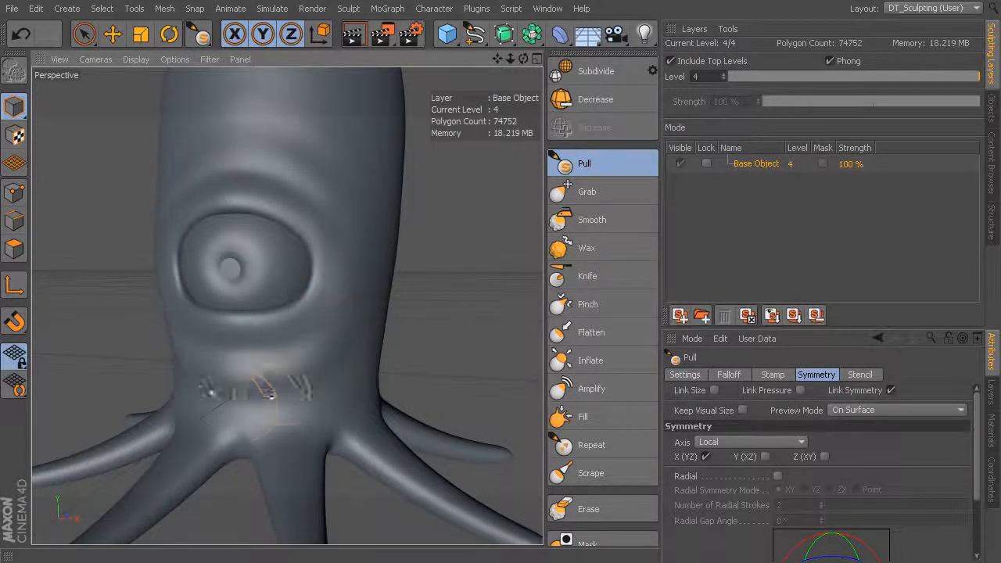
mouse_move(381, 360)
alt+mouse_down()
mouse_move(286, 301)
mouse_move(161, 335)
mouse_move(223, 357)
alt+mouse_up()
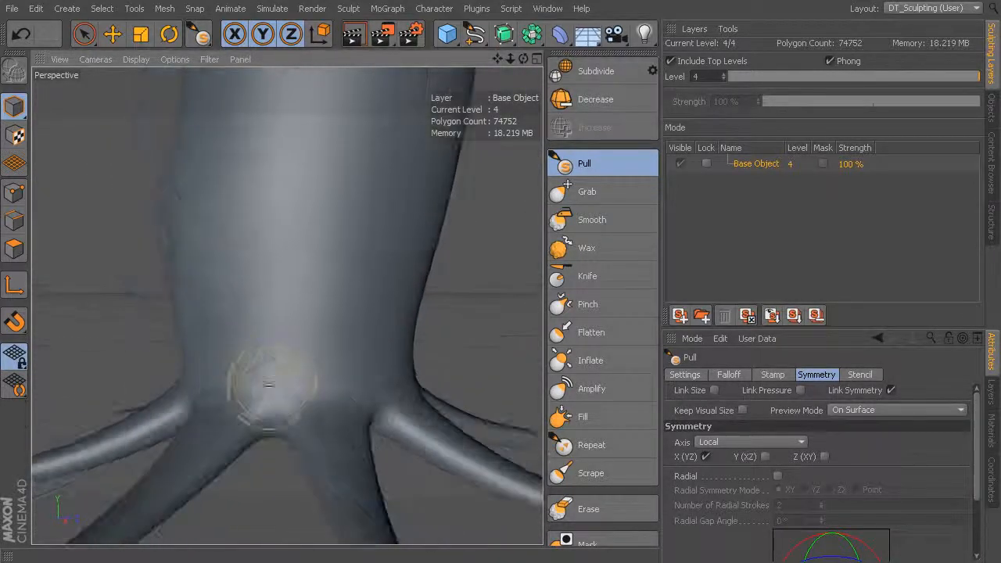
mouse_move(431, 336)
alt+mouse_down()
mouse_move(286, 305)
mouse_move(275, 380)
alt+mouse_up()
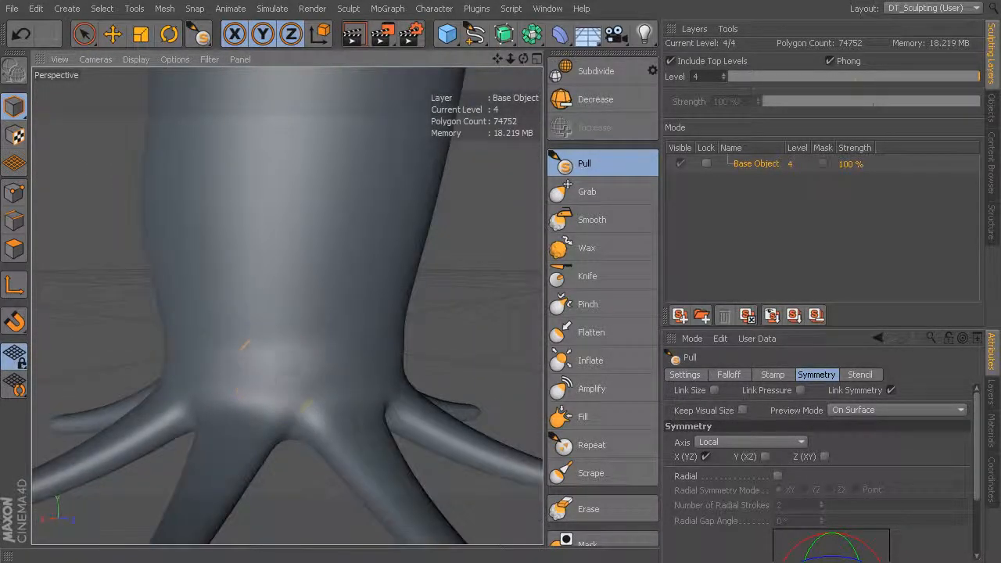
drag(410, 303, 155, 306)
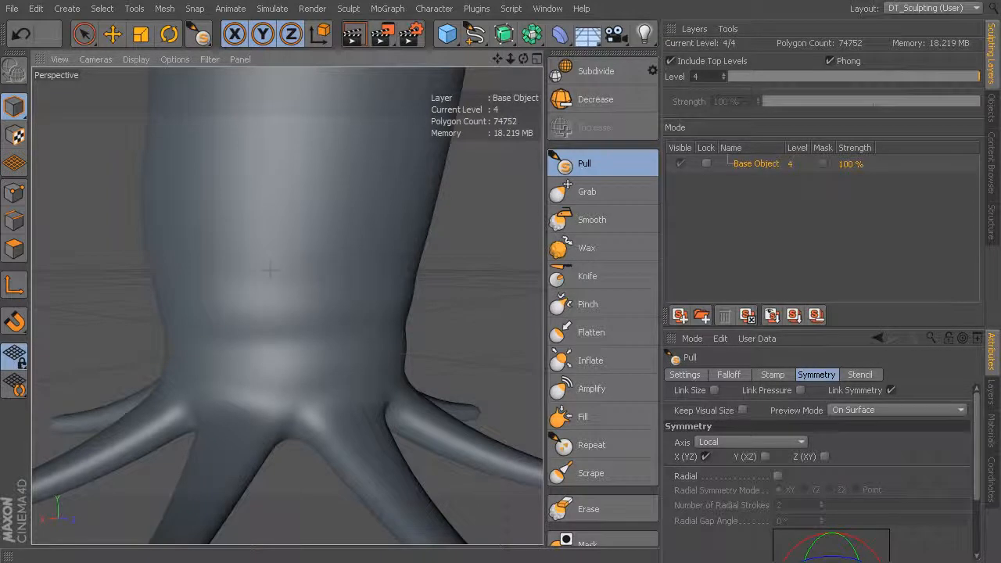
mouse_move(464, 311)
alt+mouse_down()
mouse_move(362, 290)
mouse_move(385, 264)
alt+mouse_up()
mouse_move(331, 297)
alt+mouse_down()
mouse_move(411, 339)
mouse_move(370, 344)
alt+mouse_up()
mouse_move(288, 306)
alt+mouse_down()
mouse_move(301, 317)
mouse_move(239, 270)
alt+mouse_up()
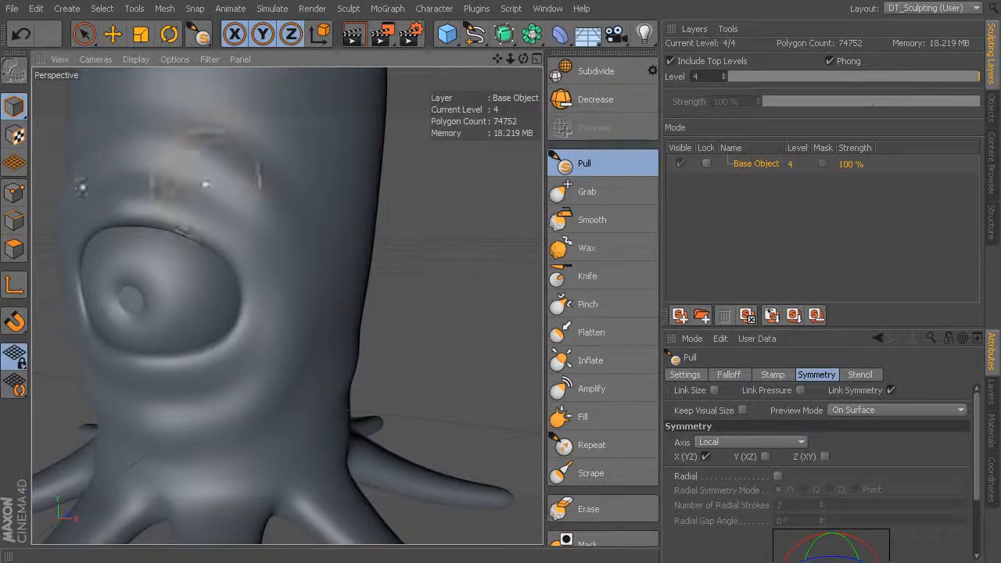
alt+drag(201, 183, 267, 206)
alt+drag(398, 313, 378, 295)
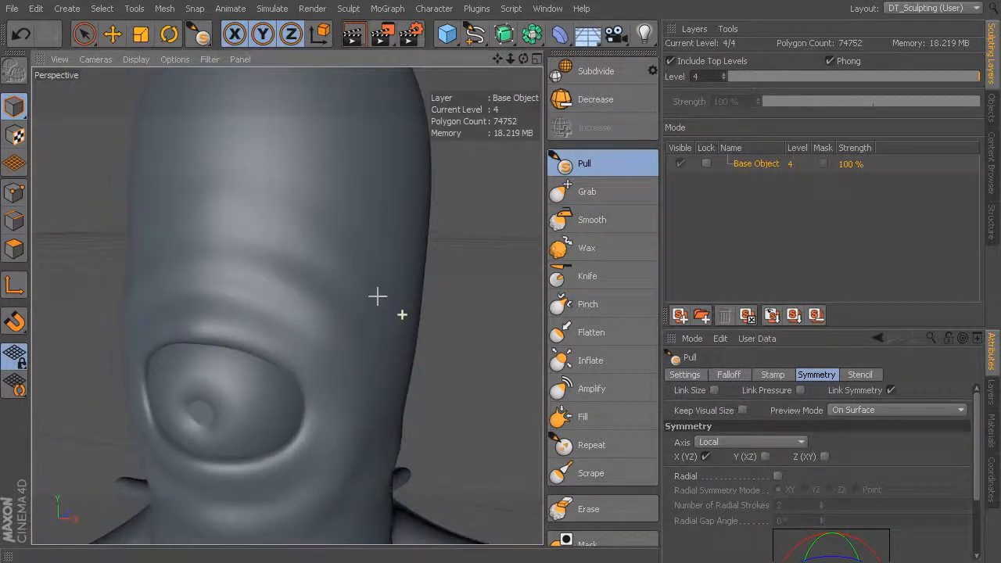
Build up the folds above and below the eye with symmetrical Wax brush strokes, undoing the first stroke over the brow.
click(591, 248)
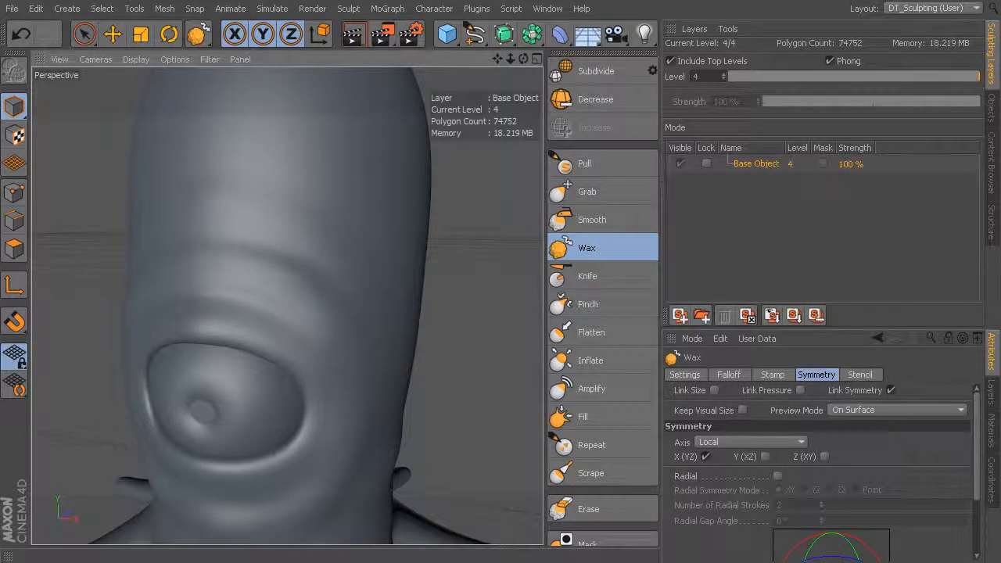
drag(172, 305, 255, 334)
key(ctrl+z)
mouse_move(219, 213)
mouse_down()
mouse_move(257, 215)
mouse_move(351, 267)
mouse_up()
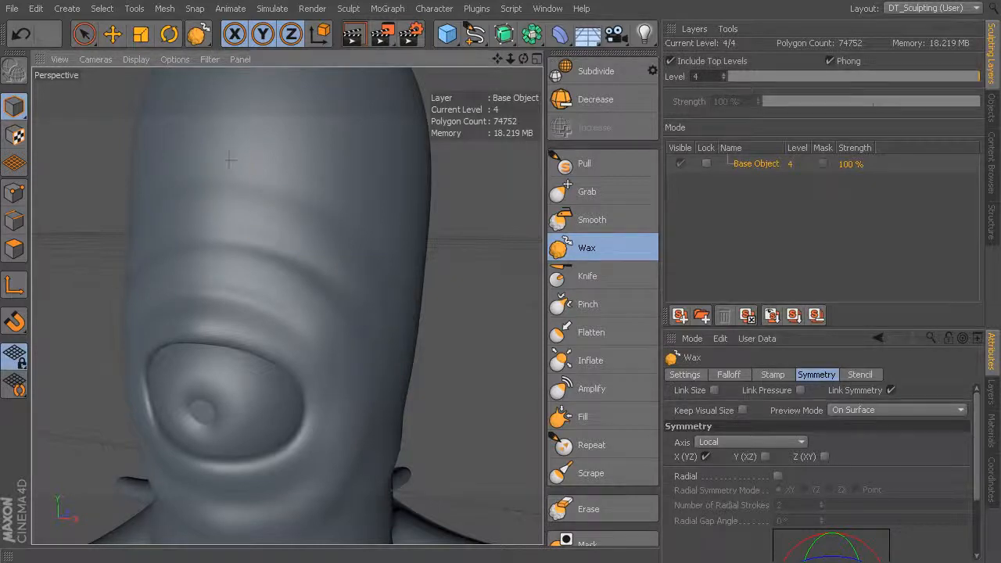
alt+drag(314, 192, 376, 220)
mouse_move(211, 345)
mouse_down()
mouse_move(239, 342)
mouse_move(324, 290)
mouse_up()
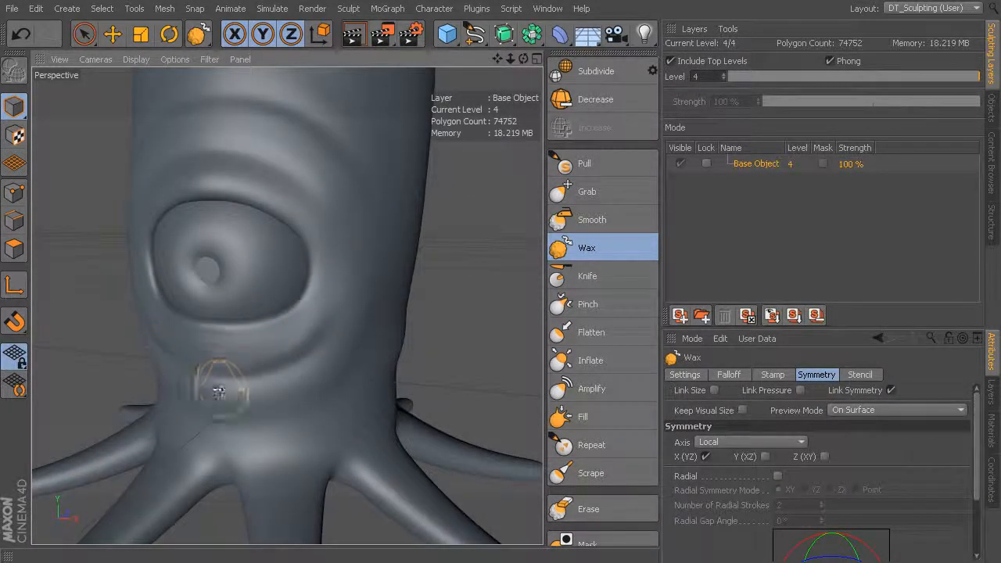
Build up the lower body fold just above the tentacles with the Wax brush, undoing the unwanted stroke.
alt+middle_drag(245, 416, 265, 275)
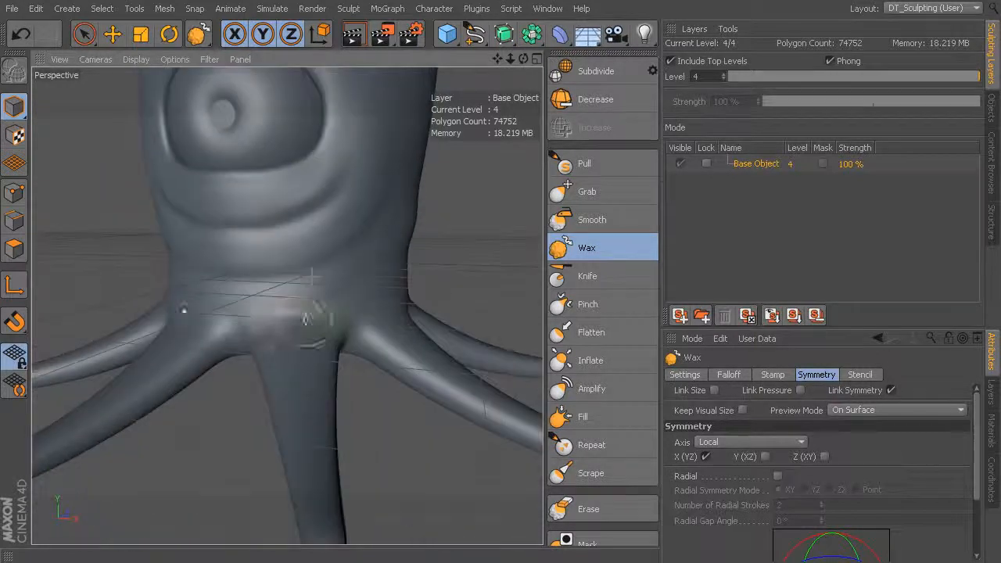
key(ctrl+z)
mouse_move(355, 287)
alt+mouse_down()
mouse_move(372, 359)
mouse_move(281, 332)
alt+mouse_up()
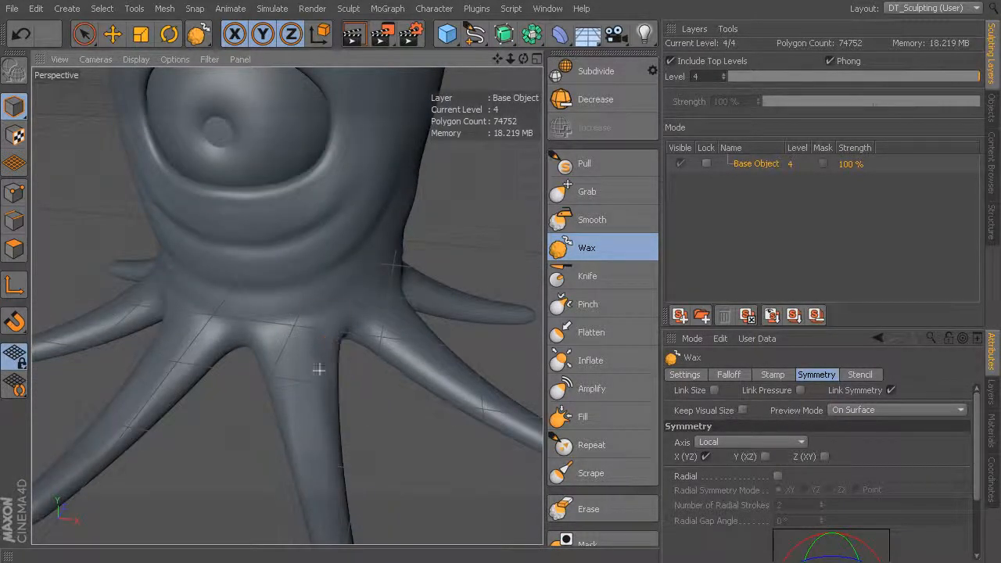
alt+drag(402, 324, 364, 348)
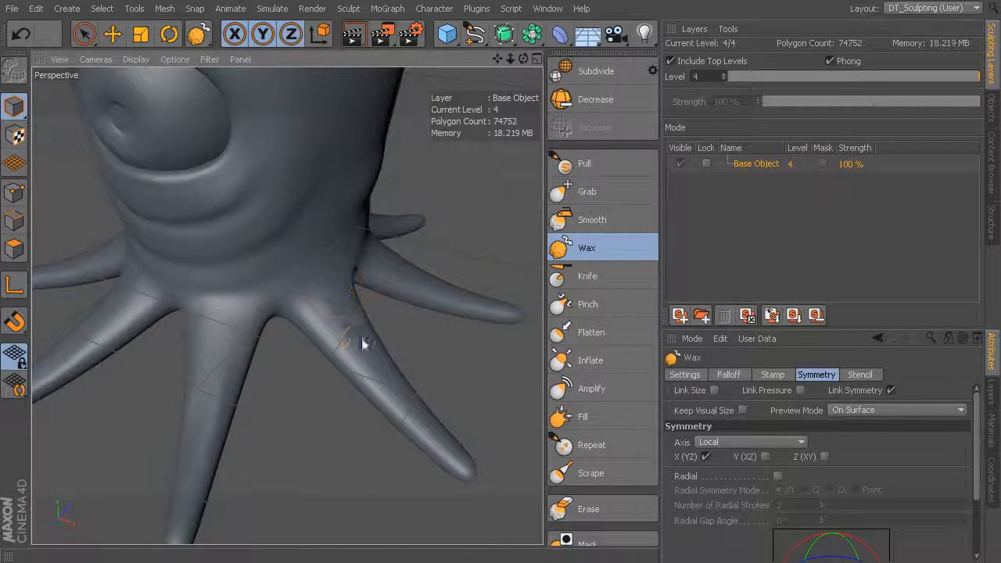
alt+drag(286, 304, 443, 277)
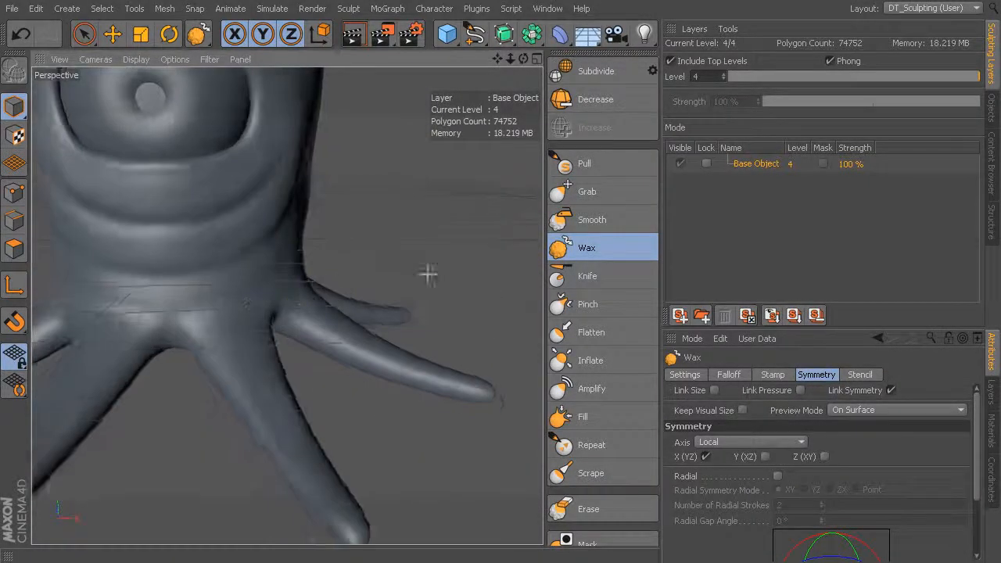
Try cutting a sharp, mouth-like crease into the fold below the eye with symmetrical Knife brush strokes.
alt+middle_drag(289, 274, 411, 308)
alt+right_drag(411, 308, 413, 286)
alt+middle_drag(414, 286, 395, 360)
mouse_move(395, 361)
alt+mouse_down()
mouse_move(344, 331)
mouse_move(348, 297)
alt+mouse_up()
click(612, 282)
alt+right_drag(348, 297, 391, 301)
mouse_move(244, 295)
mouse_down()
mouse_move(333, 260)
mouse_move(340, 237)
mouse_up()
key(ctrl+z)
middle_drag(299, 287, 298, 302)
mouse_move(297, 302)
mouse_down()
mouse_move(218, 305)
mouse_move(332, 248)
mouse_up()
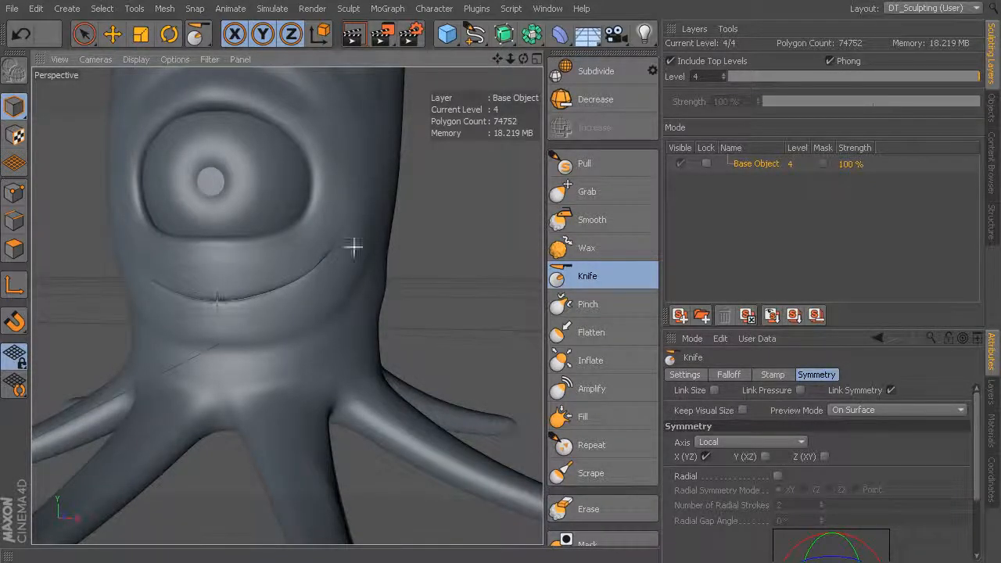
drag(315, 270, 283, 285)
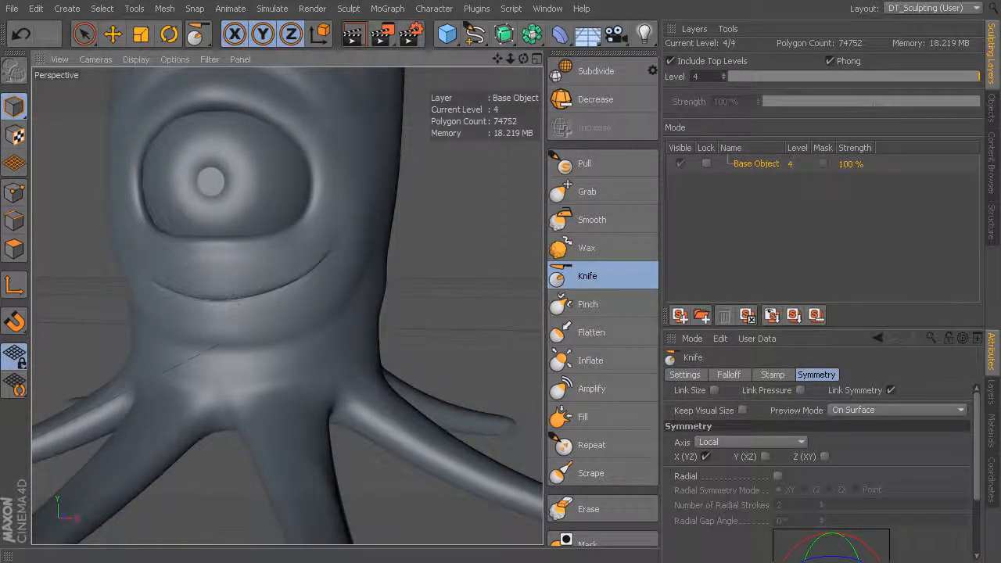
Compare the body's detail at sculpting level 3 with level 4, ending at level 4.
click(594, 99)
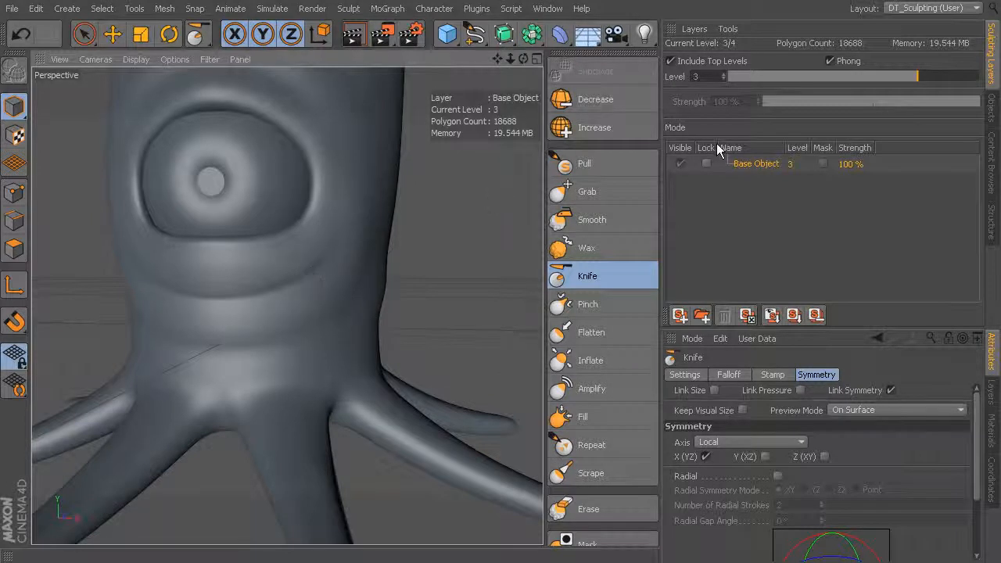
click(973, 76)
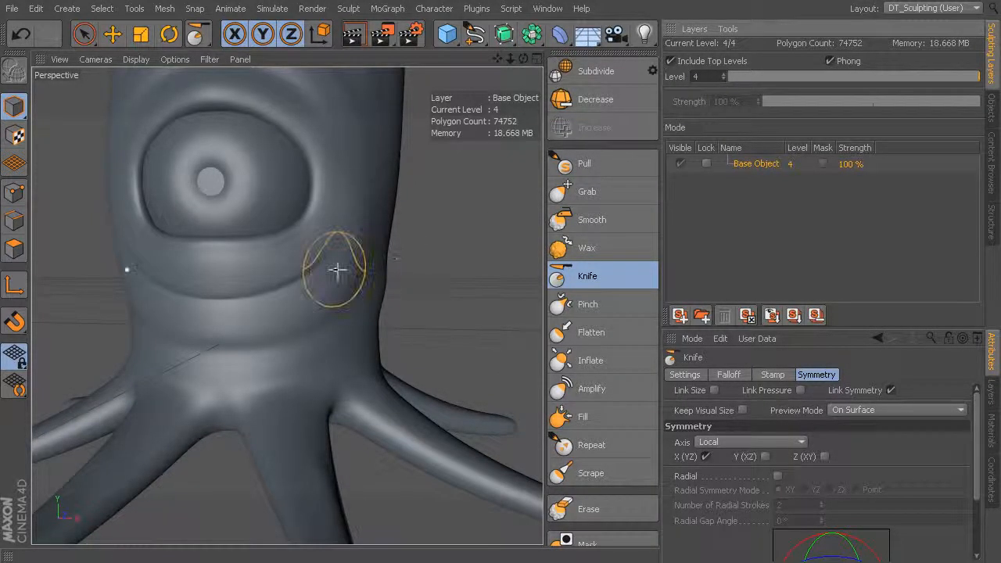
Flatten the lower rim of the eye opening with a resized Flatten brush.
alt+drag(357, 226, 350, 286)
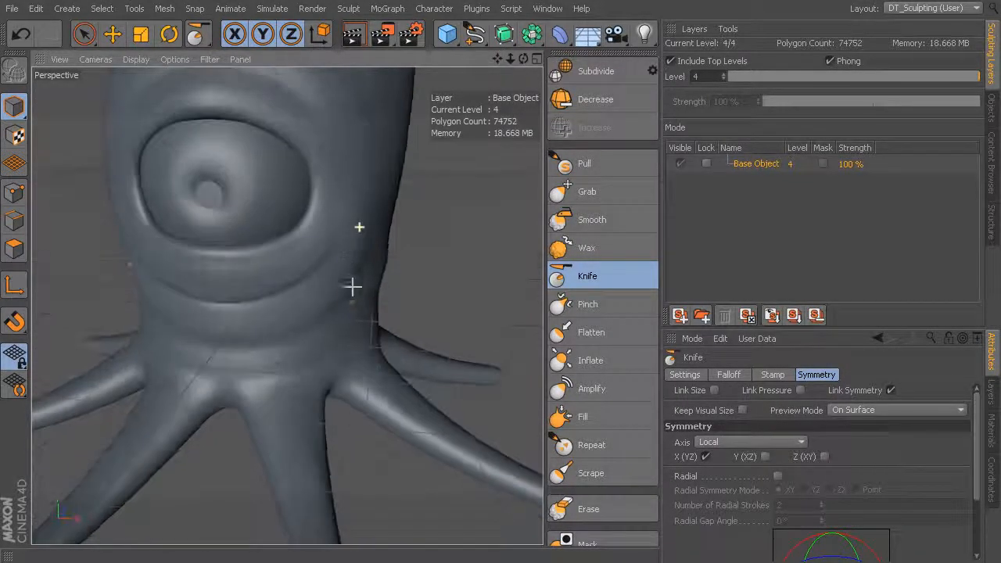
alt+middle_drag(363, 252, 379, 295)
alt+right_drag(379, 295, 426, 301)
click(592, 332)
alt+drag(344, 293, 336, 317)
middle_drag(288, 317, 270, 313)
mouse_move(174, 299)
mouse_down()
mouse_move(140, 295)
mouse_move(168, 302)
mouse_move(297, 275)
mouse_up()
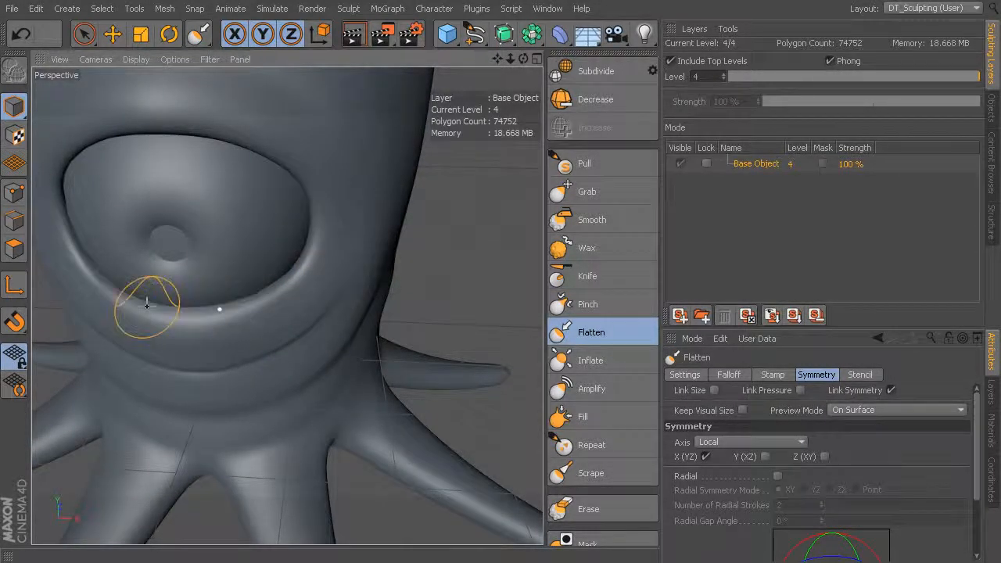
middle_drag(268, 286, 249, 365)
drag(305, 257, 201, 312)
Flatten the upper rim of the eye opening, and tighten its edge with the Pinch brush.
mouse_move(281, 294)
alt+mouse_down()
mouse_move(302, 224)
mouse_move(304, 156)
alt+mouse_up()
mouse_move(193, 155)
mouse_down()
mouse_move(238, 154)
mouse_move(293, 206)
mouse_up()
drag(222, 148, 256, 169)
click(594, 304)
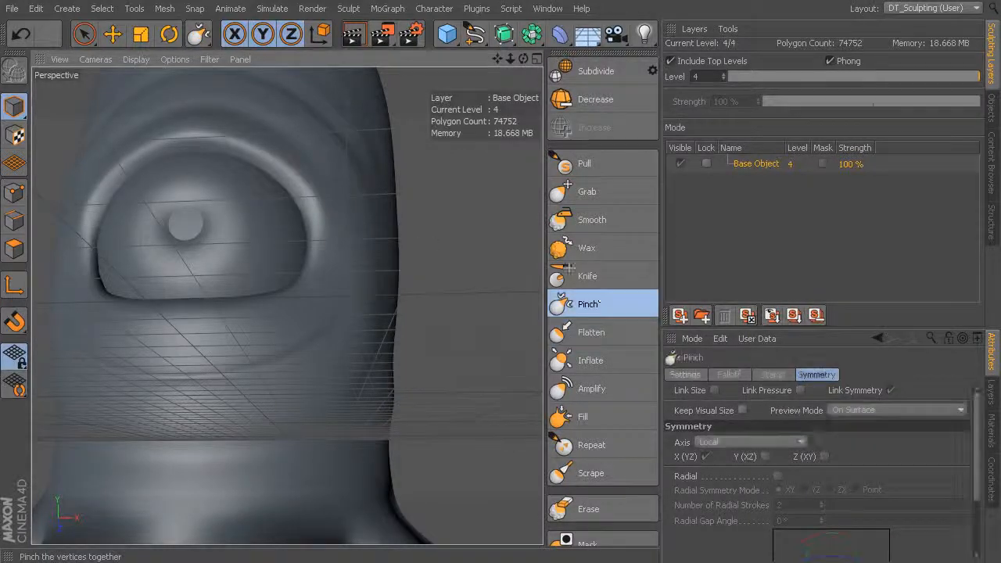
drag(194, 139, 267, 152)
Cut fine creases beside the eye's outer corner and above the eye with a resized Knife brush, undoing the first corner strokes.
mouse_move(346, 250)
alt+mouse_down()
mouse_move(283, 268)
mouse_move(307, 256)
mouse_move(384, 357)
alt+mouse_up()
click(586, 276)
middle_drag(325, 337, 327, 370)
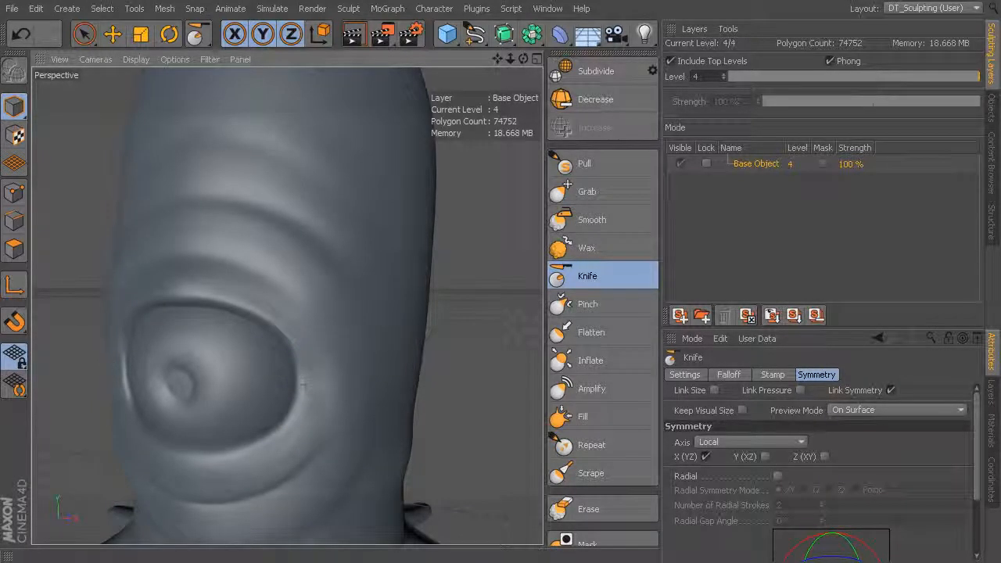
mouse_move(311, 381)
mouse_down()
mouse_move(361, 381)
mouse_move(344, 406)
mouse_move(355, 400)
mouse_up()
key(ctrl+z)
key(ctrl+z)
drag(303, 367, 336, 366)
drag(242, 264, 278, 285)
Cut crosswise creases into the underside of the front tentacle near its base with the Knife brush.
alt+middle_drag(373, 275, 408, 178)
alt+middle_drag(370, 373, 359, 216)
alt+drag(381, 344, 383, 177)
alt+drag(367, 292, 373, 190)
alt+middle_drag(347, 225, 345, 351)
alt+middle_drag(354, 307, 362, 351)
alt+drag(361, 351, 361, 322)
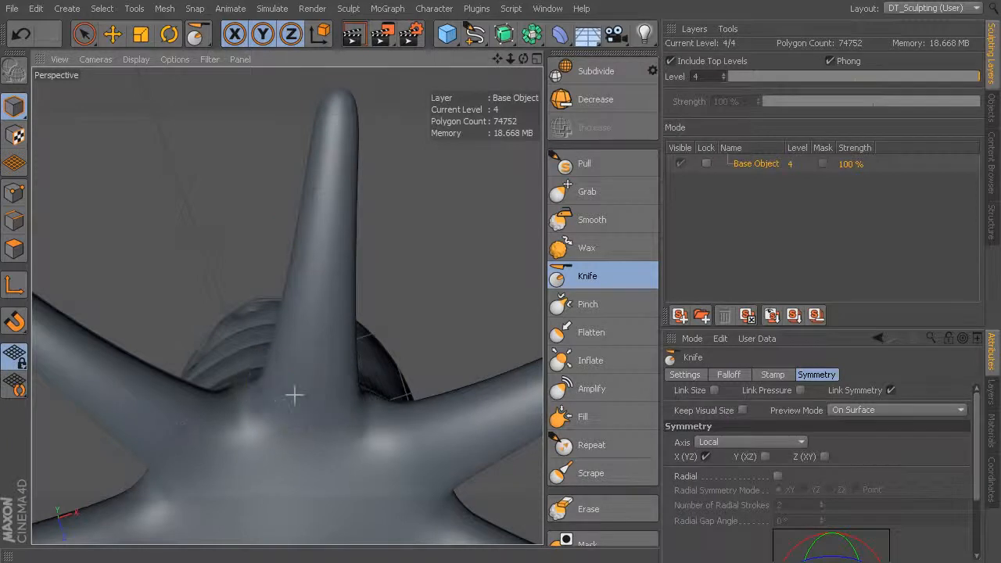
drag(364, 391, 364, 391)
drag(281, 360, 355, 366)
drag(285, 337, 354, 338)
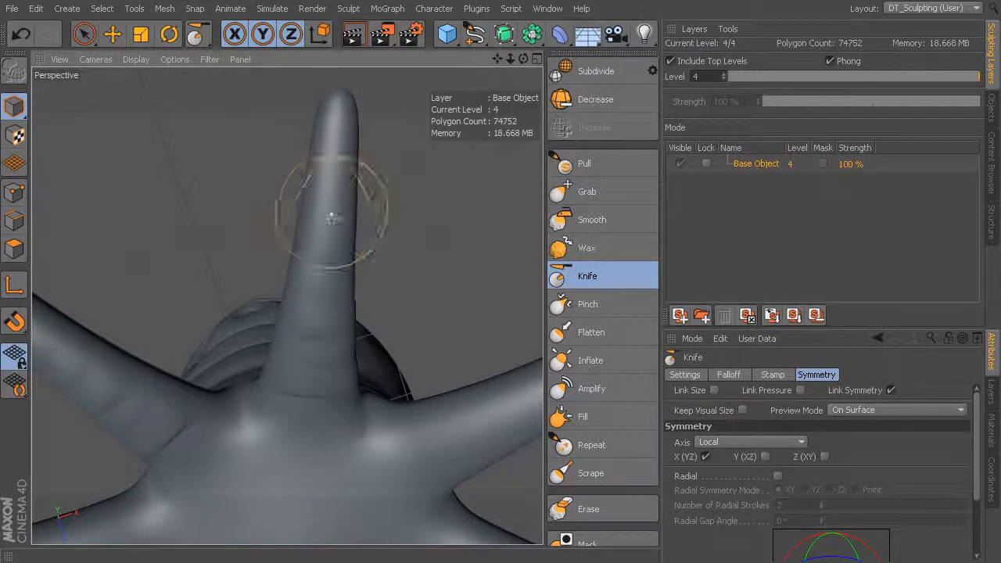
Cut crosswise creases along the front tentacle's underside toward its tip with a resized Knife brush.
middle_drag(343, 220, 325, 222)
drag(350, 221, 354, 220)
drag(314, 183, 342, 182)
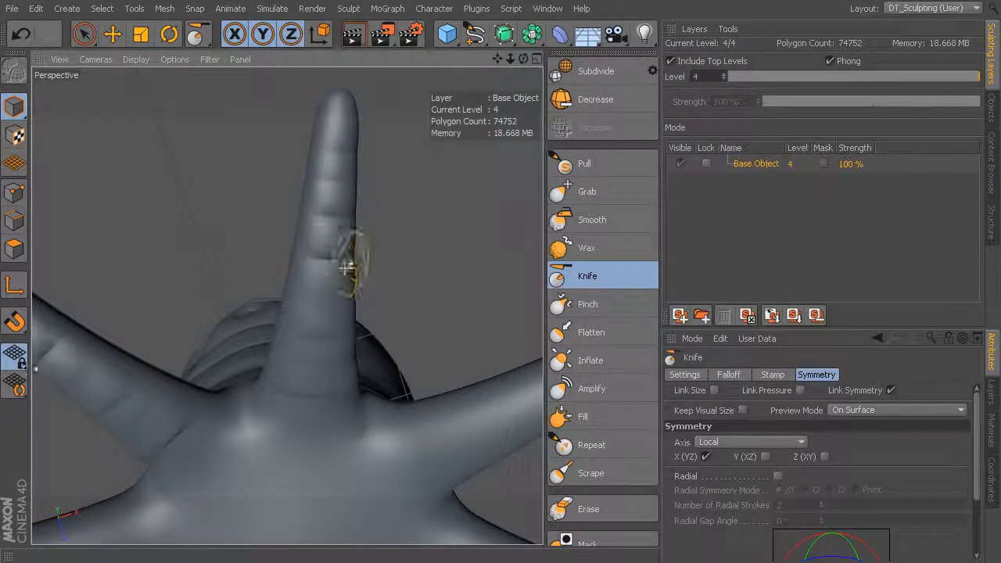
Cut crosswise Knife creases into the underside of the tentacle next to the front one, from base to tip.
mouse_move(335, 297)
alt+mouse_down()
mouse_move(343, 309)
mouse_move(312, 290)
mouse_move(245, 283)
alt+mouse_up()
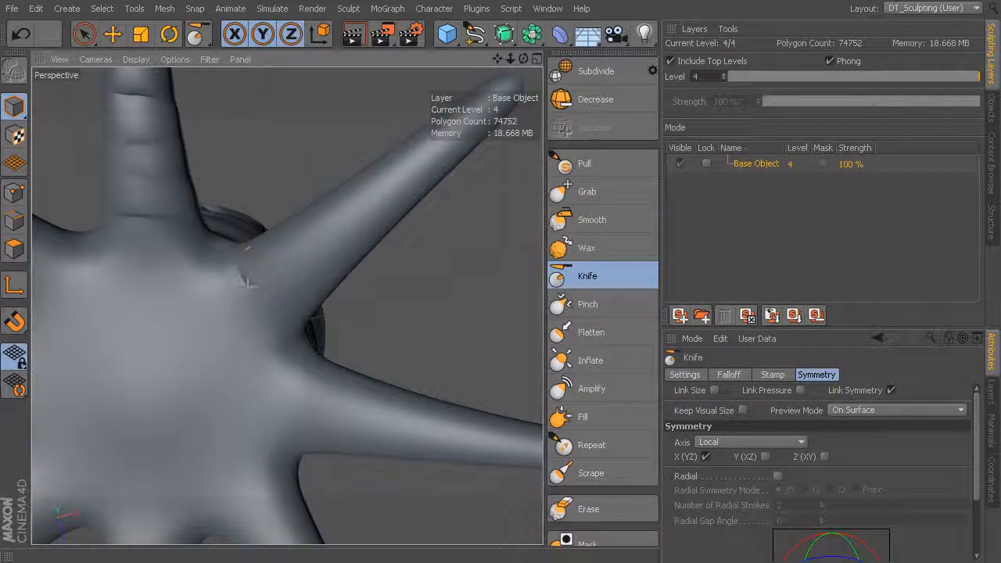
drag(267, 250, 321, 292)
drag(303, 222, 357, 275)
drag(336, 200, 374, 235)
mouse_move(363, 185)
mouse_down()
mouse_move(396, 225)
mouse_move(368, 241)
mouse_up()
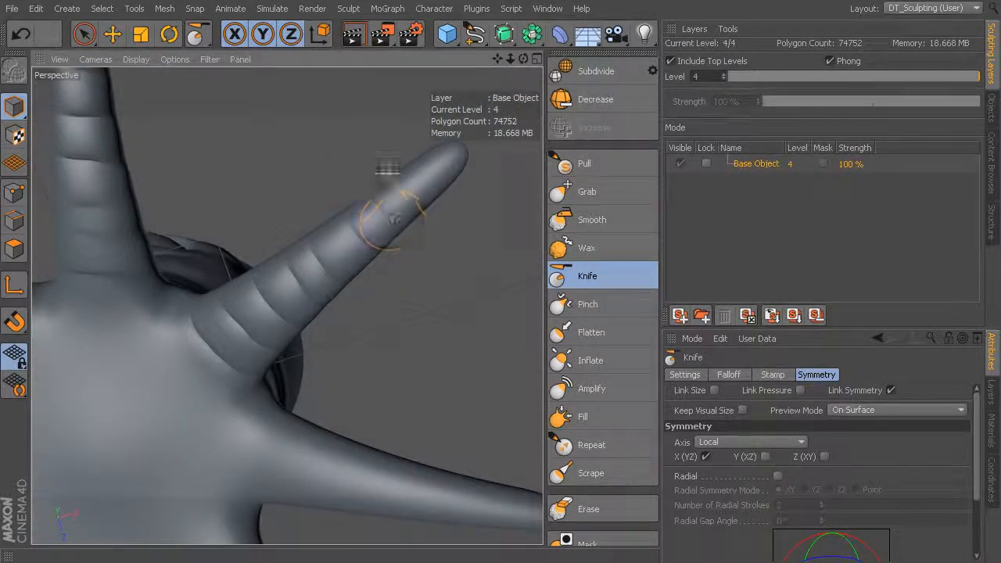
Cut crosswise Knife creases along the undersides of the side tentacle and the adjacent rear tentacle.
mouse_move(439, 190)
alt+mouse_down()
mouse_move(420, 286)
mouse_move(393, 250)
mouse_move(333, 309)
mouse_move(352, 386)
alt+mouse_up()
mouse_move(383, 325)
mouse_down()
mouse_move(384, 390)
mouse_move(352, 223)
mouse_move(388, 281)
mouse_up()
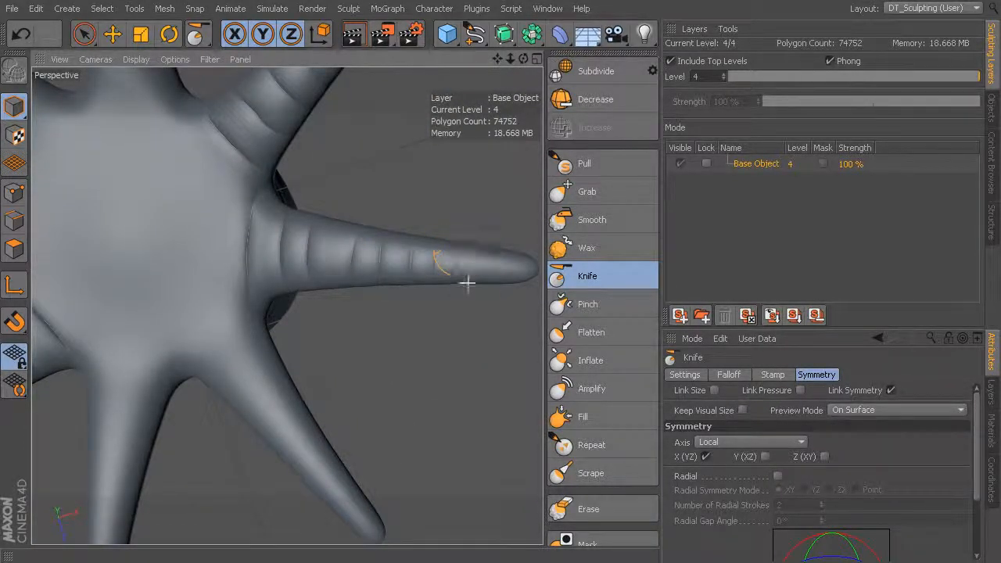
alt+drag(341, 363, 205, 309)
drag(323, 273, 288, 309)
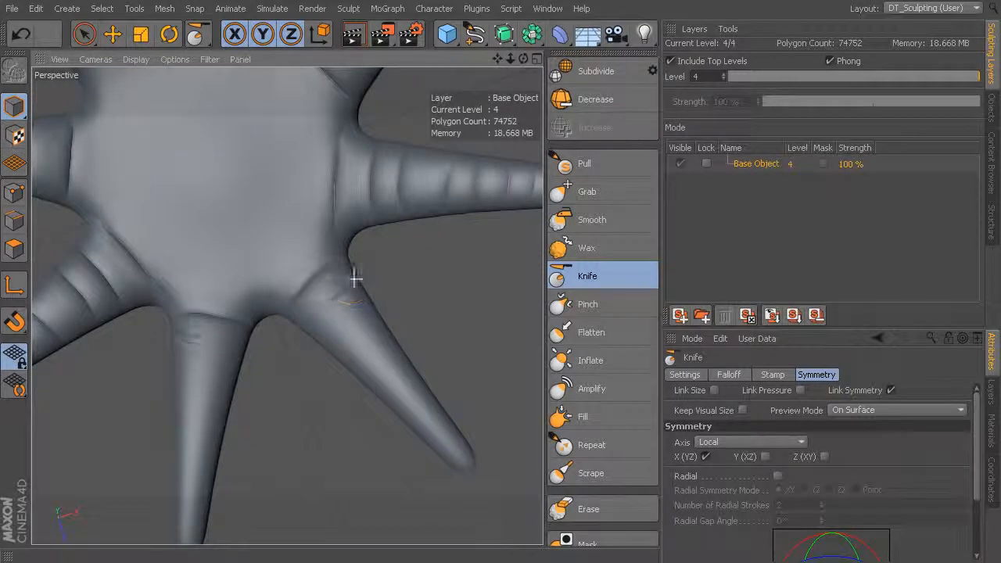
drag(349, 283, 309, 322)
mouse_move(363, 300)
mouse_down()
mouse_move(328, 341)
mouse_move(370, 384)
mouse_up()
drag(416, 379, 396, 406)
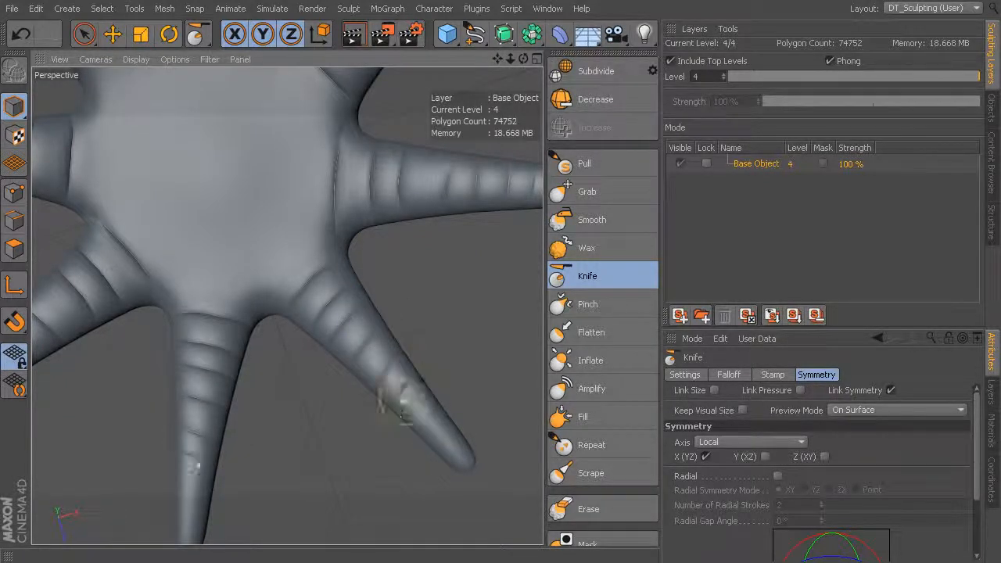
Carve irregular concentric ring creases into the centre of the body's underside with the Knife brush.
mouse_move(415, 327)
alt+mouse_down()
mouse_move(382, 293)
mouse_move(409, 368)
alt+mouse_up()
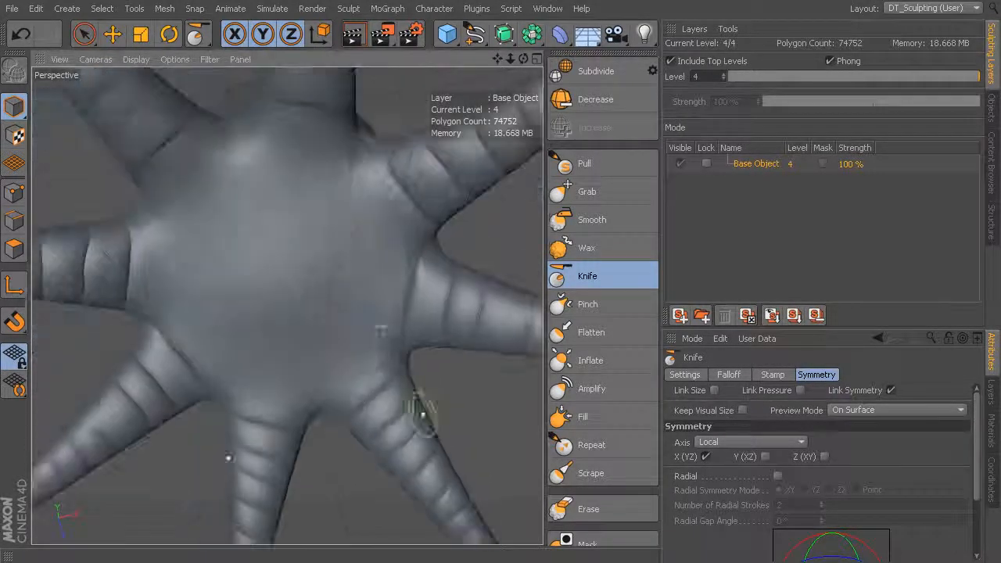
drag(266, 168, 319, 170)
mouse_move(383, 283)
mouse_down()
mouse_move(268, 342)
mouse_move(338, 294)
mouse_move(262, 209)
mouse_up()
drag(317, 250, 270, 293)
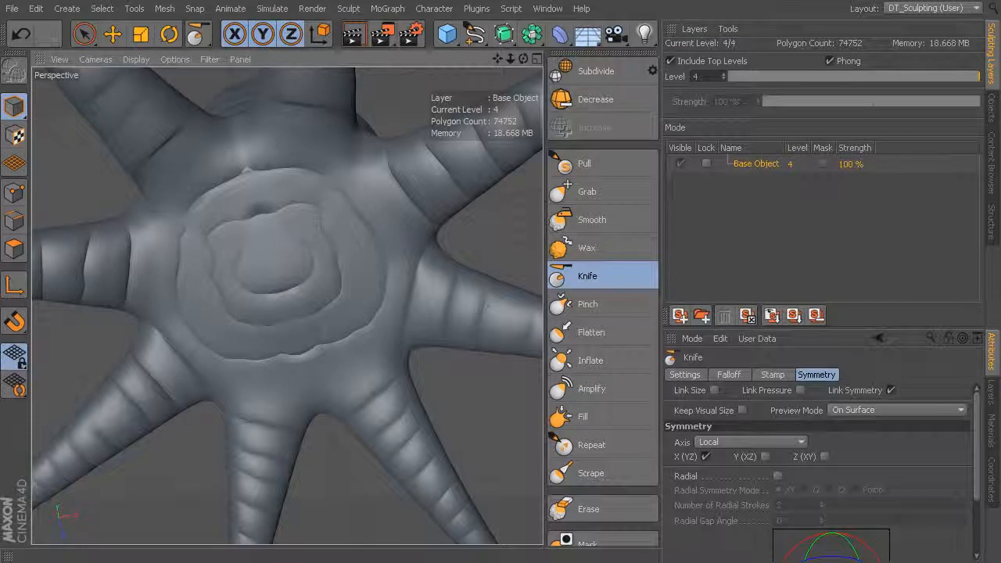
drag(316, 327, 375, 314)
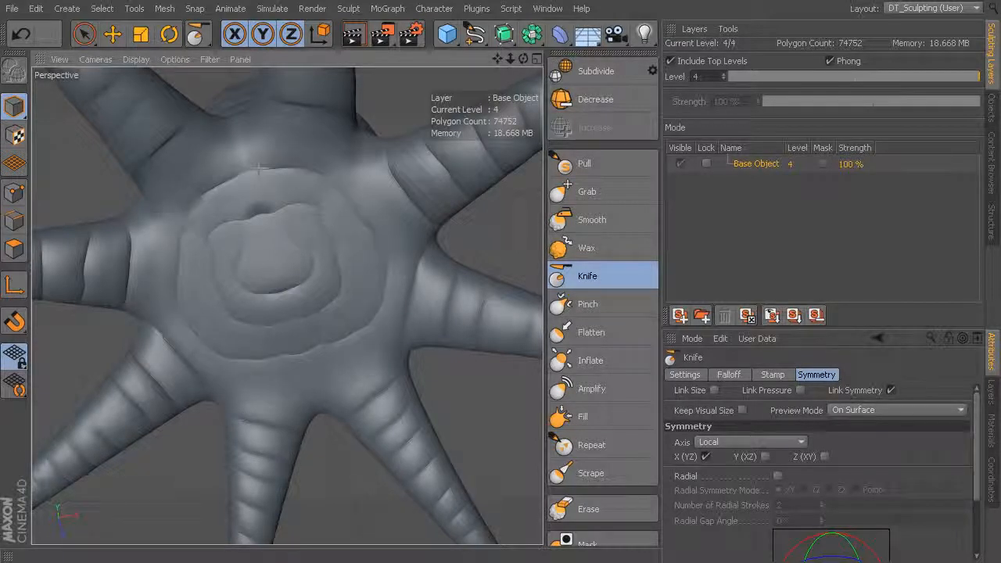
Undo the last Knife stroke, and build up the body around the gaps between the tentacle bases with the Wax brush.
mouse_move(362, 262)
alt+mouse_down()
mouse_move(391, 212)
mouse_move(346, 282)
mouse_move(286, 304)
mouse_move(268, 331)
mouse_move(245, 335)
alt+mouse_up()
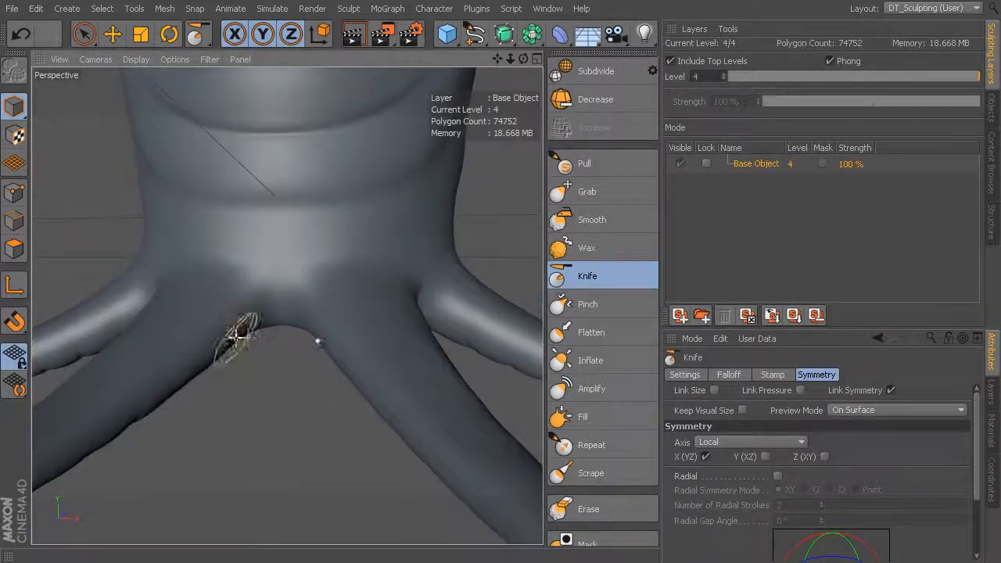
key(ctrl+z)
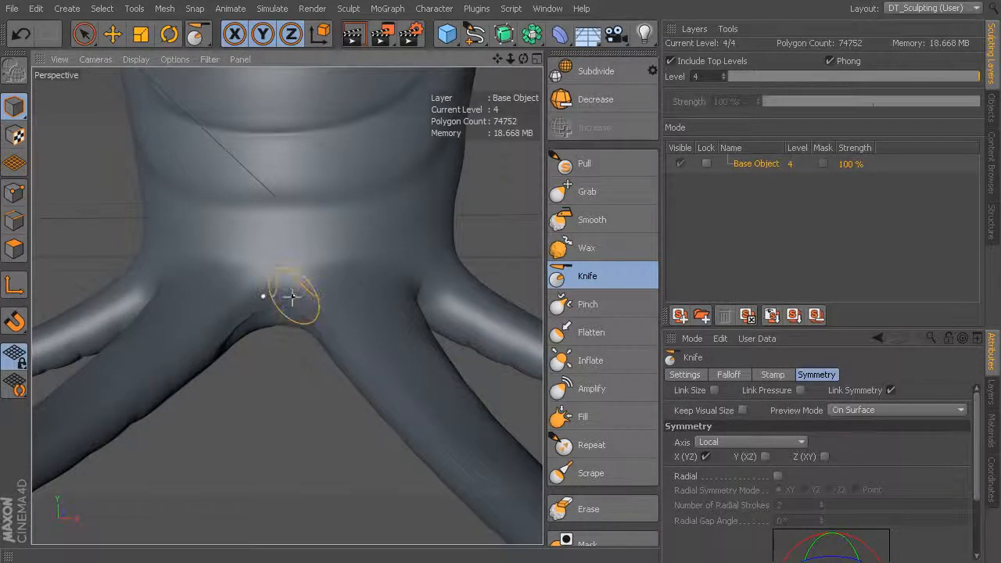
click(608, 247)
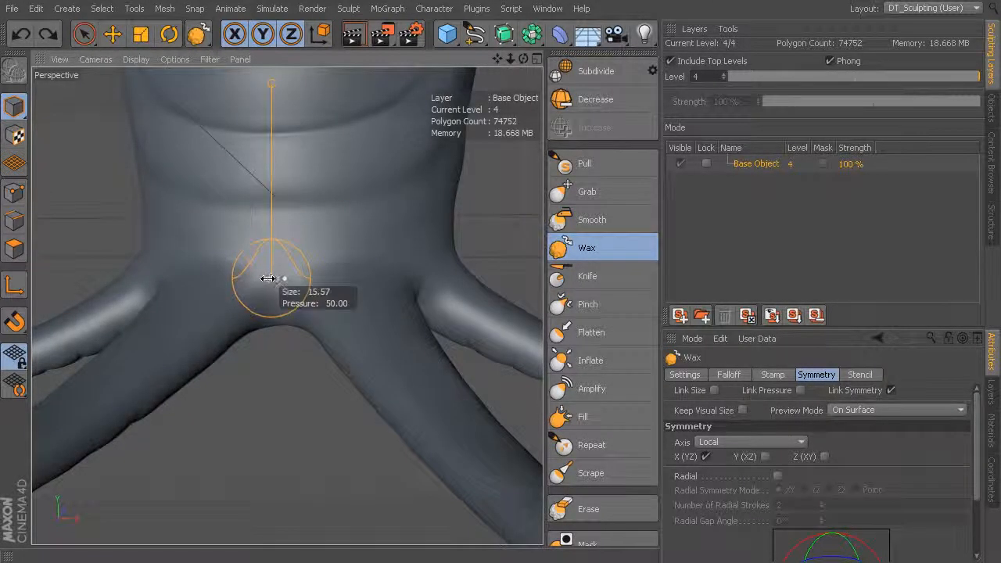
mouse_move(266, 295)
mouse_down()
mouse_move(291, 283)
mouse_move(273, 302)
mouse_move(315, 302)
mouse_move(313, 274)
mouse_move(339, 332)
mouse_move(324, 302)
mouse_up()
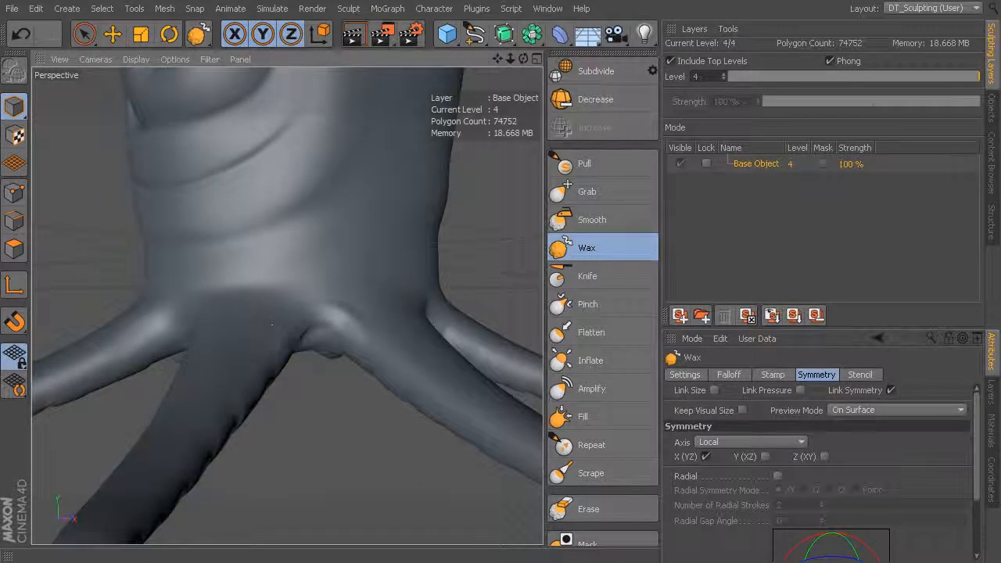
mouse_move(380, 346)
alt+mouse_down()
mouse_move(436, 339)
mouse_move(179, 353)
mouse_move(230, 375)
alt+mouse_up()
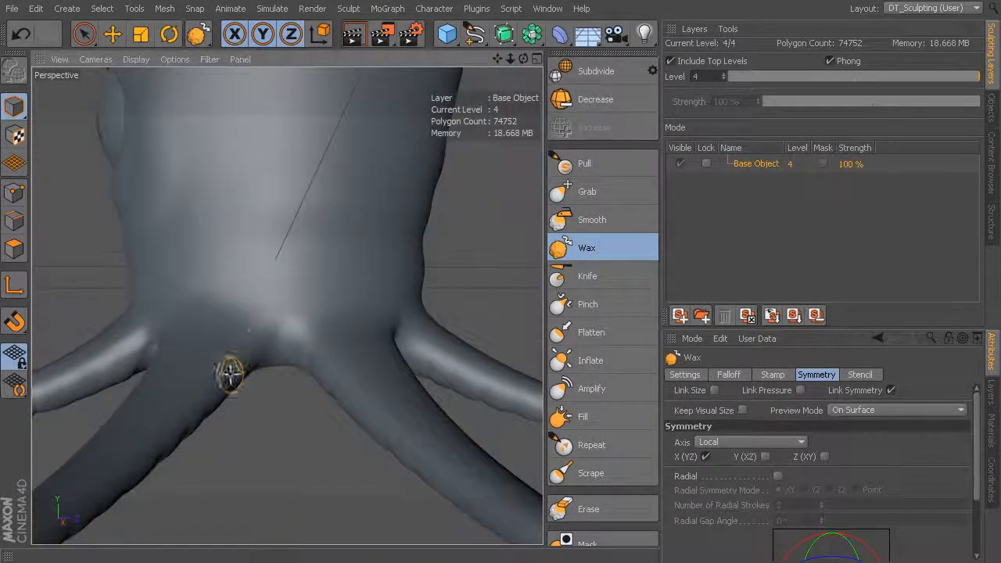
alt+drag(257, 316, 208, 375)
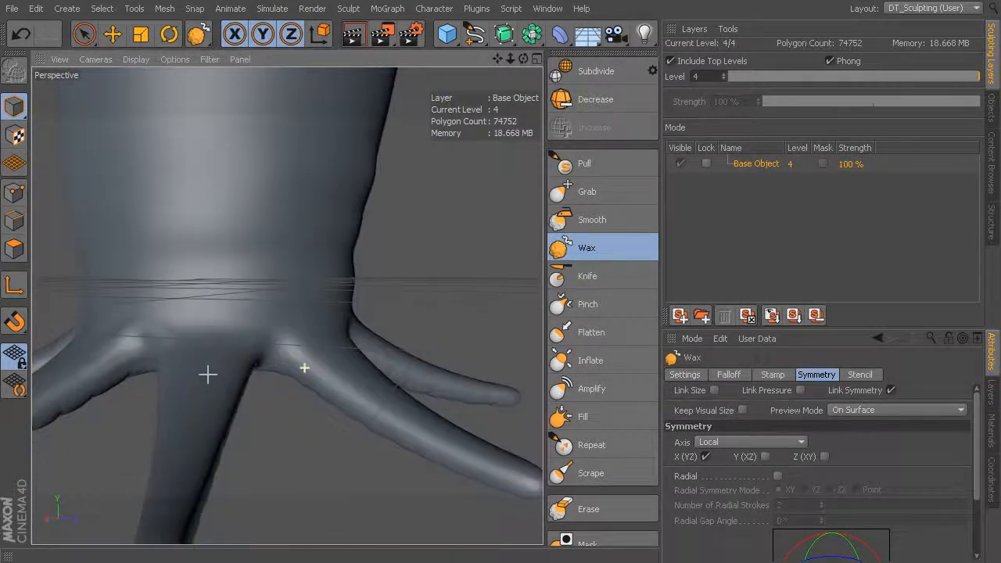
mouse_move(268, 344)
alt+mouse_down()
mouse_move(286, 304)
mouse_move(312, 357)
mouse_move(276, 344)
alt+mouse_up()
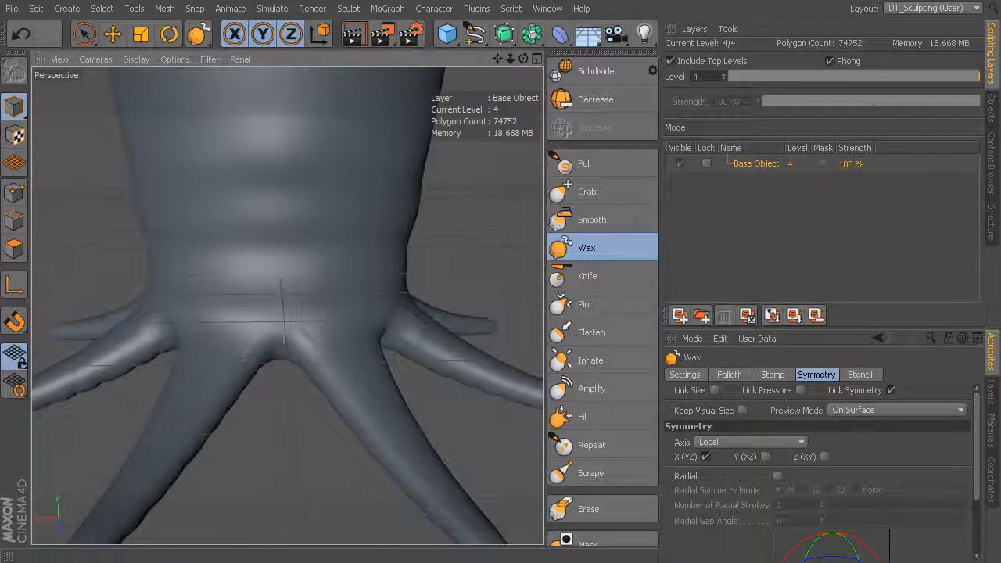
Sculpt raised folds above and around the outer side of the eye with a resized Pull brush.
mouse_move(451, 340)
alt+mouse_down()
mouse_move(405, 333)
mouse_move(415, 293)
mouse_move(297, 281)
mouse_move(382, 297)
mouse_move(307, 315)
mouse_move(391, 317)
mouse_move(398, 339)
mouse_move(389, 270)
alt+mouse_up()
middle_drag(392, 281, 409, 279)
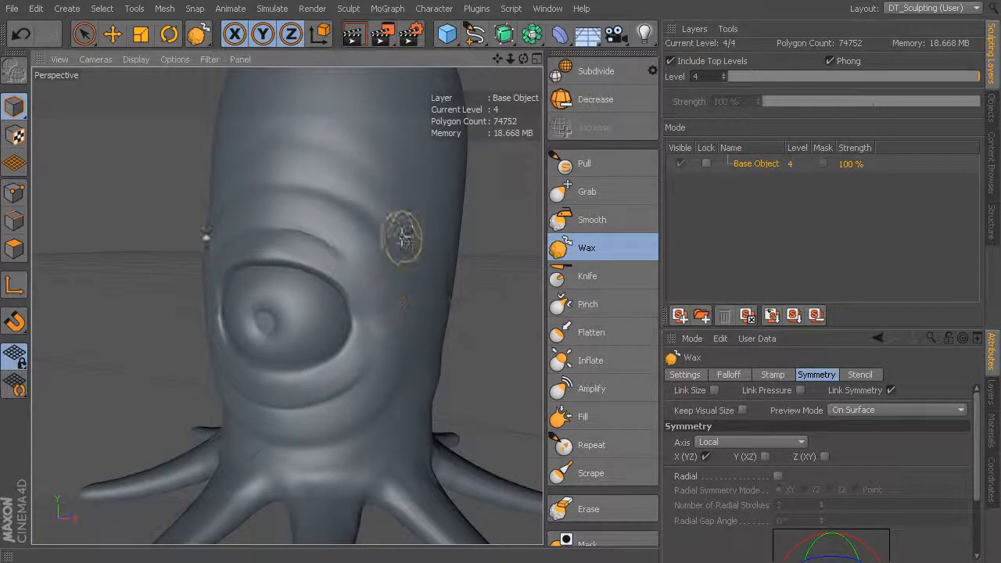
alt+drag(404, 239, 396, 201)
click(570, 165)
alt+drag(344, 233, 252, 230)
middle_drag(357, 234, 334, 244)
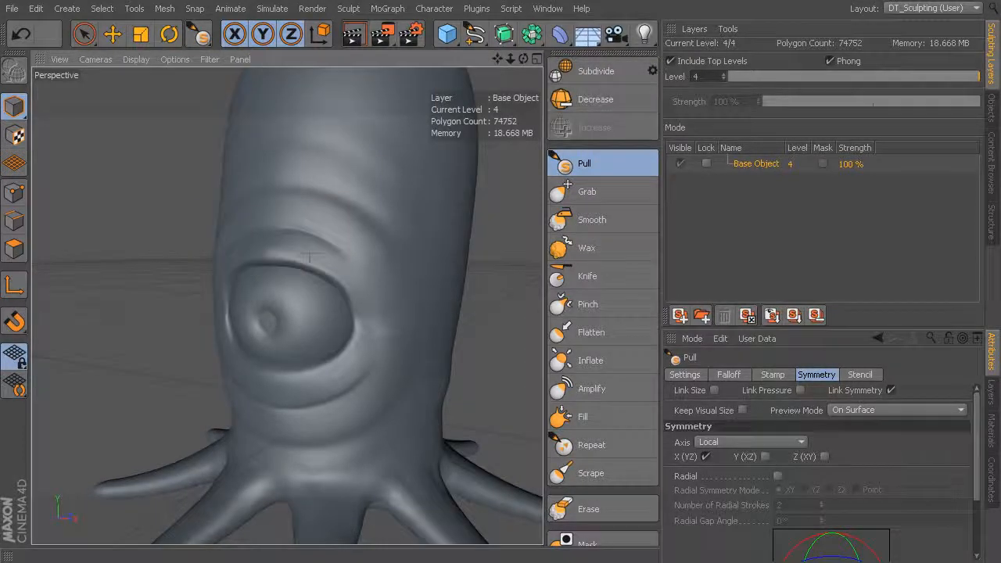
middle_drag(337, 263, 328, 262)
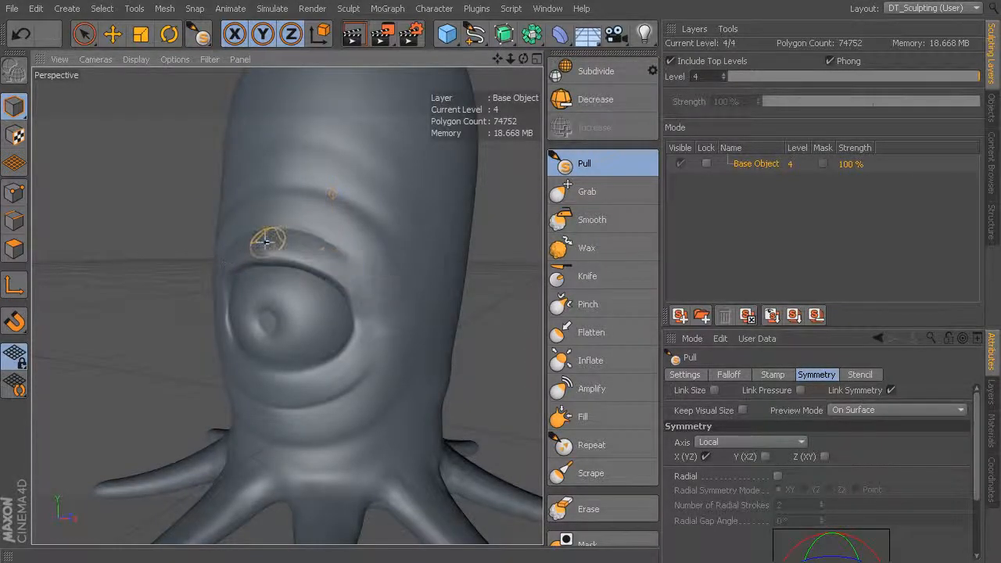
drag(300, 247, 380, 317)
mouse_move(241, 223)
mouse_down()
mouse_move(332, 236)
mouse_move(387, 292)
mouse_move(409, 245)
mouse_move(359, 285)
mouse_up()
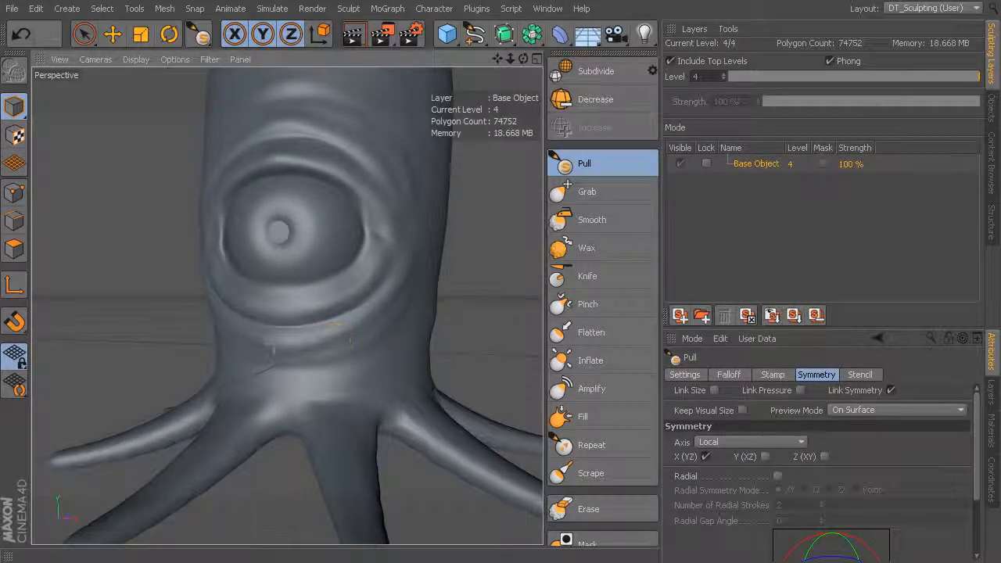
Sculpt horizontal folds across the lower body between the eye and the tentacles with the Pull brush.
drag(287, 391, 330, 373)
drag(384, 353, 251, 376)
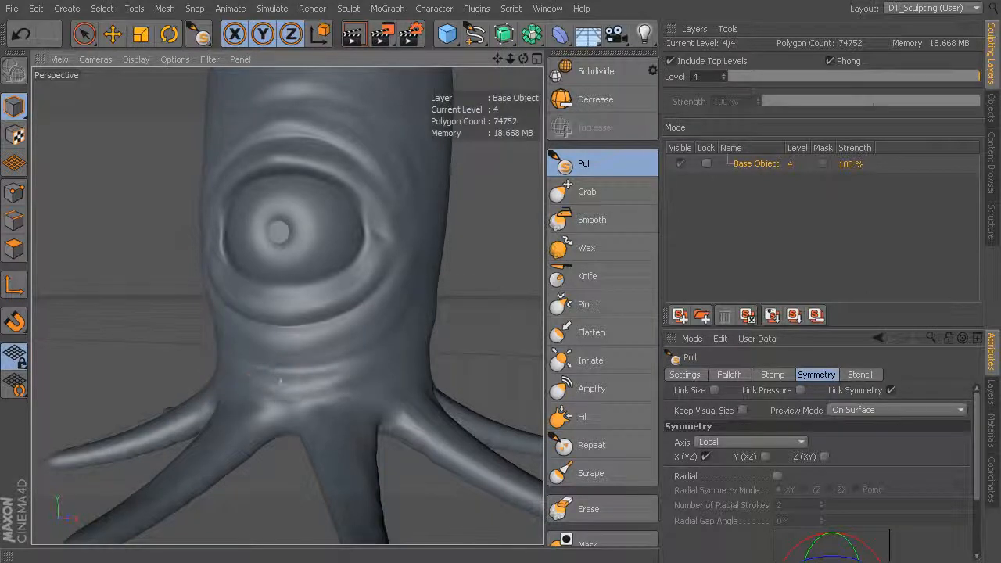
alt+drag(424, 299, 376, 365)
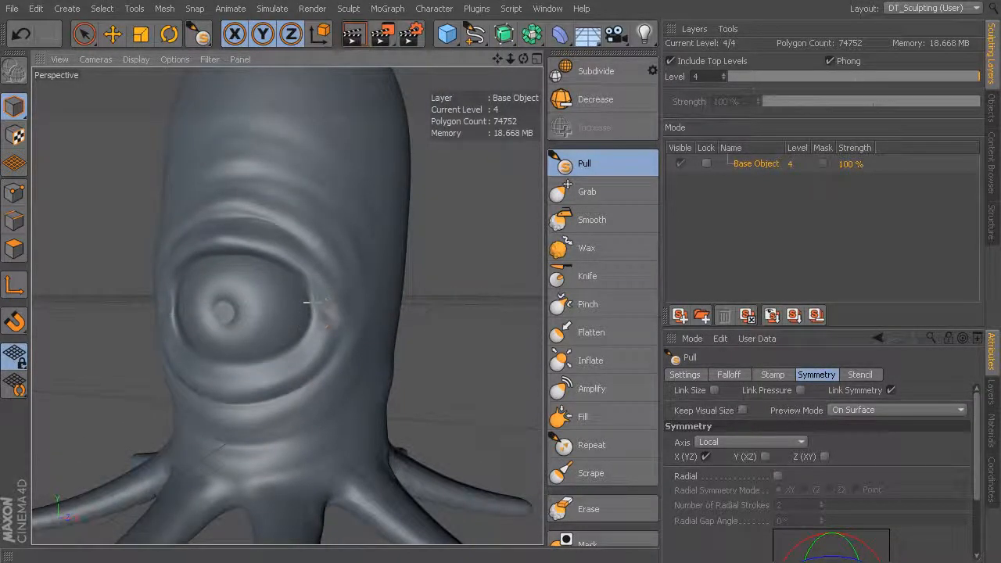
Shape the eye's outer corner and a long vertical fold on the body's side beside it with the Pull brush.
alt+drag(384, 319, 397, 346)
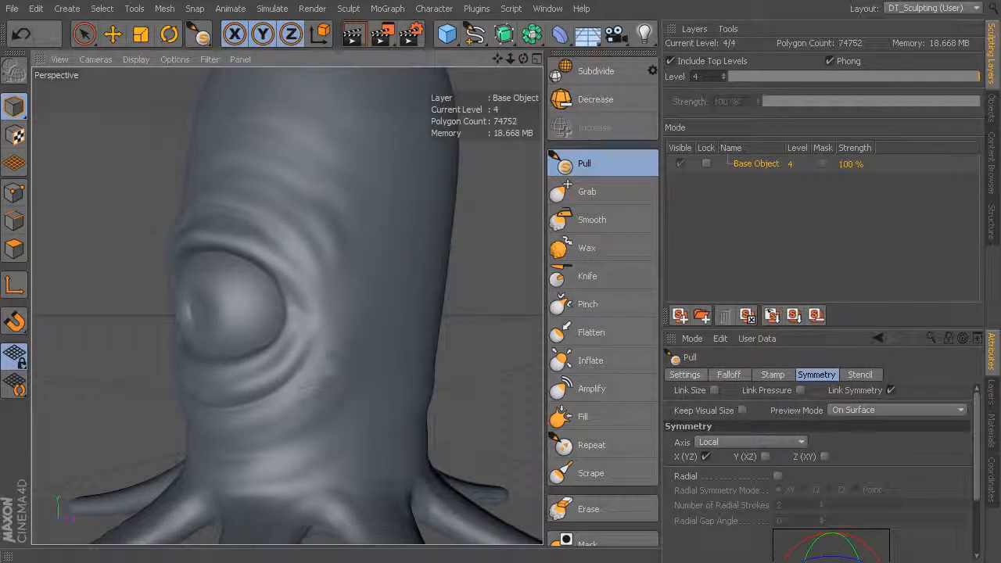
mouse_move(338, 365)
alt+mouse_down()
mouse_move(357, 328)
mouse_move(350, 336)
alt+mouse_up()
mouse_move(282, 295)
mouse_down()
mouse_move(372, 297)
mouse_move(327, 307)
mouse_up()
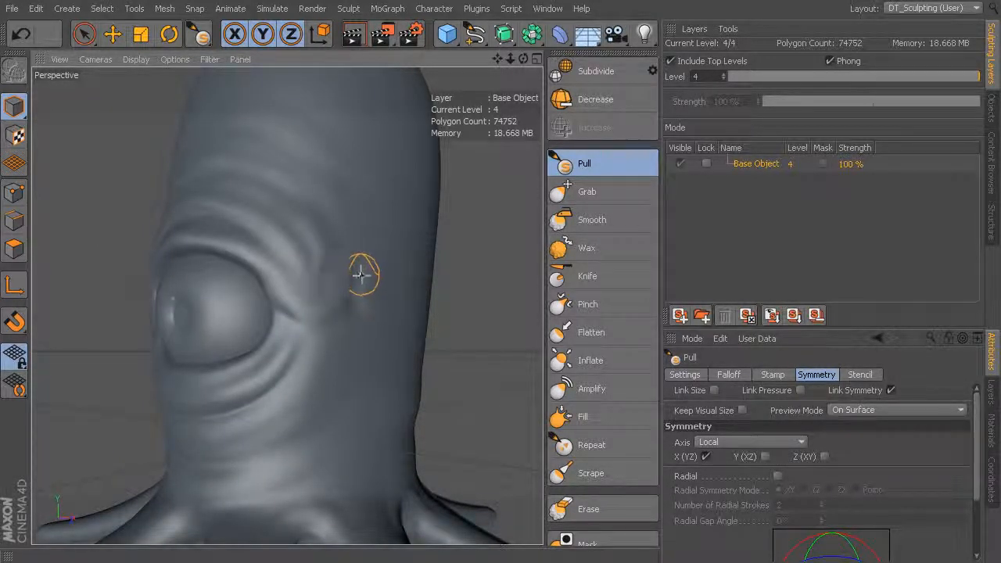
drag(359, 265, 341, 379)
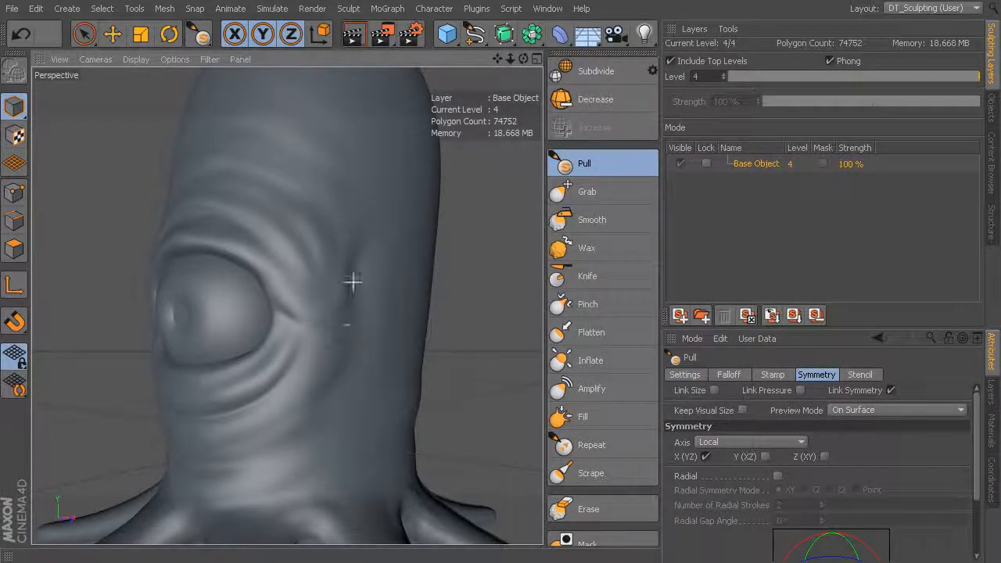
drag(363, 229, 360, 333)
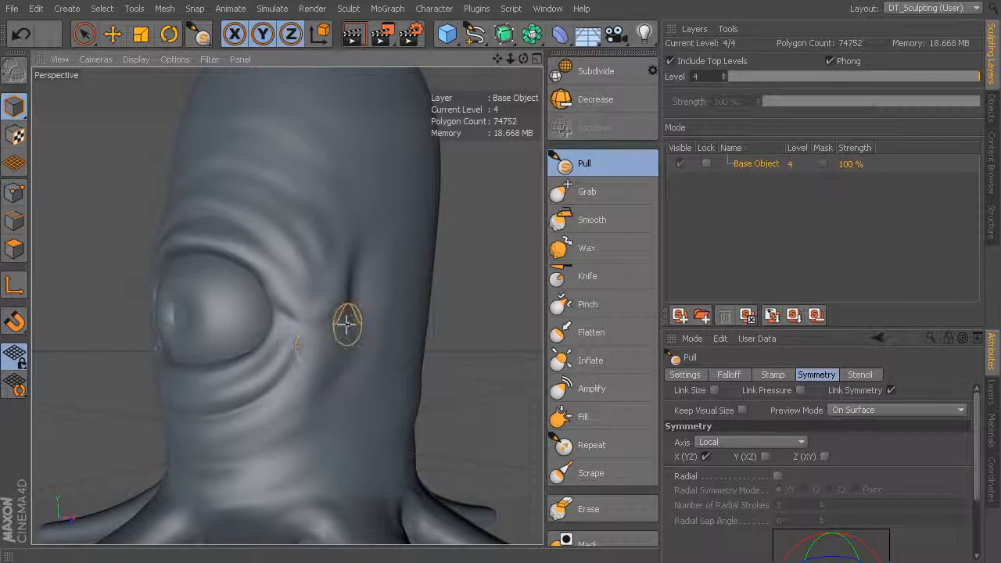
Cut short creases running outward from the eye's outer corner with the Knife brush.
scroll(399, 320, up, 1)
click(596, 277)
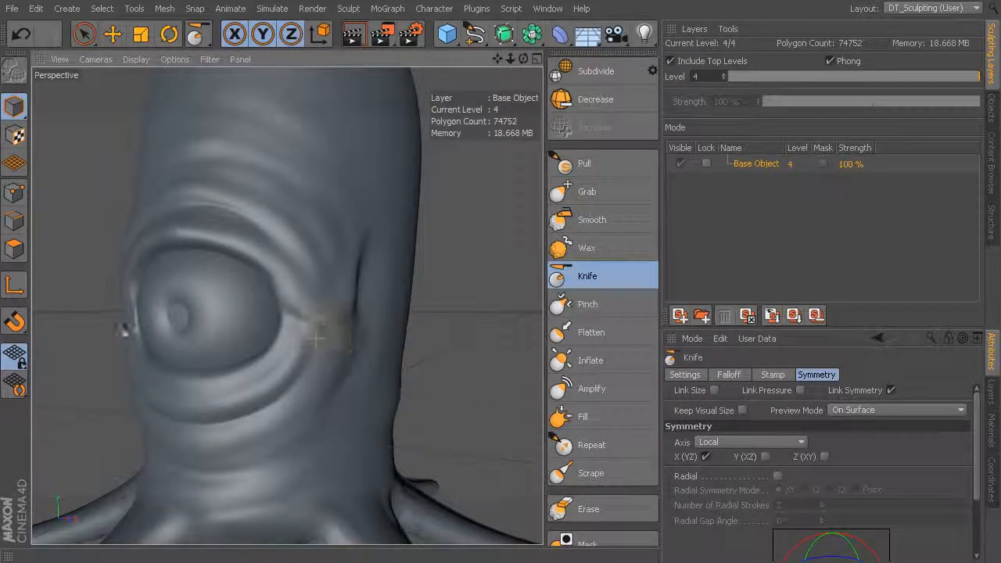
drag(298, 319, 334, 334)
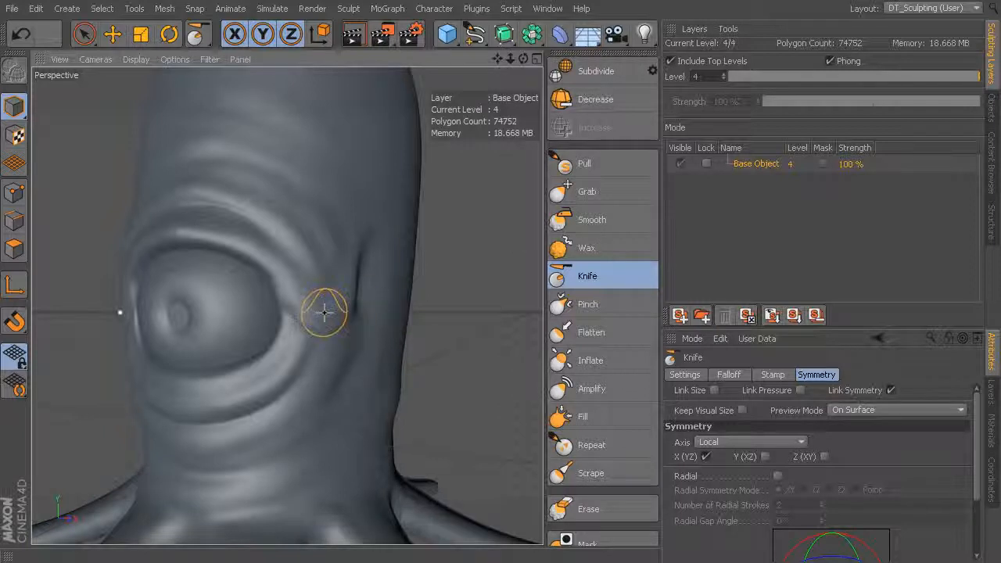
drag(288, 329, 331, 351)
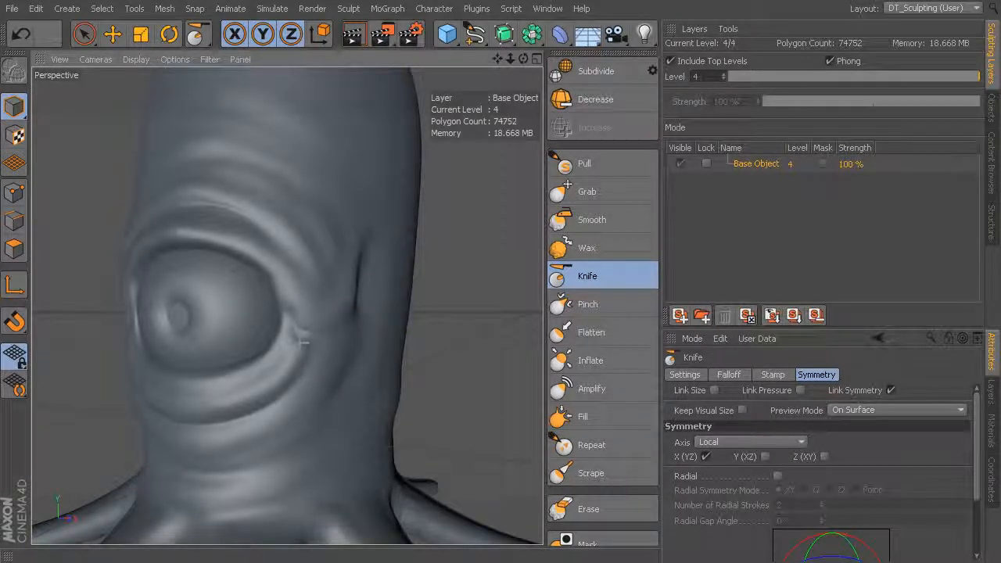
Reshape the upper eyelid and brow downward over the eye with an enlarged Grab brush.
scroll(418, 317, down, 2)
mouse_move(433, 322)
alt+mouse_down()
mouse_move(415, 344)
mouse_move(349, 289)
mouse_move(353, 307)
mouse_move(380, 290)
alt+mouse_up()
scroll(380, 290, up, 3)
click(586, 193)
alt+middle_drag(311, 292, 372, 316)
scroll(347, 277, up, 3)
mouse_move(230, 234)
mouse_down()
mouse_move(220, 252)
mouse_move(292, 253)
mouse_move(196, 257)
mouse_move(293, 259)
mouse_move(245, 257)
mouse_move(268, 266)
mouse_move(250, 272)
mouse_move(293, 279)
mouse_move(364, 266)
mouse_up()
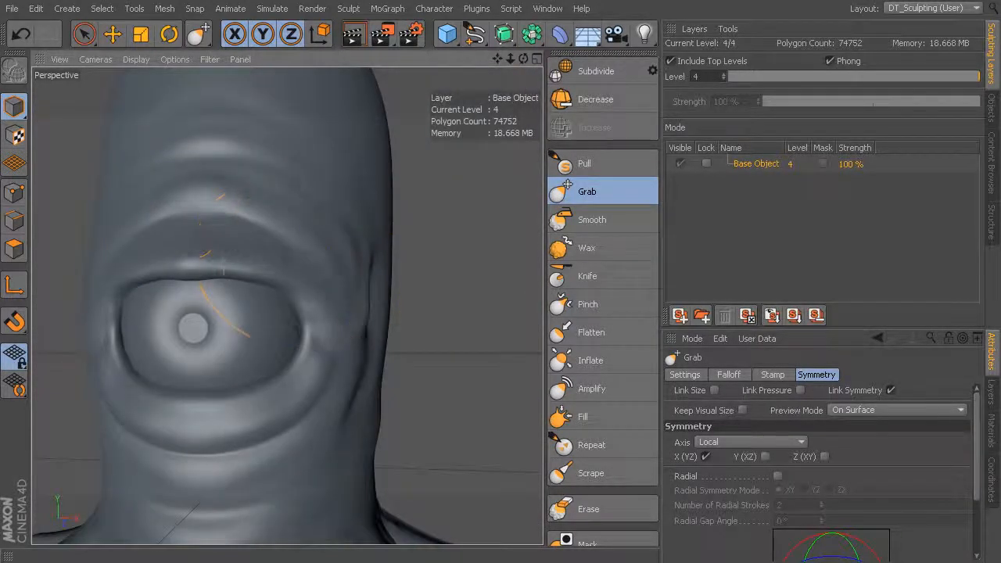
alt+drag(192, 266, 384, 328)
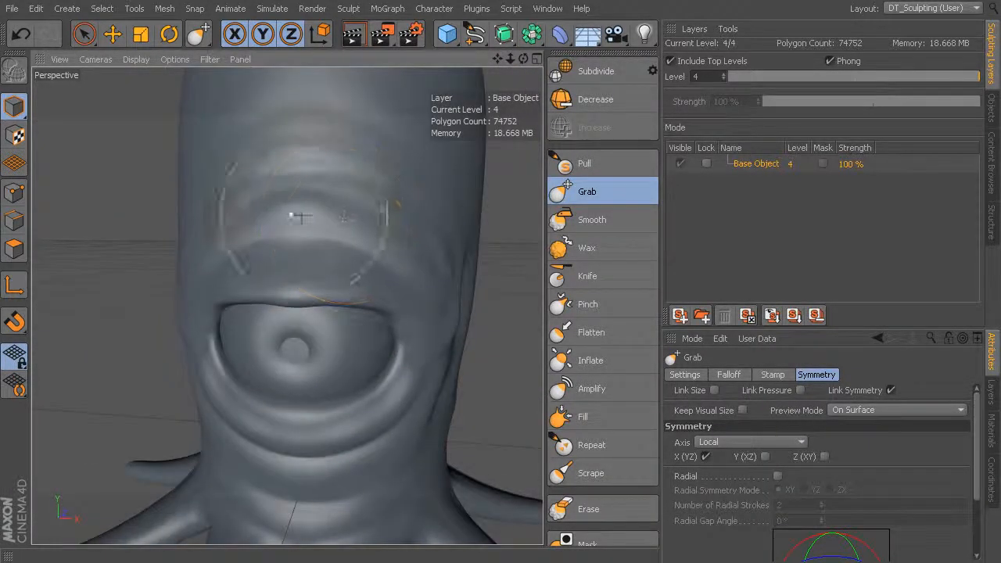
alt+drag(282, 208, 294, 228)
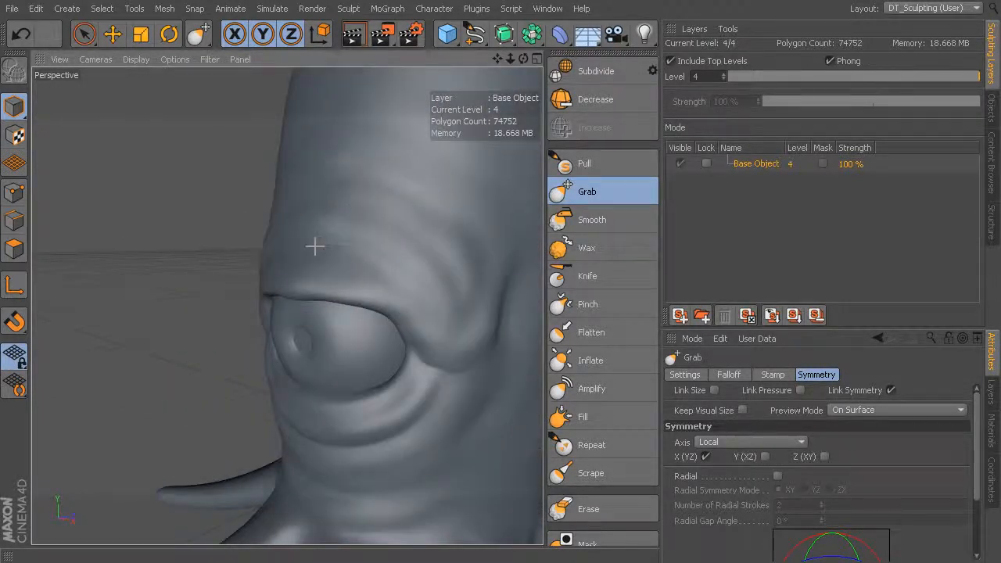
Lower the sculpting level to 1, pull the brow forward over the eye with Grab, and raise the level to 2.
click(799, 76)
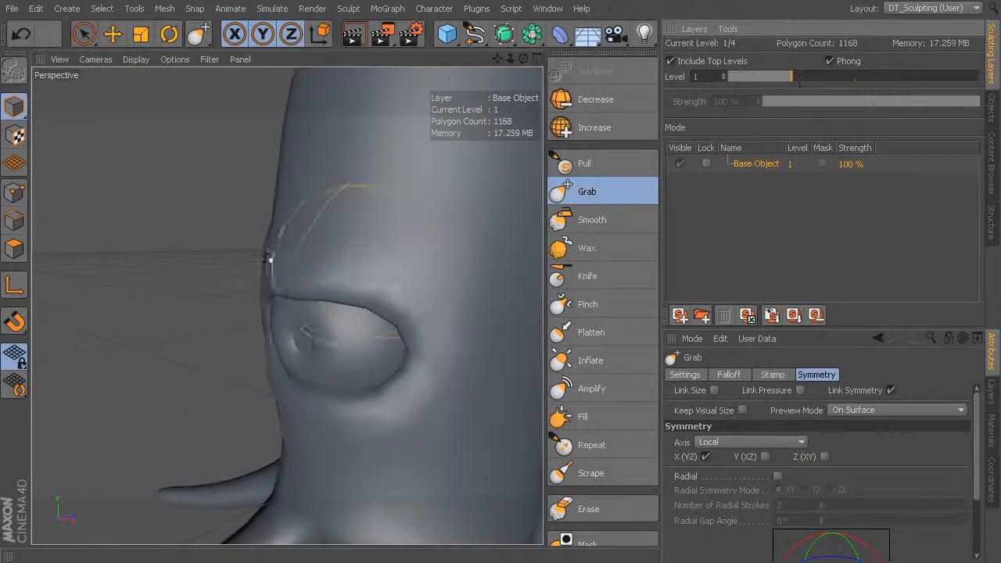
alt+drag(362, 264, 336, 259)
click(824, 78)
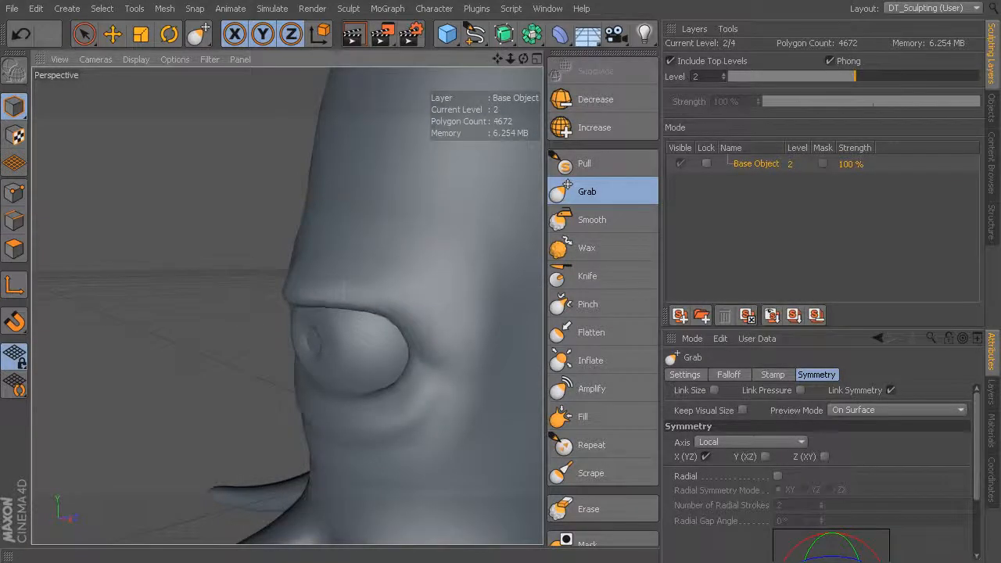
Raise the sculpting level to 3 and use Grab to shape the upper eyelid into a lowered, frowning edge.
click(888, 76)
mouse_move(313, 266)
alt+mouse_down()
mouse_move(252, 305)
mouse_move(330, 323)
alt+mouse_up()
mouse_move(315, 316)
mouse_down()
mouse_move(316, 327)
mouse_move(368, 294)
mouse_up()
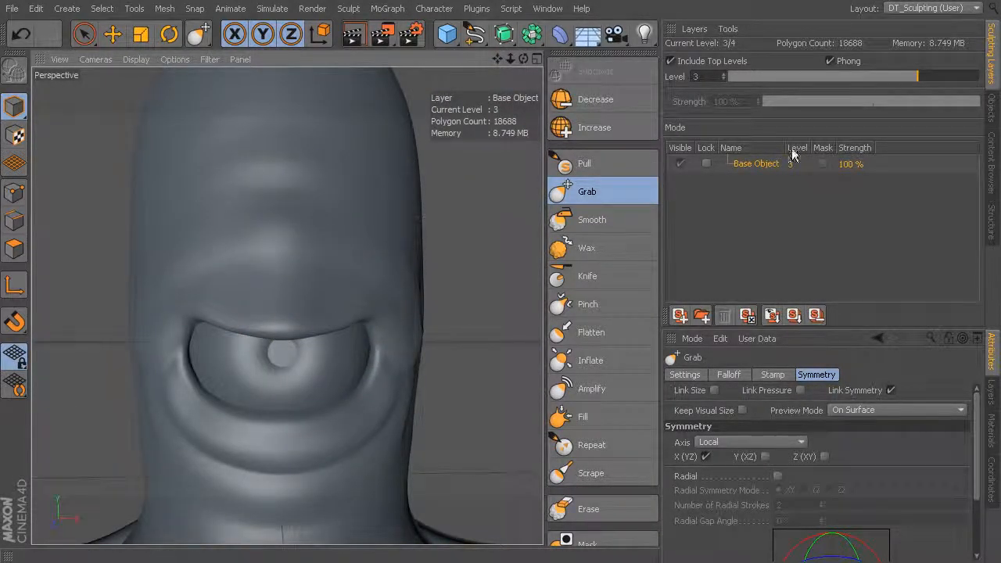
Raise the sculpting level to 4 and shape horizontal folds across the brow above the eye with the Pull brush.
click(929, 78)
alt+drag(409, 274, 306, 292)
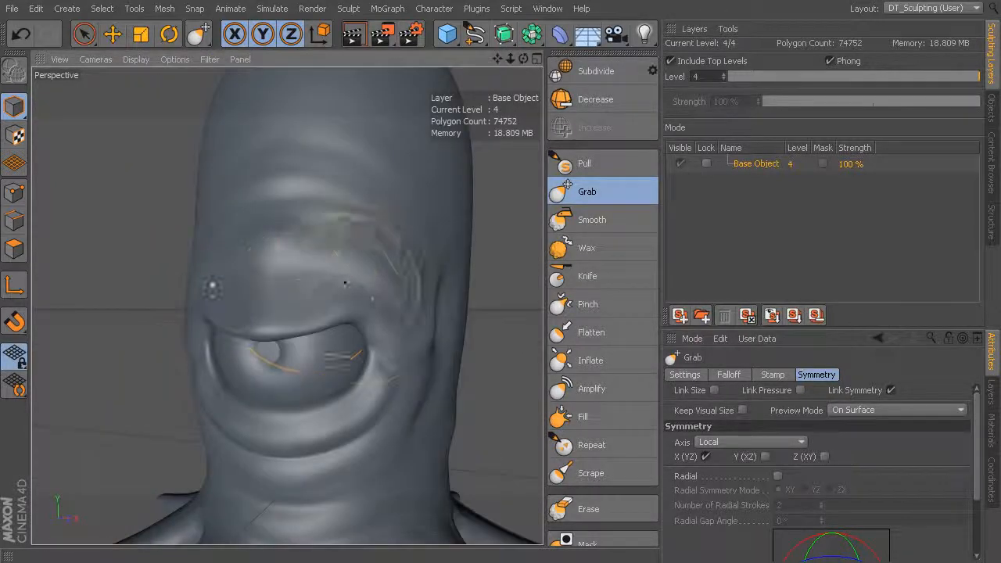
click(595, 166)
middle_drag(395, 305, 391, 303)
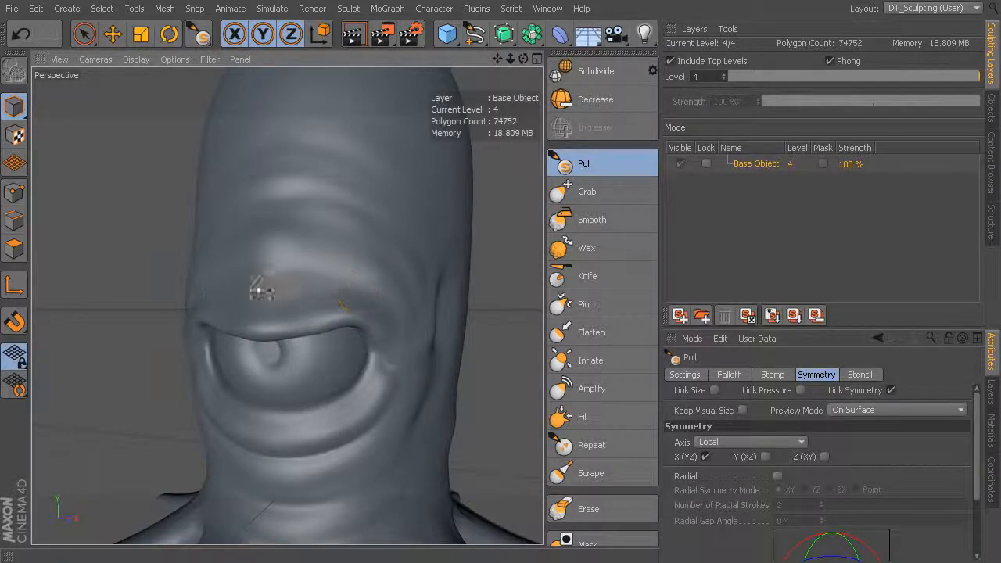
mouse_move(327, 284)
mouse_down()
mouse_move(316, 294)
mouse_move(289, 290)
mouse_move(390, 310)
mouse_up()
key(ctrl+z)
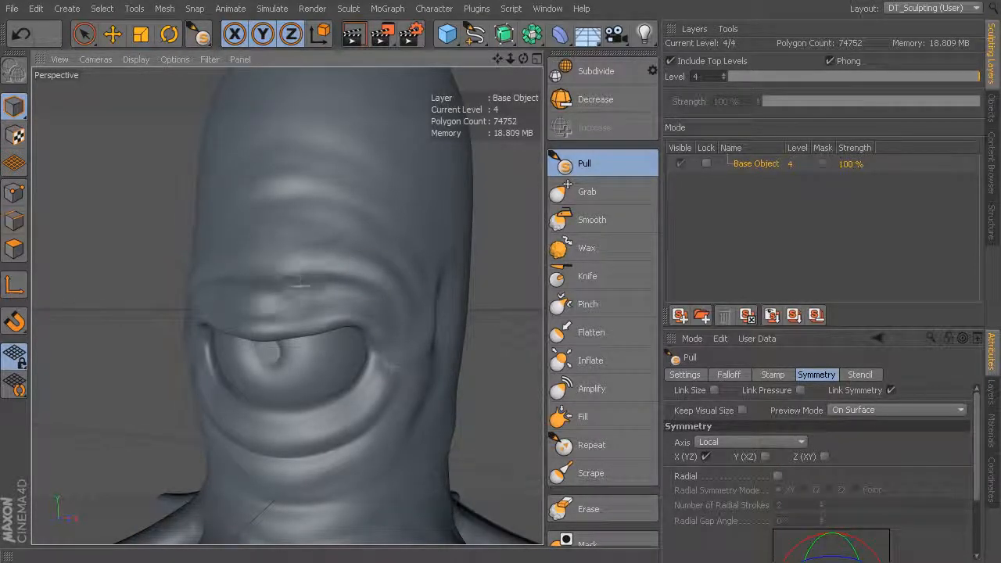
alt+drag(201, 283, 262, 317)
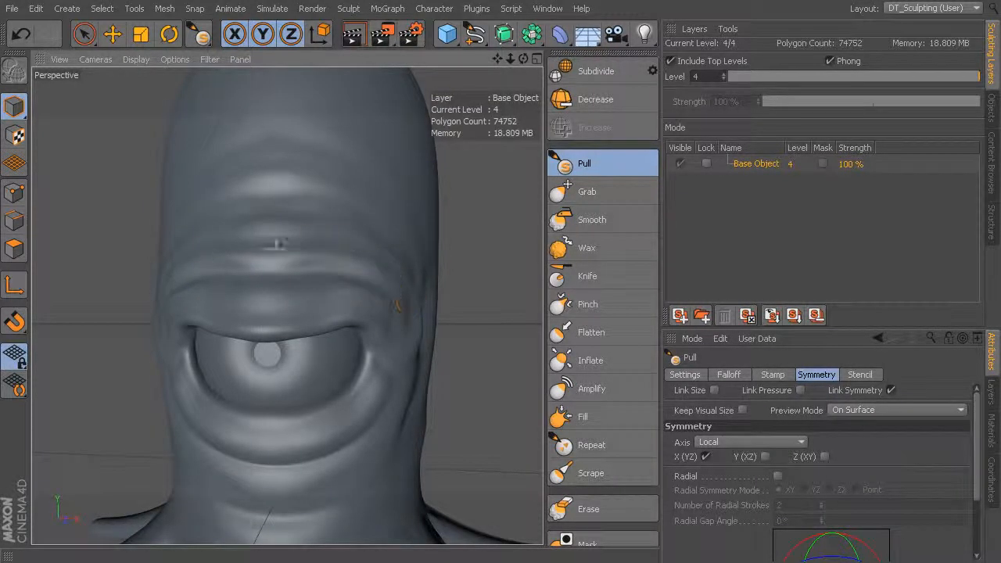
click(602, 278)
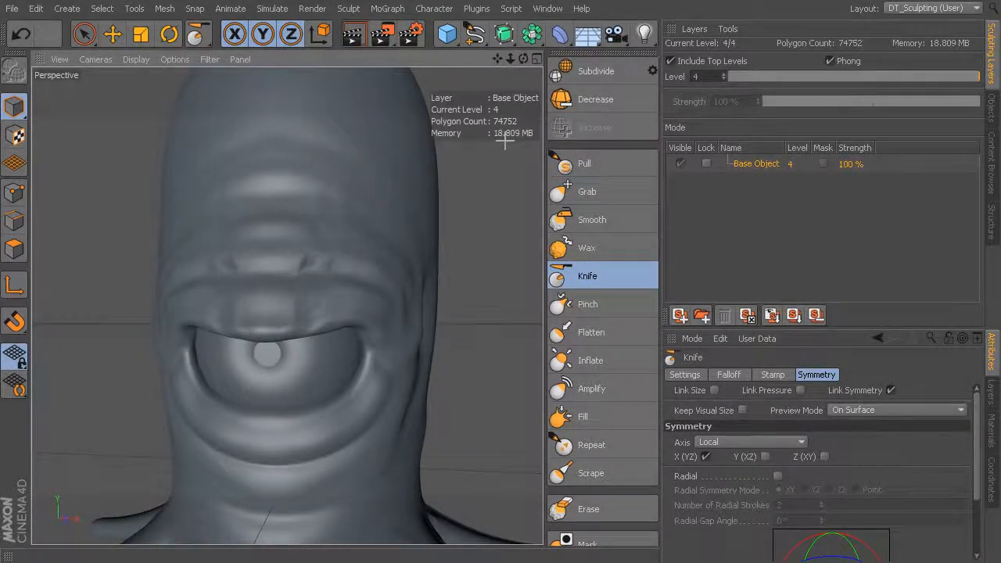
key(ctrl+z)
key(ctrl+z)
Build up raised folds beside the brow and up the sides of the forehead with the Wax brush.
click(587, 247)
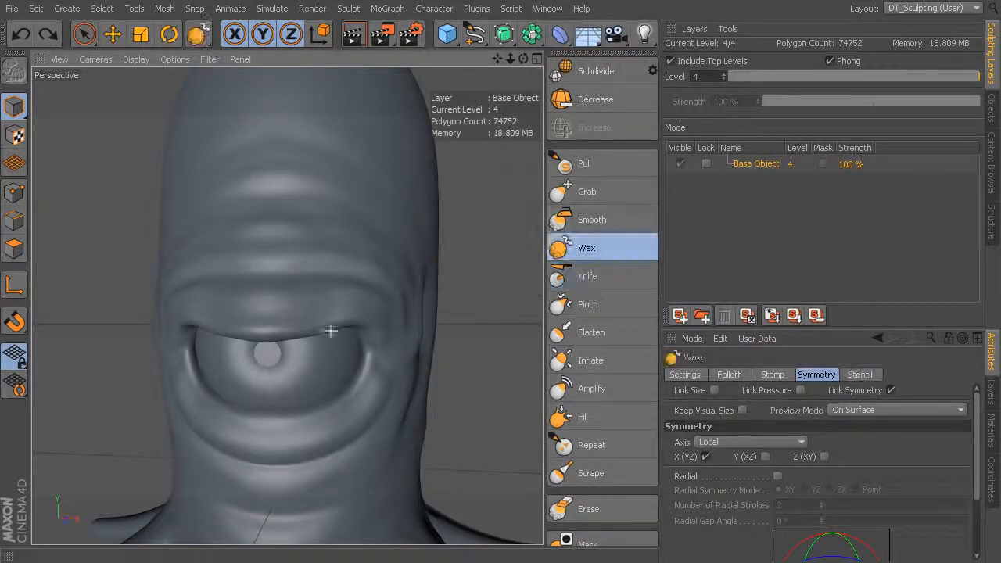
drag(332, 303, 368, 149)
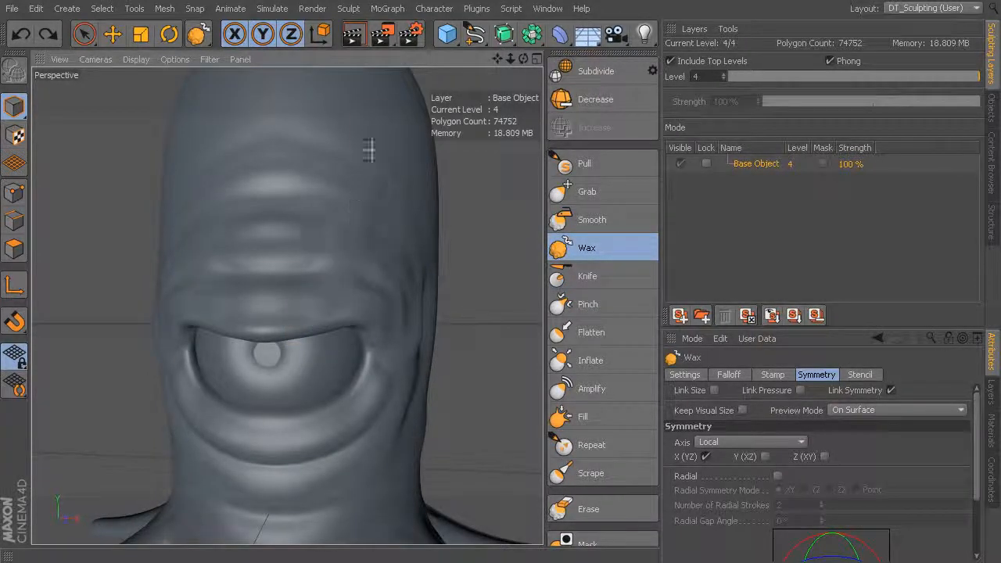
alt+drag(408, 285, 388, 303)
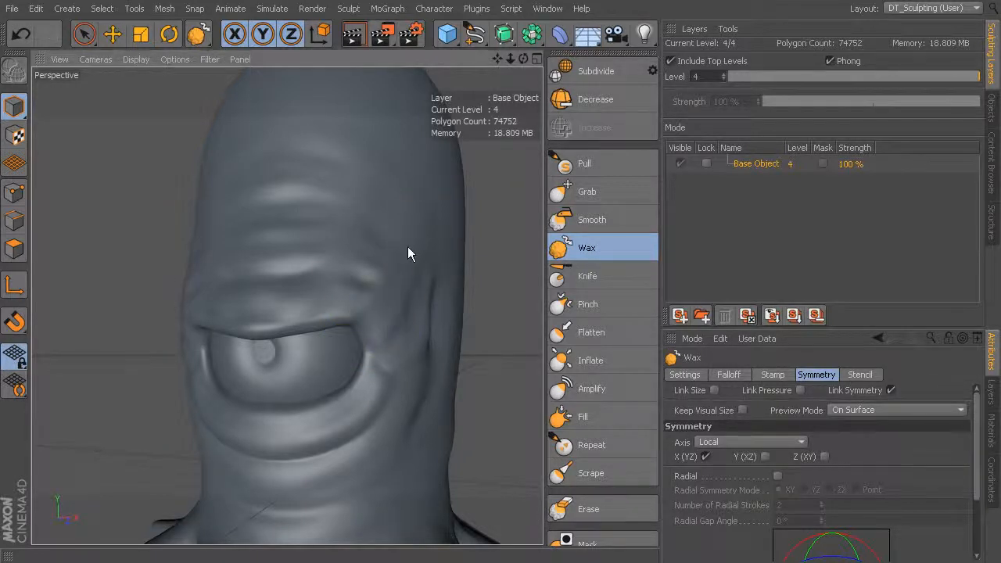
drag(408, 254, 386, 302)
alt+drag(340, 234, 389, 264)
Shape the forehead folds with the Pull brush and tighten the outer eyelid and the diagonal brow creases with Pinch.
click(595, 165)
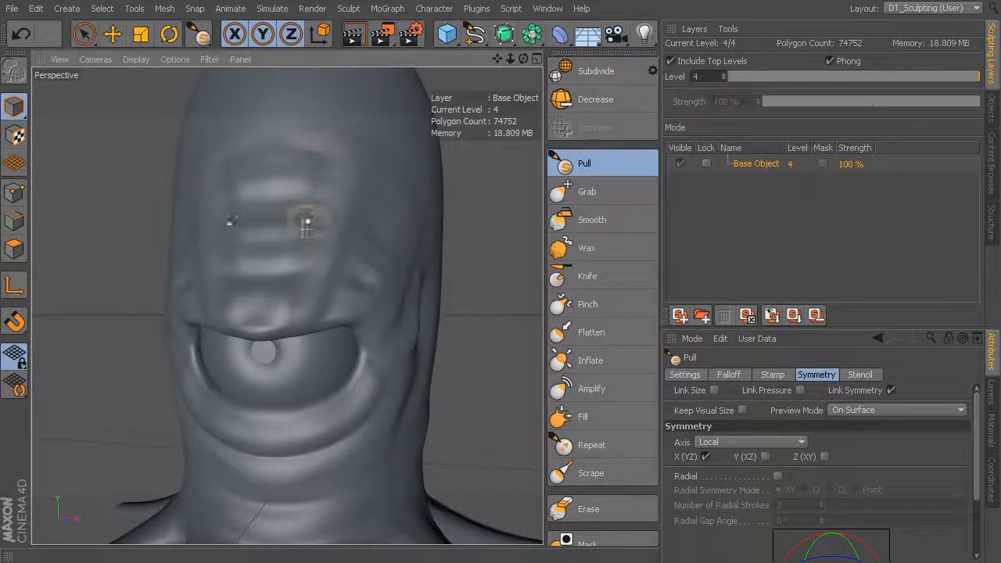
alt+drag(383, 293, 368, 257)
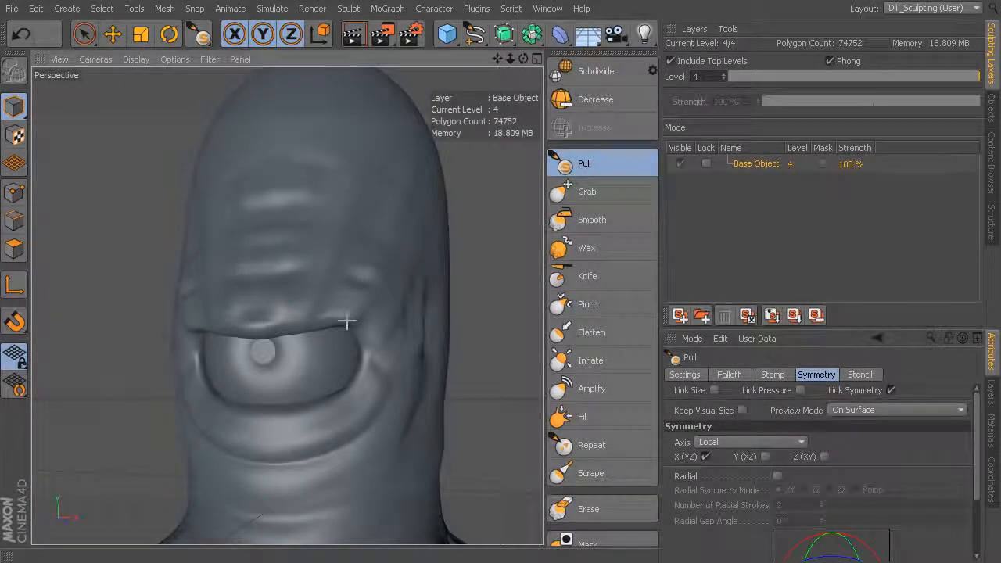
click(607, 310)
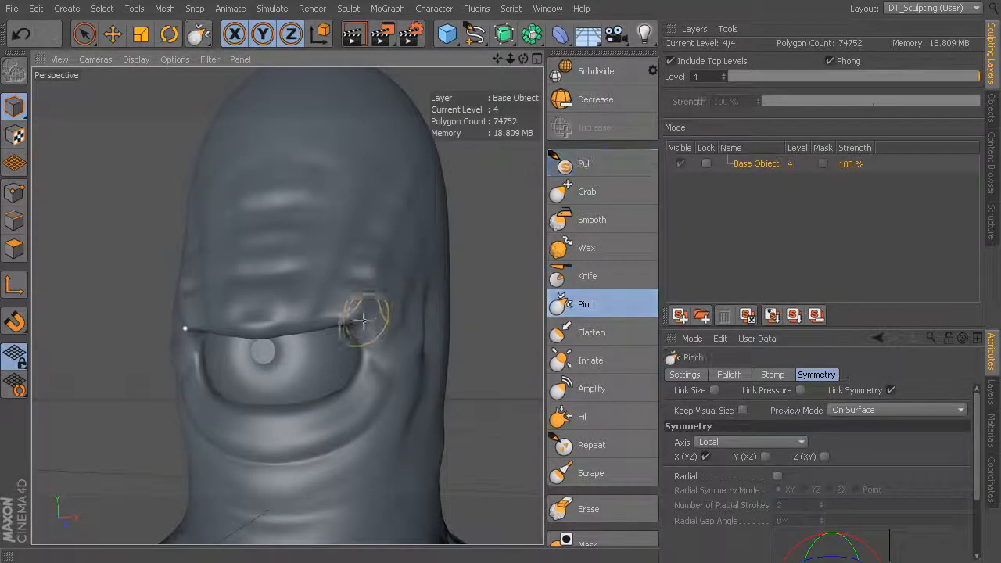
drag(347, 275, 319, 318)
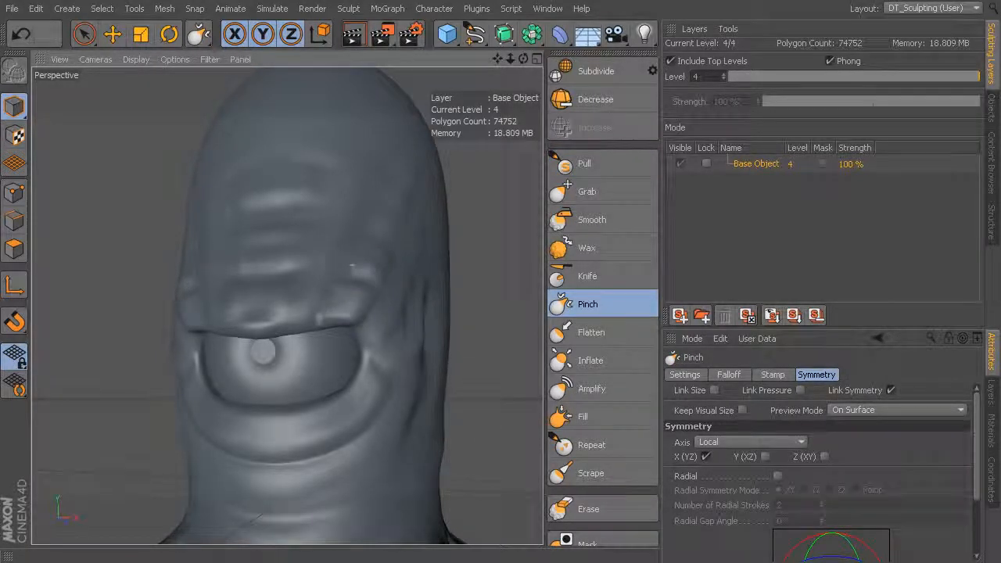
mouse_move(388, 161)
alt+mouse_down()
mouse_move(347, 241)
mouse_move(303, 235)
alt+mouse_up()
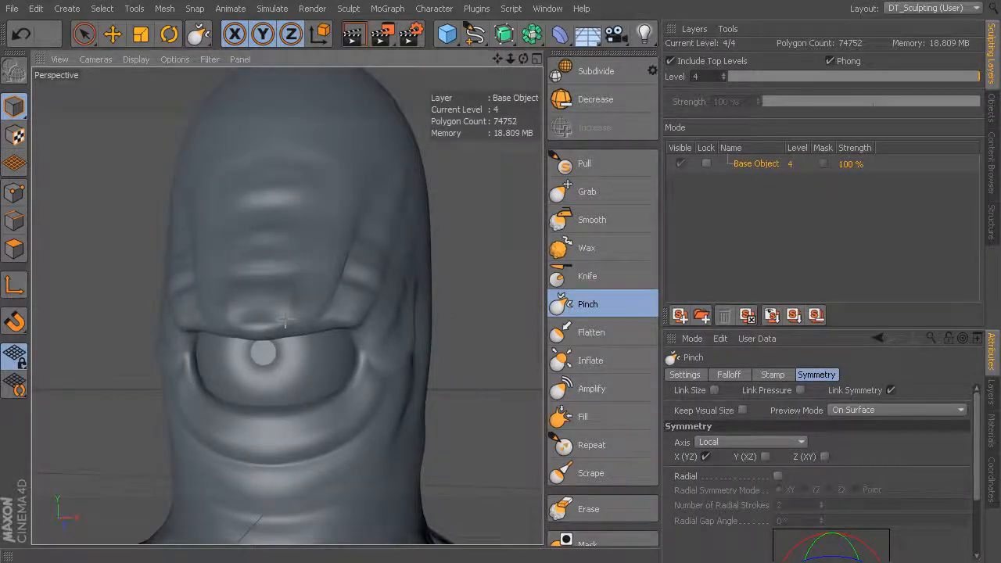
mouse_move(368, 274)
alt+mouse_down()
mouse_move(402, 284)
mouse_move(320, 316)
mouse_move(331, 329)
mouse_move(324, 265)
mouse_move(376, 323)
mouse_move(378, 283)
alt+mouse_up()
scroll(388, 297, down, 2)
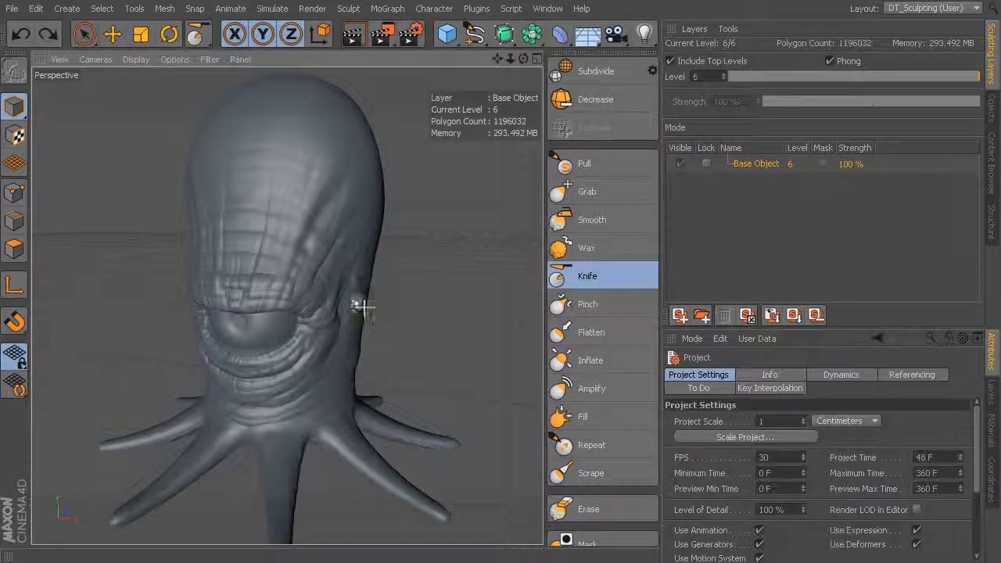
Select the Pull brush and show its stamp options.
alt+drag(439, 330, 270, 283)
mouse_move(393, 219)
alt+mouse_down()
mouse_move(378, 273)
mouse_move(501, 203)
mouse_move(500, 250)
mouse_move(435, 297)
mouse_move(440, 321)
mouse_move(449, 255)
mouse_move(287, 301)
mouse_move(212, 240)
alt+mouse_up()
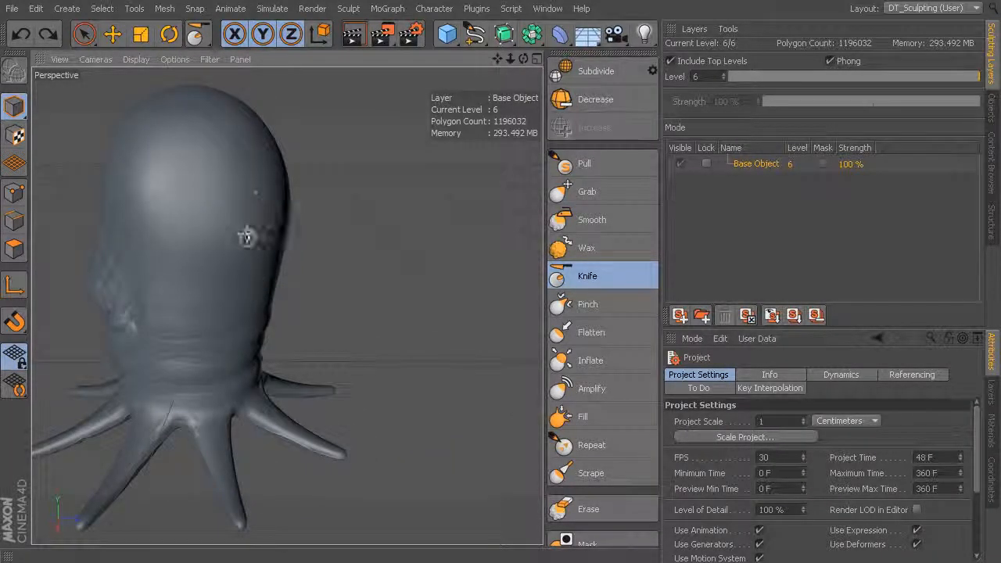
alt+drag(364, 199, 440, 247)
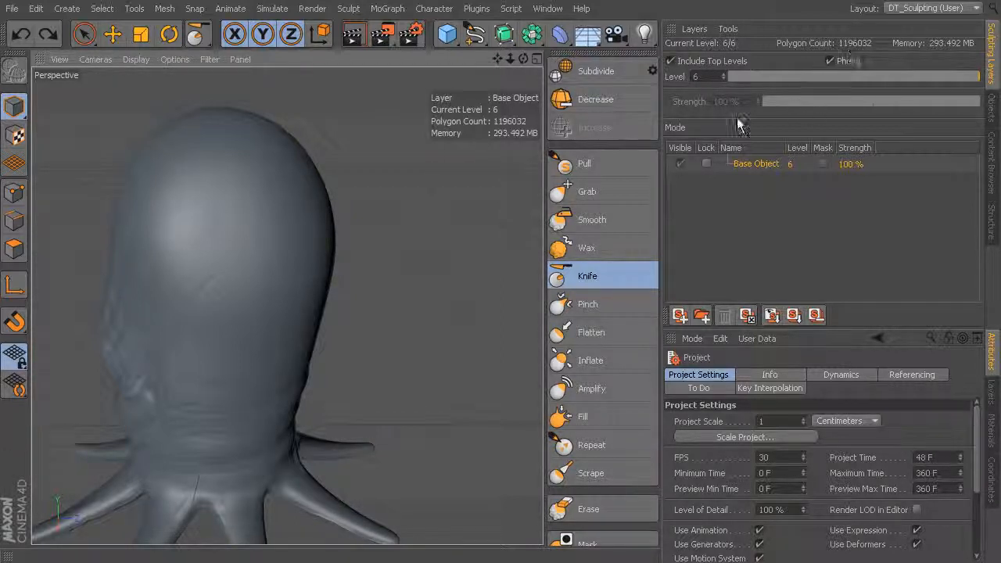
mouse_move(369, 247)
alt+mouse_down()
mouse_move(493, 249)
mouse_move(462, 277)
mouse_move(383, 284)
mouse_move(445, 308)
mouse_move(290, 171)
alt+mouse_up()
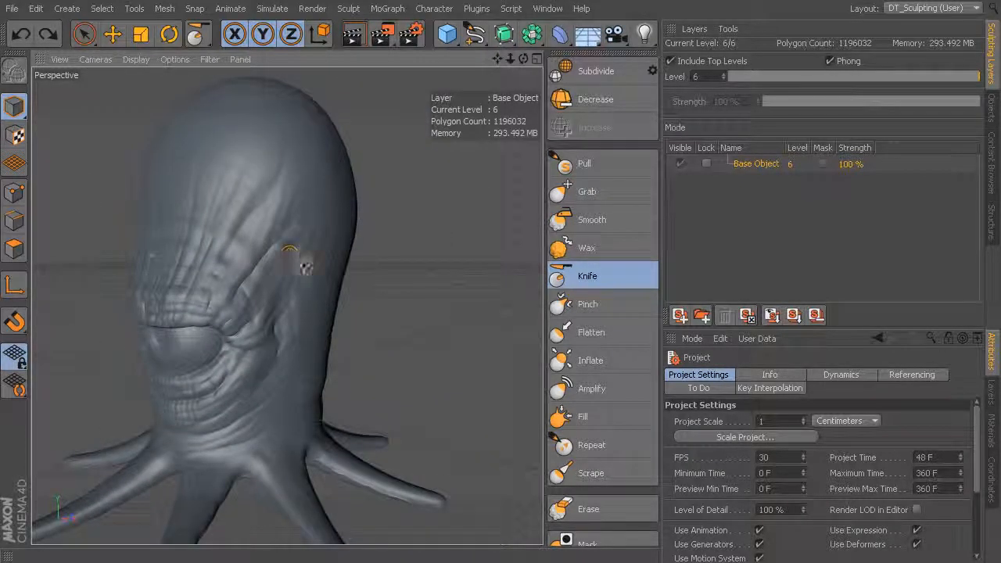
click(604, 163)
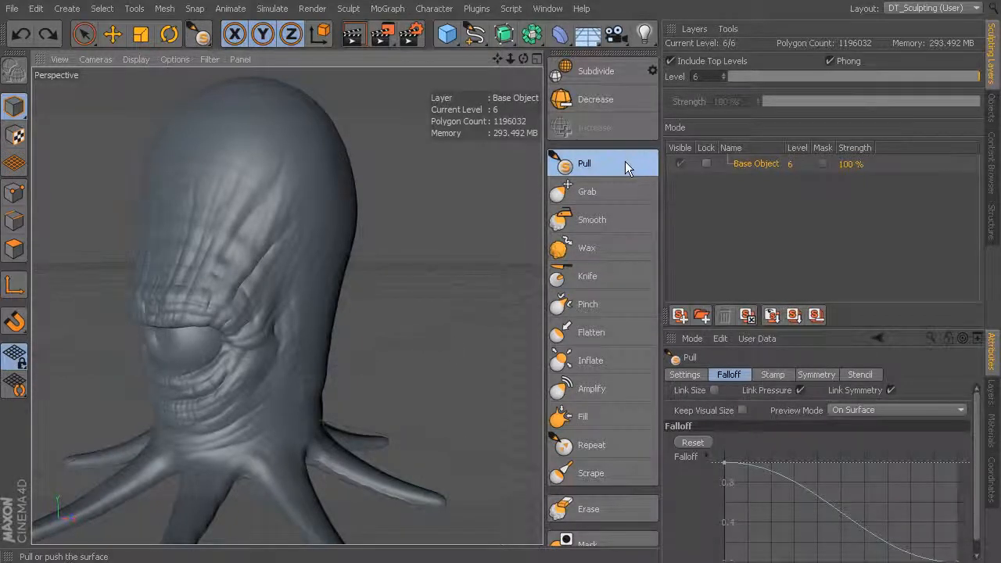
click(773, 374)
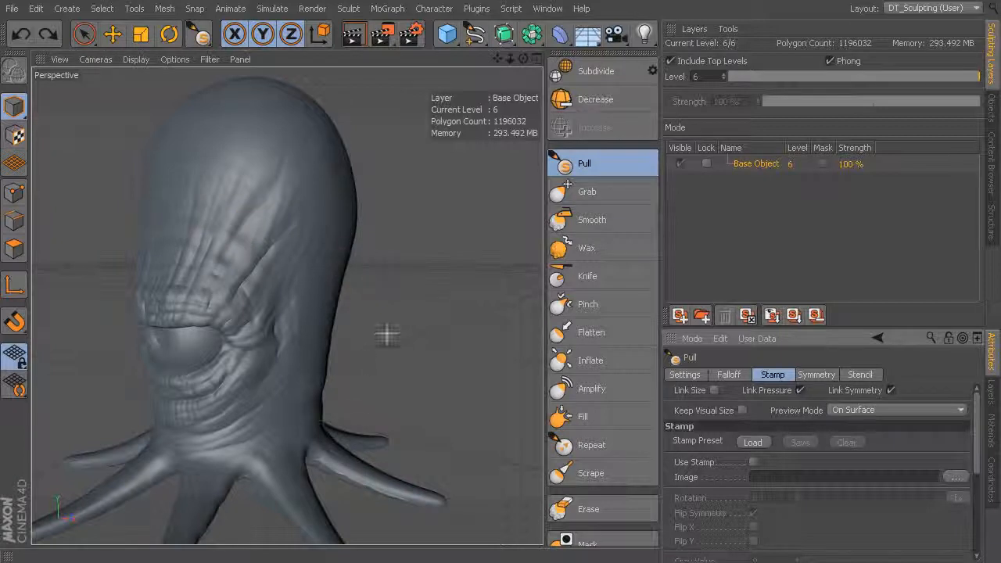
Browse the content presets to the Organic folder of the Sculpting library's Sculpt Brush Presets.
click(990, 163)
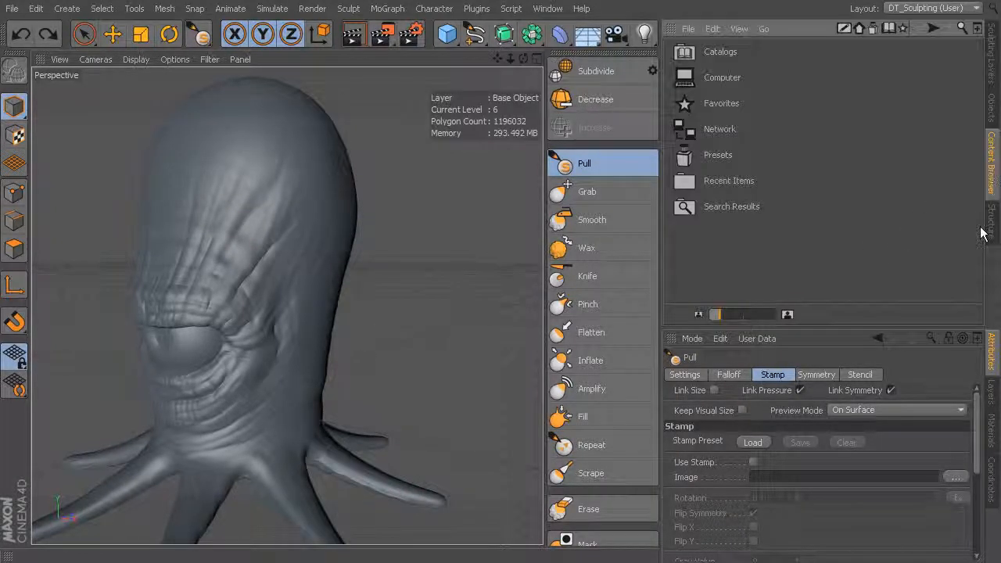
double_click(724, 160)
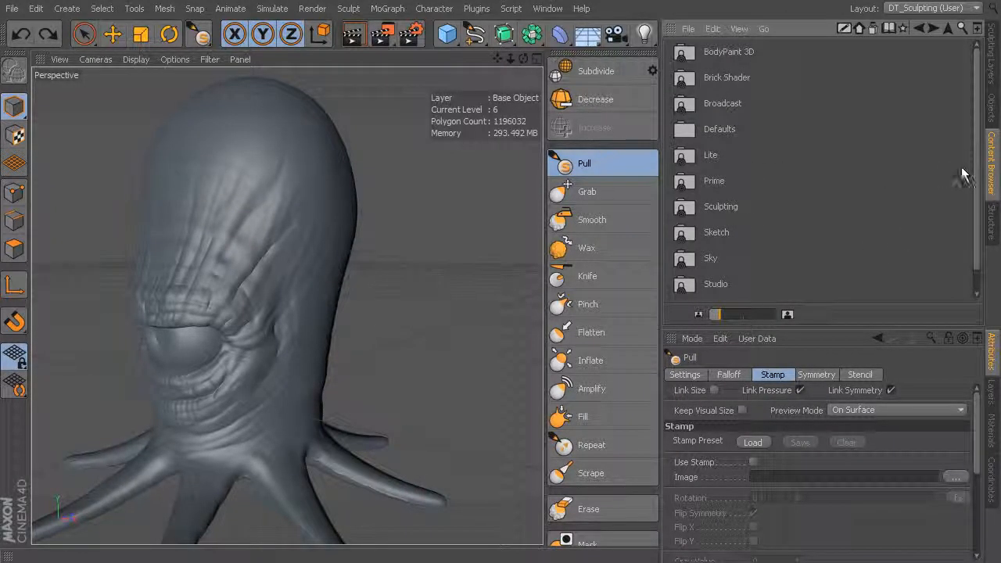
double_click(739, 208)
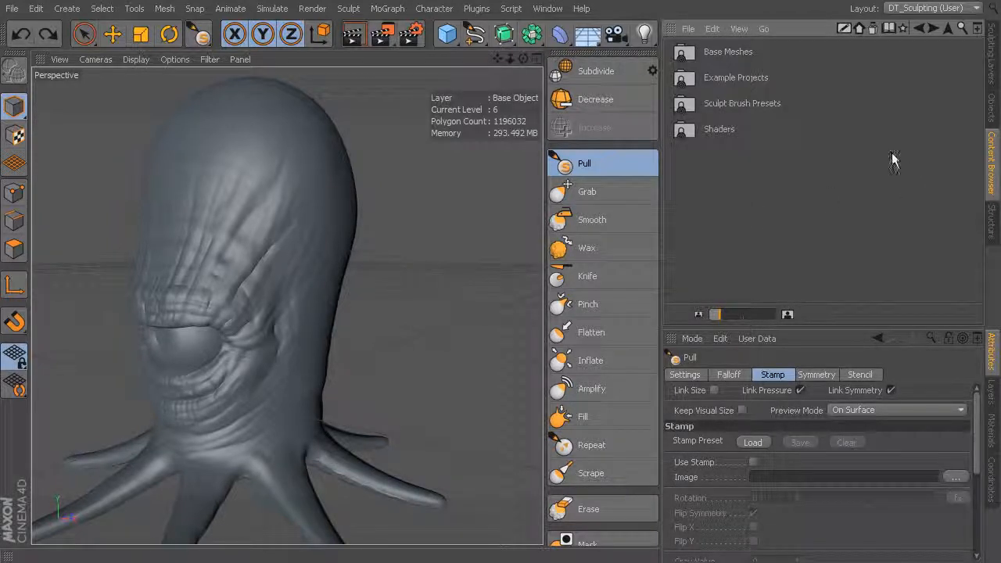
double_click(766, 104)
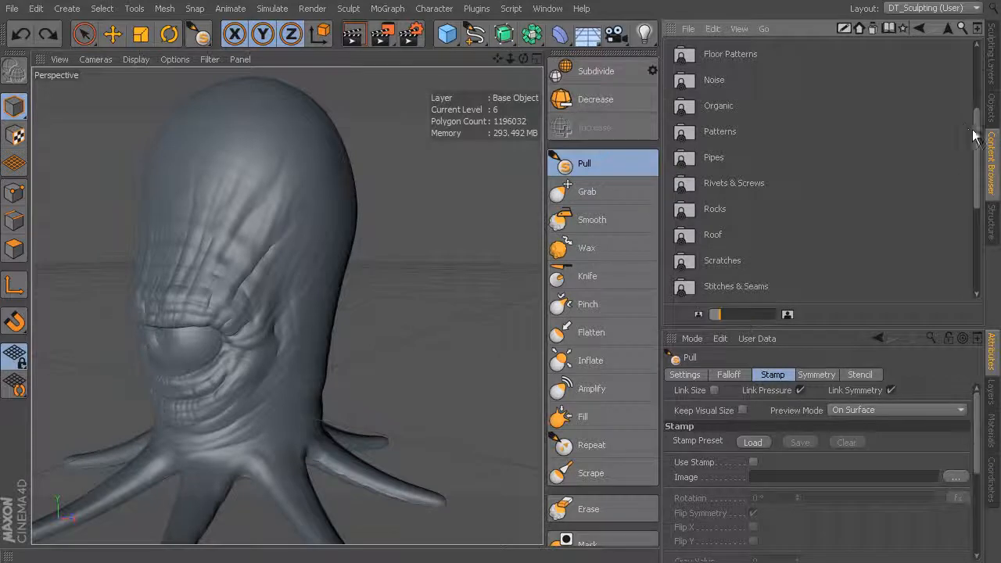
scroll(973, 134, up, 3)
double_click(748, 200)
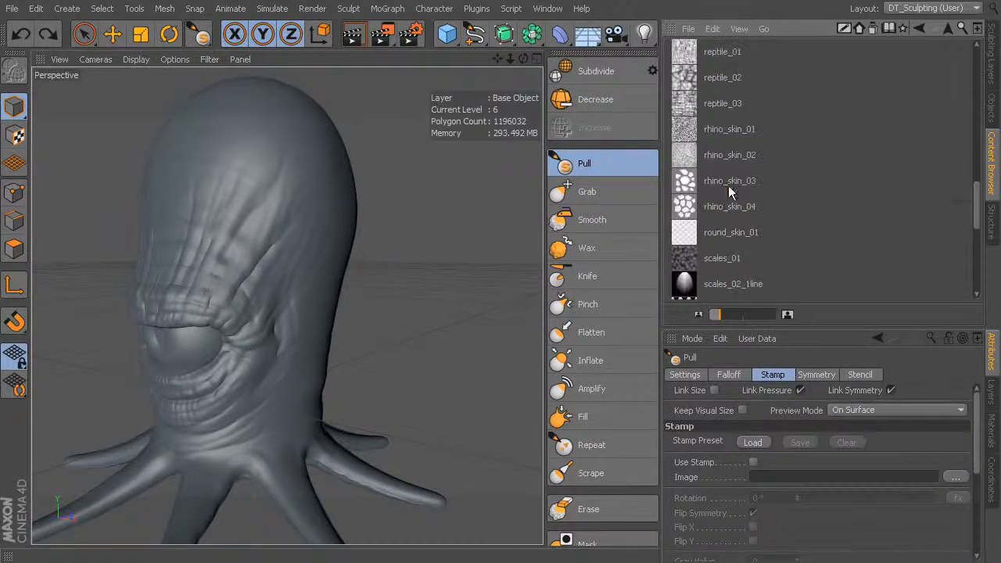
Load the veins_02 preset as the Pull brush's stamp and check the stamp's image path.
drag(973, 205, 983, 258)
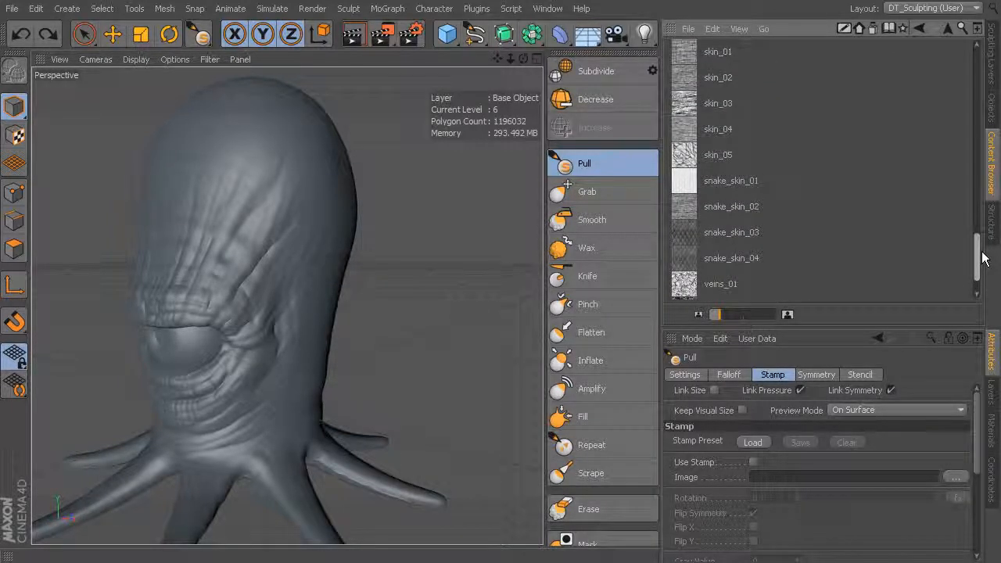
scroll(730, 210, down, 2)
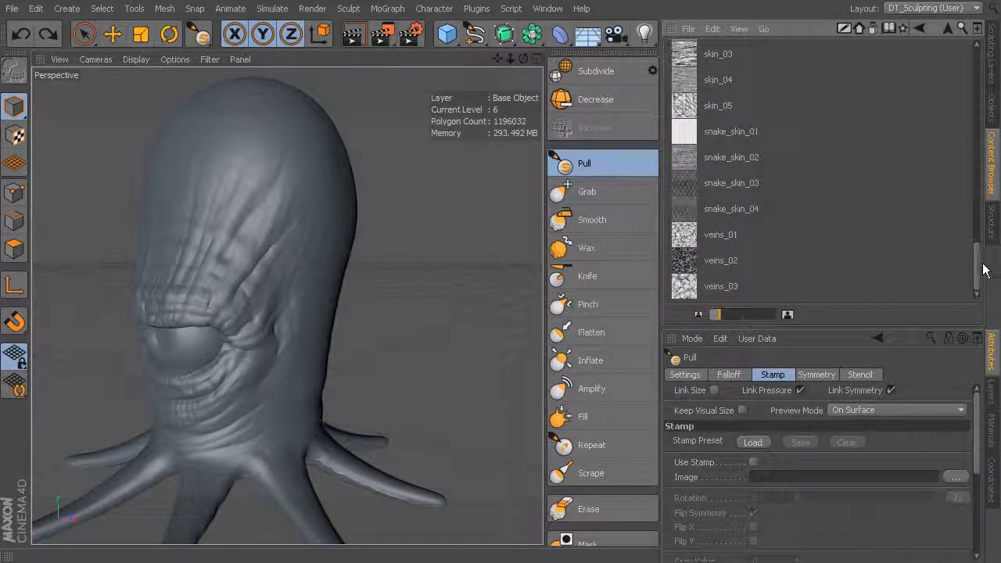
double_click(685, 260)
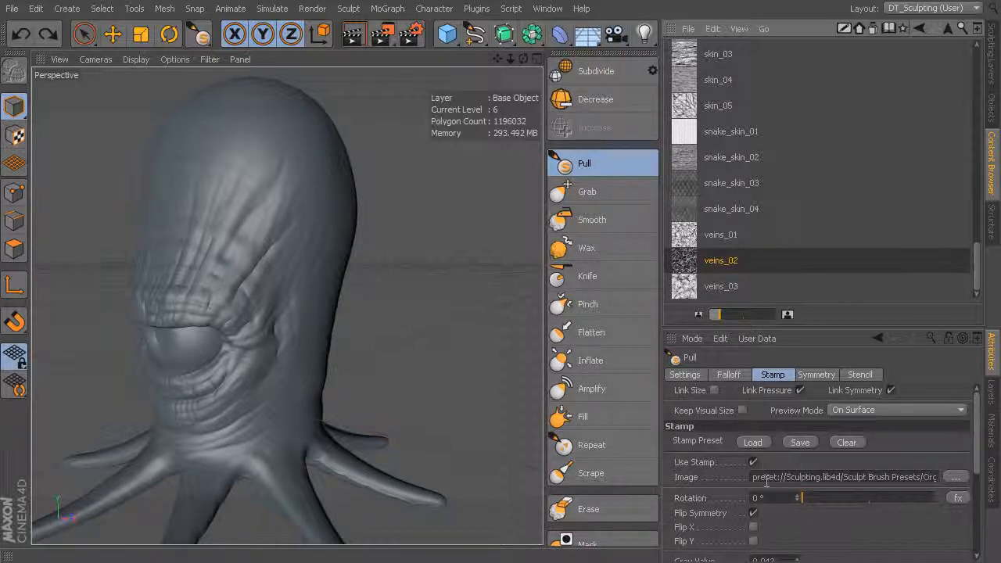
drag(816, 479, 953, 487)
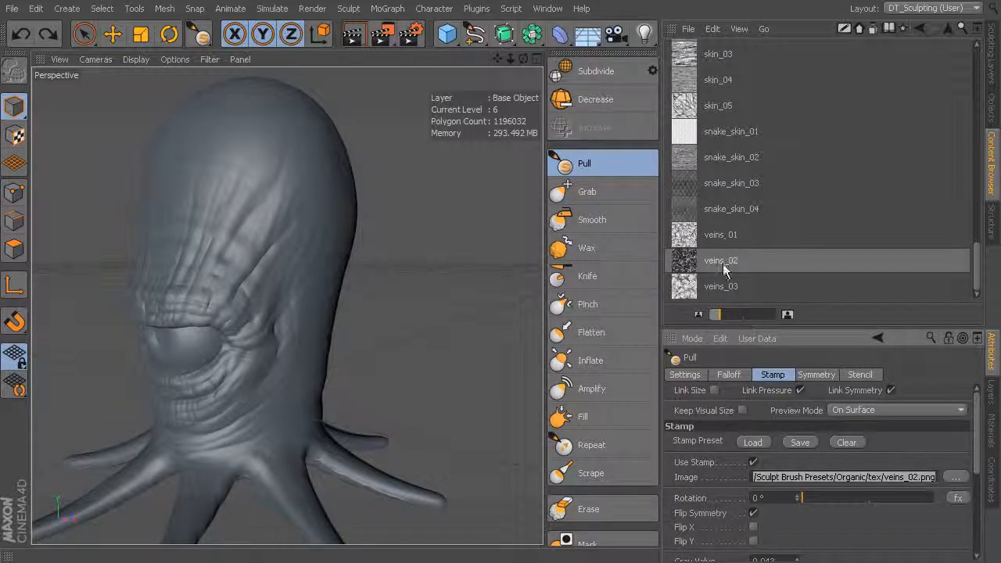
Try painting the veins_02 stamp over the side of the head with the Pull brush, and undo the stroke.
mouse_move(431, 210)
alt+mouse_down()
mouse_move(286, 304)
mouse_move(275, 293)
alt+mouse_up()
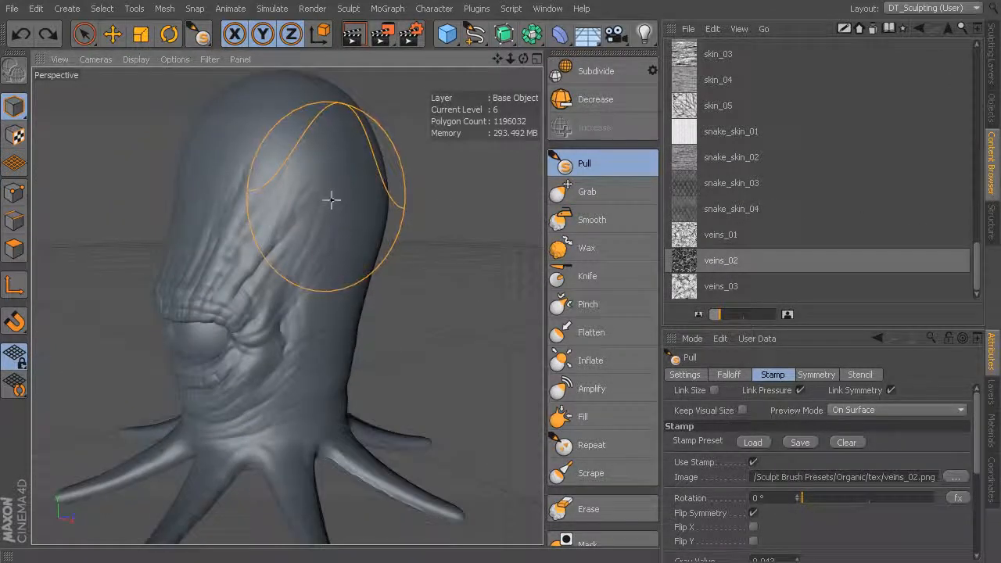
alt+drag(360, 220, 487, 227)
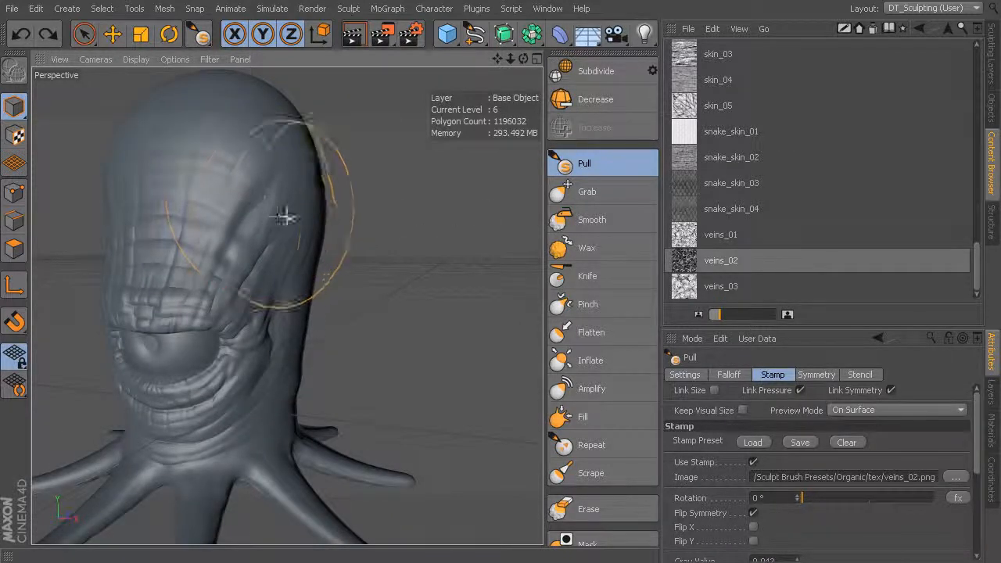
click(685, 374)
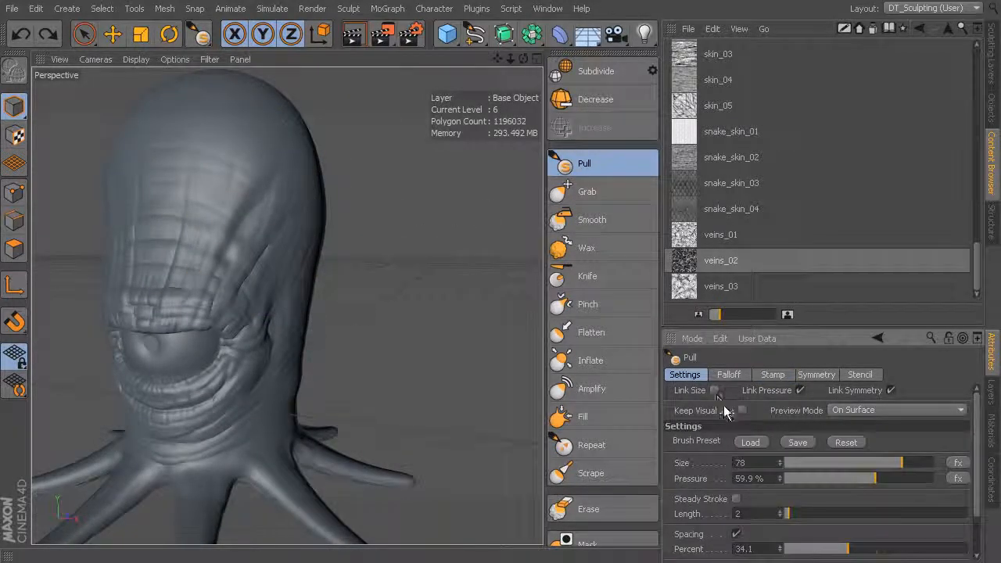
mouse_move(344, 306)
alt+mouse_down()
mouse_move(286, 305)
mouse_move(316, 212)
alt+mouse_up()
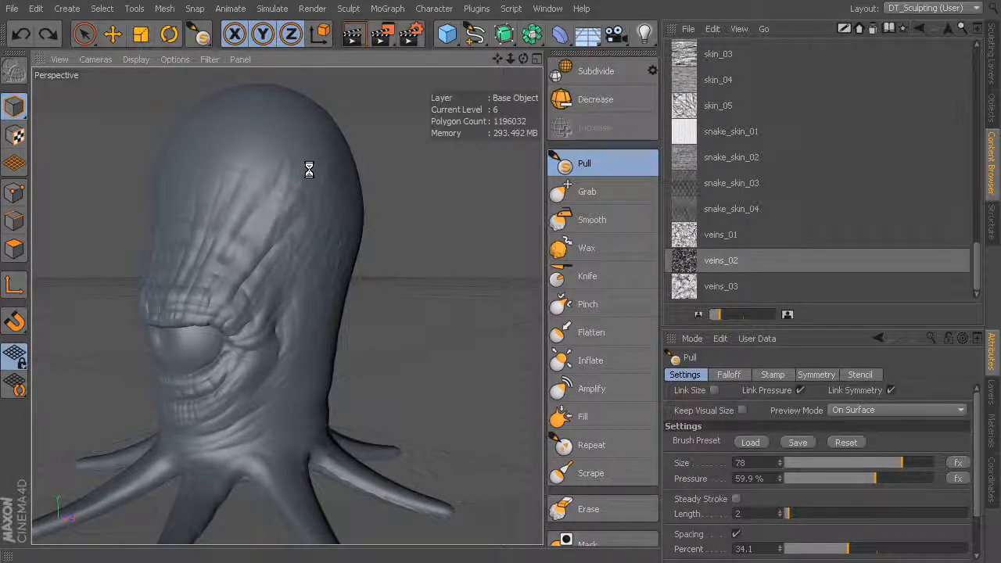
alt+drag(427, 256, 406, 169)
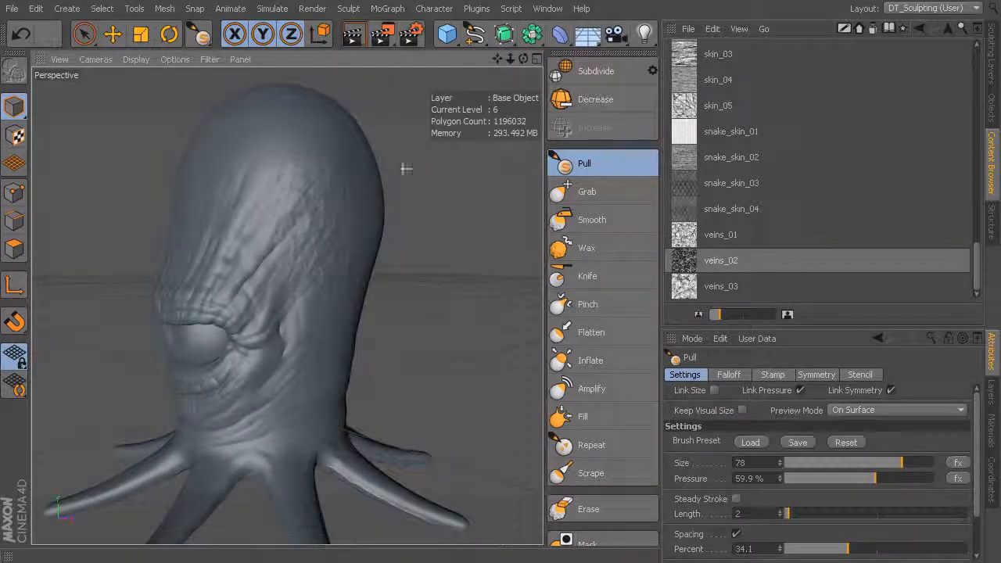
key(ctrl+z)
Paint the vein texture up the side of the head behind the brow creases with the stamped Pull brush.
alt+middle_drag(395, 224, 411, 234)
alt+right_drag(418, 214, 472, 219)
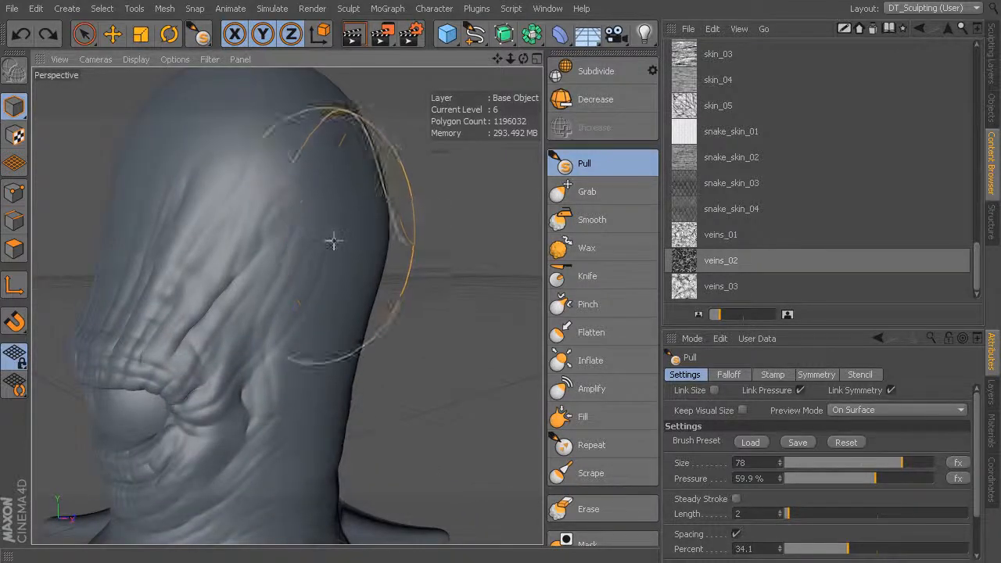
drag(315, 326, 334, 222)
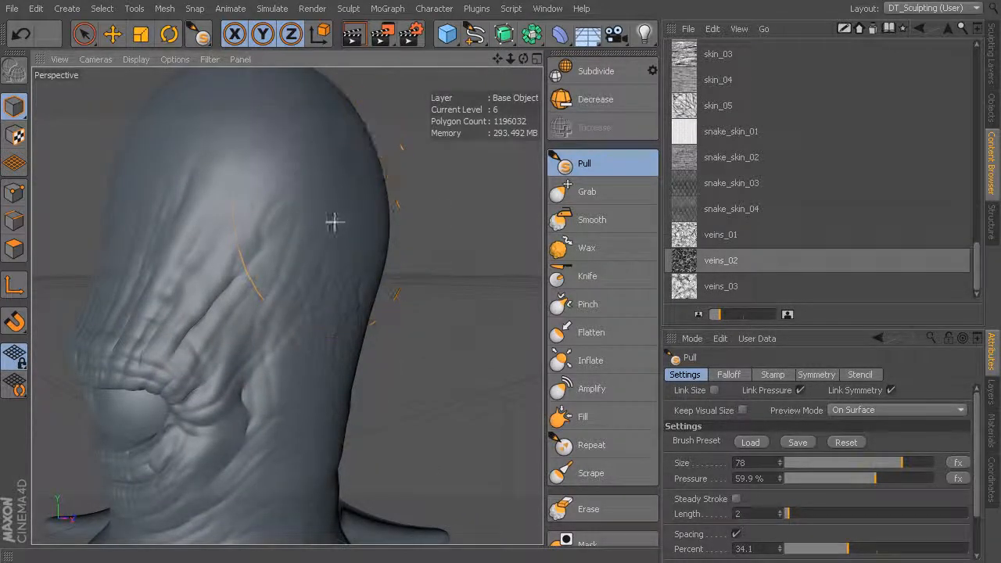
Undo the one-sided stroke on the head and enable X (YZ) symmetry for the Pull brush.
drag(335, 152, 332, 194)
alt+drag(438, 288, 393, 261)
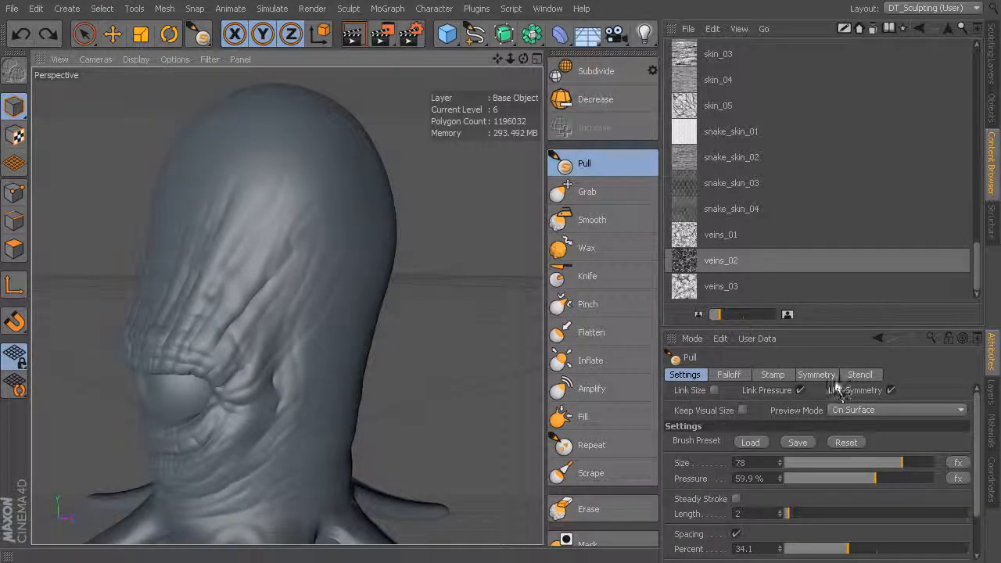
click(818, 375)
click(706, 456)
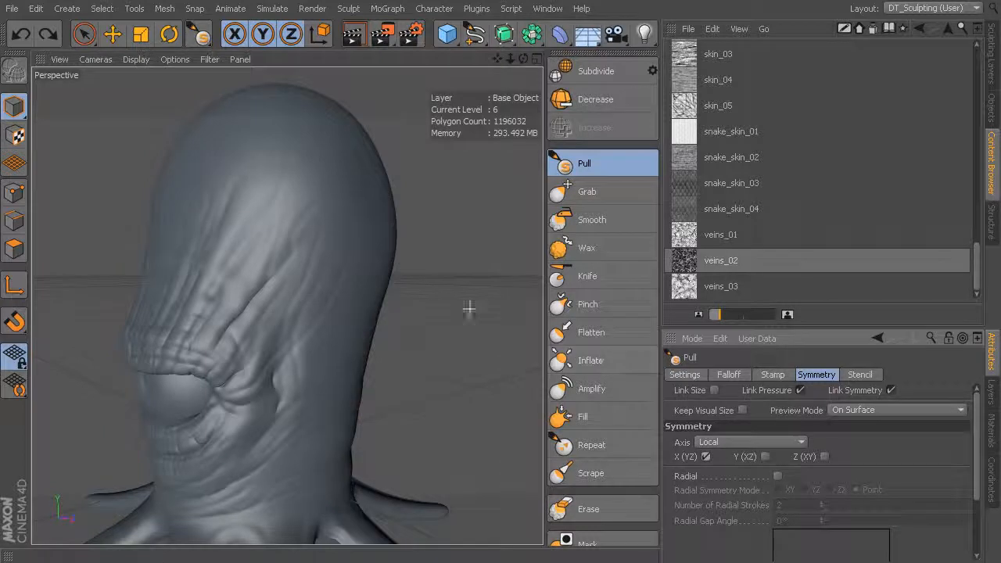
Paint the vein texture symmetrically over the side of the head behind the eye, with brush size 52.885 and pressure 37.9%.
alt+drag(393, 306, 353, 294)
middle_drag(353, 296, 344, 318)
alt+drag(344, 318, 335, 308)
mouse_move(335, 308)
middle_down()
mouse_move(313, 328)
mouse_move(360, 332)
middle_up()
mouse_move(360, 332)
alt+mouse_down()
mouse_move(335, 341)
mouse_move(418, 358)
alt+mouse_up()
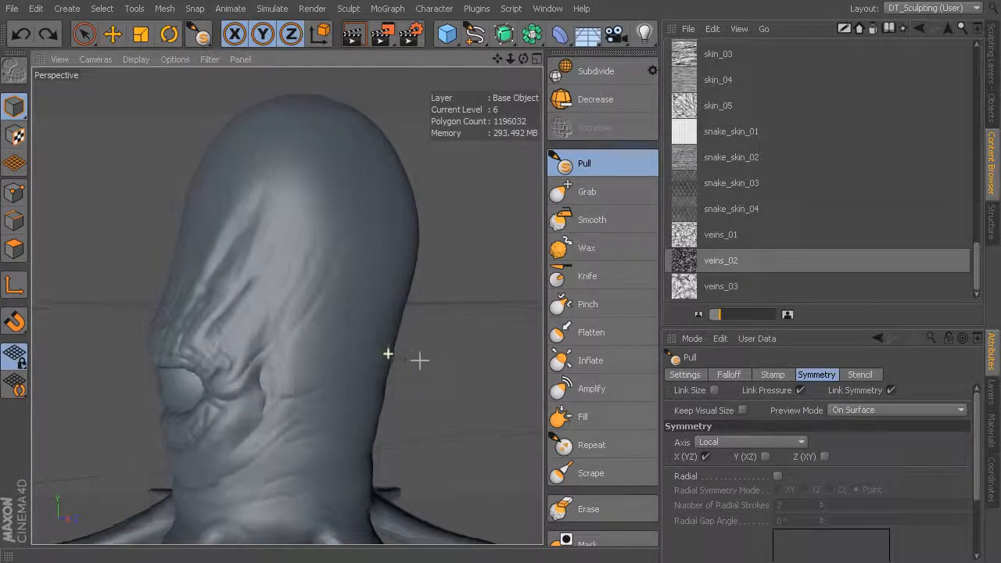
click(684, 375)
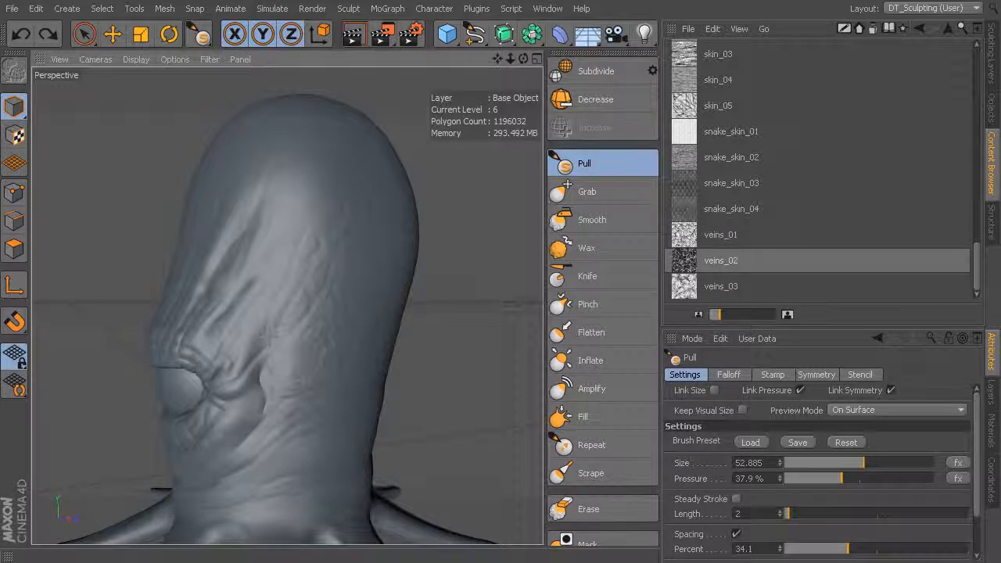
Continue the vein texture from the upper side of the head across the forehead and crown.
alt+drag(335, 241, 431, 299)
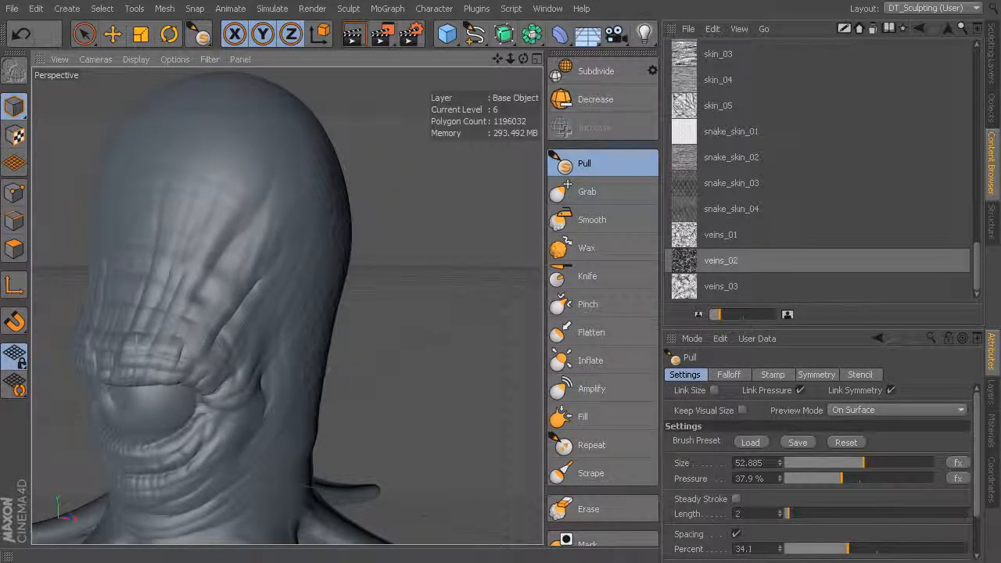
mouse_move(336, 208)
alt+mouse_down()
mouse_move(395, 273)
mouse_move(381, 241)
alt+mouse_up()
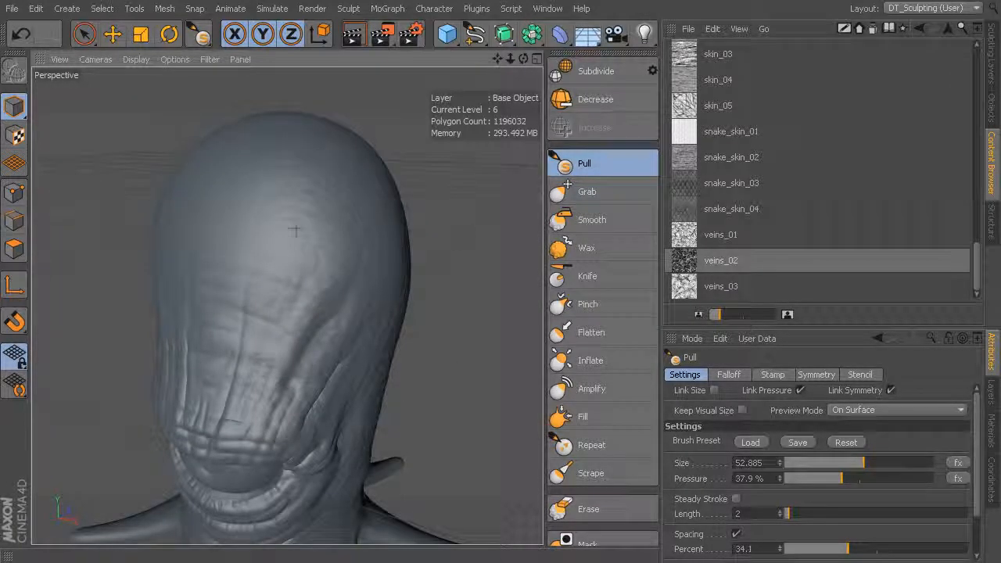
mouse_move(358, 320)
alt+mouse_down()
mouse_move(284, 297)
mouse_move(331, 362)
mouse_move(294, 232)
alt+mouse_up()
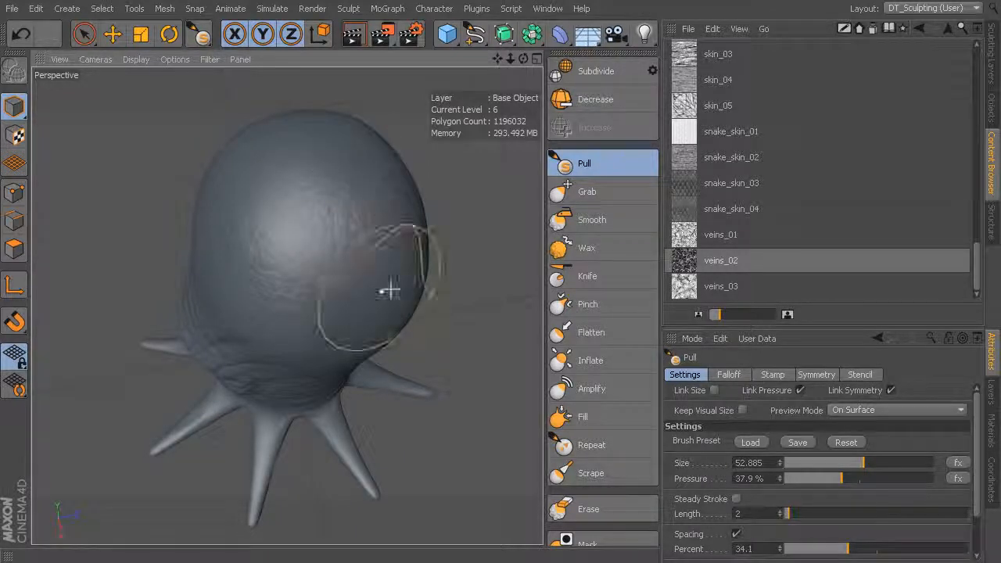
Paint the vein texture down the back of the head to the folds above the tentacles.
alt+drag(386, 287, 286, 301)
alt+drag(423, 369, 399, 312)
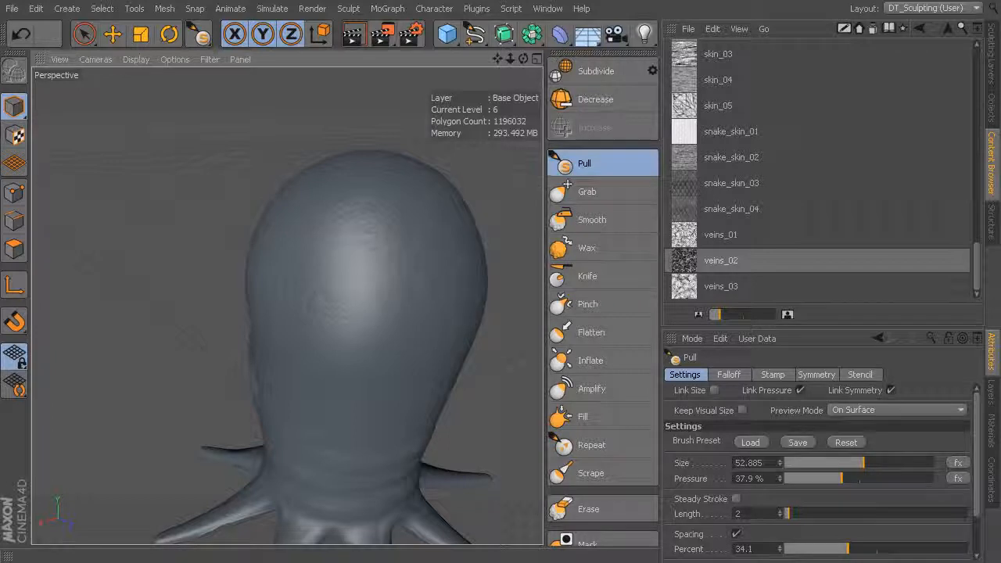
mouse_move(368, 430)
alt+mouse_down()
mouse_move(346, 290)
mouse_move(402, 297)
alt+mouse_up()
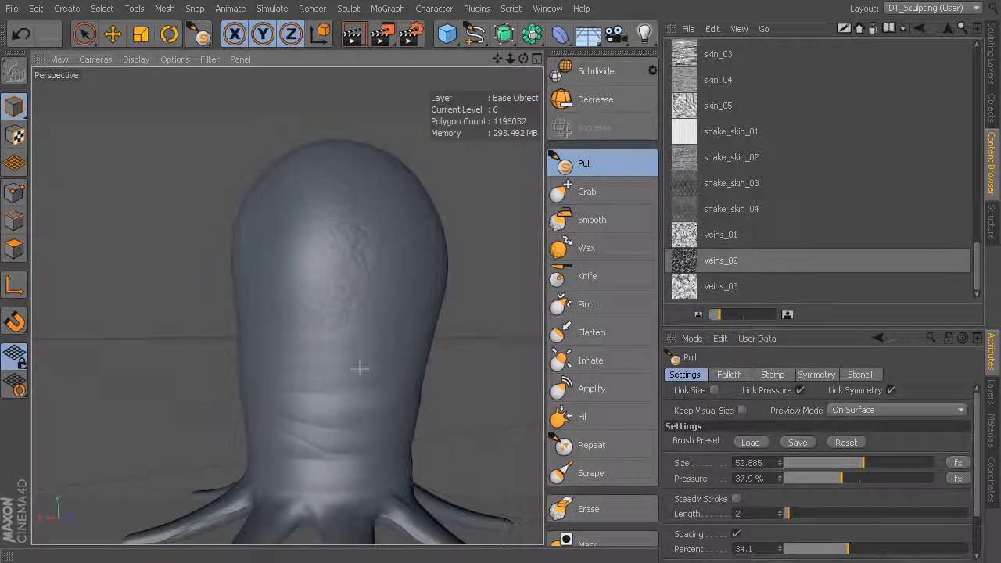
mouse_move(360, 368)
alt+mouse_down()
mouse_move(286, 305)
mouse_move(352, 290)
alt+mouse_up()
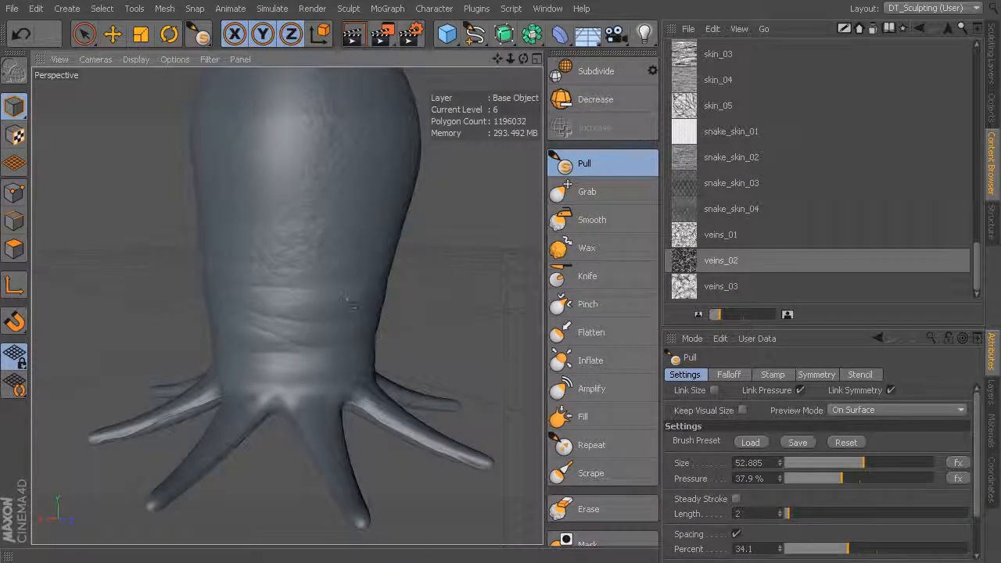
Set the Pull brush size to 38.23 and paint the vein texture around the lower body above the tentacle roots.
mouse_move(255, 345)
alt+mouse_down()
mouse_move(474, 353)
mouse_move(319, 369)
mouse_move(417, 344)
alt+mouse_up()
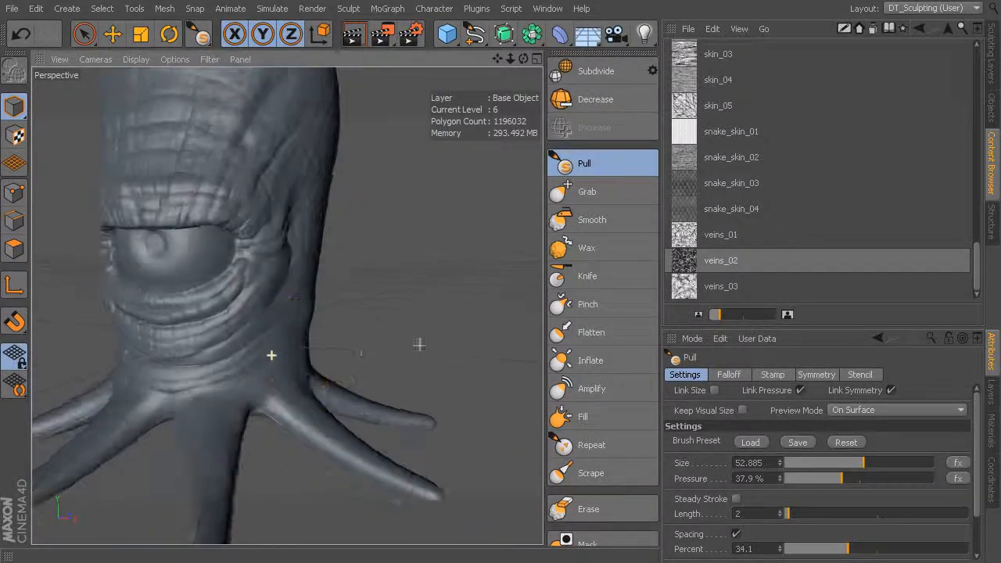
middle_drag(284, 365, 246, 370)
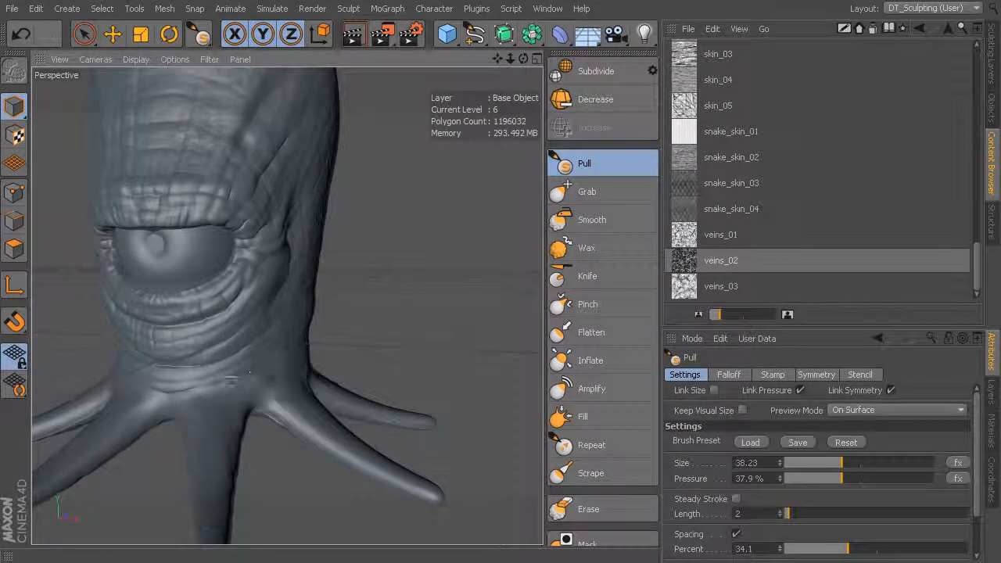
mouse_move(169, 381)
alt+mouse_down()
mouse_move(320, 286)
mouse_move(290, 323)
alt+mouse_up()
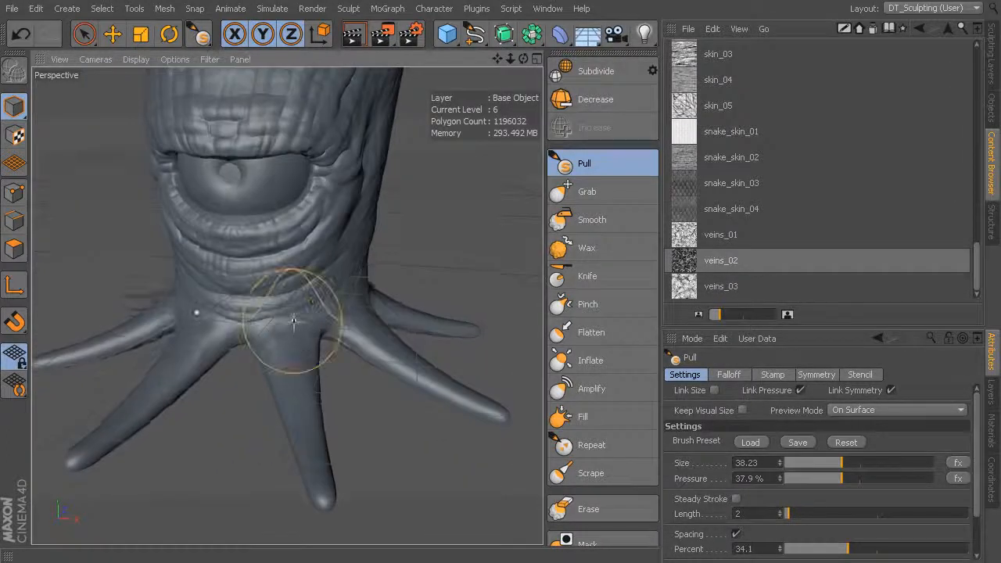
alt+drag(291, 372, 319, 376)
Set the brush size to 30.287 and work the vein texture onto the tentacle bases all around the body.
middle_drag(306, 366, 302, 366)
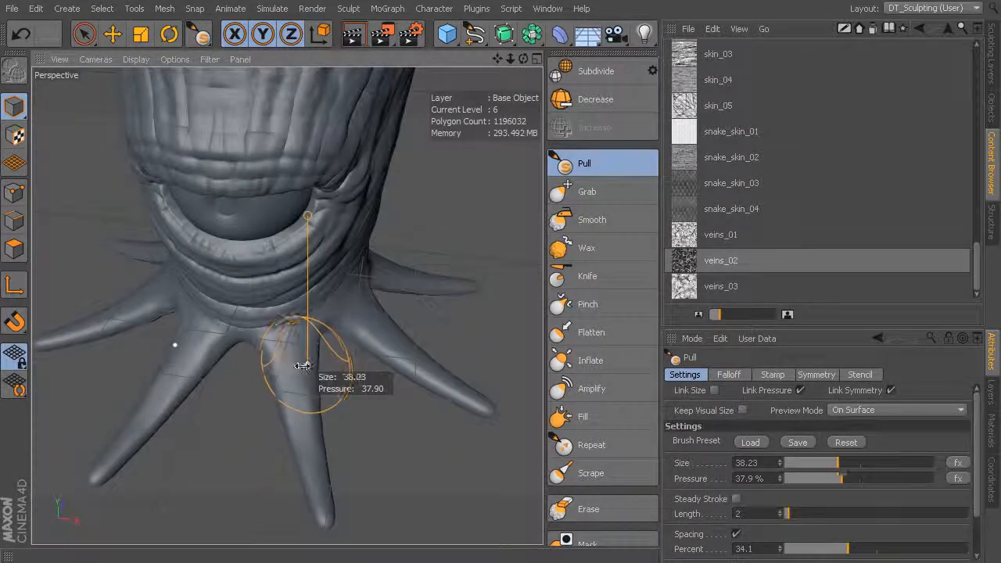
mouse_move(311, 430)
alt+mouse_down()
mouse_move(320, 368)
mouse_move(303, 404)
alt+mouse_up()
mouse_move(320, 461)
alt+mouse_down()
mouse_move(388, 395)
mouse_move(364, 348)
alt+mouse_up()
mouse_move(402, 446)
alt+mouse_down()
mouse_move(412, 404)
mouse_move(343, 331)
alt+mouse_up()
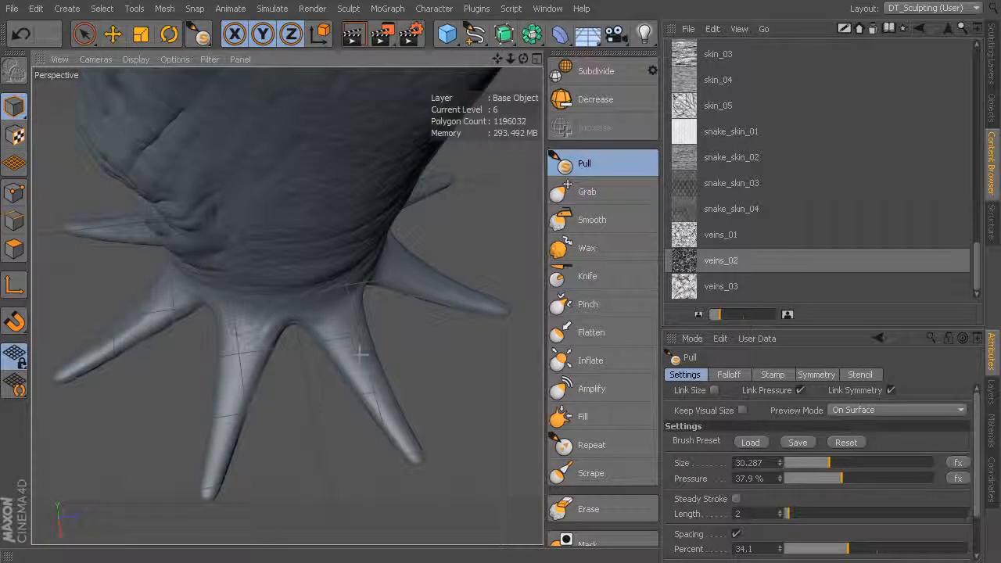
mouse_move(393, 378)
alt+mouse_down()
mouse_move(373, 346)
mouse_move(336, 328)
alt+mouse_up()
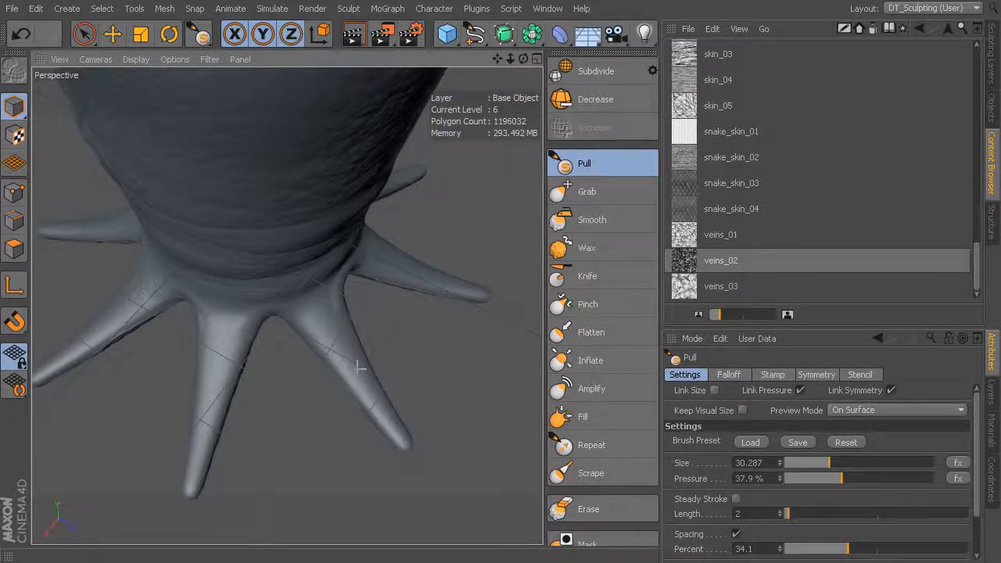
mouse_move(405, 386)
alt+mouse_down()
mouse_move(394, 358)
mouse_move(405, 319)
alt+mouse_up()
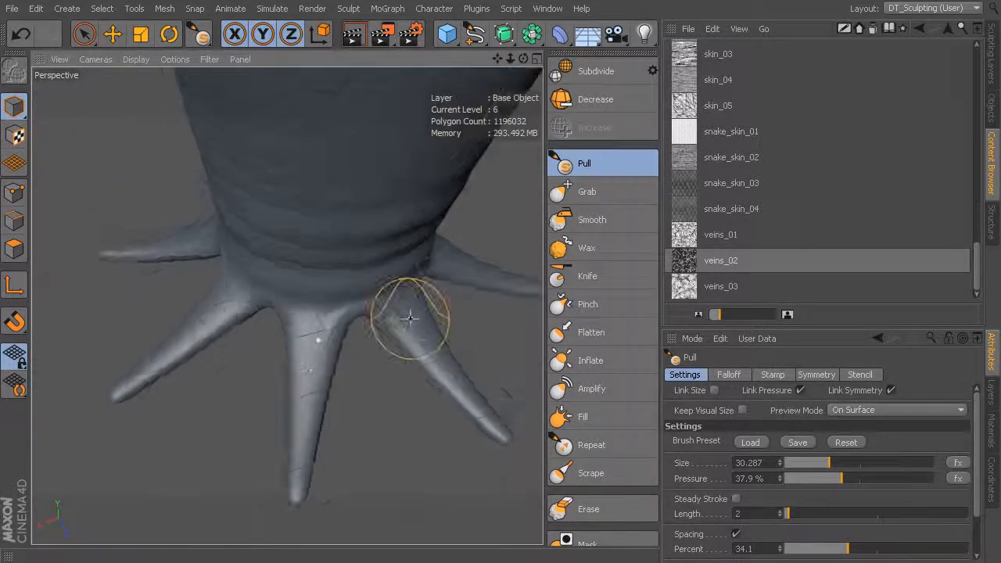
alt+drag(284, 364, 507, 292)
Set the brush size to 15.566 and paint fine vein detail on the brow and the folds beneath the eye.
alt+right_drag(412, 302, 305, 287)
mouse_move(306, 287)
alt+mouse_down()
mouse_move(365, 330)
mouse_move(378, 305)
alt+mouse_up()
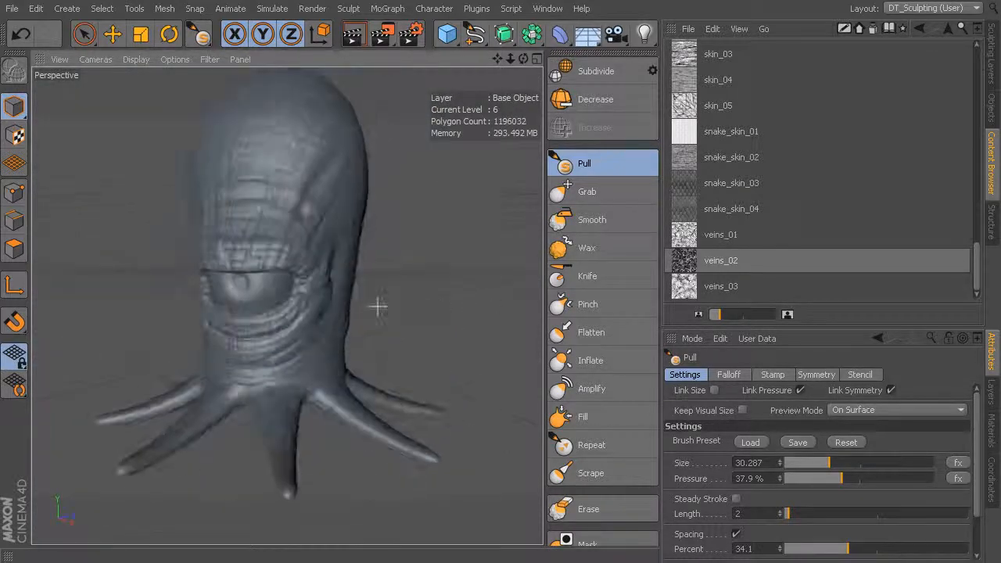
alt+right_drag(411, 292, 476, 318)
mouse_move(476, 318)
alt+mouse_down()
mouse_move(328, 294)
mouse_move(234, 294)
alt+mouse_up()
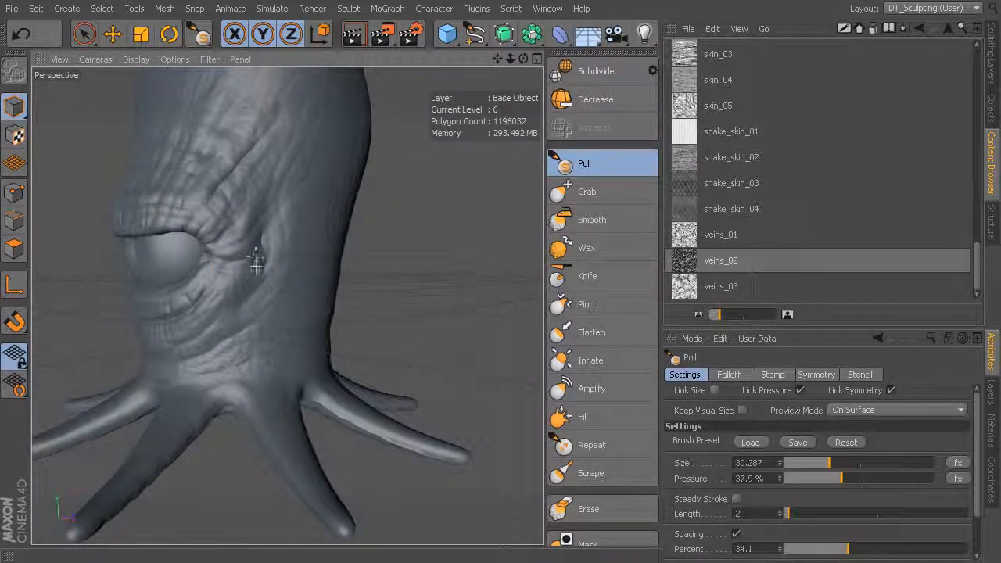
mouse_move(277, 336)
alt+mouse_down()
mouse_move(373, 315)
mouse_move(414, 333)
alt+mouse_up()
alt+right_drag(373, 329, 466, 327)
middle_drag(352, 321, 337, 313)
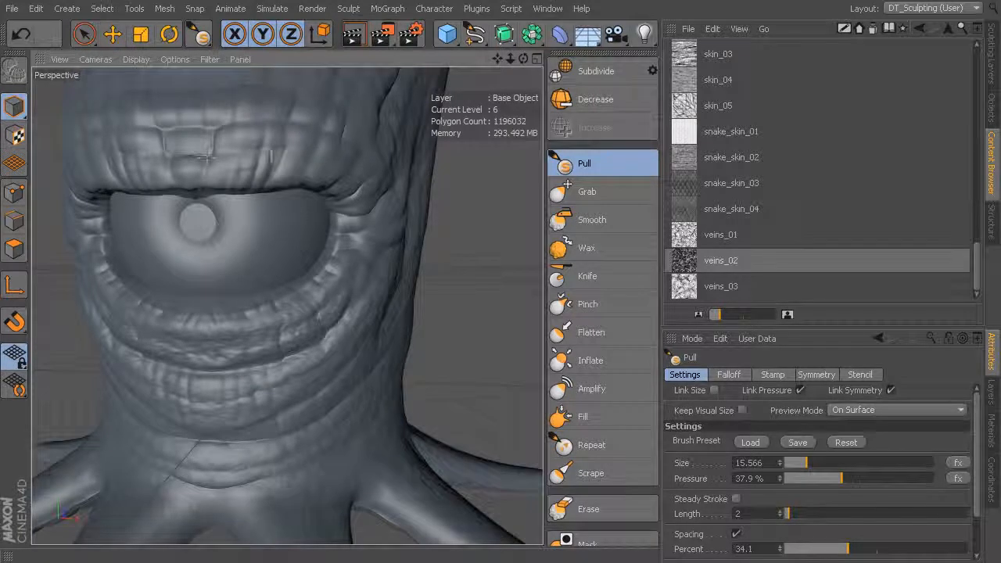
mouse_move(431, 263)
alt+mouse_down()
mouse_move(462, 355)
mouse_move(448, 364)
alt+mouse_up()
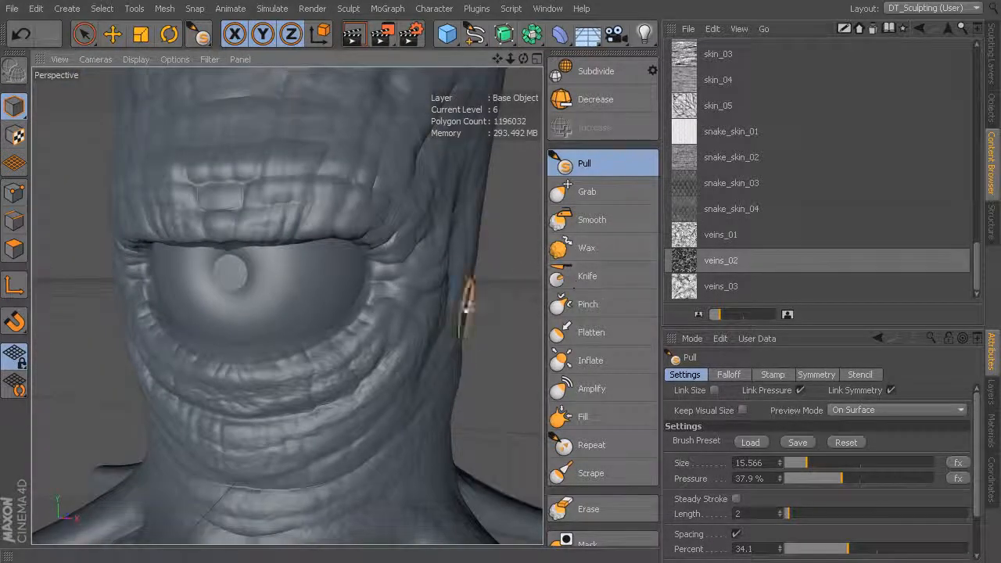
Load the skin_05 preset from the Organic presets as the Pull brush's stamp.
alt+right_drag(451, 364, 358, 306)
alt+middle_drag(419, 290, 412, 404)
alt+right_drag(426, 411, 251, 304)
alt+drag(251, 303, 407, 320)
drag(978, 250, 977, 217)
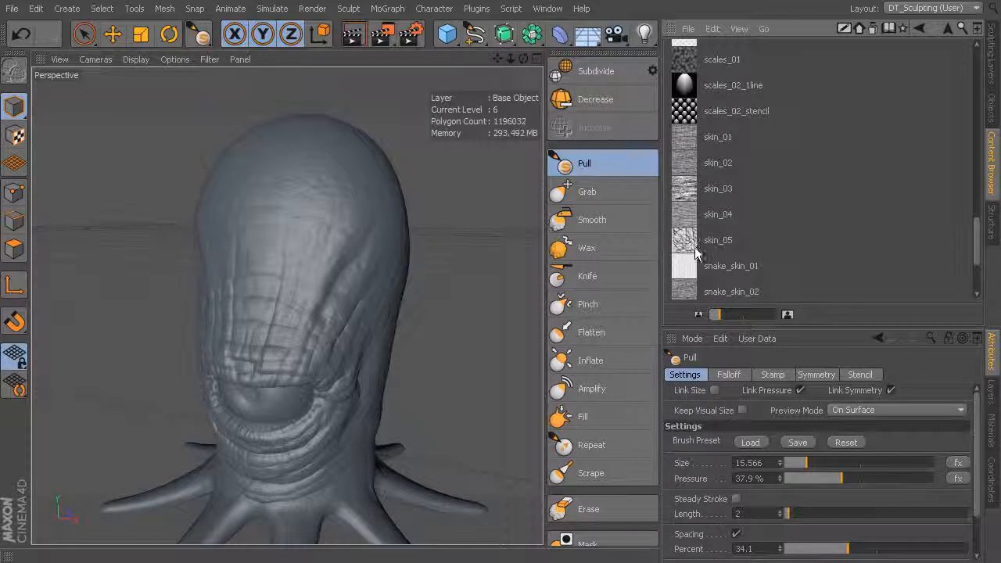
double_click(721, 249)
Set the brush size to 36.174 and paint the skin_05 texture around the sides of the eye and its lower folds.
alt+drag(465, 252, 364, 317)
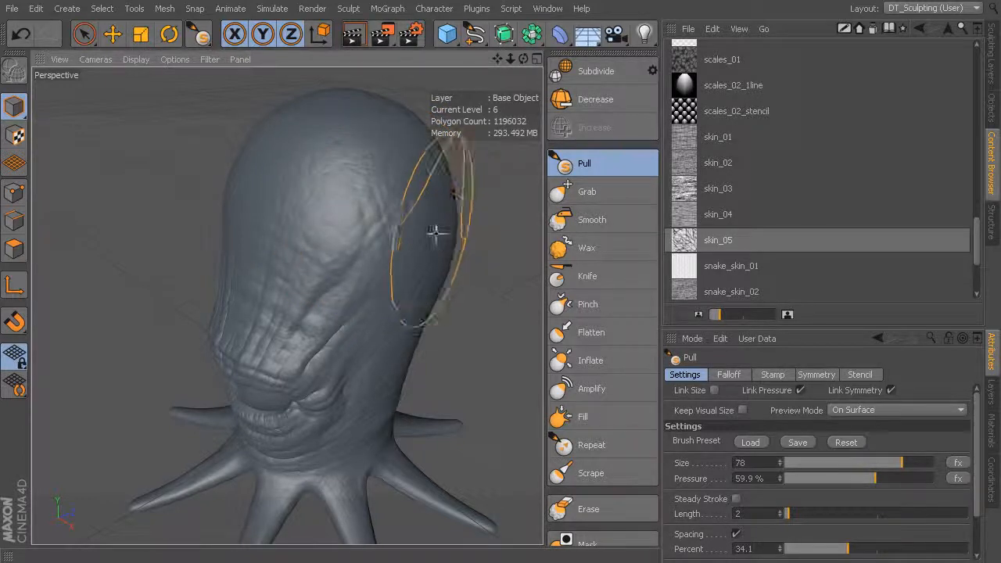
mouse_move(409, 281)
alt+mouse_down()
mouse_move(405, 335)
mouse_move(386, 273)
mouse_move(376, 313)
alt+mouse_up()
middle_drag(376, 312, 359, 298)
alt+right_drag(358, 298, 380, 341)
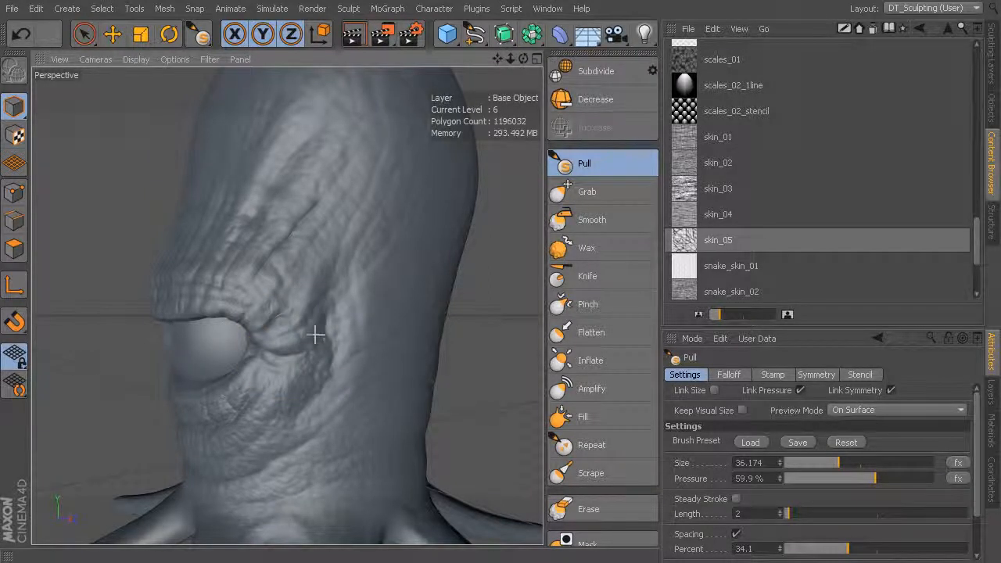
mouse_move(344, 353)
mouse_down()
mouse_move(323, 377)
mouse_move(359, 390)
mouse_up()
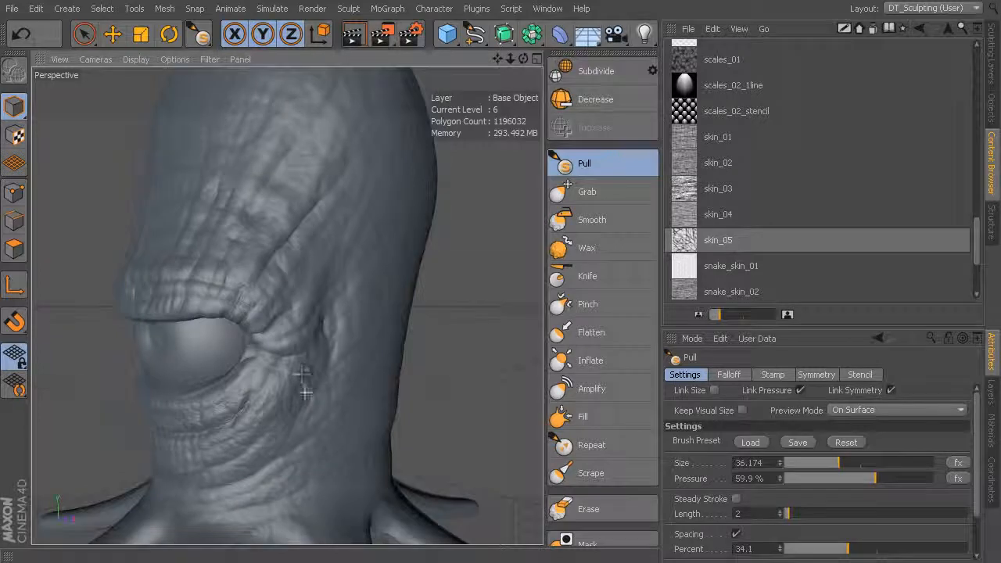
alt+drag(289, 381, 481, 350)
mouse_move(317, 371)
alt+mouse_down()
mouse_move(375, 386)
mouse_move(390, 364)
alt+mouse_up()
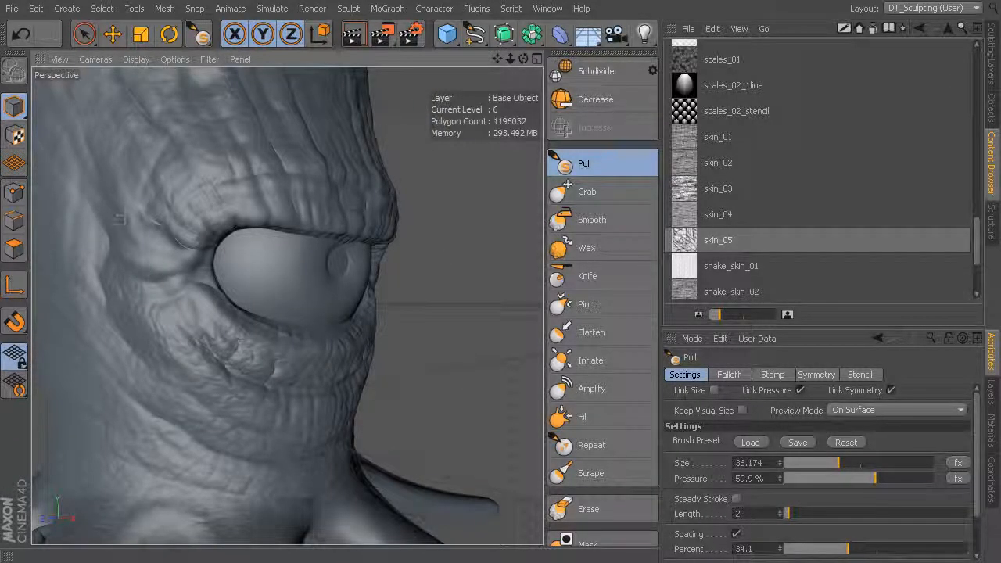
mouse_move(458, 360)
alt+mouse_down()
mouse_move(458, 331)
mouse_move(286, 299)
mouse_move(328, 390)
mouse_move(569, 328)
alt+mouse_up()
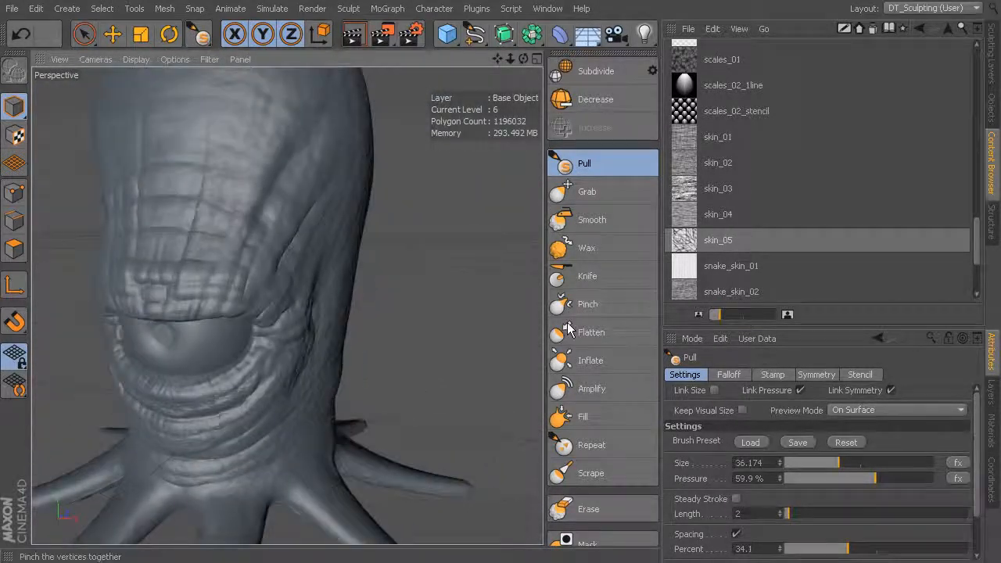
Browse the sculpt brush presets to the Stone folder and load the stone_13 preset into the Pull brush.
drag(983, 238, 969, 69)
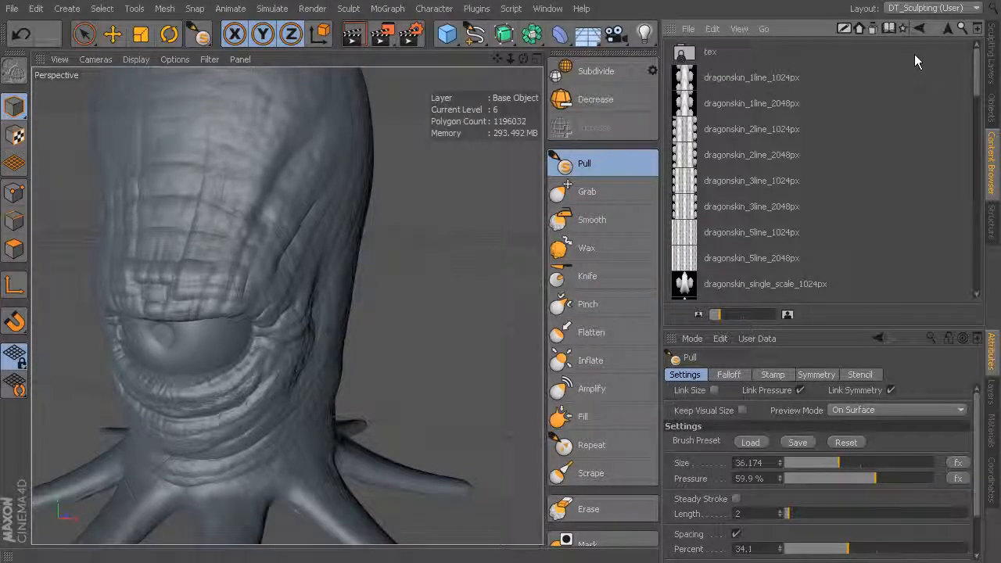
click(919, 28)
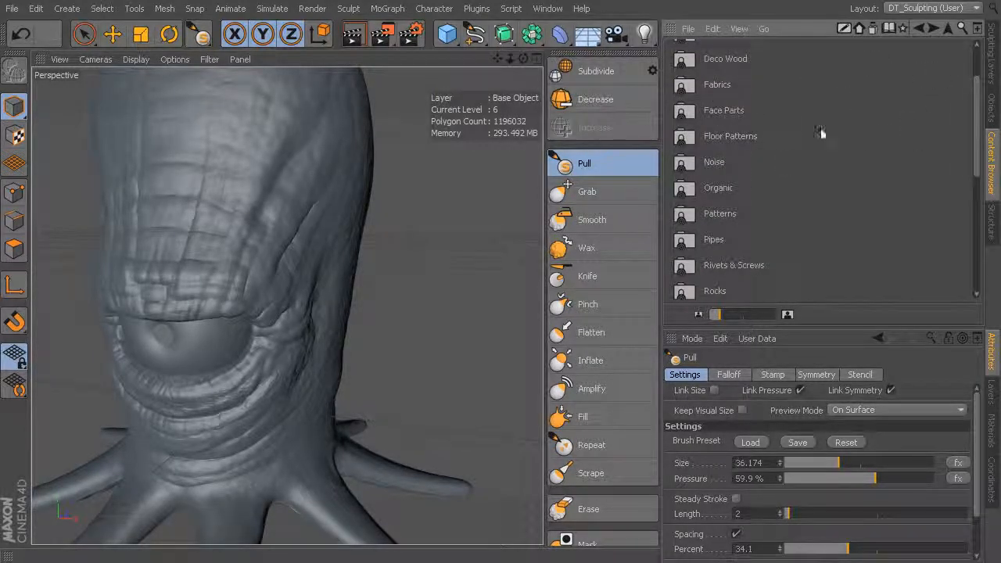
scroll(967, 151, down, 4)
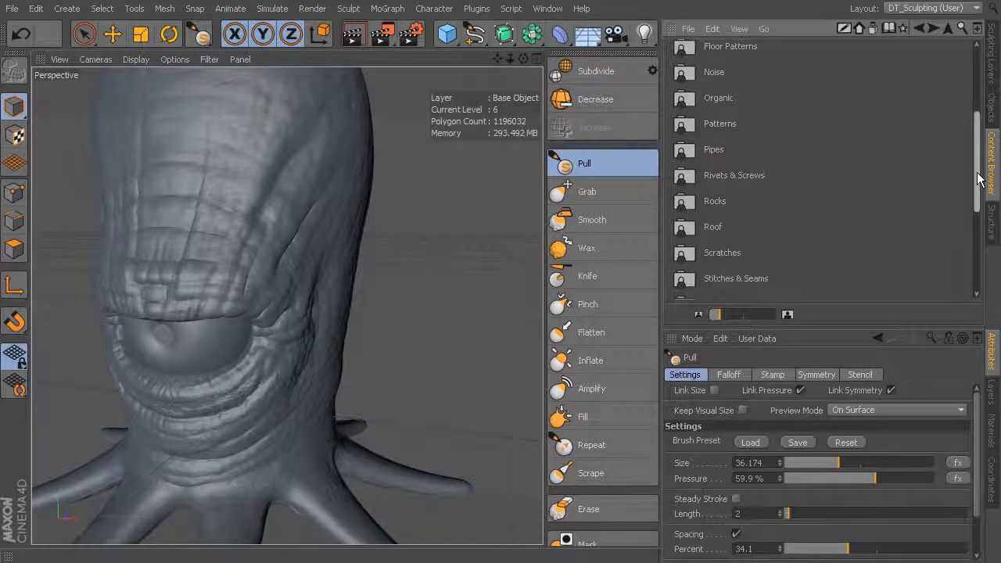
drag(975, 189, 981, 238)
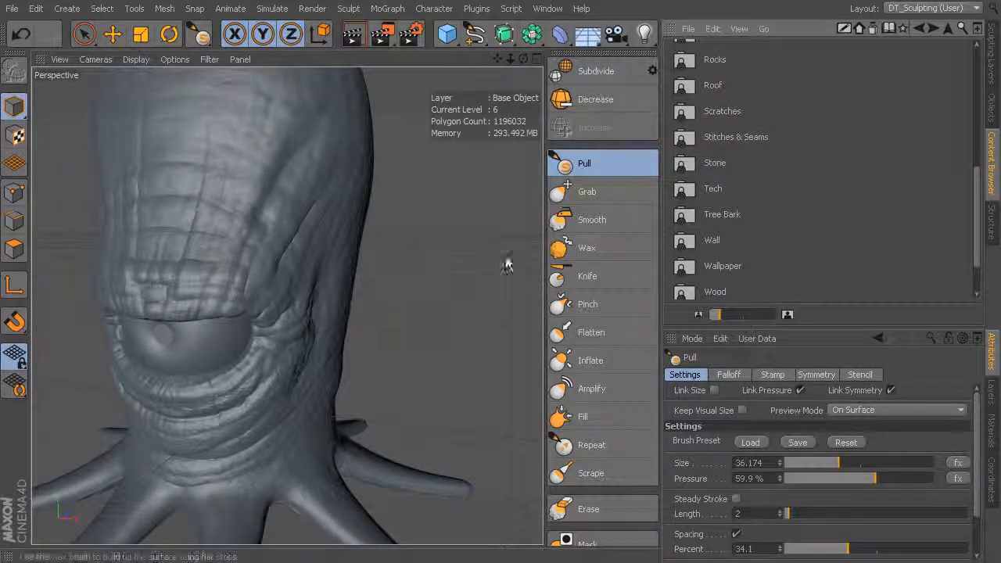
mouse_move(974, 195)
mouse_down()
mouse_move(975, 216)
mouse_move(983, 211)
mouse_up()
double_click(728, 152)
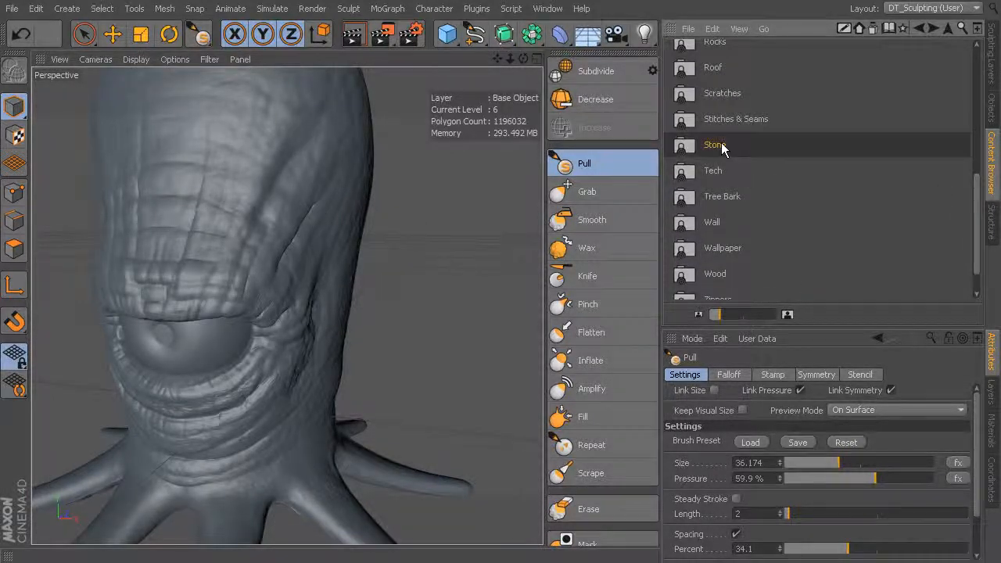
drag(975, 161, 985, 223)
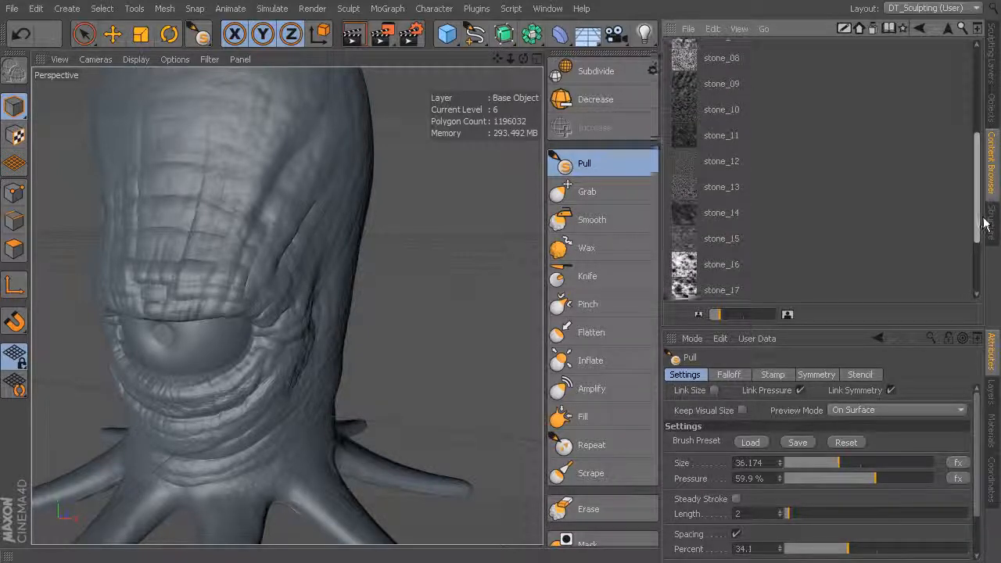
double_click(687, 185)
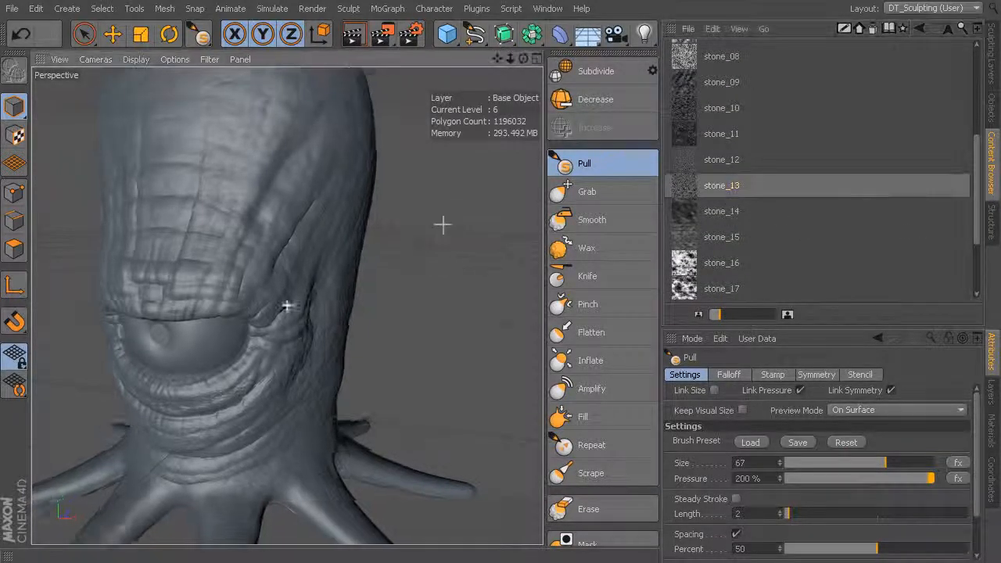
Try painting the stone_13 texture on the side of the body beside the eye at brush size 36.605.
alt+drag(442, 225, 353, 230)
mouse_move(353, 230)
alt+middle_down()
mouse_move(409, 308)
mouse_move(322, 305)
alt+middle_up()
drag(375, 299, 353, 342)
key(ctrl+z)
drag(337, 402, 330, 366)
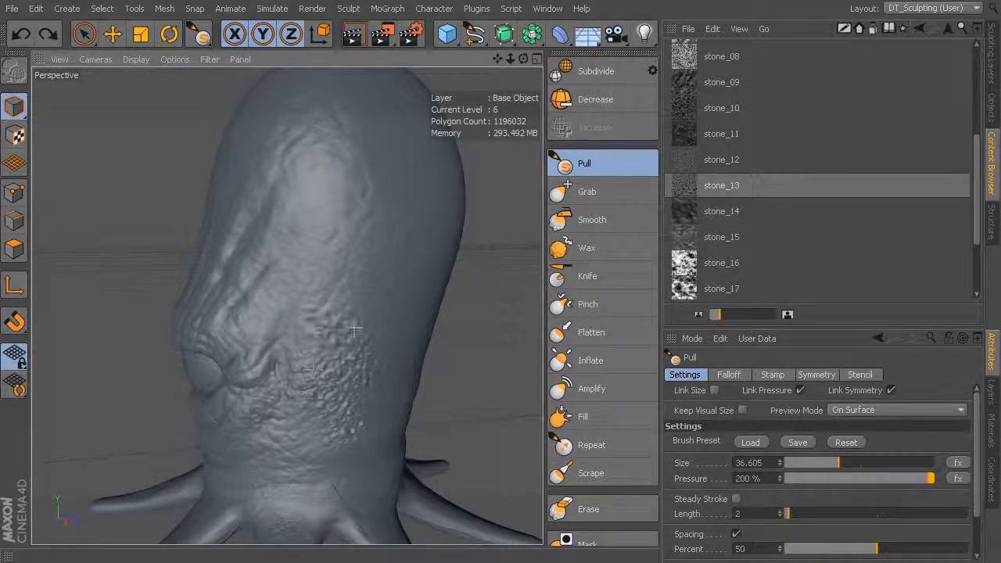
mouse_move(442, 329)
alt+mouse_down()
mouse_move(506, 294)
mouse_move(484, 310)
alt+mouse_up()
key(ctrl+z)
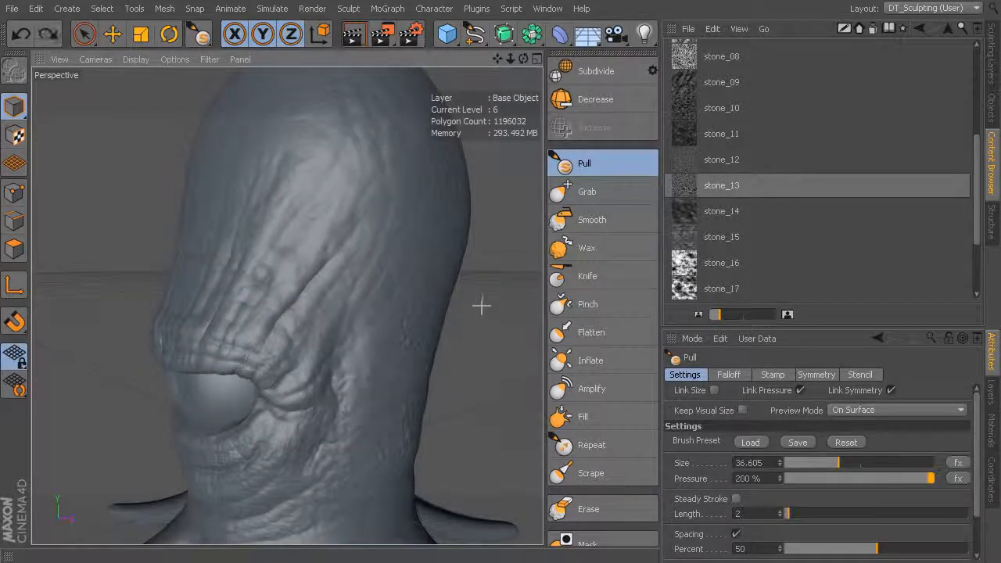
mouse_move(481, 369)
alt+mouse_down()
mouse_move(449, 341)
mouse_move(451, 300)
mouse_move(419, 364)
mouse_move(458, 331)
mouse_move(472, 285)
mouse_move(469, 315)
mouse_move(458, 277)
mouse_move(415, 239)
alt+mouse_up()
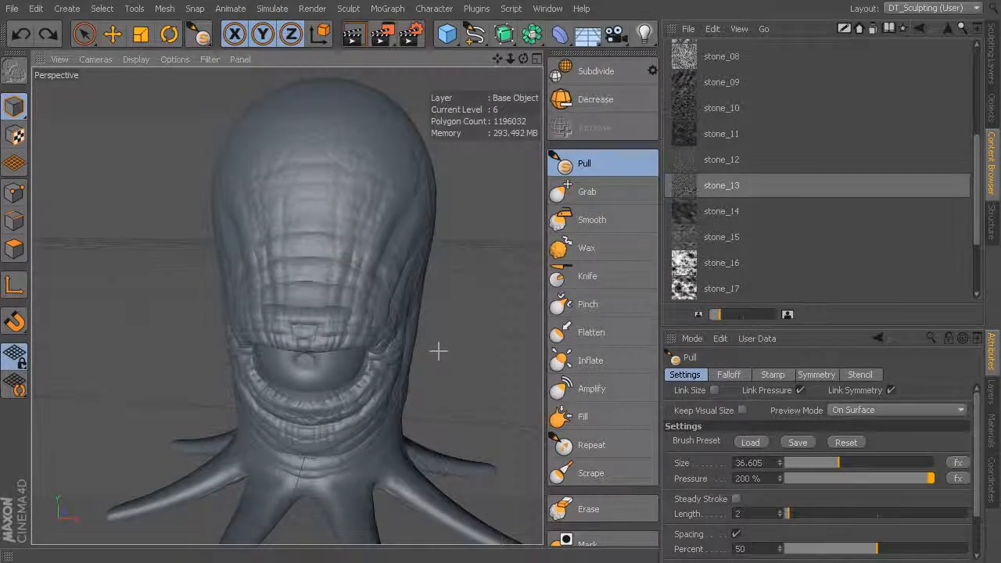
Reset the Pull brush, set its size to 6.385 and pressure to 8 %, and paint small bumps on the upper forehead.
click(844, 442)
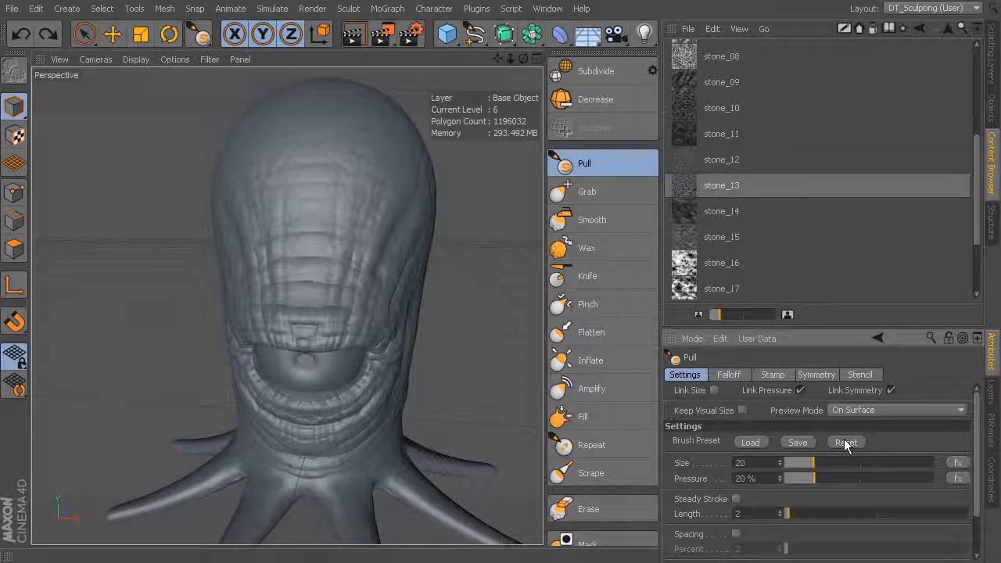
mouse_move(346, 212)
mouse_down()
mouse_move(348, 197)
mouse_move(356, 219)
mouse_up()
key(ctrl+z)
alt+drag(438, 212, 417, 228)
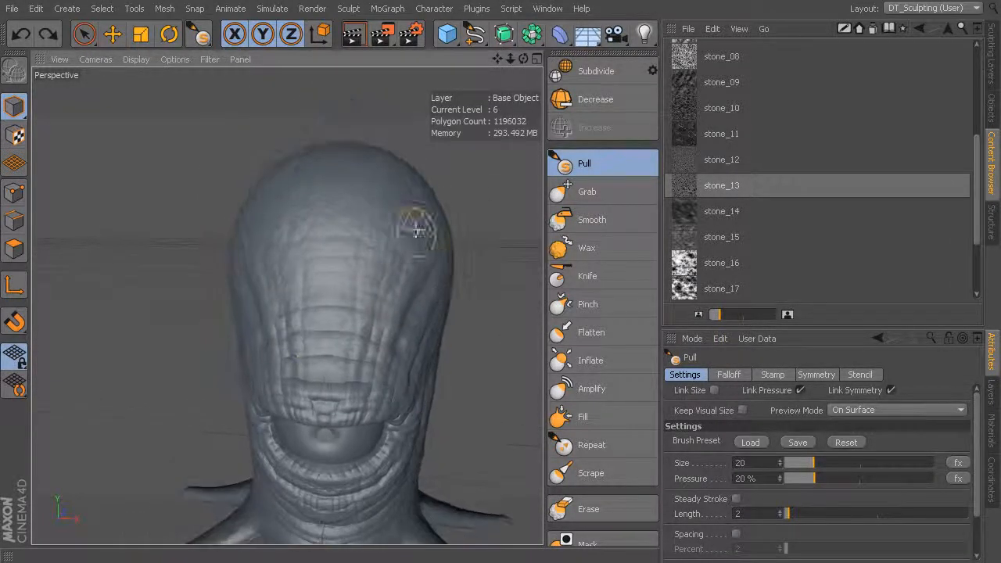
alt+right_drag(417, 227, 434, 206)
middle_drag(357, 231, 326, 241)
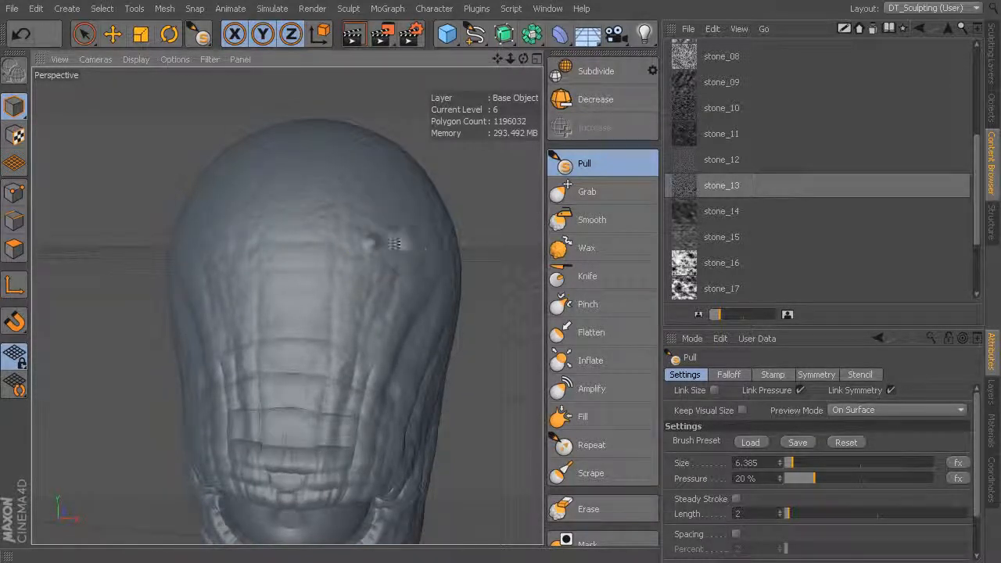
middle_drag(410, 213, 407, 240)
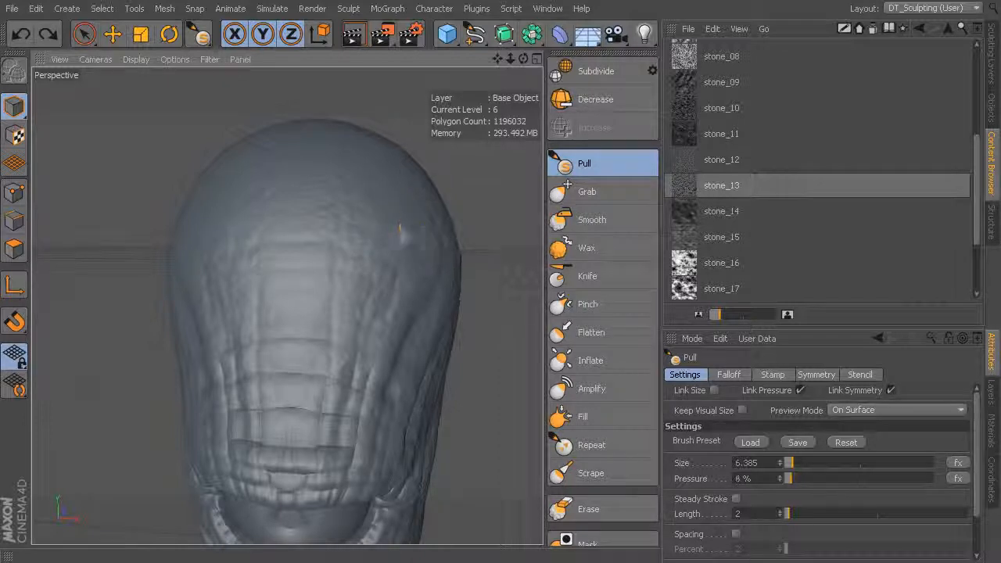
drag(377, 231, 383, 227)
Set the Pull brush to size 9.902 and 5 % pressure and paint small marks on the forehead and crown.
alt+drag(257, 232, 315, 261)
middle_drag(241, 208, 247, 204)
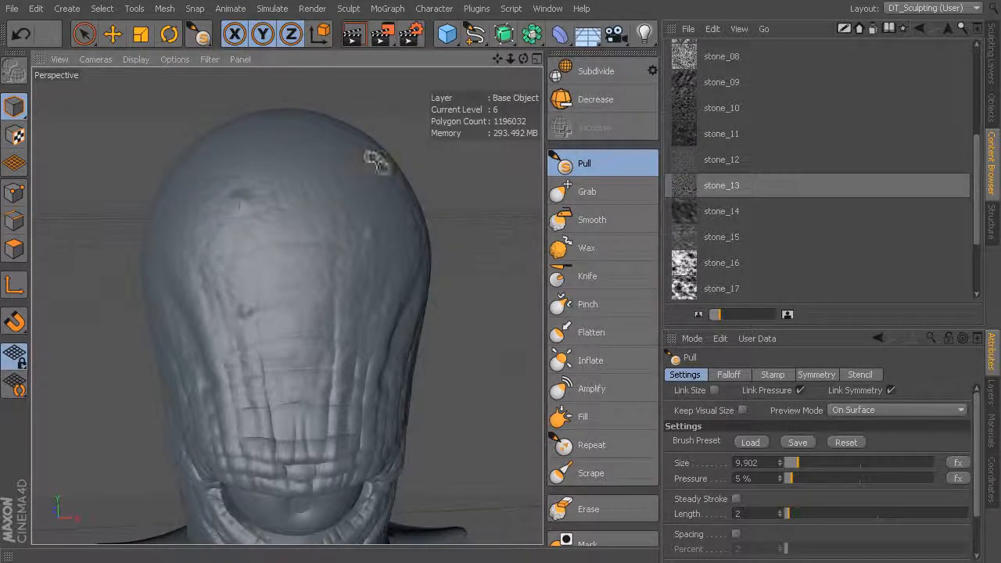
mouse_move(308, 196)
alt+mouse_down()
mouse_move(287, 205)
mouse_move(304, 220)
alt+mouse_up()
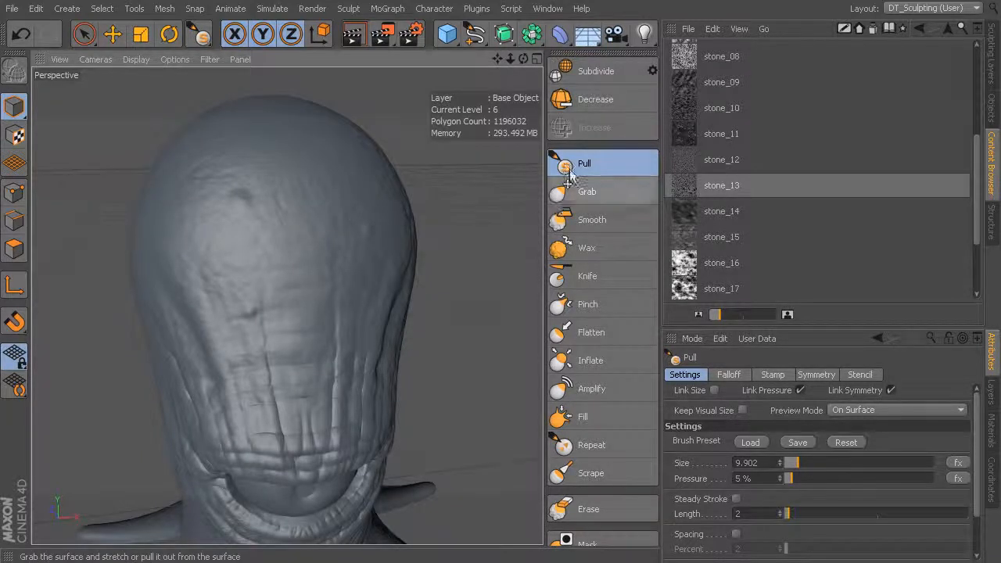
alt+drag(431, 266, 500, 250)
Switch to the Wax brush, set it to 29 % pressure and size 5.379, and add small bumps around the folds beneath the eye.
click(586, 248)
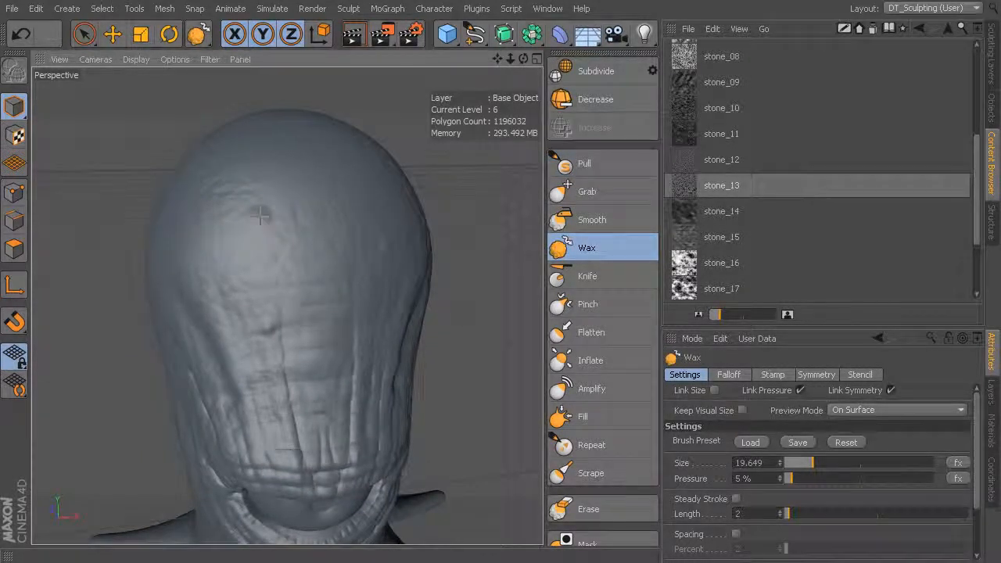
mouse_move(235, 229)
middle_down()
mouse_move(223, 197)
mouse_move(232, 201)
mouse_move(219, 205)
middle_up()
key(ctrl+z)
mouse_move(308, 293)
alt+mouse_down()
mouse_move(286, 306)
mouse_move(328, 313)
alt+mouse_up()
alt+middle_drag(328, 313, 344, 335)
alt+drag(344, 334, 313, 336)
middle_drag(313, 337, 298, 355)
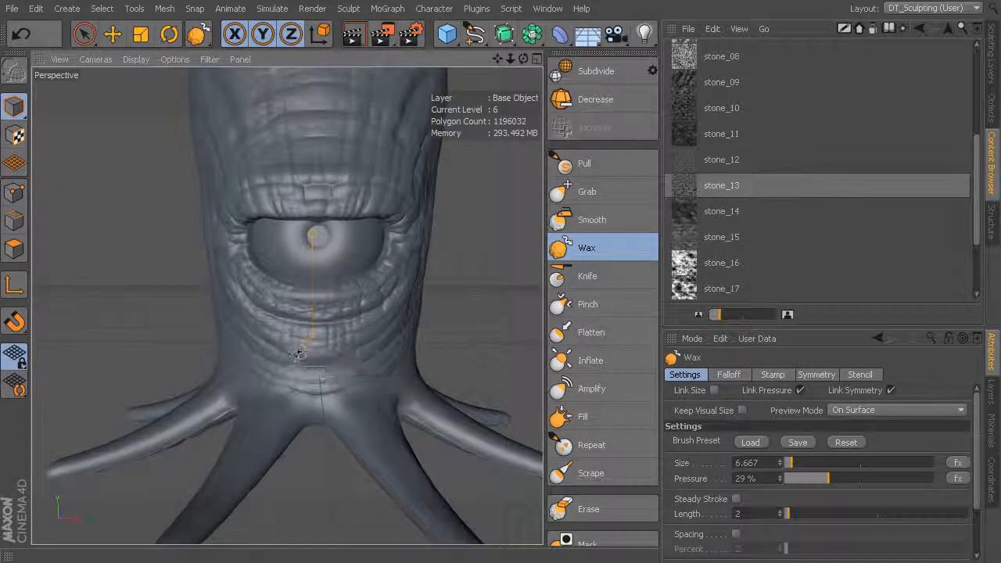
alt+drag(411, 357, 383, 356)
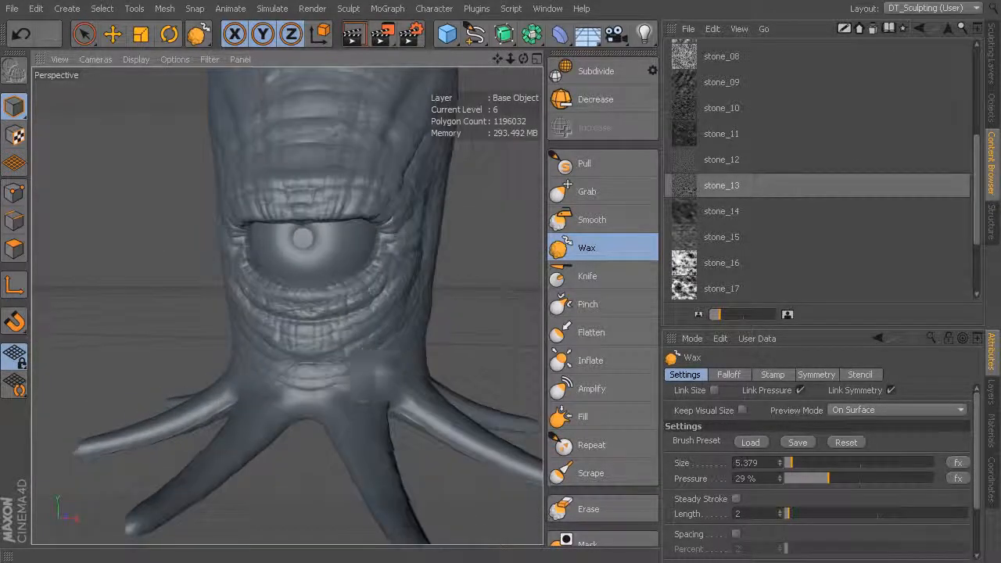
Reduce the Wax brush size to 4.518 and dab small warts over the forehead and upper head.
mouse_move(456, 281)
alt+mouse_down()
mouse_move(391, 313)
mouse_move(327, 315)
alt+mouse_up()
mouse_move(318, 312)
middle_down()
mouse_move(346, 290)
mouse_move(333, 293)
middle_up()
alt+drag(290, 292, 380, 282)
alt+drag(356, 180, 307, 164)
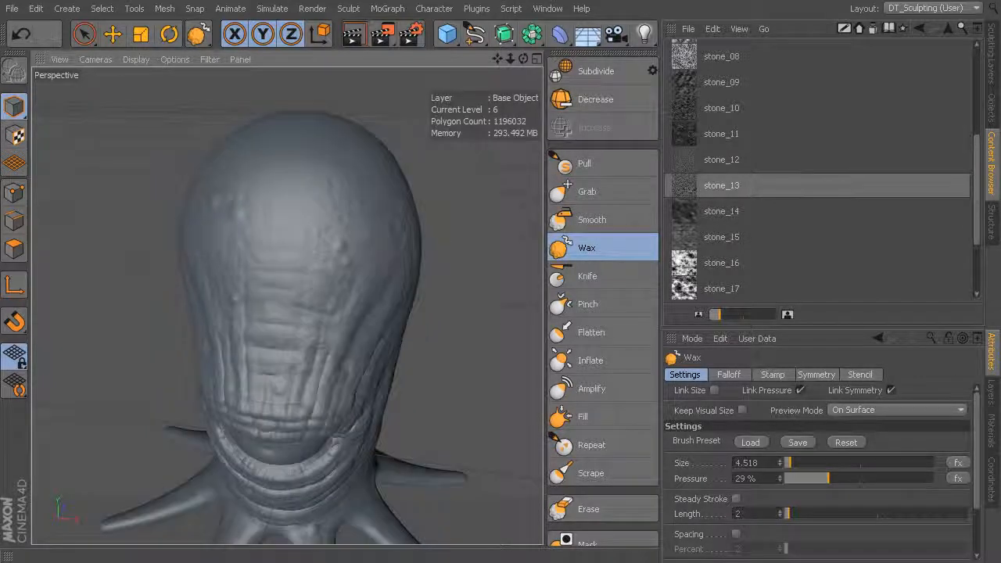
Inspect the sculpted creature from all sides and bring up its sculpting layers.
mouse_move(360, 235)
alt+mouse_down()
mouse_move(261, 267)
mouse_move(386, 259)
mouse_move(335, 151)
mouse_move(263, 283)
mouse_move(264, 262)
alt+mouse_up()
alt+right_drag(375, 274, 221, 251)
alt+drag(414, 282, 364, 293)
alt+right_drag(364, 293, 370, 354)
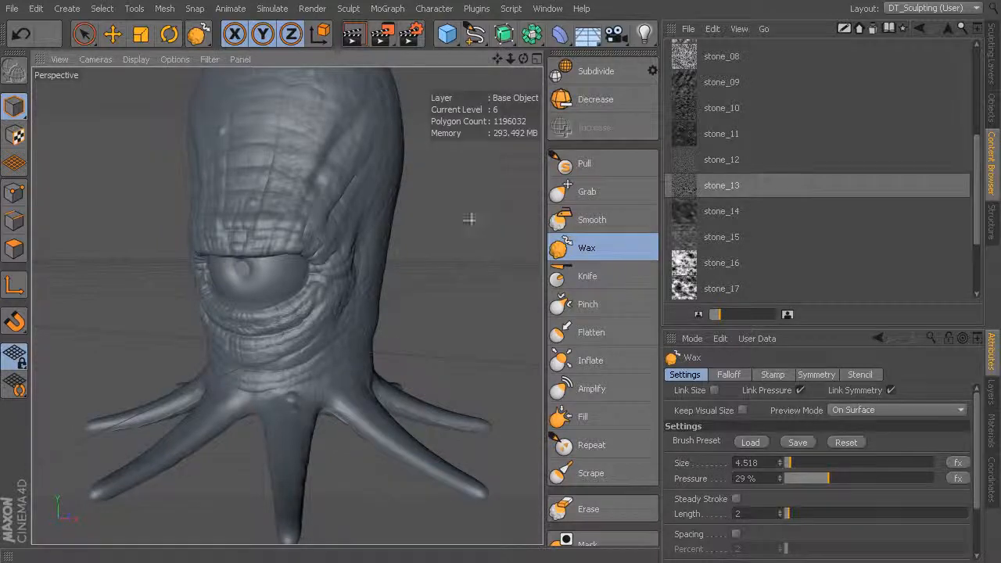
alt+drag(479, 231, 405, 323)
alt+drag(455, 157, 305, 230)
mouse_move(407, 336)
alt+mouse_down()
mouse_move(380, 252)
mouse_move(407, 223)
mouse_move(391, 268)
mouse_move(420, 282)
mouse_move(467, 340)
mouse_move(384, 257)
mouse_move(435, 346)
mouse_move(456, 210)
alt+mouse_up()
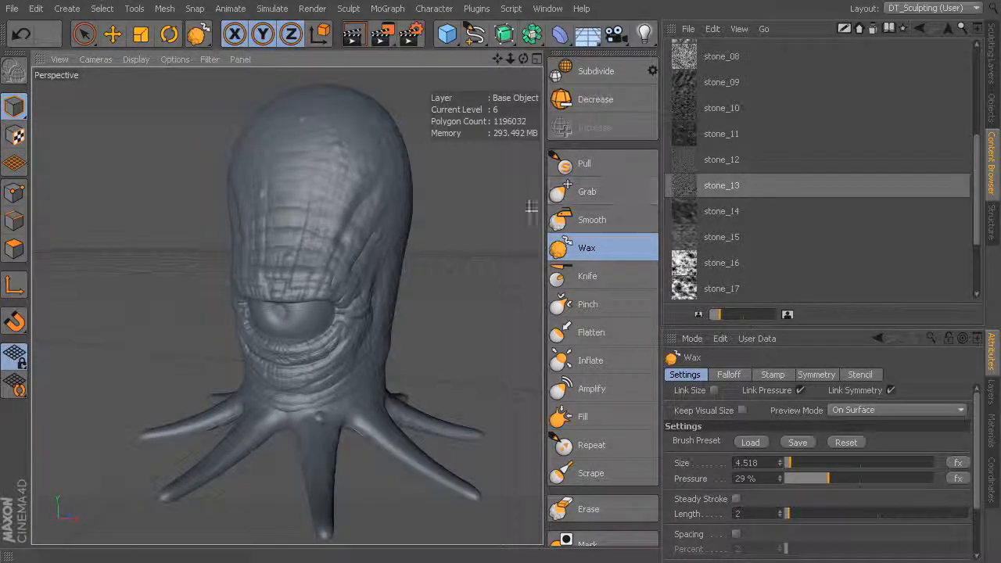
click(990, 71)
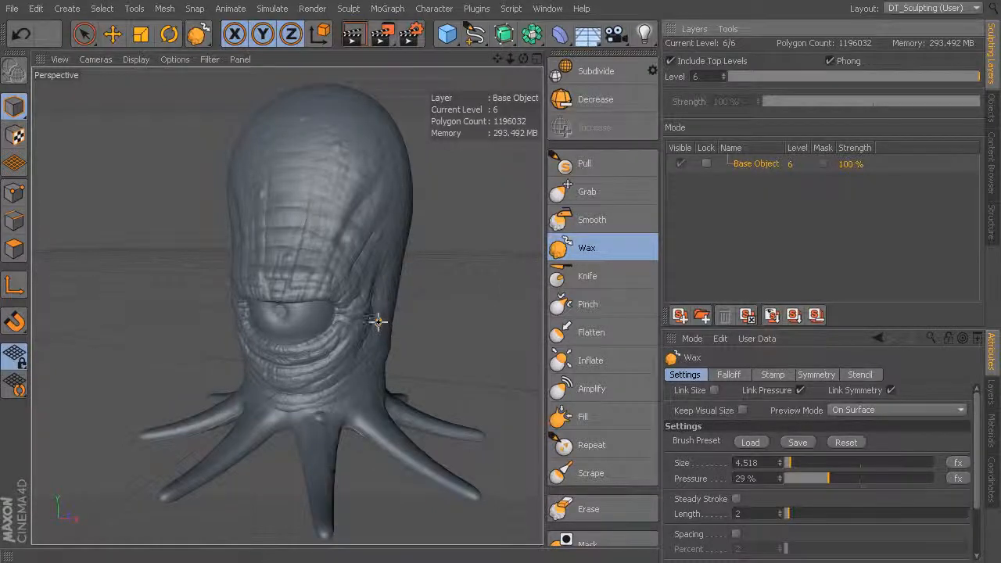
alt+drag(380, 319, 355, 315)
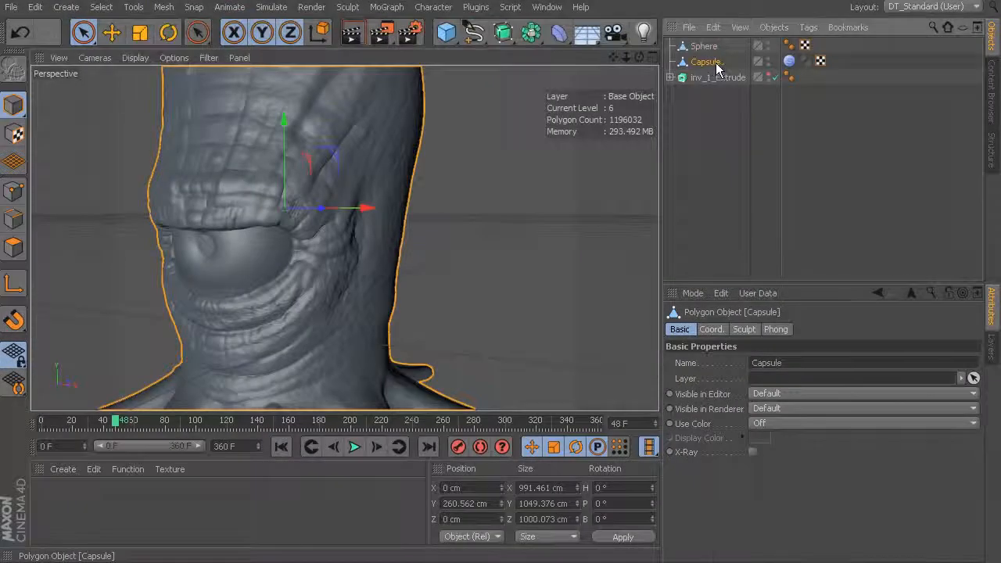
Rename the Capsule object to creature and hide it in the editor view.
right_click(701, 64)
double_click(703, 63)
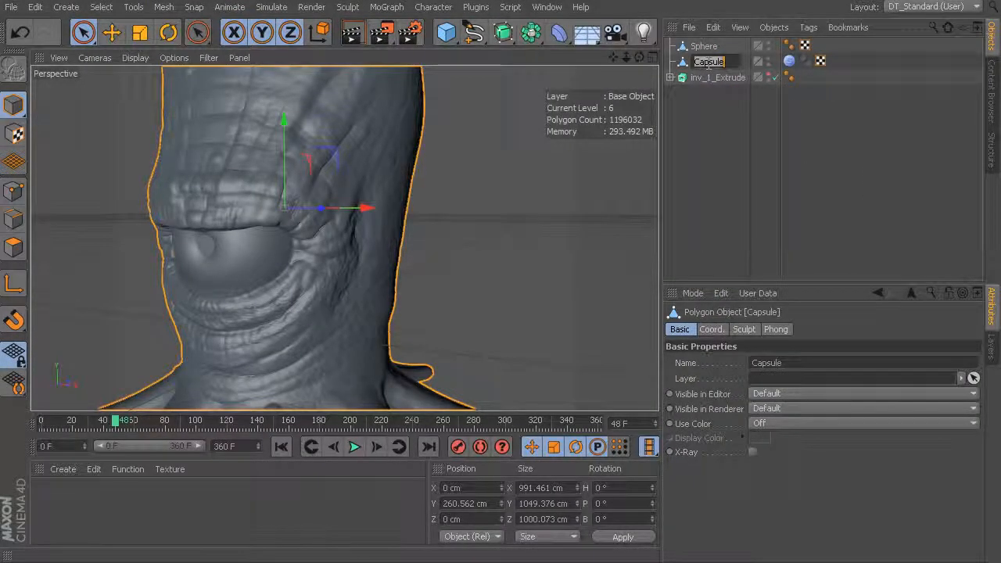
text(creature)
key(Return)
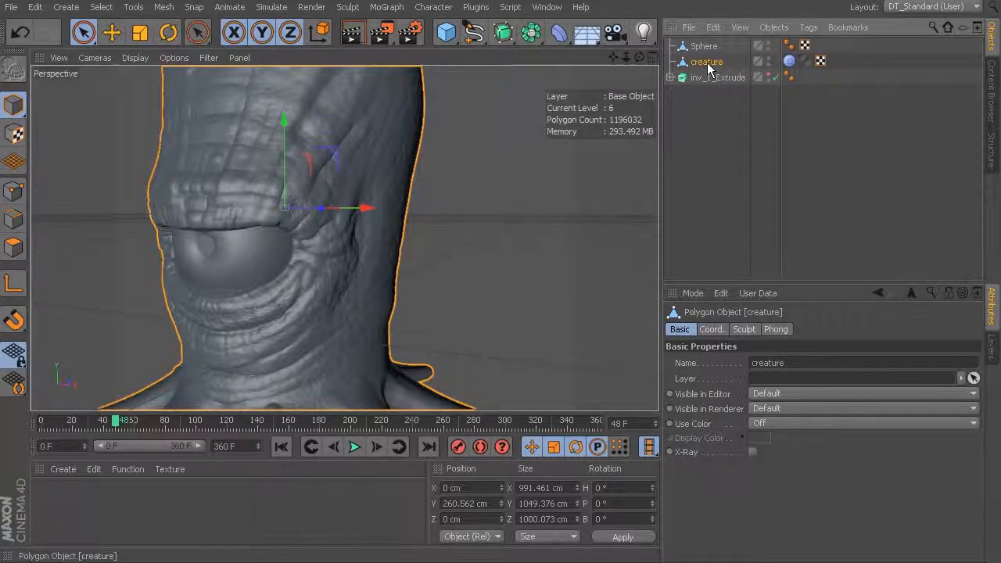
click(768, 61)
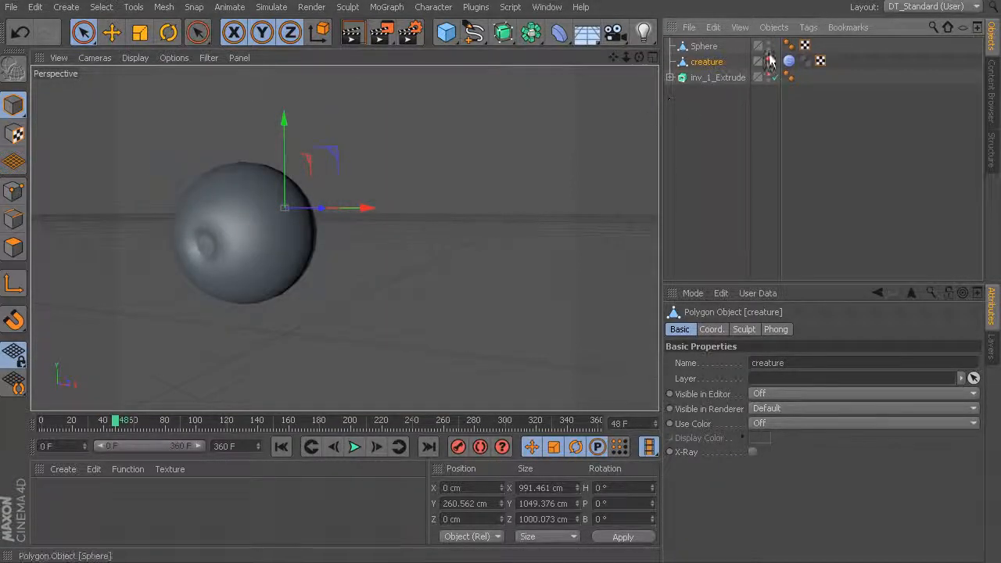
Select the eye Sphere, display the viewport as shaded with lines, and examine the mesh around the pupil.
click(702, 46)
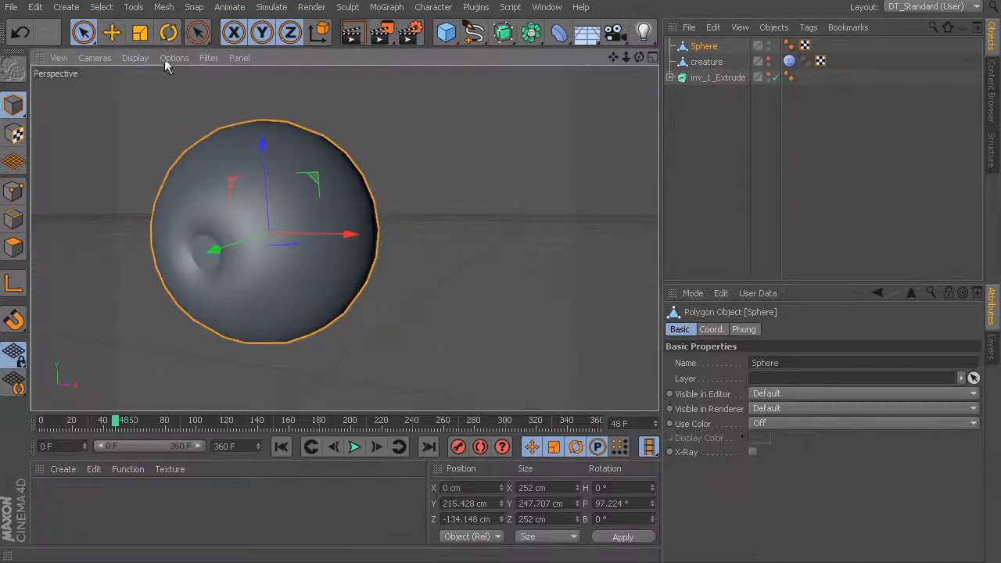
click(134, 57)
click(151, 97)
scroll(340, 214, up, 5)
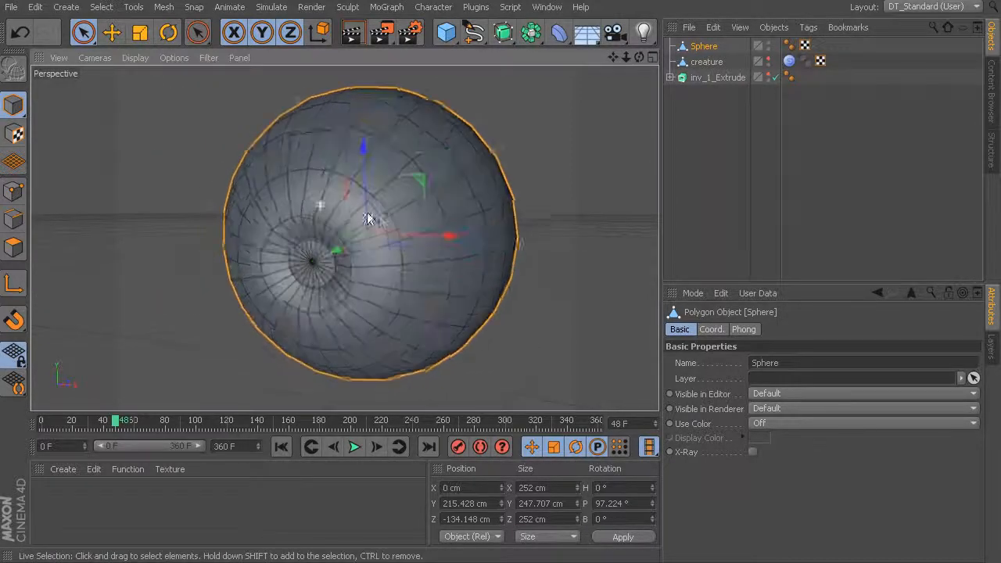
scroll(420, 226, up, 1)
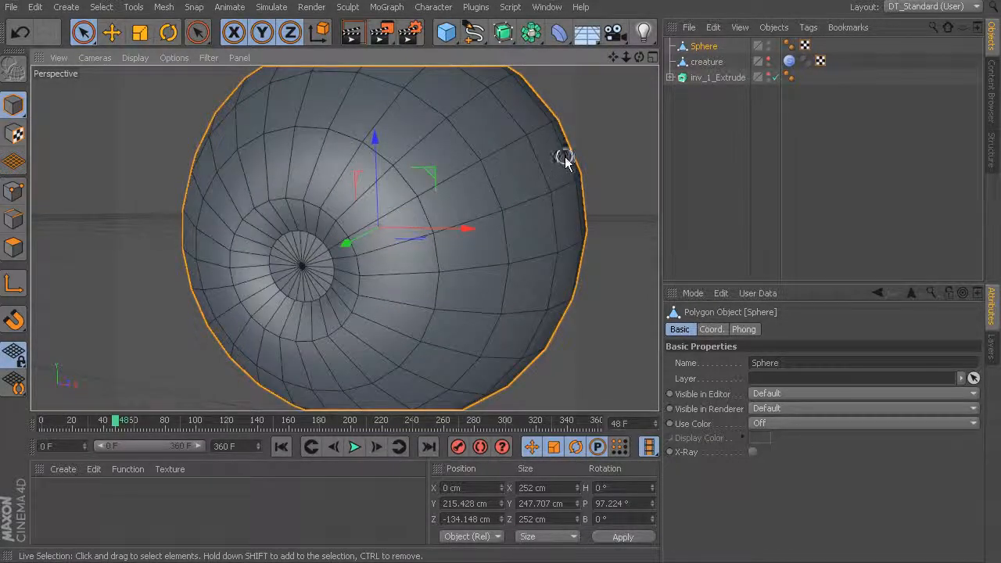
alt+middle_drag(564, 162, 513, 216)
alt+drag(514, 216, 464, 129)
alt+drag(523, 212, 447, 219)
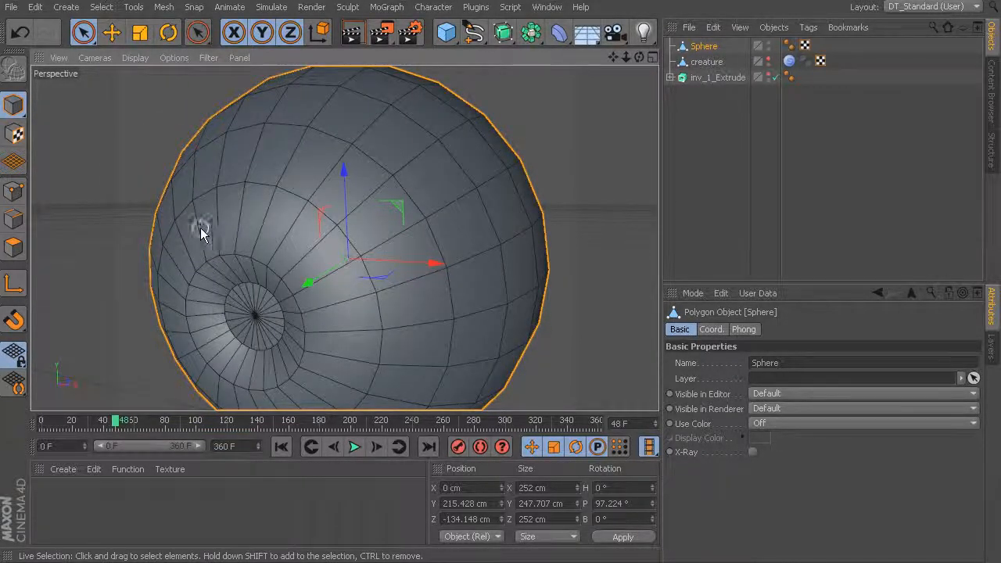
Add a Subdivision Surface and make the eye Sphere its child.
click(503, 32)
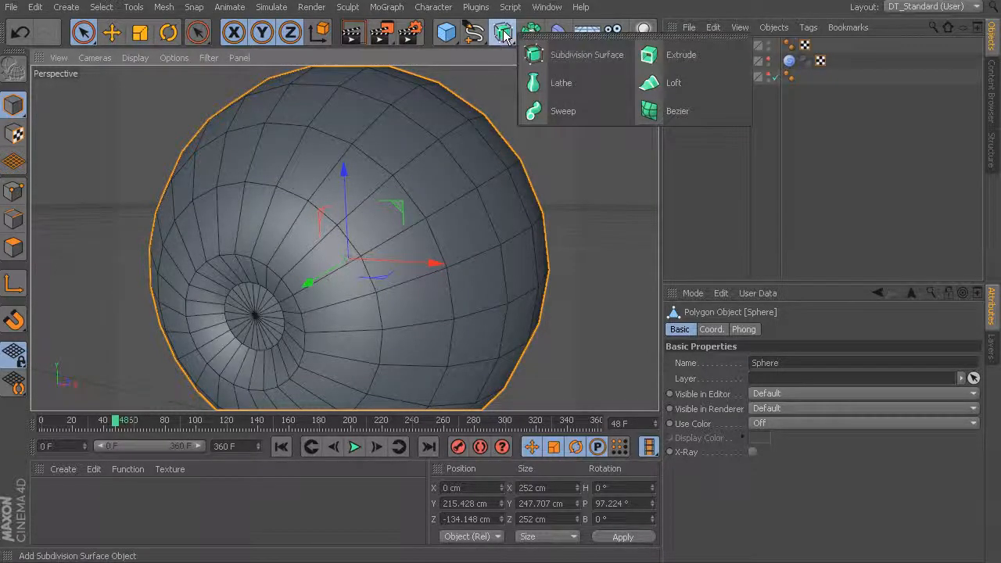
click(569, 56)
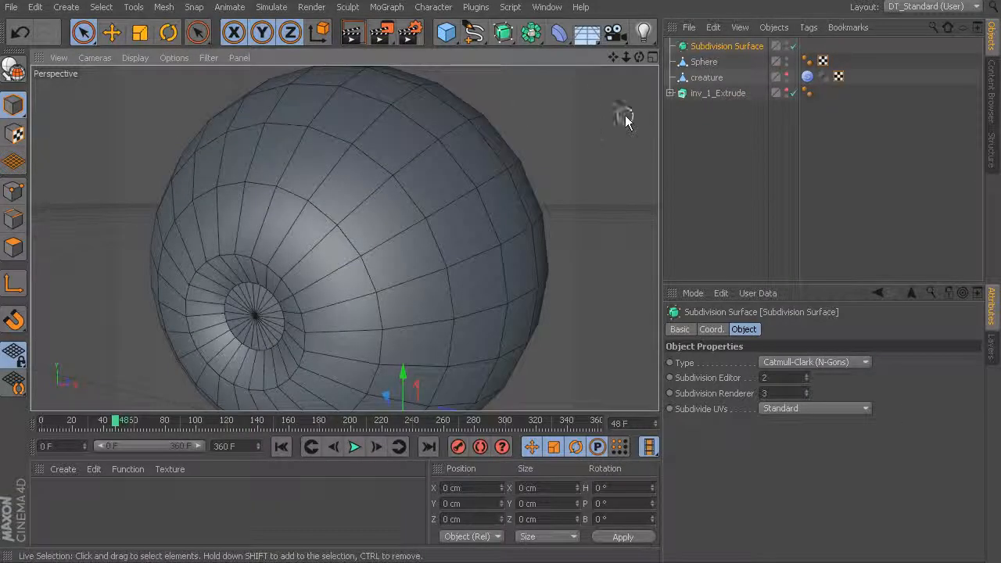
click(703, 62)
drag(727, 54, 726, 47)
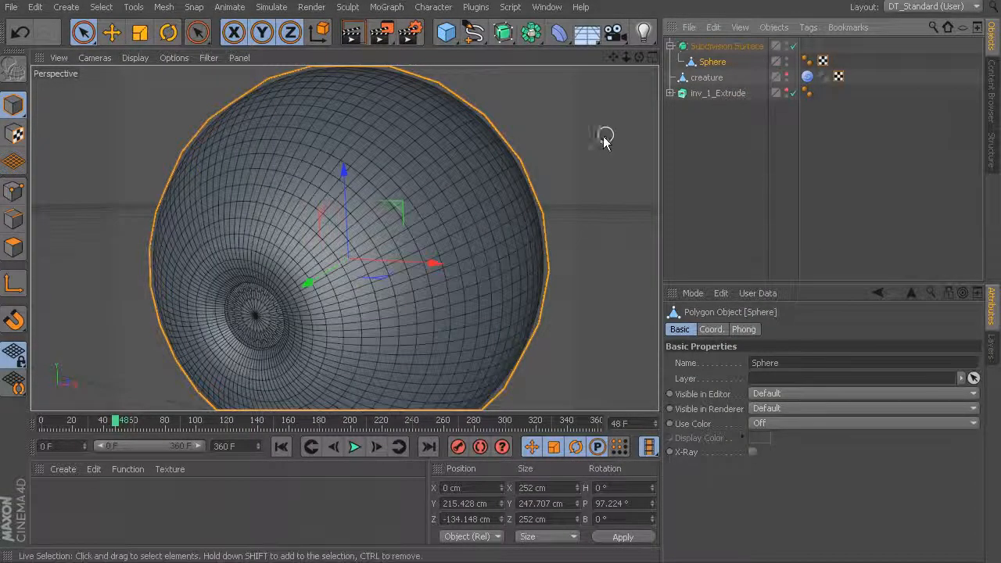
click(571, 143)
alt+middle_drag(513, 216, 547, 160)
alt+right_drag(483, 203, 546, 221)
alt+middle_drag(488, 224, 530, 220)
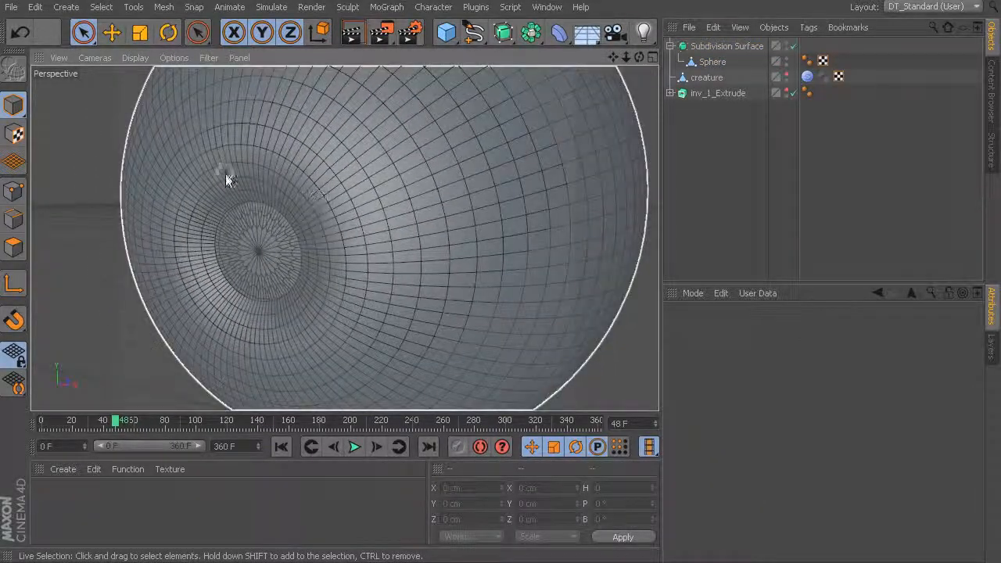
Turn off the Subdivision Surface to expose the eye's base mesh around the iris.
click(793, 46)
alt+middle_drag(374, 209, 420, 200)
alt+right_drag(420, 199, 371, 221)
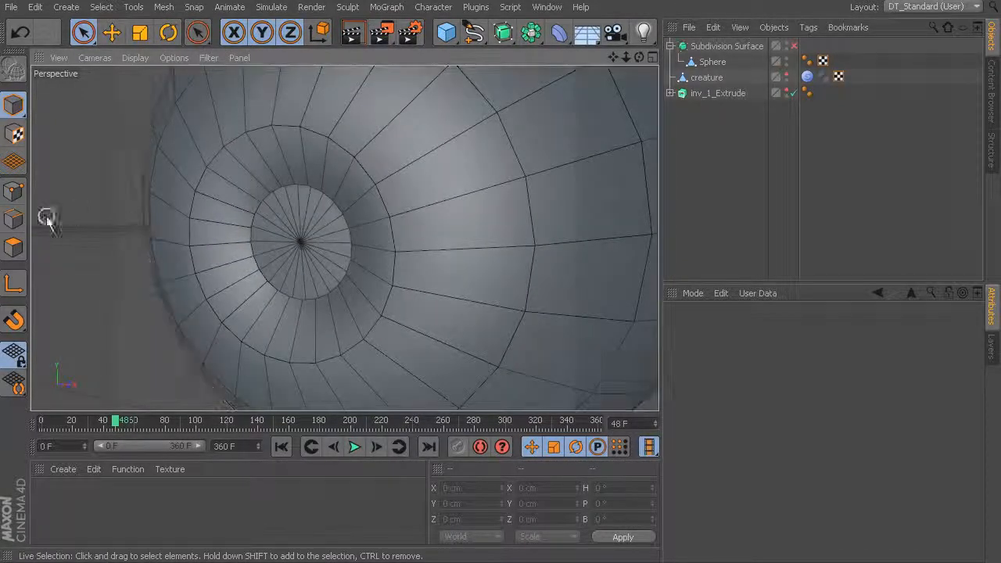
Edit the Sphere in polygon mode and make a Knife loop cut just outside the iris rim at about 5.476 % offset.
click(17, 244)
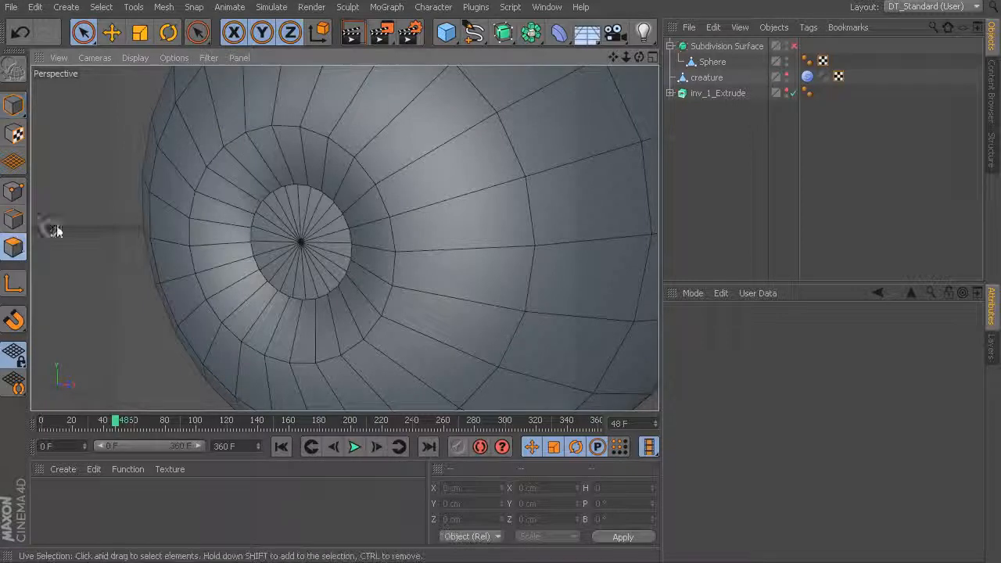
right_click(98, 114)
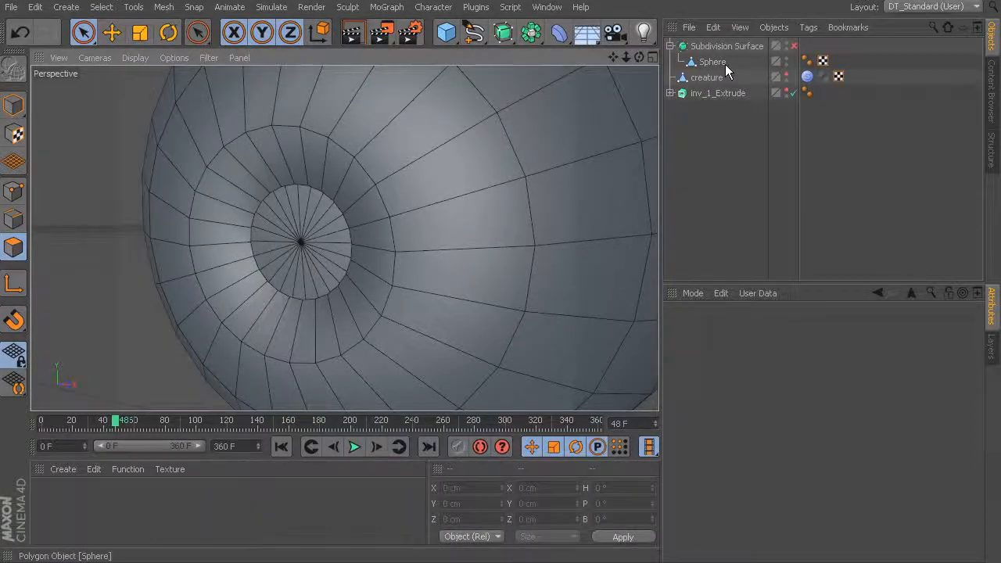
click(725, 63)
right_click(82, 149)
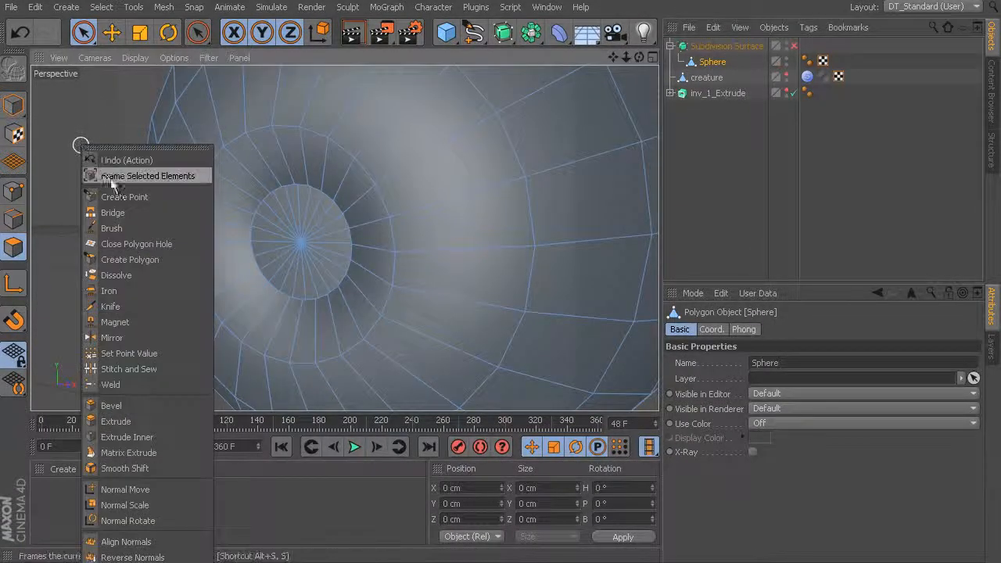
click(119, 304)
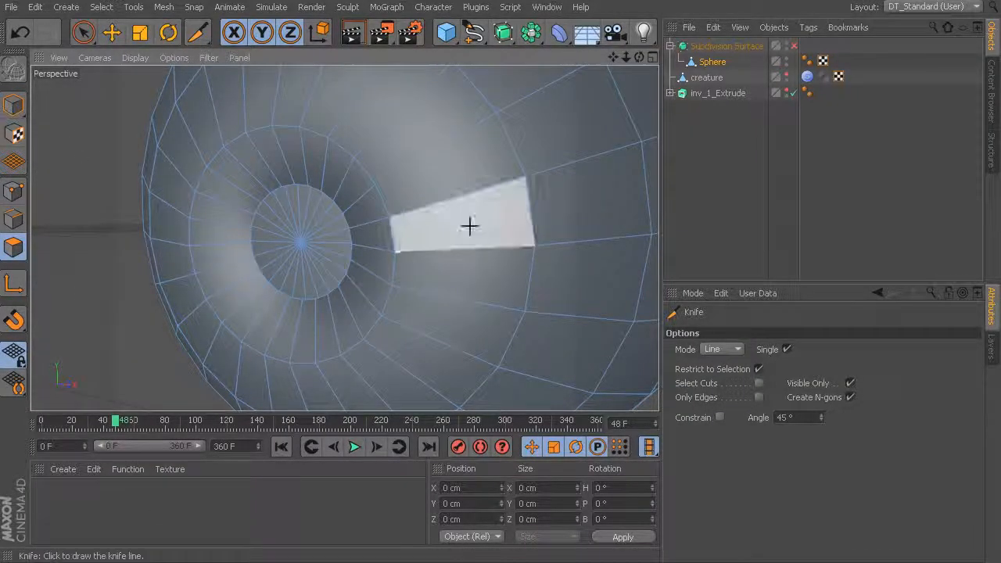
click(729, 350)
click(717, 412)
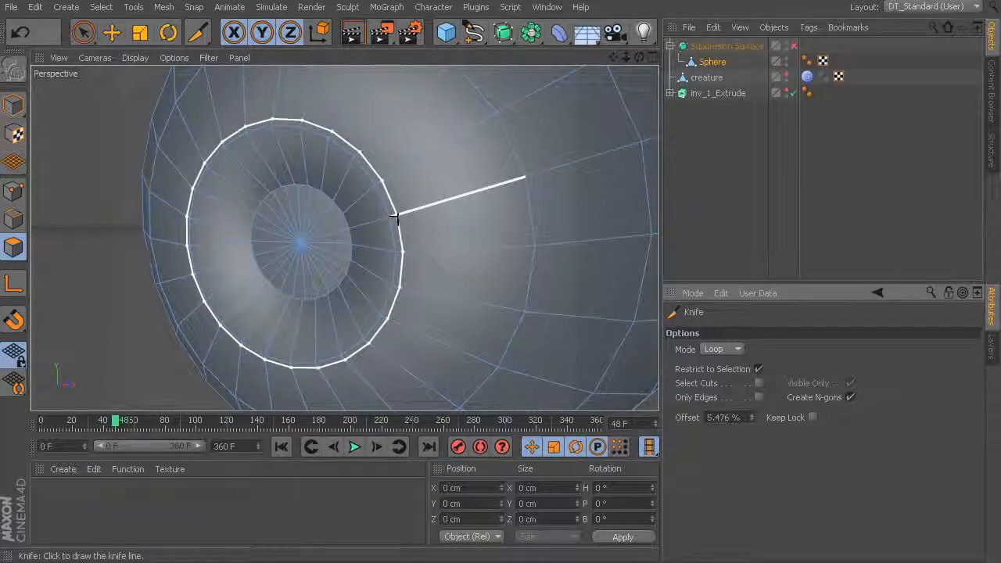
click(397, 218)
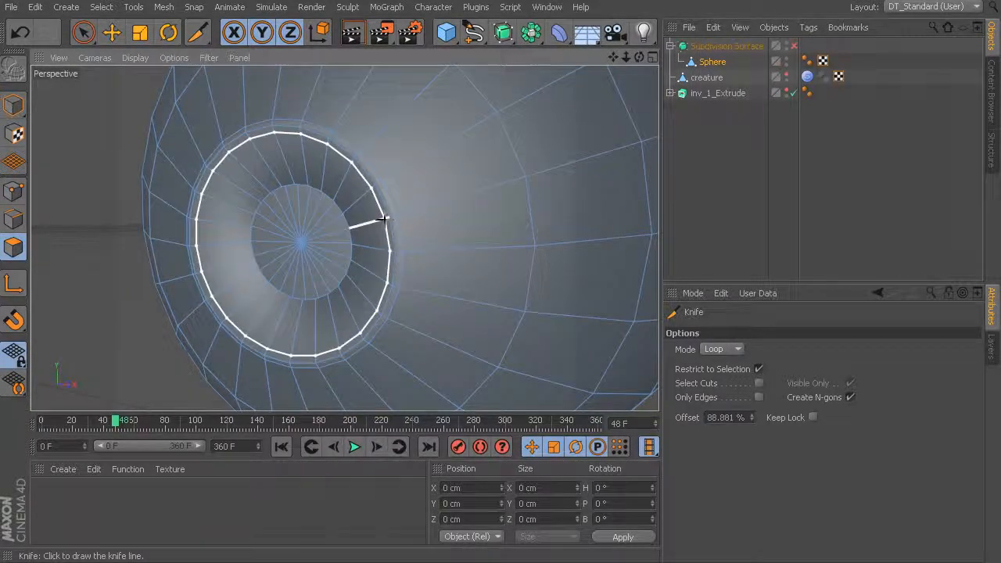
Turn on the Subdivision Surface, switch the viewport to Gouraud Shading without lines, and examine the smoothed iris rim and pupil.
click(83, 33)
click(793, 46)
click(80, 111)
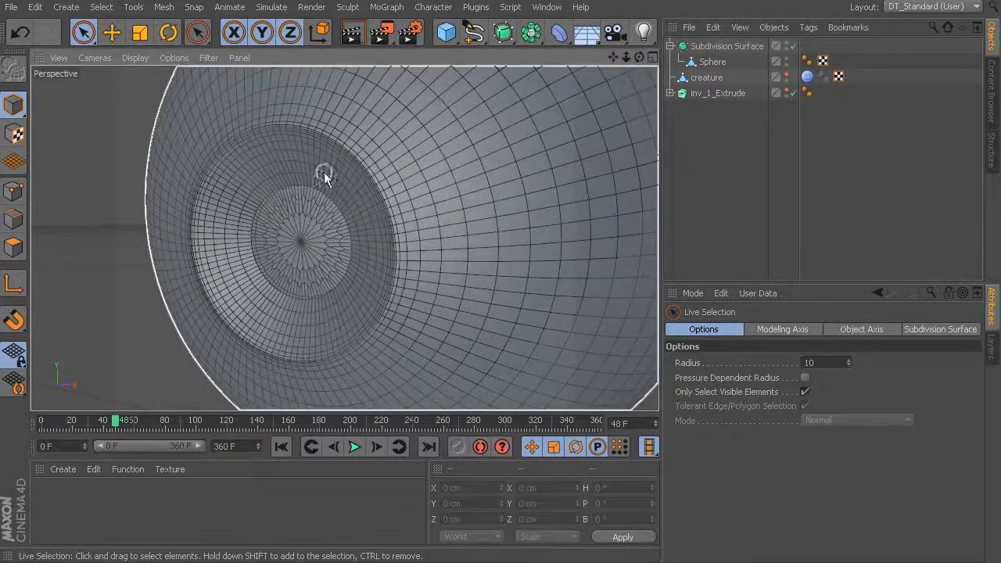
scroll(305, 174, down, 5)
click(144, 57)
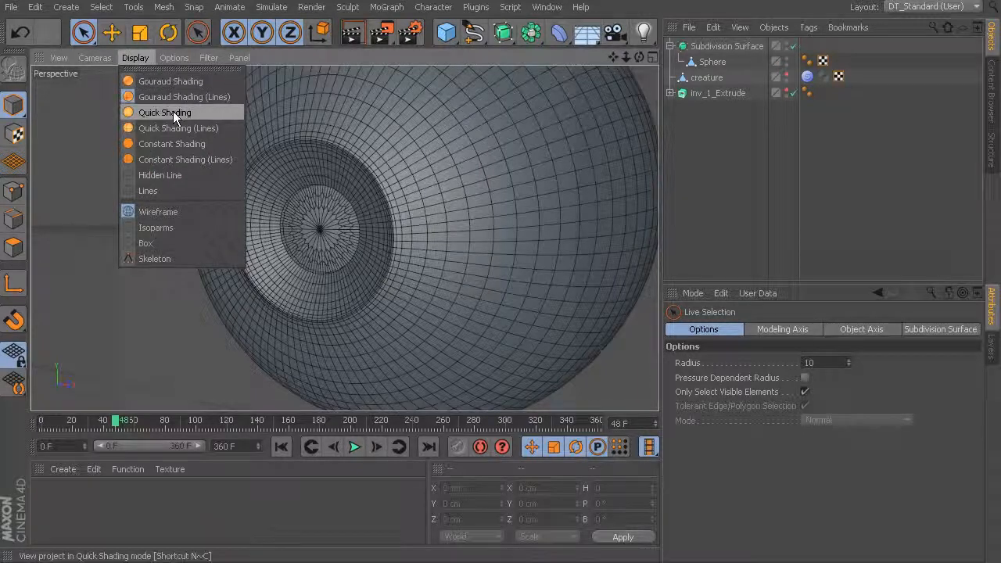
click(178, 82)
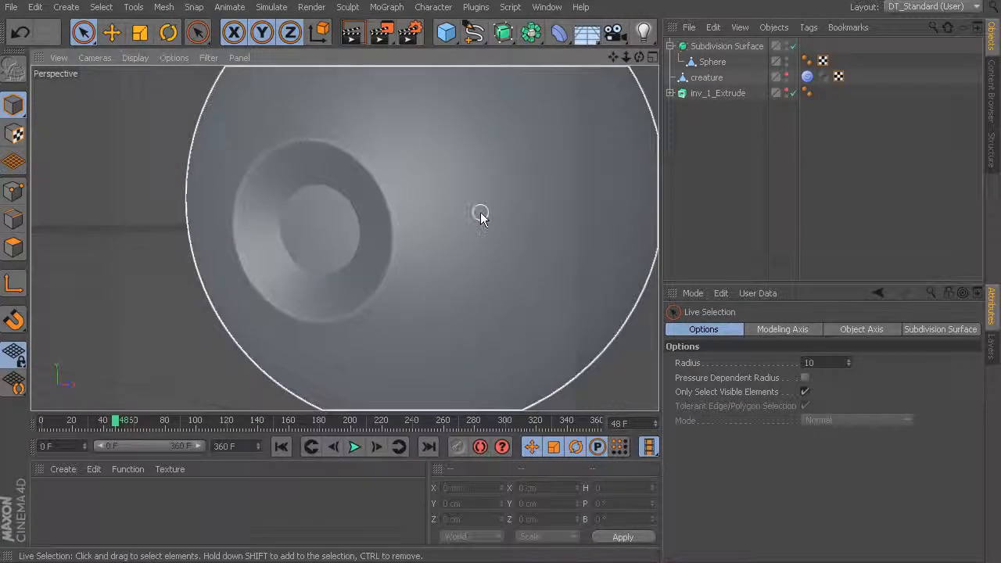
scroll(480, 212, down, 3)
scroll(480, 212, up, 2)
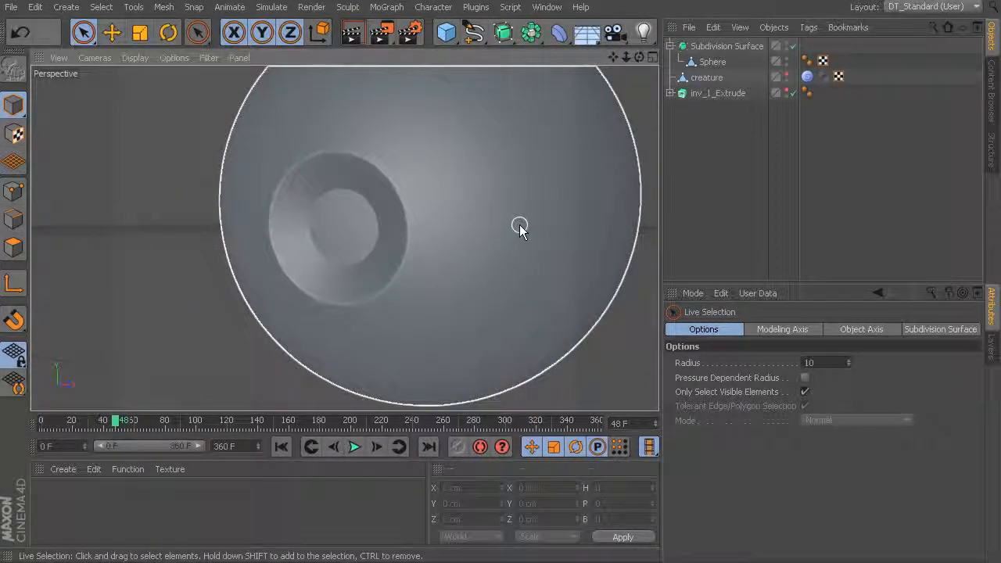
alt+drag(519, 224, 485, 221)
alt+middle_drag(485, 221, 438, 212)
alt+drag(438, 212, 427, 205)
alt+right_drag(440, 205, 491, 221)
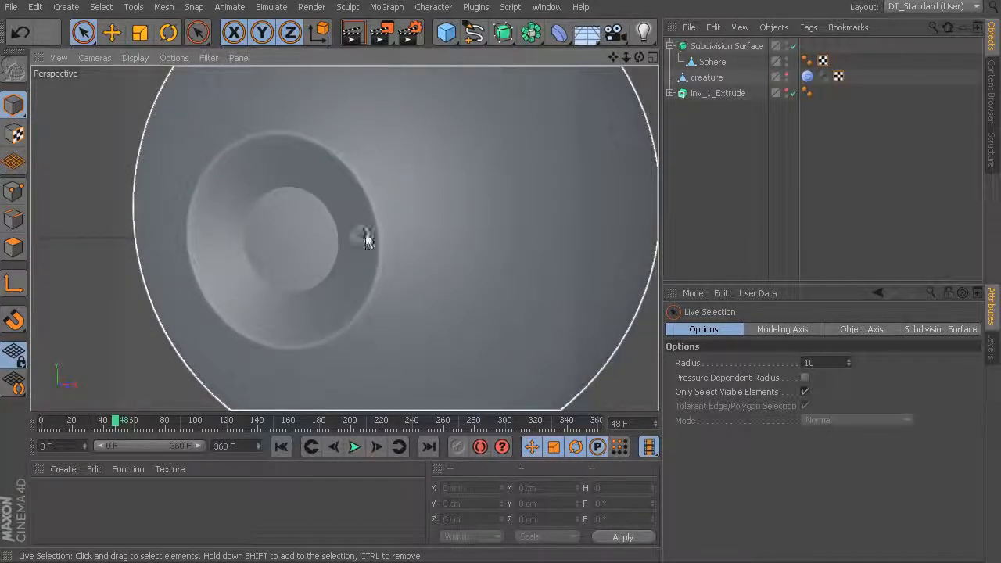
Turn off the Subdivision Surface and return to polygon mode with the viewport in Gouraud Shading (Lines).
click(793, 45)
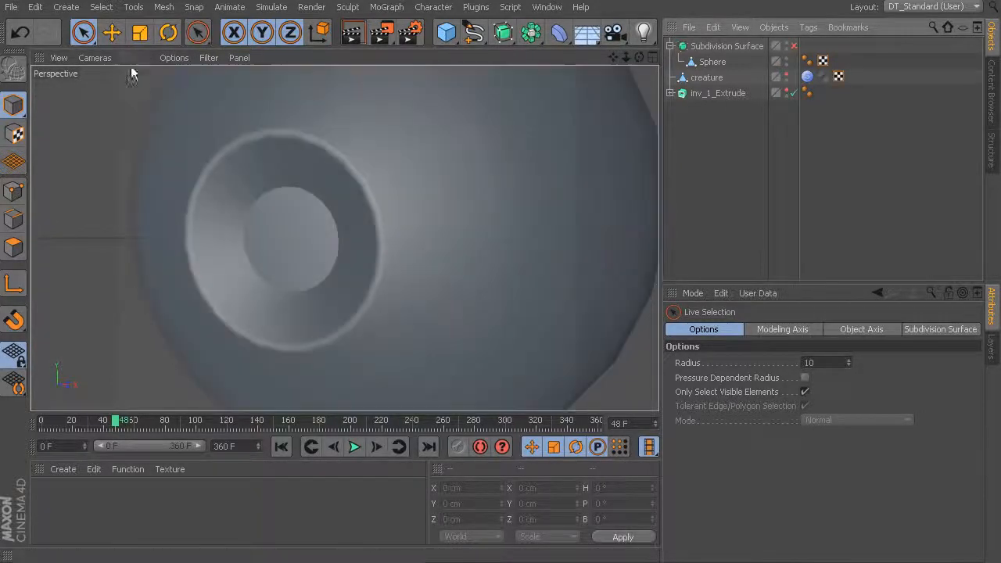
click(13, 247)
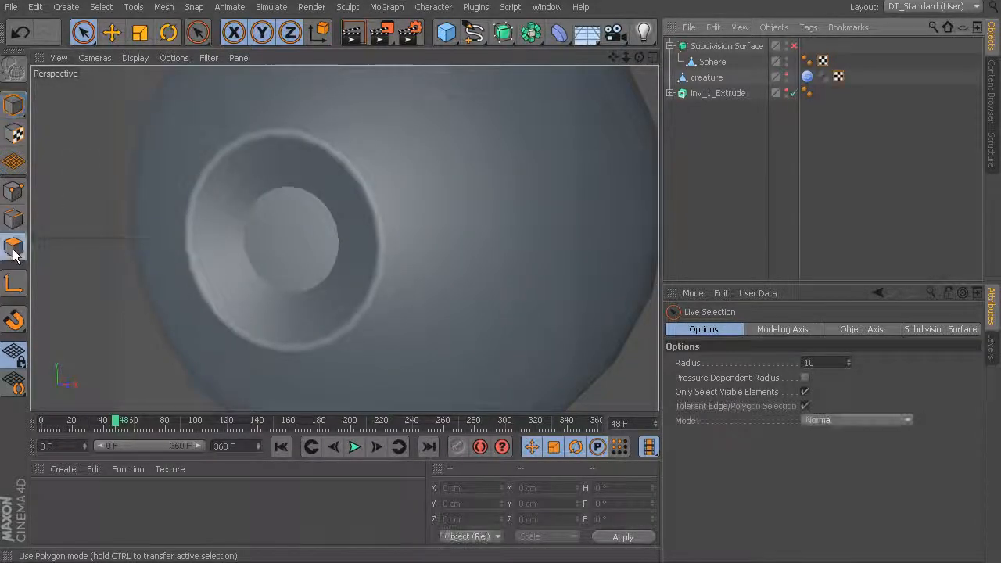
click(135, 57)
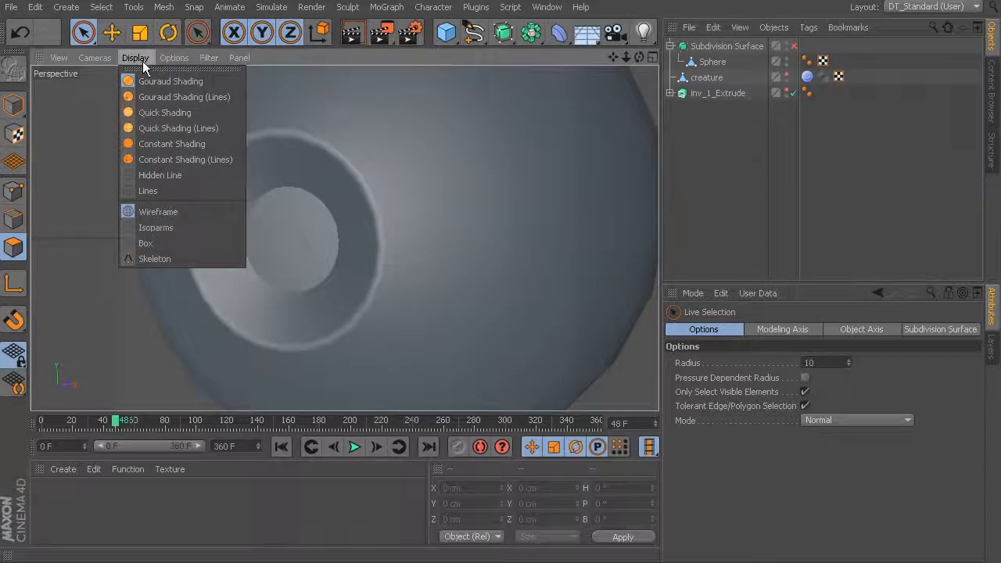
click(160, 97)
Select all pupil polygons in the centre of the Sphere's iris and store them with Set Selection.
alt+drag(359, 181, 393, 180)
scroll(460, 165, down, 3)
alt+middle_drag(499, 166, 477, 167)
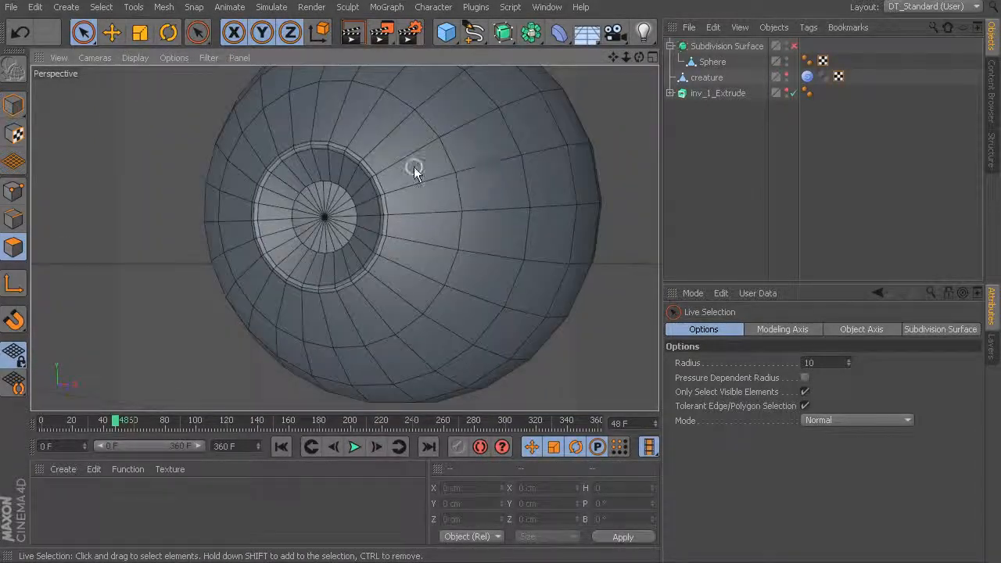
alt+right_drag(414, 168, 460, 175)
alt+drag(482, 241, 383, 160)
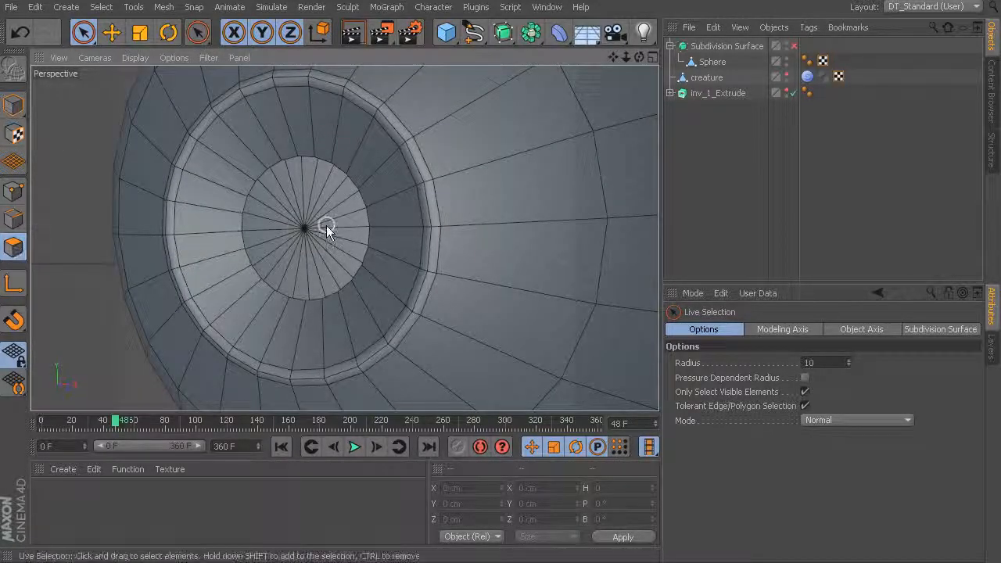
click(712, 64)
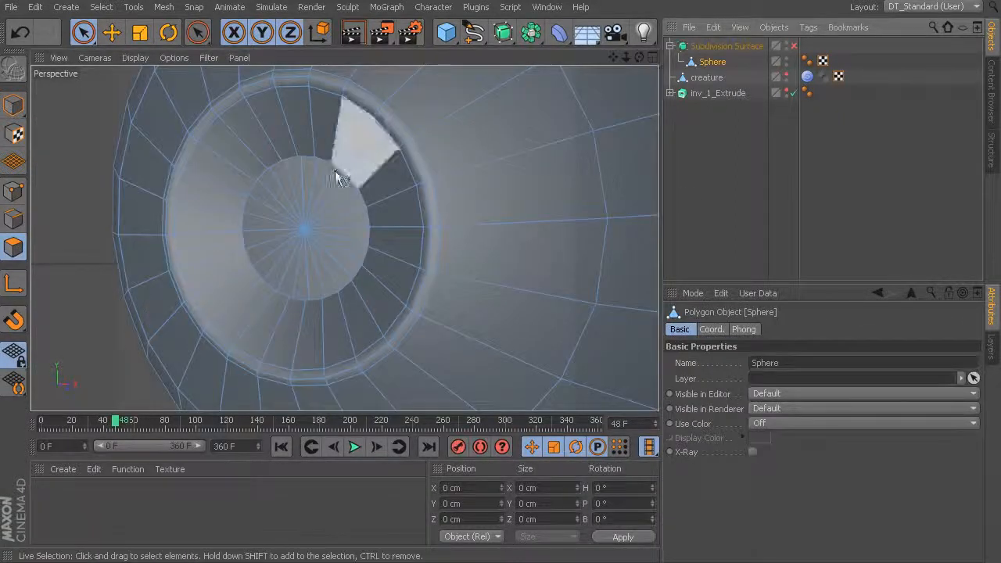
drag(289, 217, 299, 223)
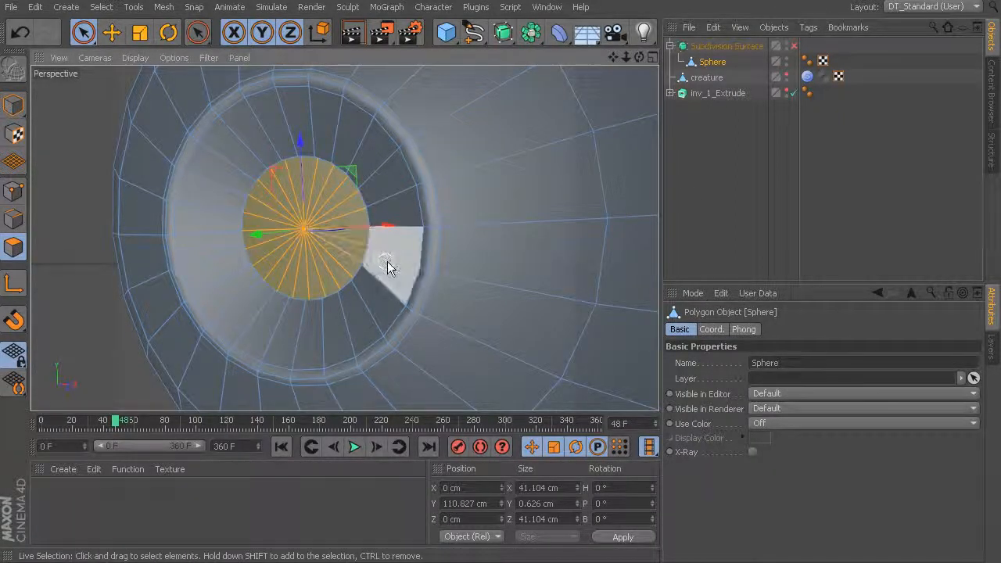
click(67, 8)
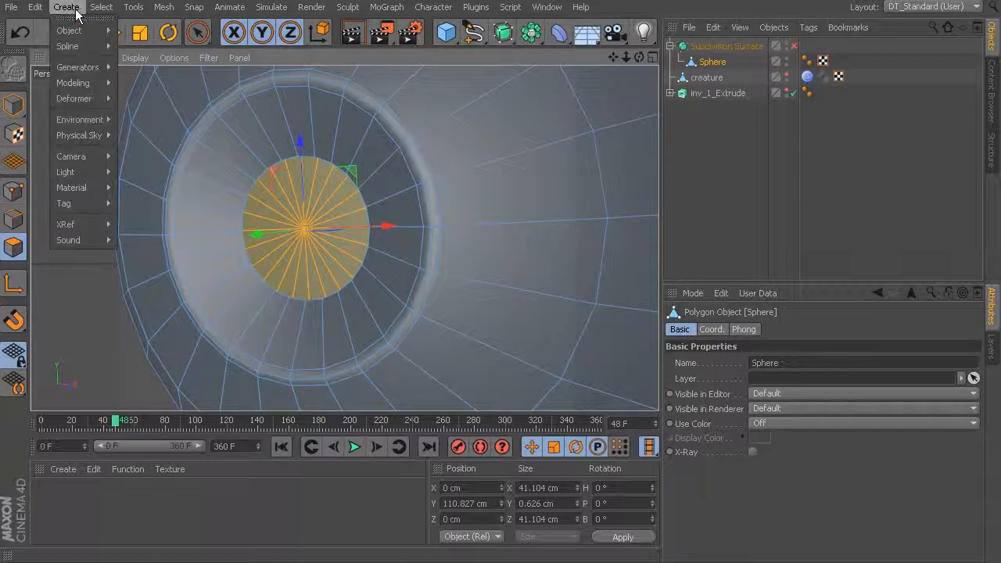
mouse_move(99, 9)
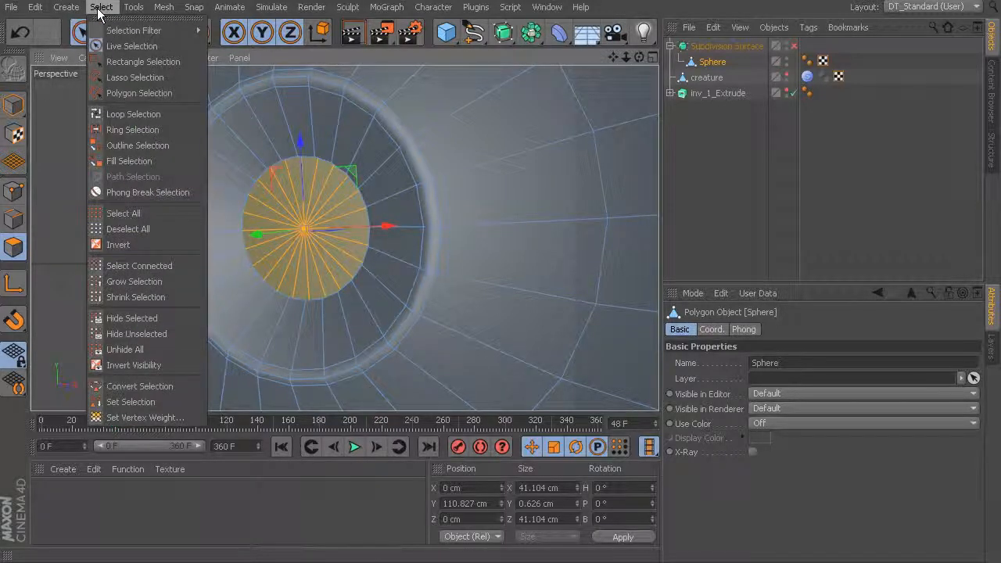
click(151, 401)
Rename the new polygon selection tag as pupil.
click(791, 351)
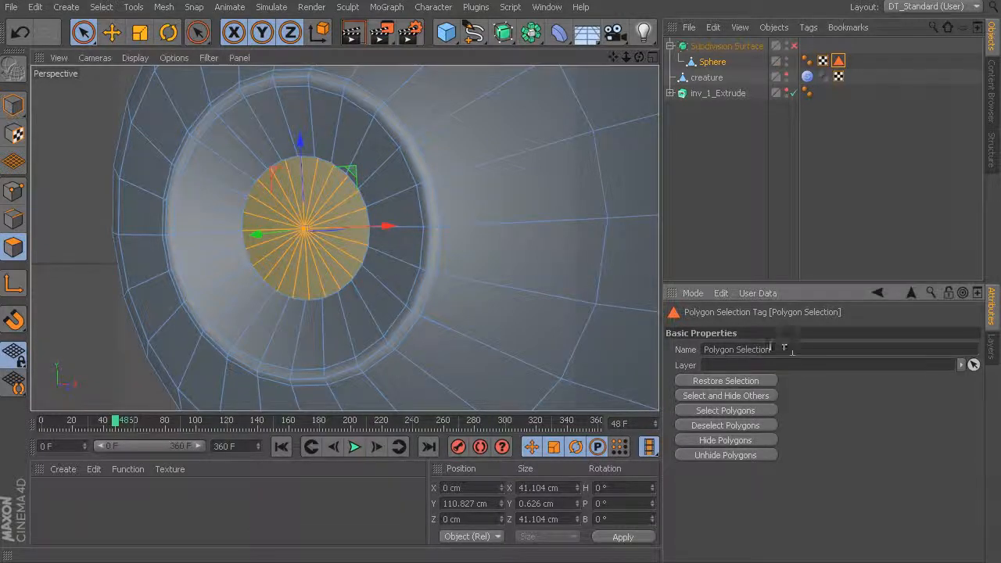
text(pu)
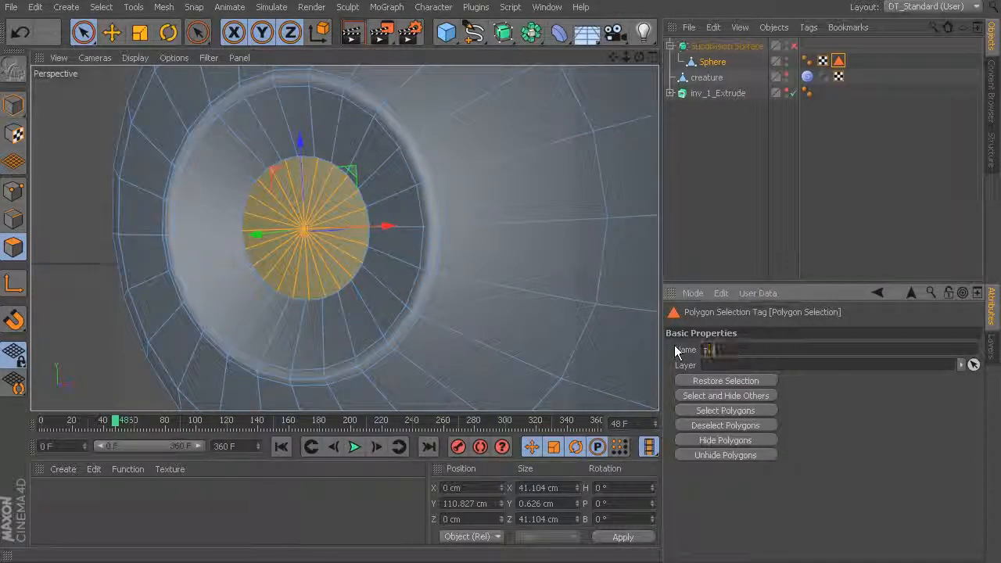
text(pil)
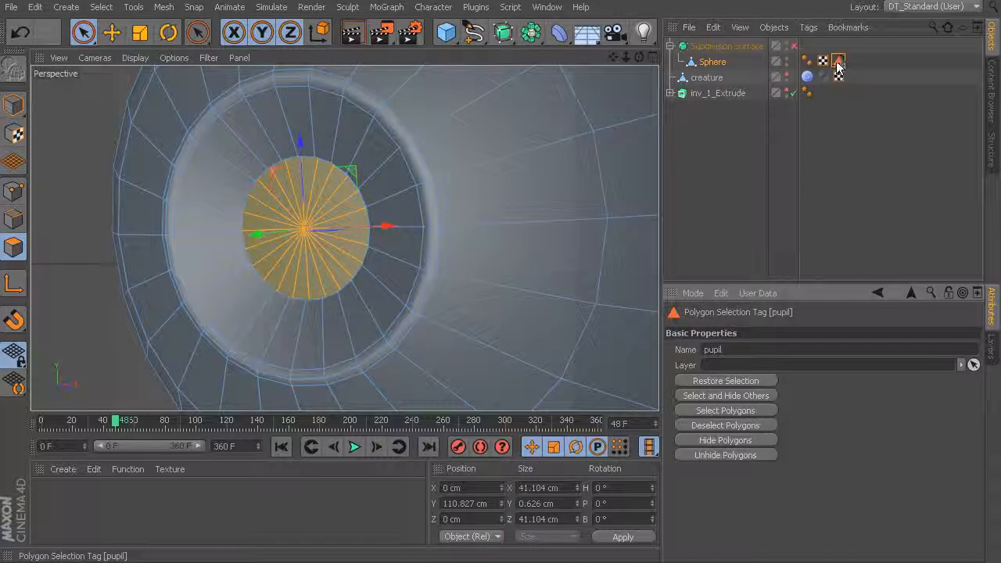
Test the pupil tag by clearing the selection and restoring its stored polygons, and clear the selection again.
click(64, 135)
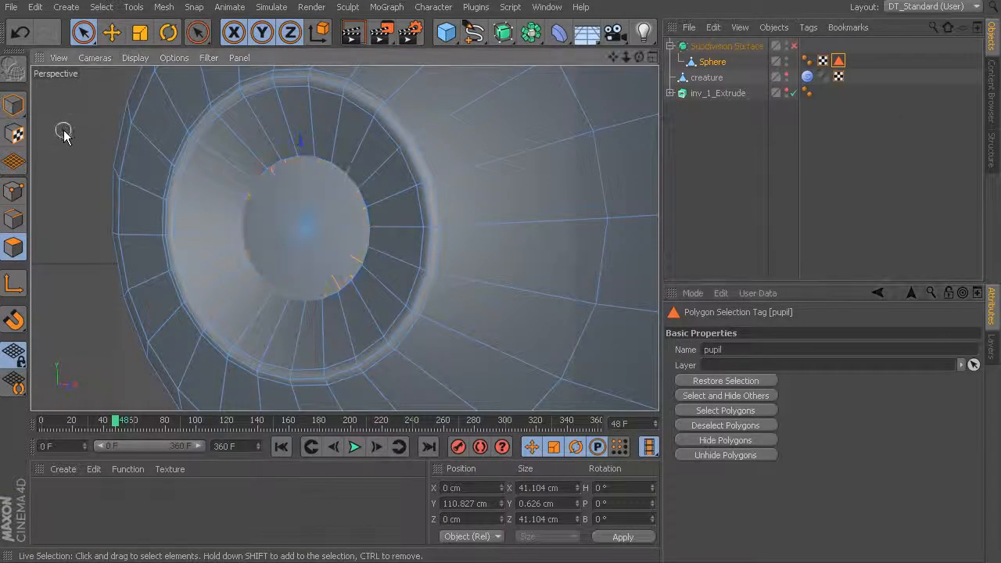
click(837, 62)
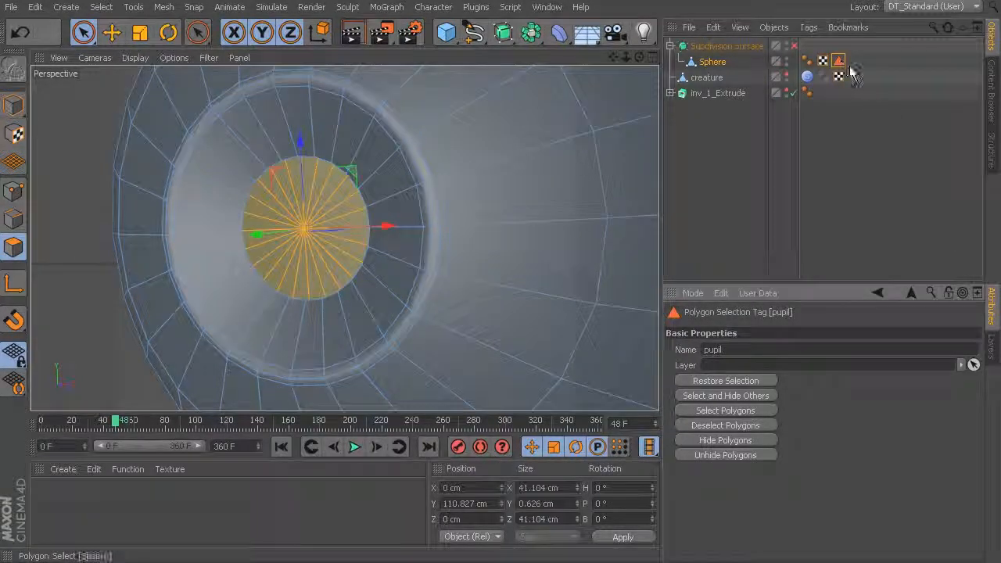
click(67, 129)
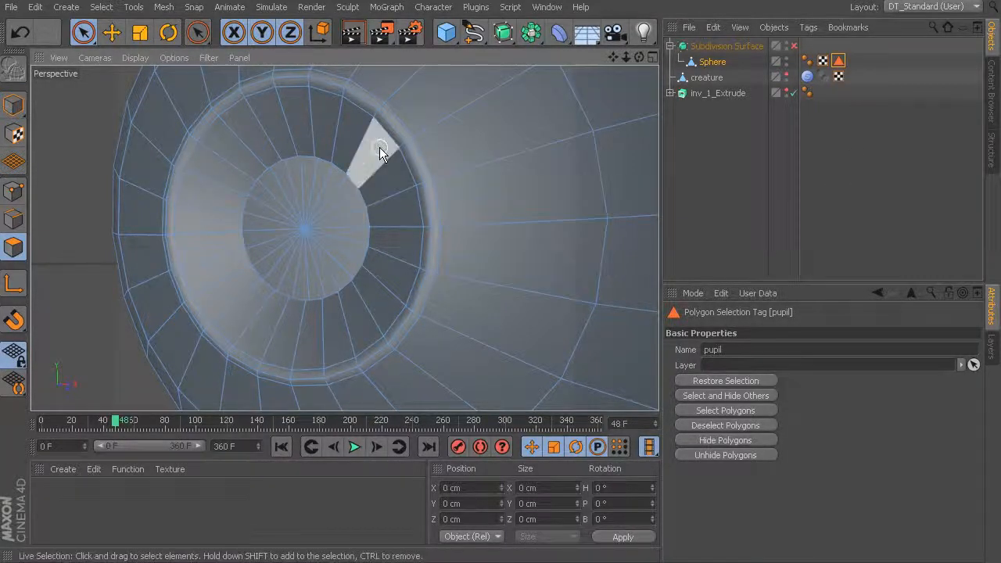
Select the ring of iris polygons around the pupil, grow the selection, and try to store it with Set Selection.
mouse_move(373, 161)
mouse_down()
mouse_move(317, 132)
mouse_move(205, 226)
mouse_move(286, 312)
mouse_move(404, 268)
mouse_move(395, 187)
mouse_up()
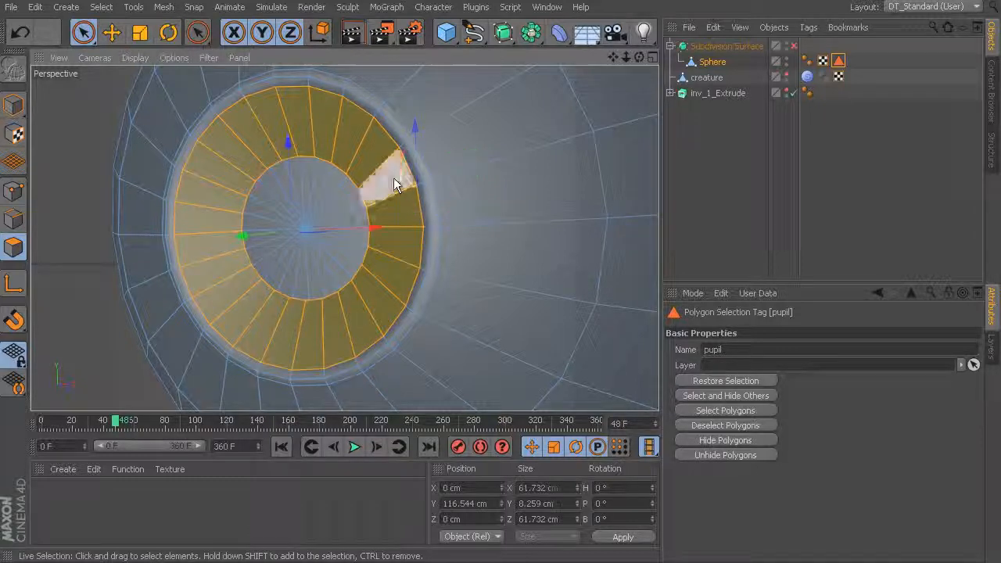
click(101, 7)
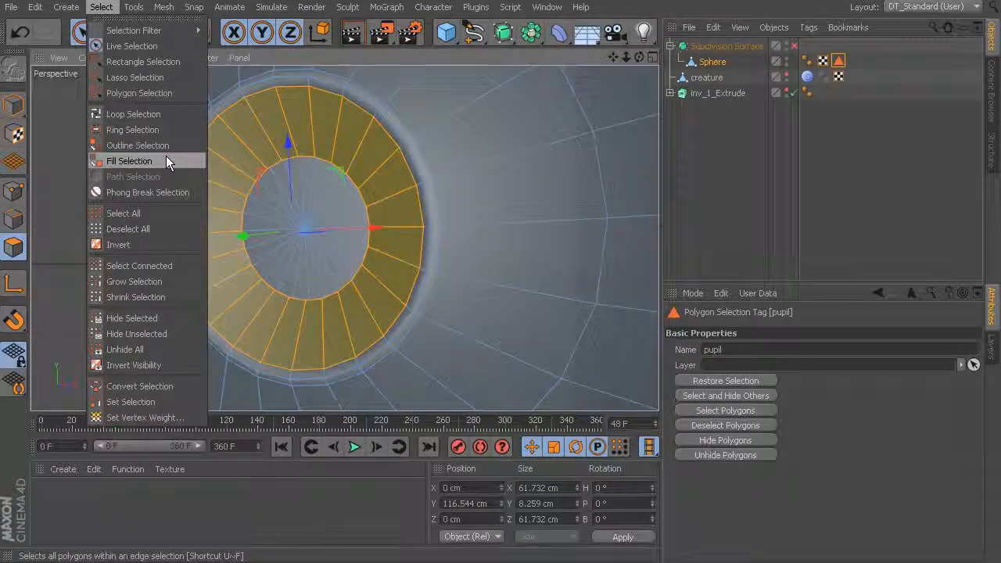
click(181, 282)
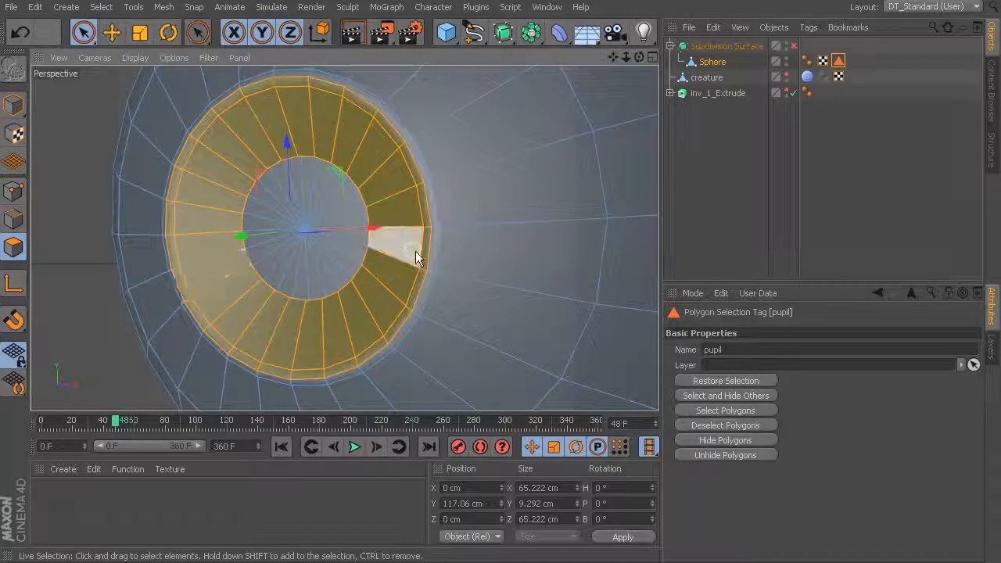
click(102, 8)
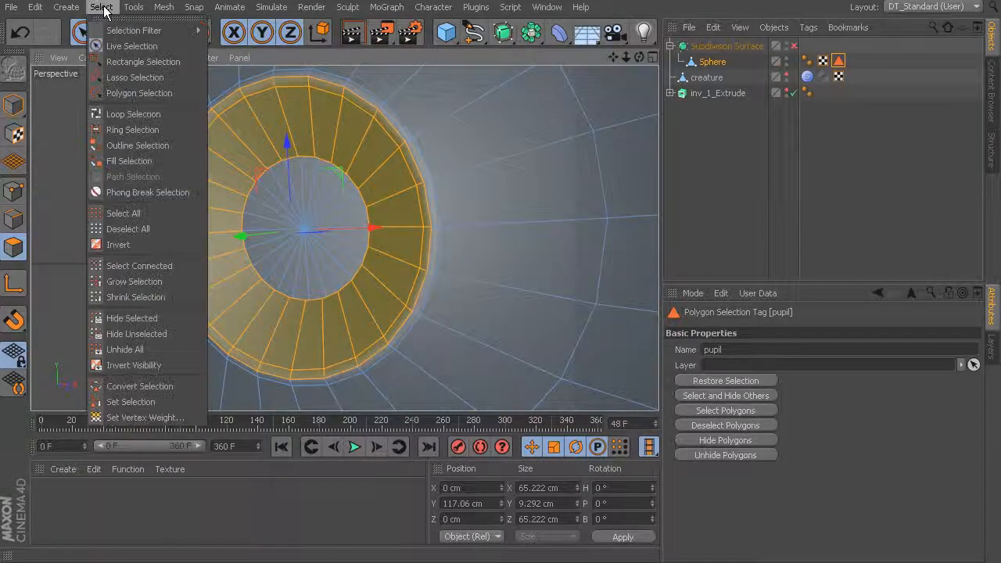
click(188, 401)
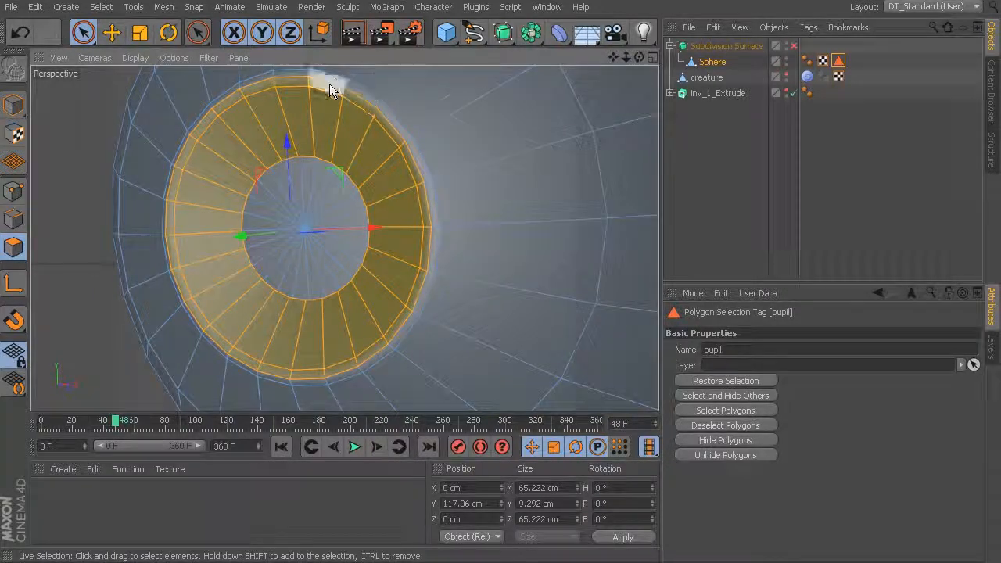
click(102, 8)
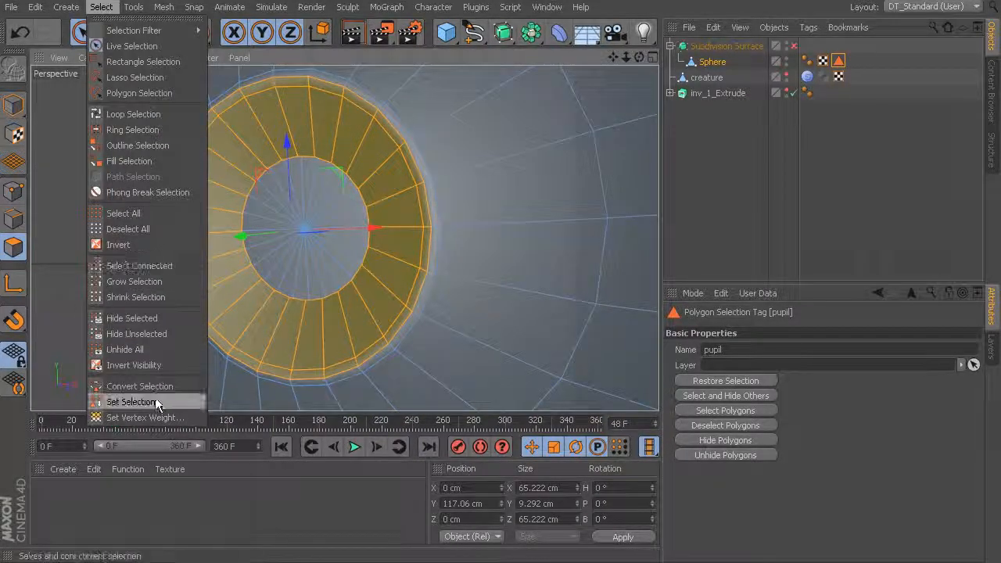
click(300, 92)
Deselect everything and restore the polygons stored in the pupil tag to check them.
click(868, 107)
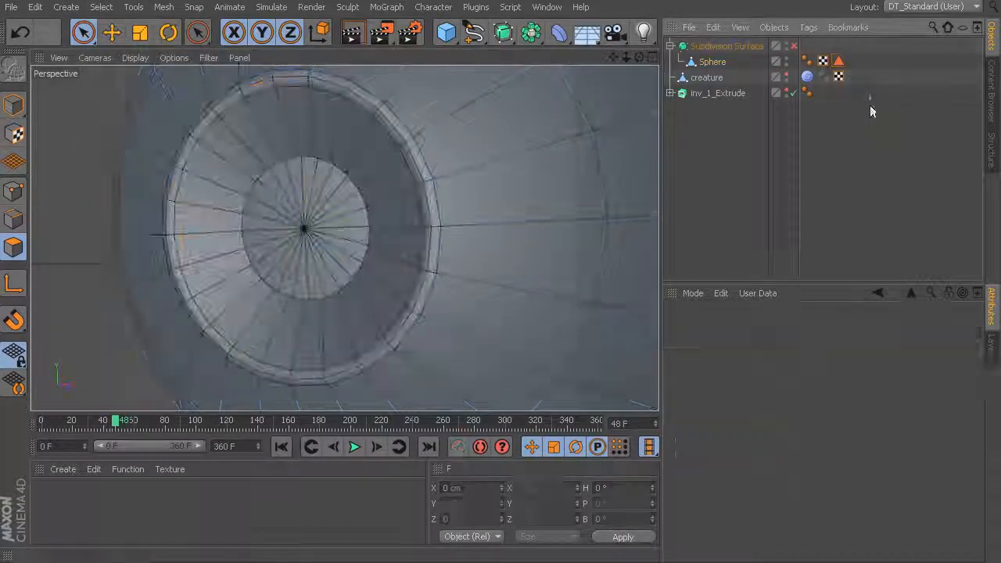
click(837, 62)
double_click(838, 64)
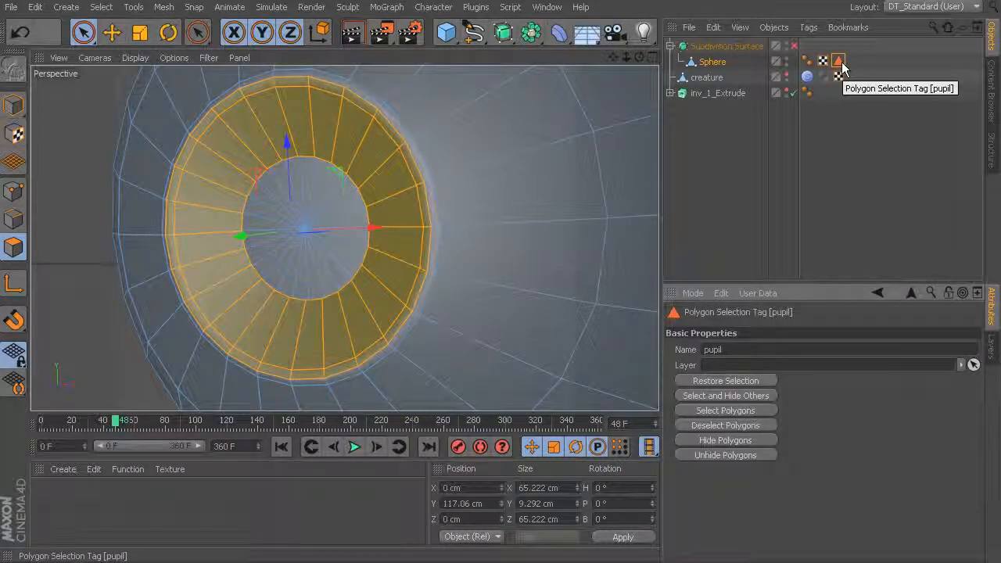
Reselect only the pupil polygons, store them again in the pupil tag, and check the restored selection.
mouse_move(308, 183)
mouse_down()
mouse_move(326, 201)
mouse_move(286, 261)
mouse_move(303, 207)
mouse_up()
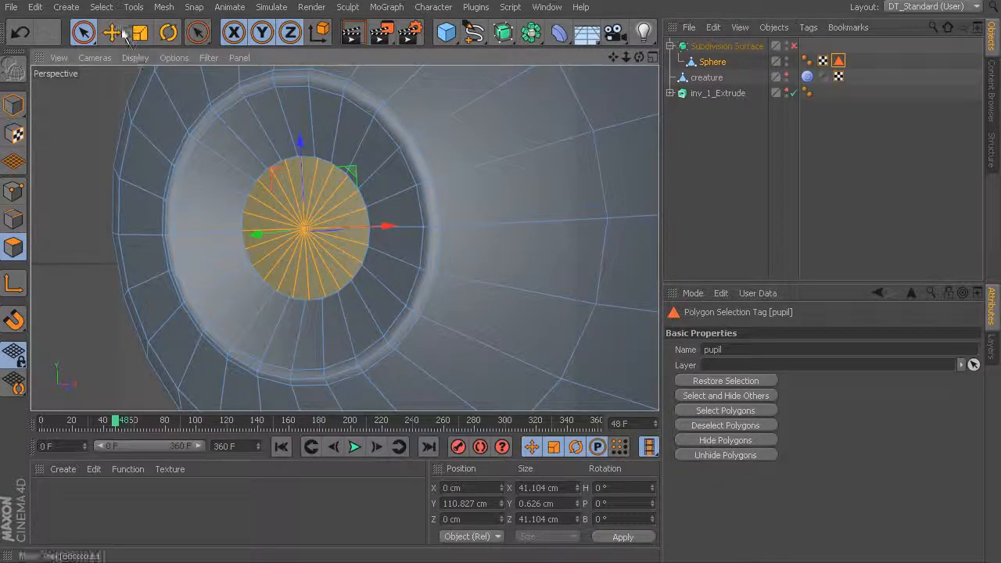
click(101, 7)
click(145, 402)
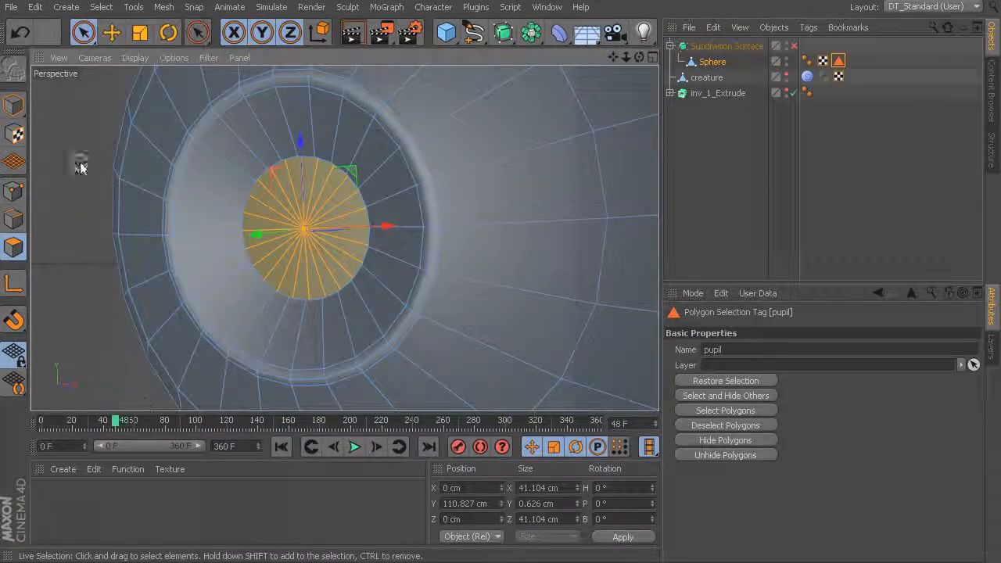
click(77, 161)
click(836, 63)
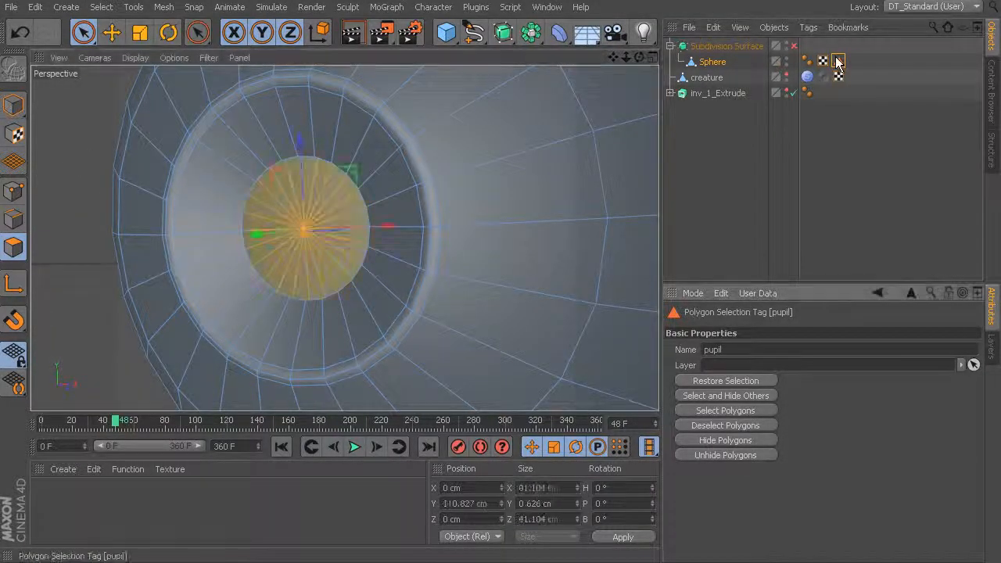
click(89, 156)
Select the full ring of iris polygons around the pupil on the Sphere and grow the selection once.
click(704, 115)
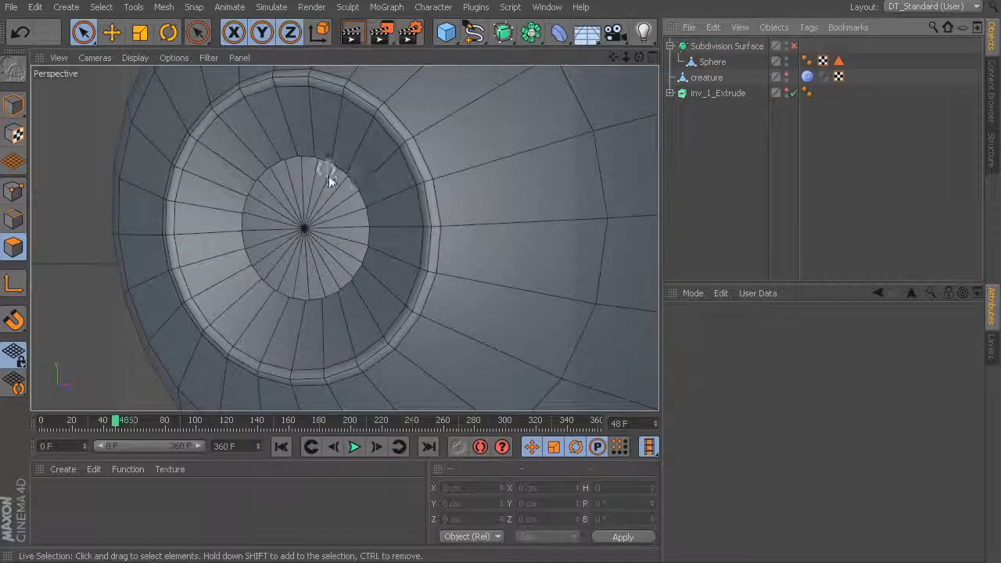
click(710, 61)
mouse_move(368, 150)
mouse_down()
mouse_move(383, 277)
mouse_move(250, 290)
mouse_move(268, 138)
mouse_move(324, 127)
mouse_up()
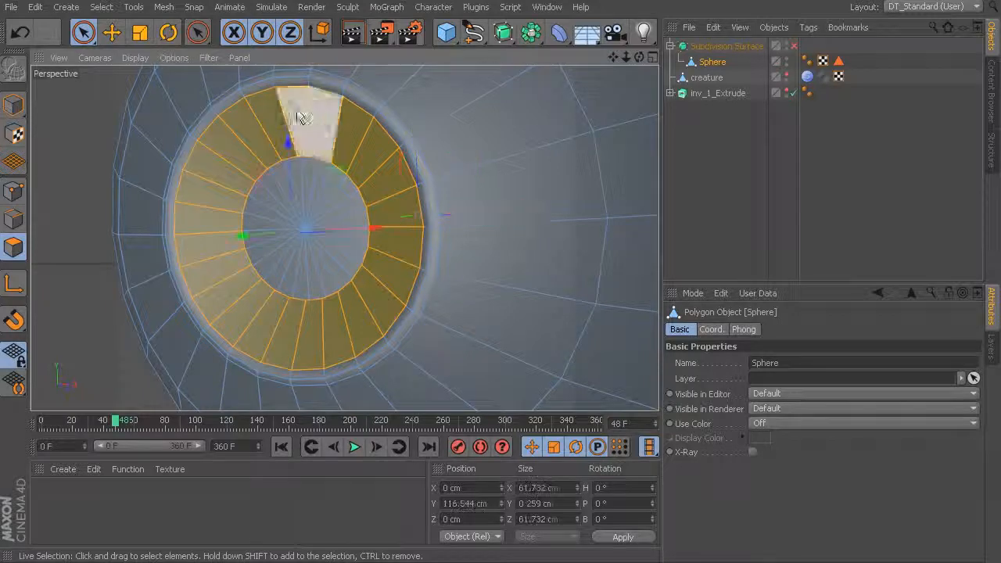
click(101, 6)
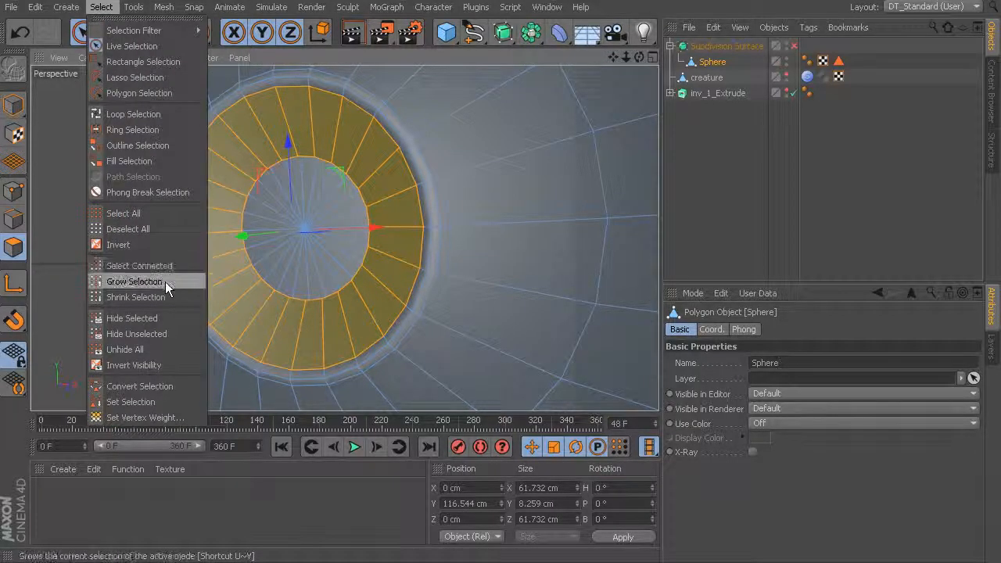
click(167, 283)
Store the selected iris polygons in a new polygon selection tag on the Sphere and name it iris.
click(102, 6)
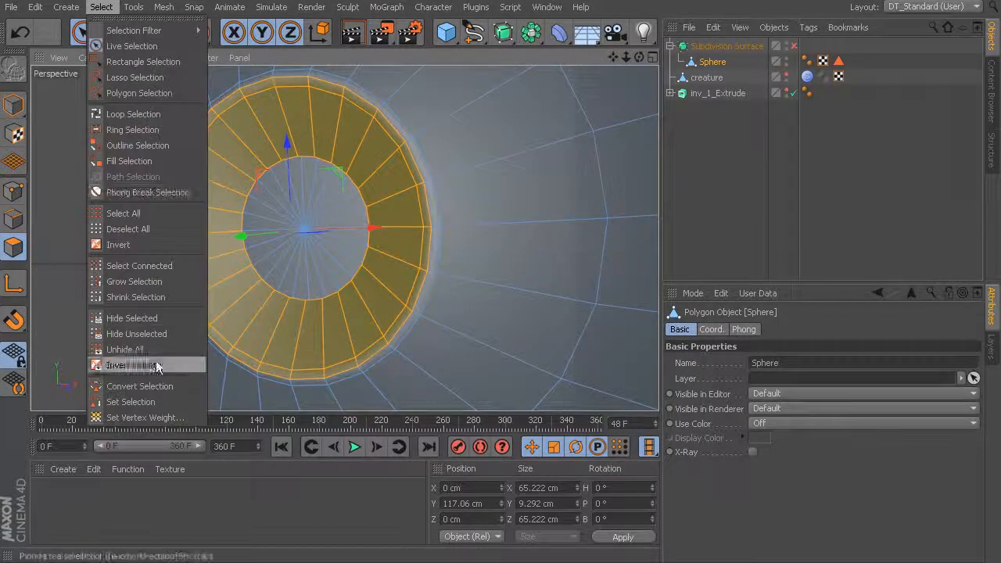
click(135, 400)
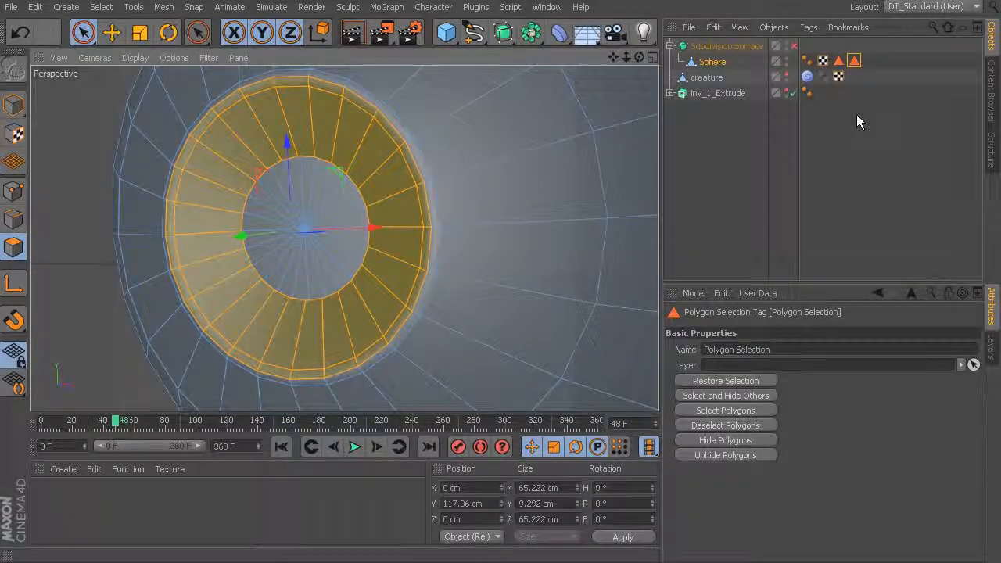
drag(774, 350, 681, 342)
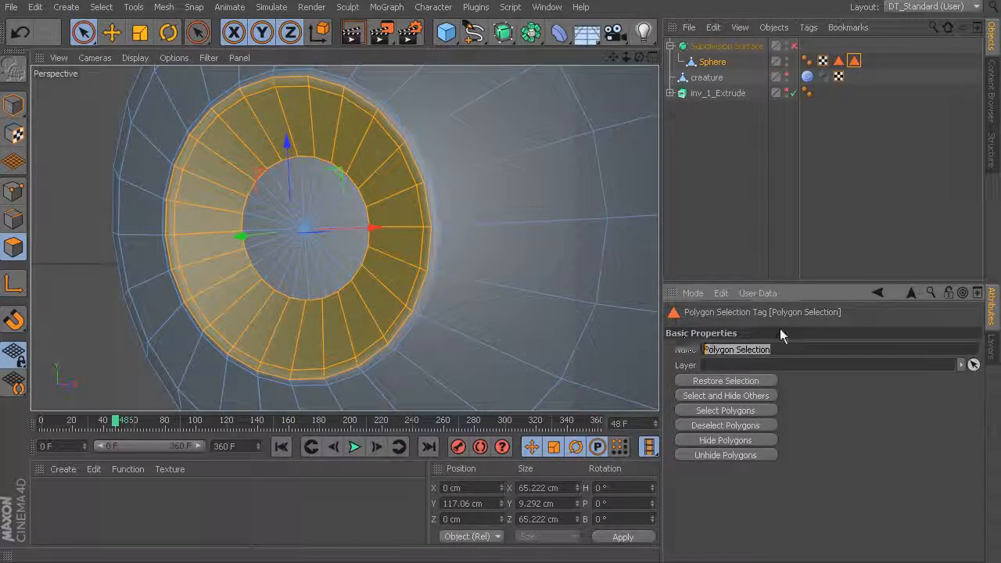
text(iris)
key(Return)
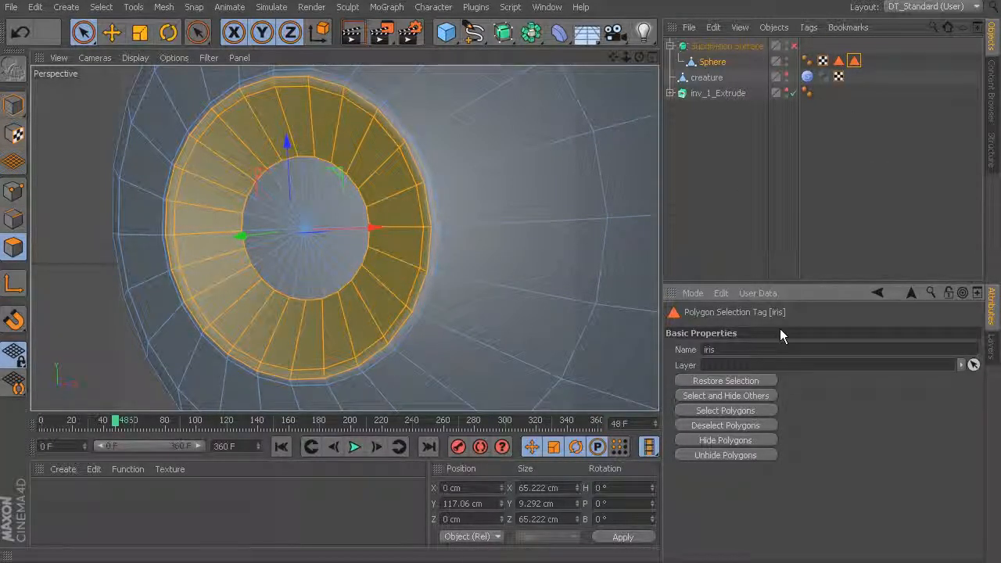
Test the iris tag by clearing the selection and restoring its stored polygons, and clear the selection again.
click(80, 153)
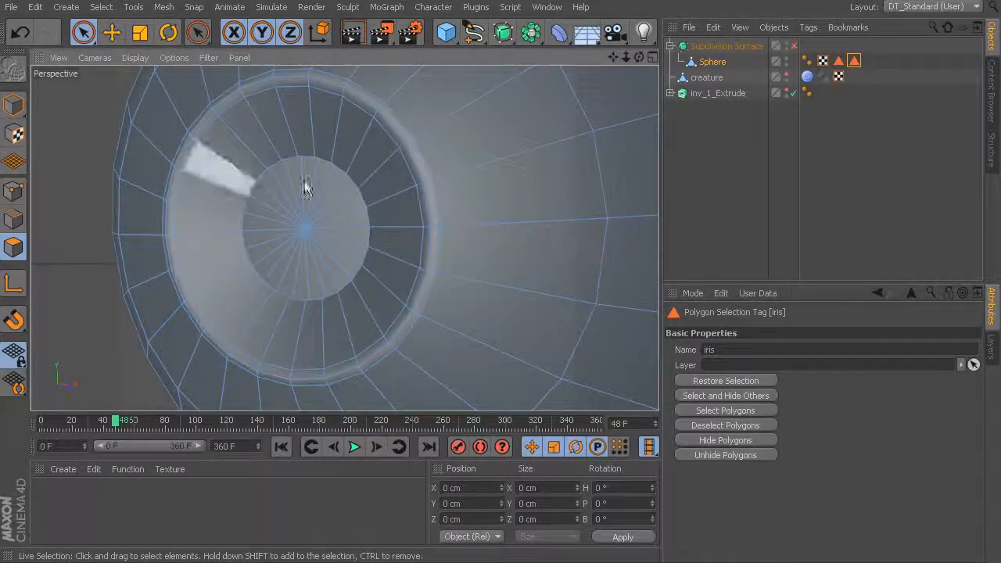
click(838, 61)
click(854, 61)
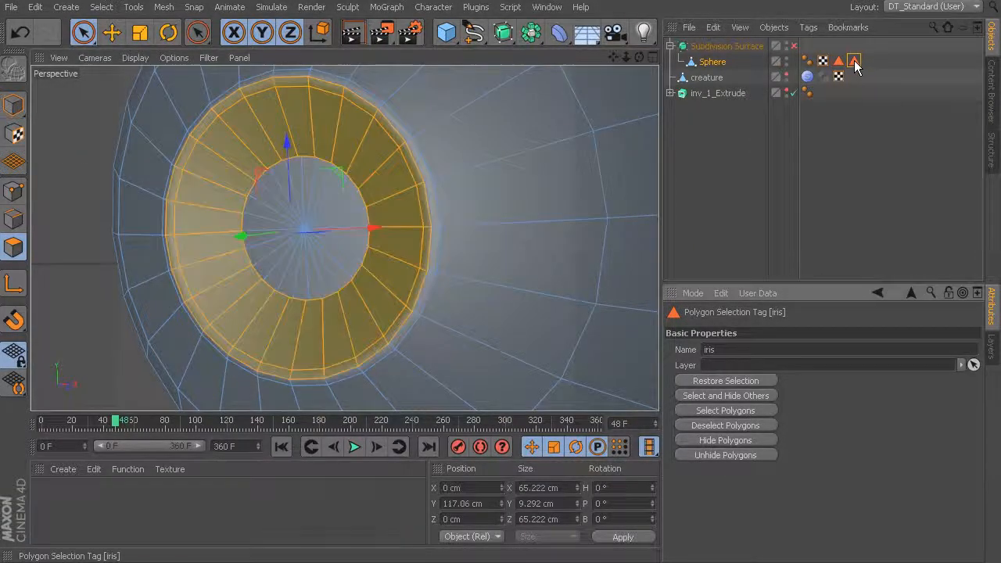
click(87, 143)
Re-enable the Subdivision Surface on the eye, collapse its hierarchy, and make the creature mesh visible around it.
scroll(359, 184, down, 5)
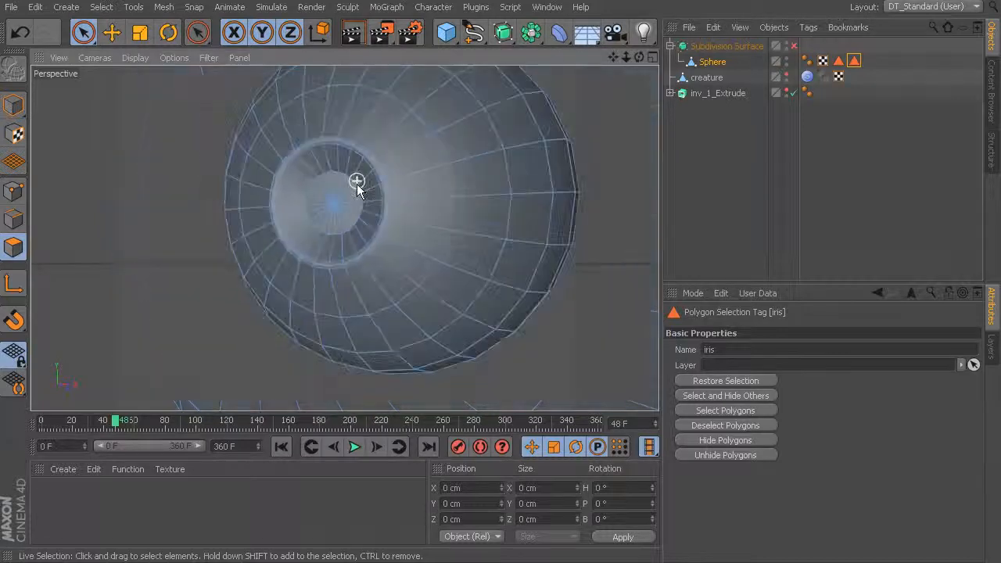
click(794, 46)
click(670, 46)
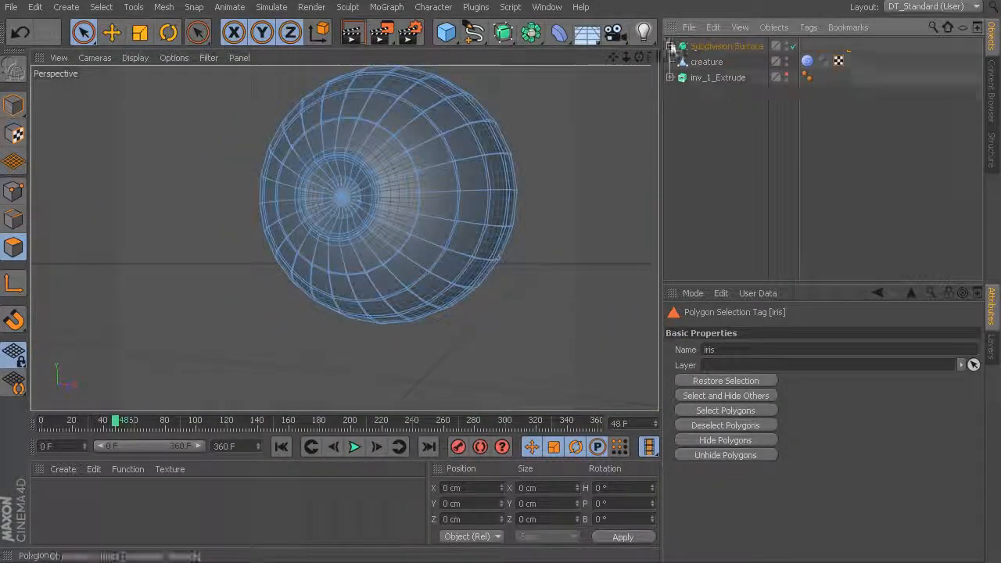
click(715, 47)
click(787, 59)
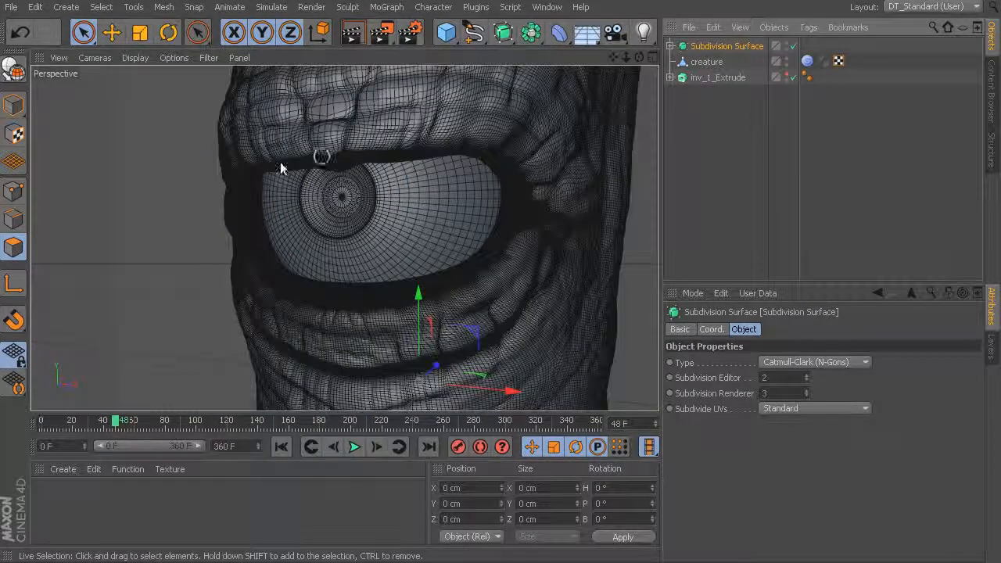
Change the viewport display to smooth shading without wireframe lines to view the whole creature.
click(134, 57)
click(146, 85)
scroll(481, 240, down, 8)
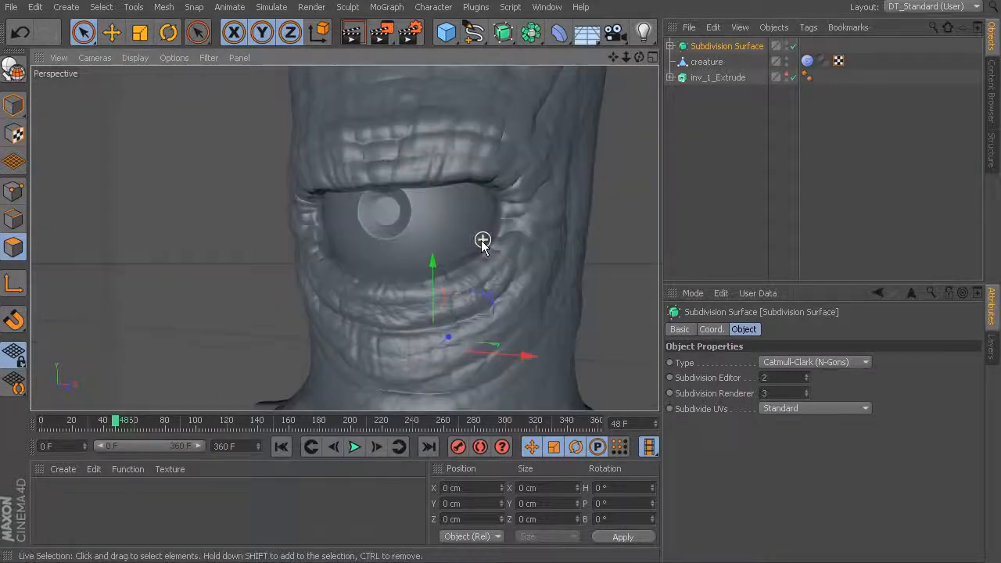
alt+middle_drag(481, 240, 429, 241)
mouse_move(429, 241)
alt+mouse_down()
mouse_move(398, 306)
mouse_move(444, 272)
mouse_move(422, 290)
alt+mouse_up()
Create a new material and name it pupilMaterial.
click(63, 469)
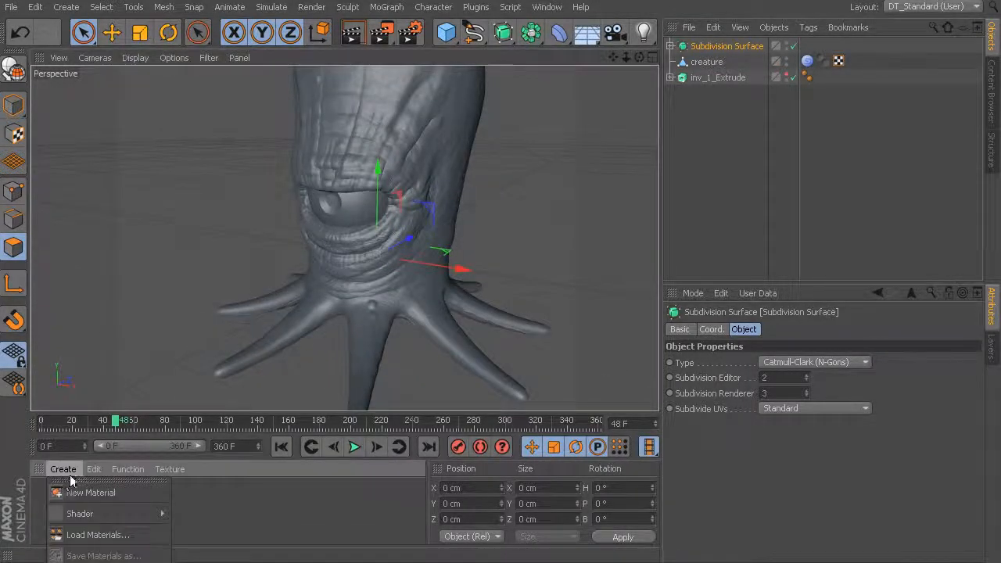
click(386, 494)
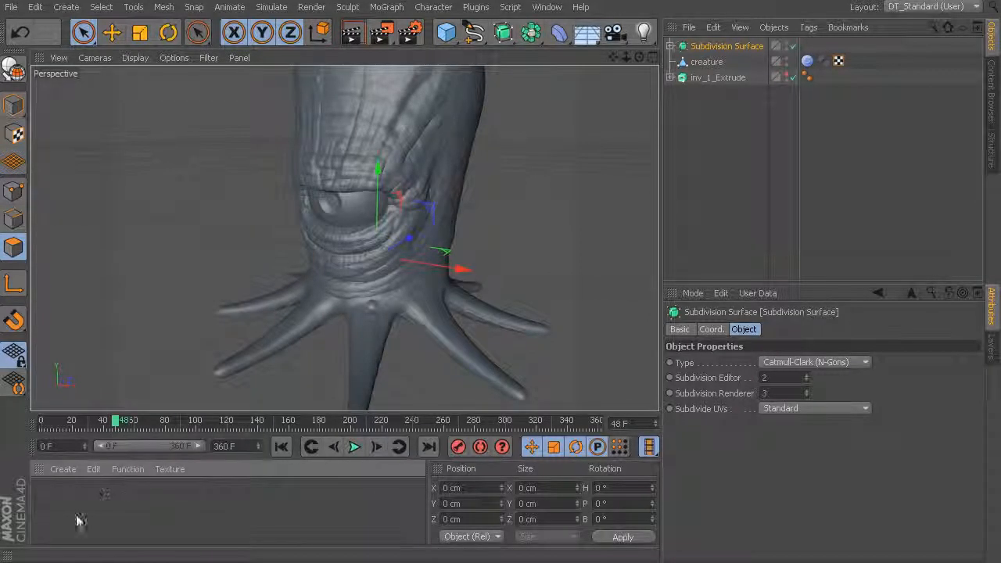
click(64, 468)
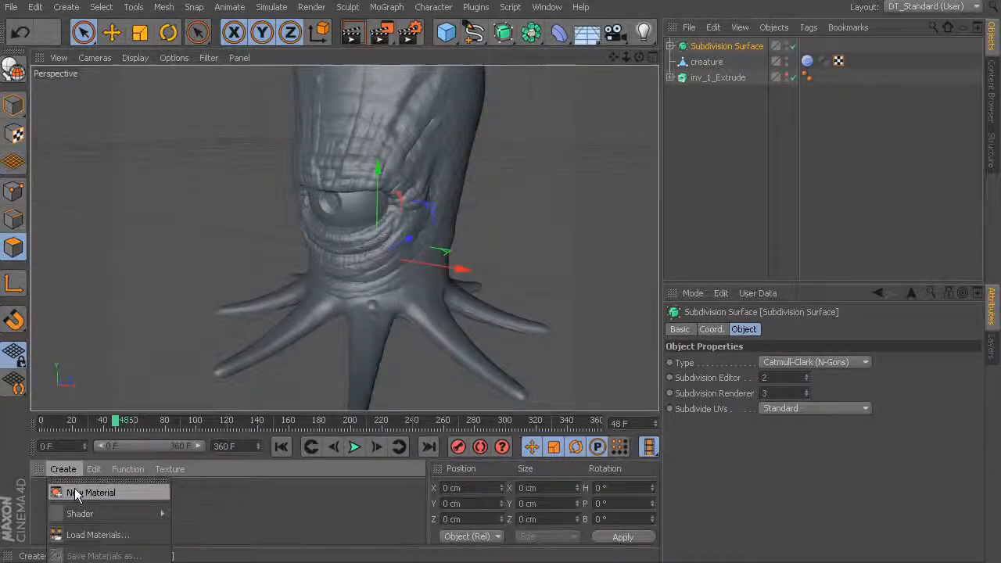
click(74, 488)
double_click(49, 500)
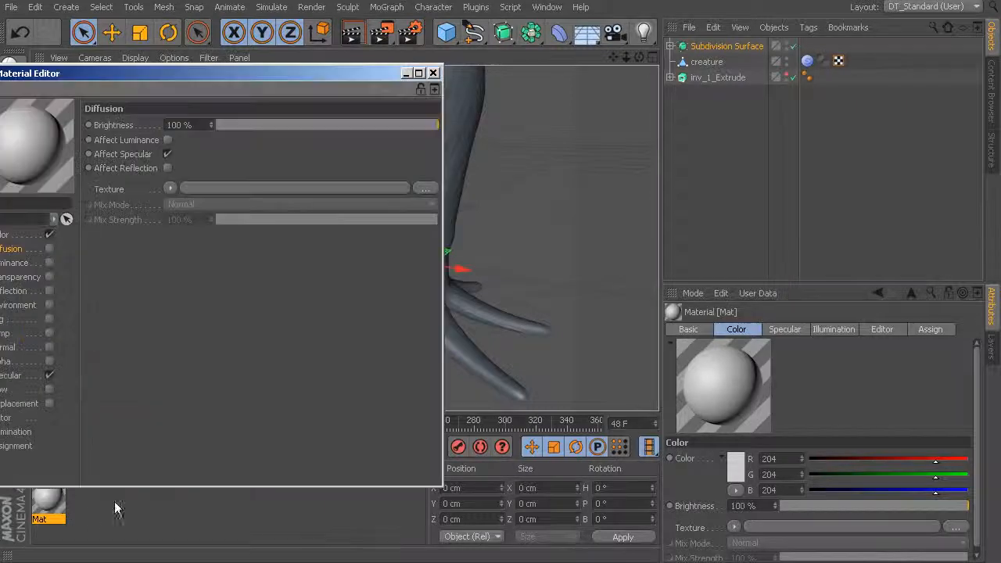
drag(297, 80, 678, 103)
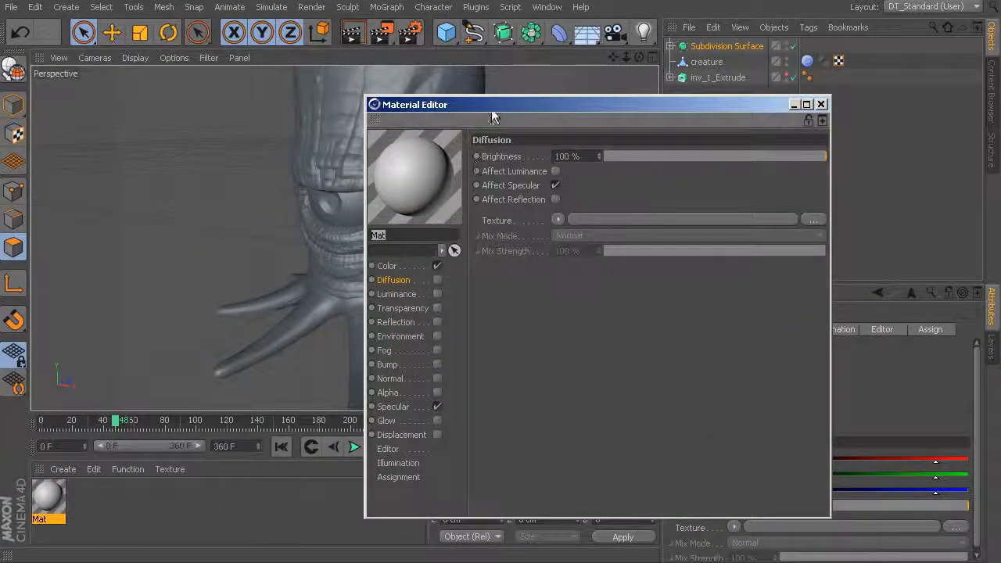
drag(493, 109, 592, 101)
text(p)
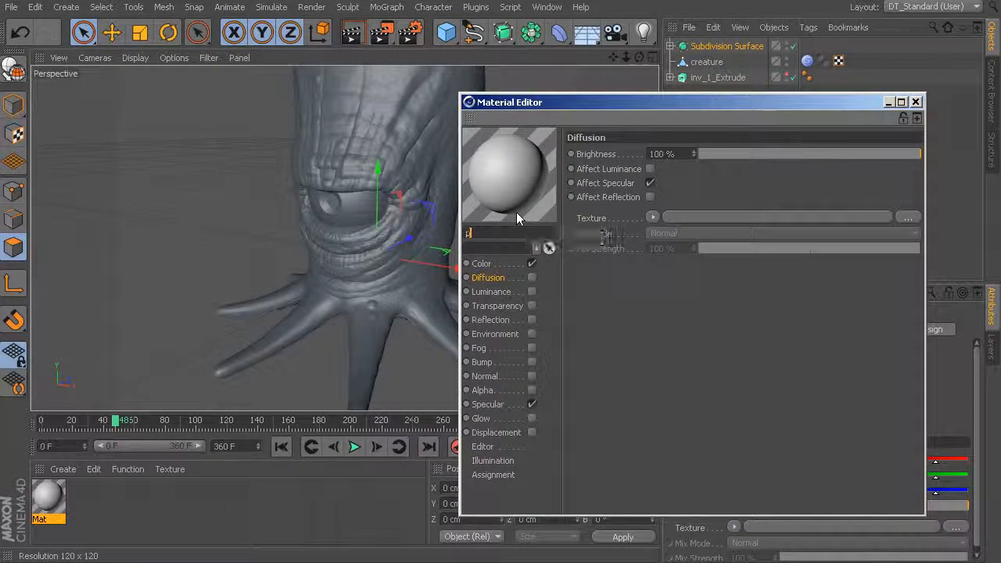
text(upilMateria)
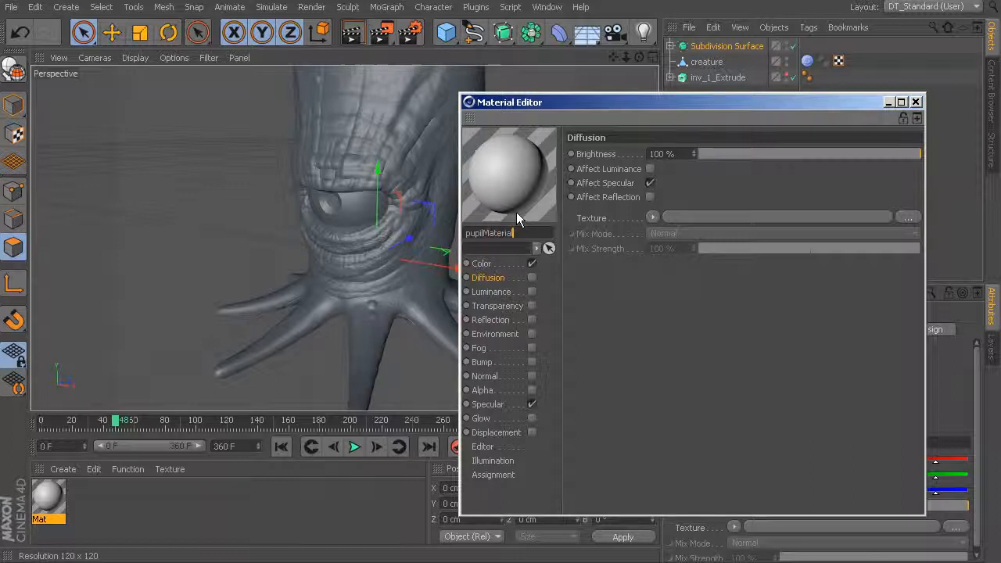
text(l)
Set the color of pupilMaterial to pure black and turn off its Specular channel.
click(481, 263)
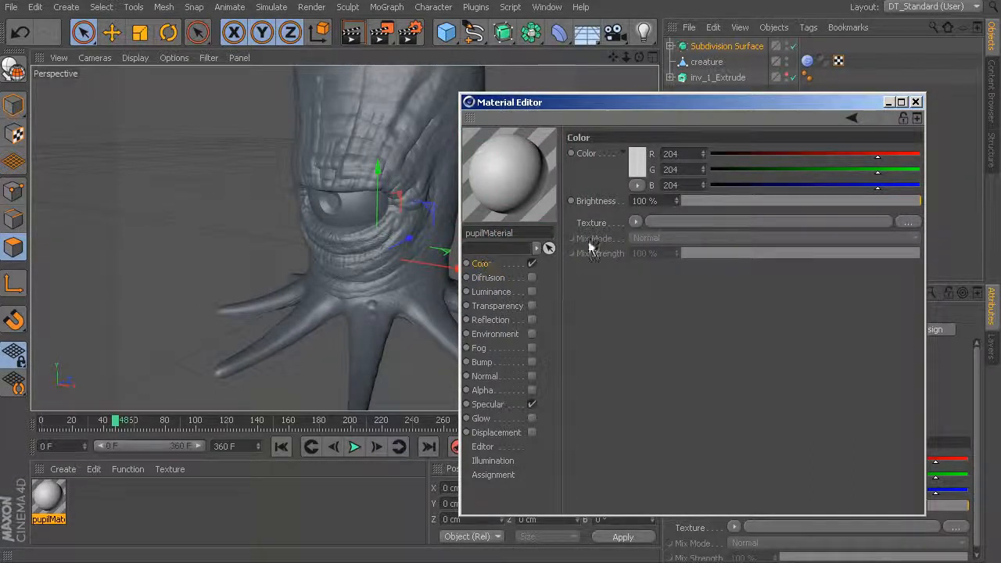
click(644, 171)
click(597, 178)
click(617, 236)
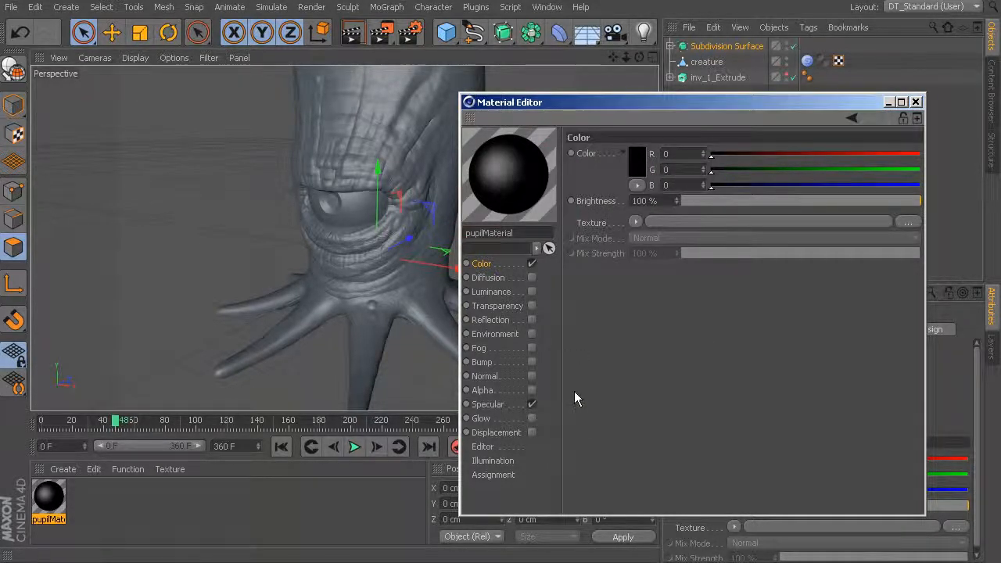
click(531, 404)
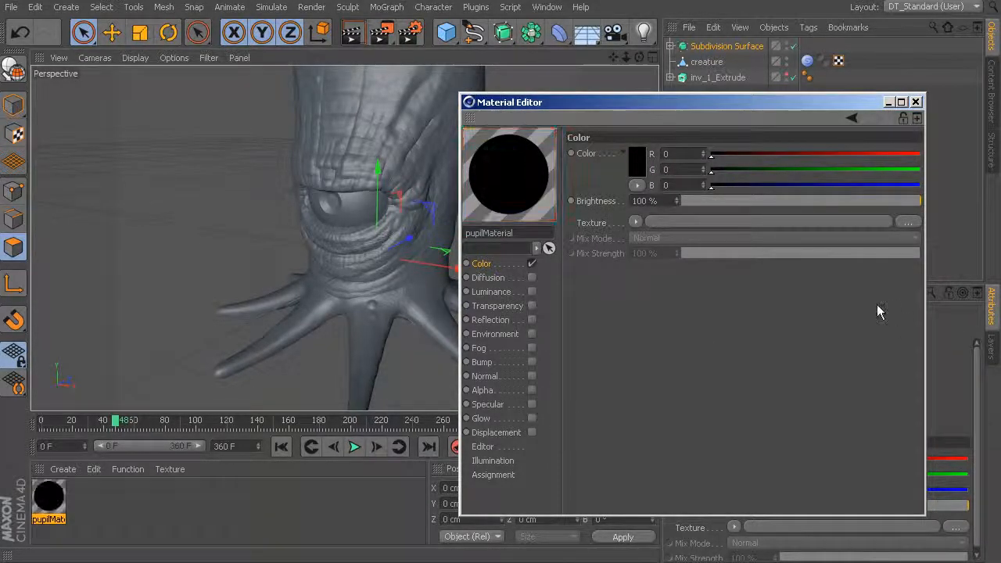
click(915, 103)
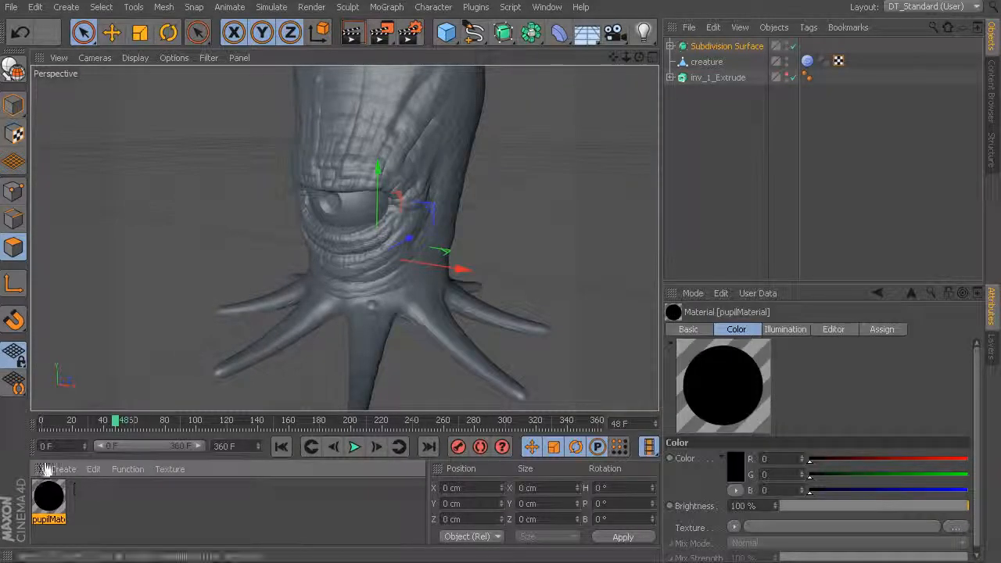
Create a second material and name it eye_main.
click(62, 469)
click(86, 493)
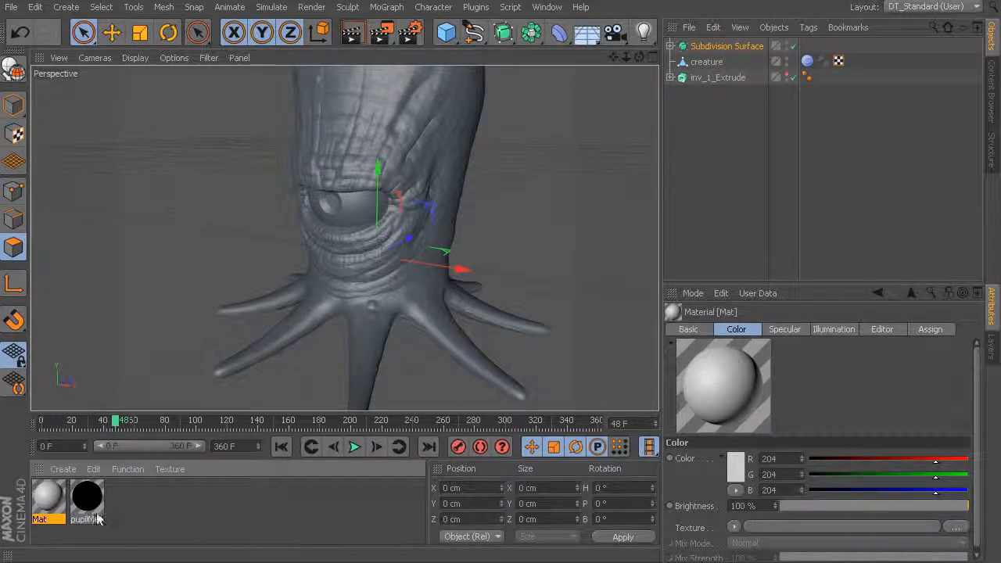
double_click(45, 508)
drag(265, 49, 645, 111)
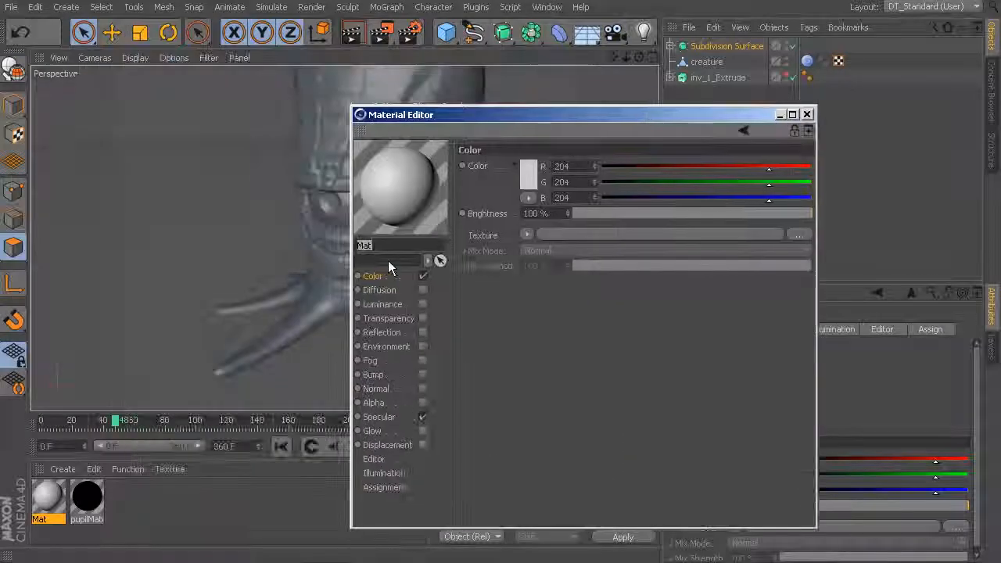
text(eye_ma)
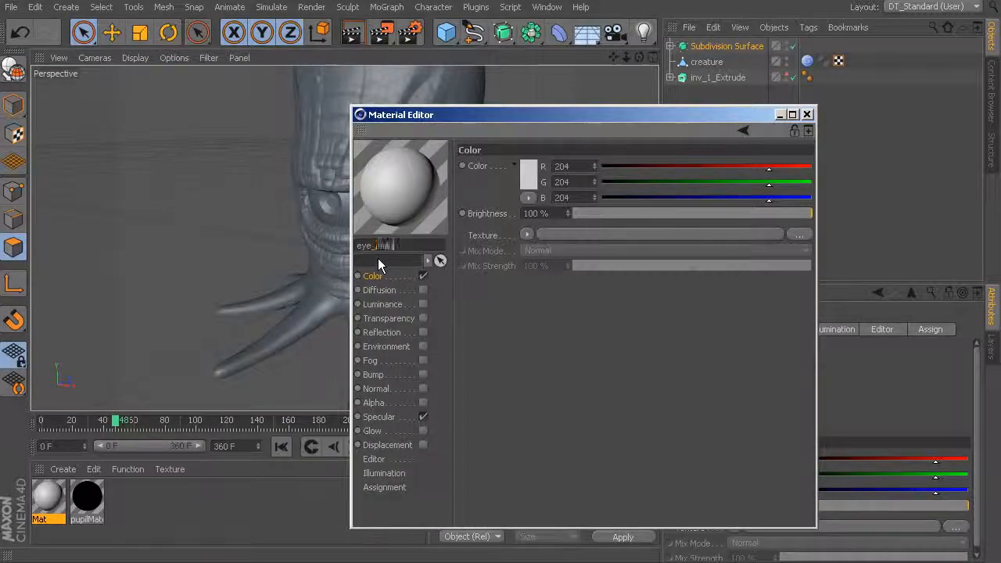
text(in)
key(Return)
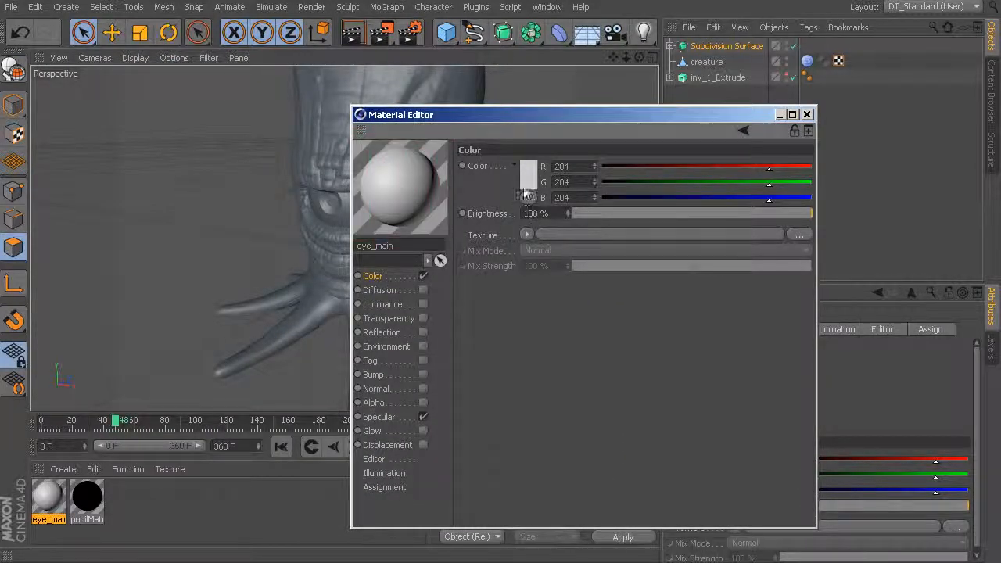
Give eye_main a light grey color of RGB 189, 185, 185 and a specular width of 34% and height of 30%.
click(528, 174)
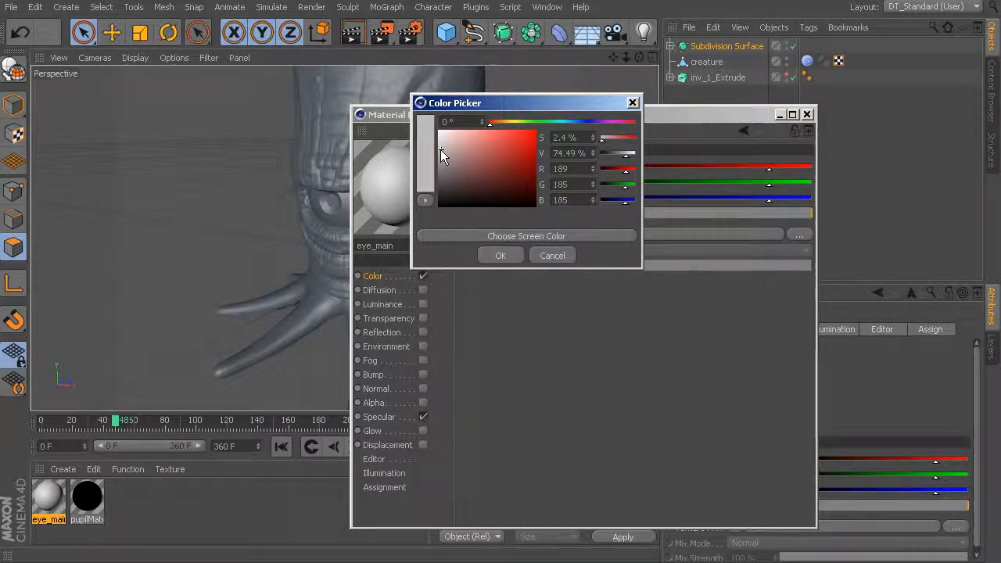
click(504, 255)
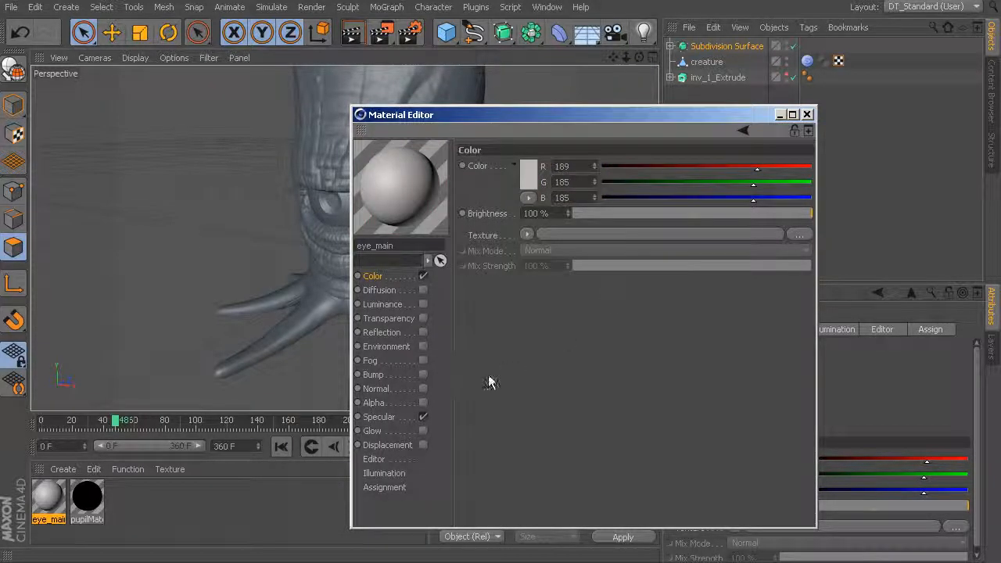
click(388, 417)
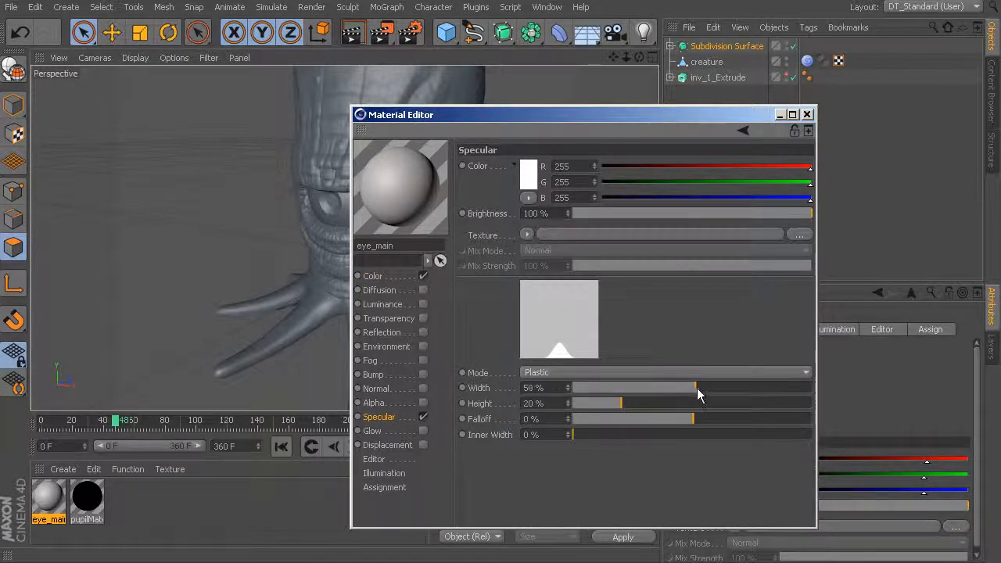
drag(697, 398, 645, 403)
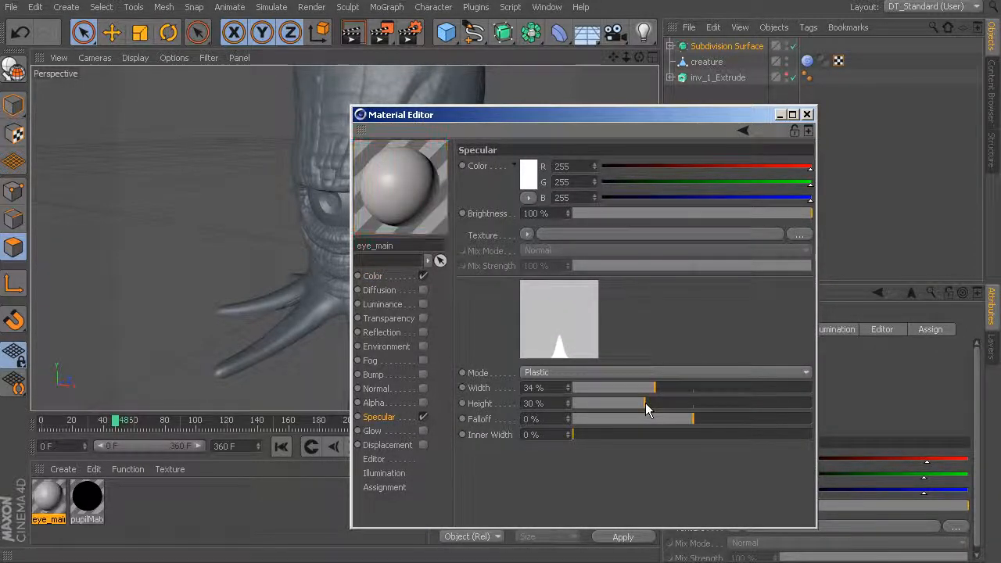
Enable the Reflection channel of eye_main and set its brightness to 38%.
click(423, 332)
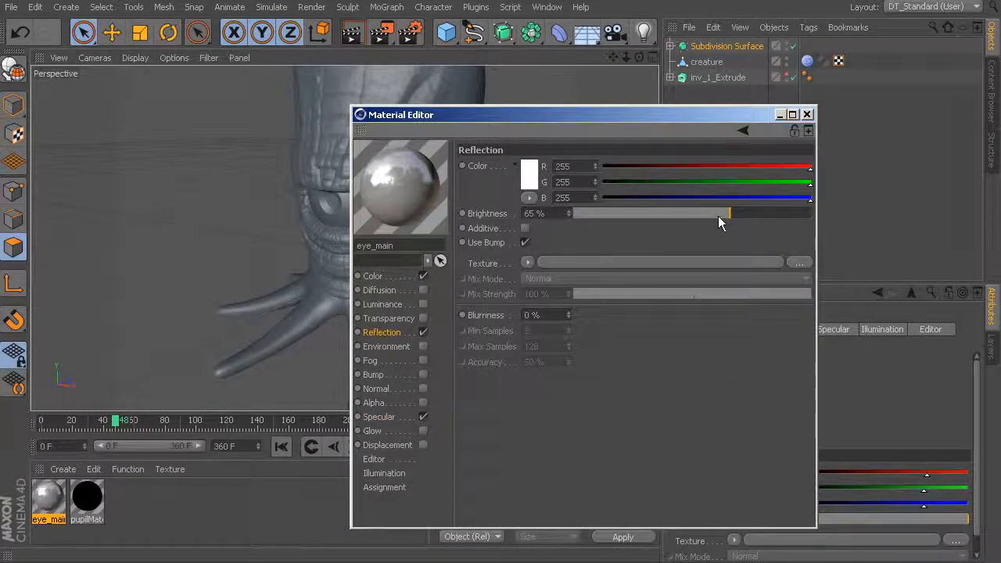
drag(687, 225, 666, 219)
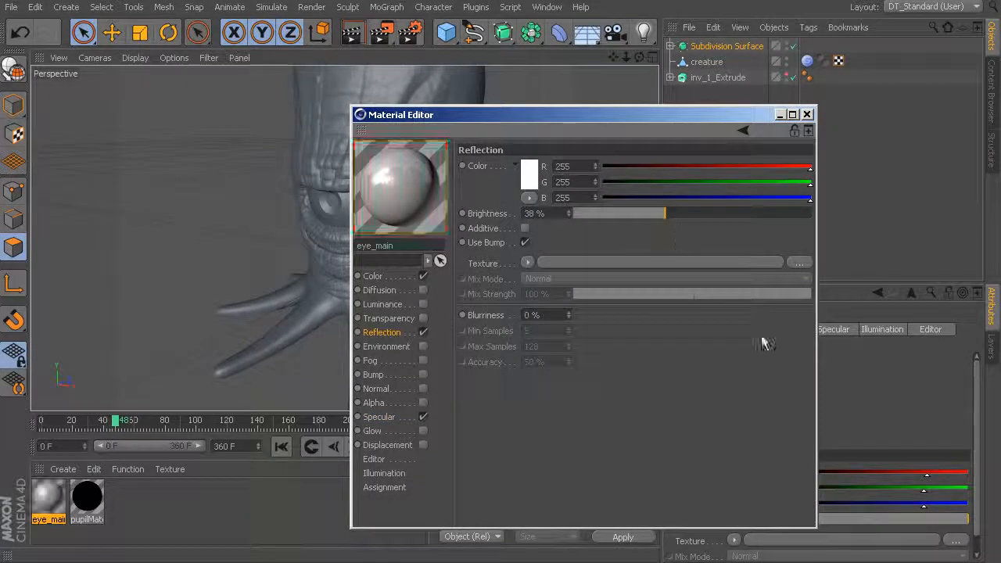
click(806, 114)
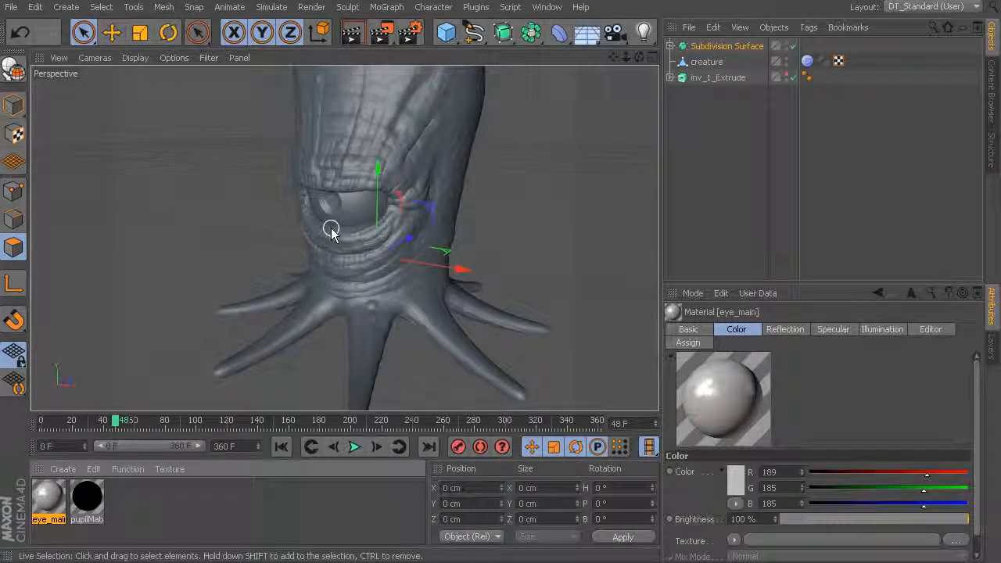
Create a third material and name it body_material.
click(62, 468)
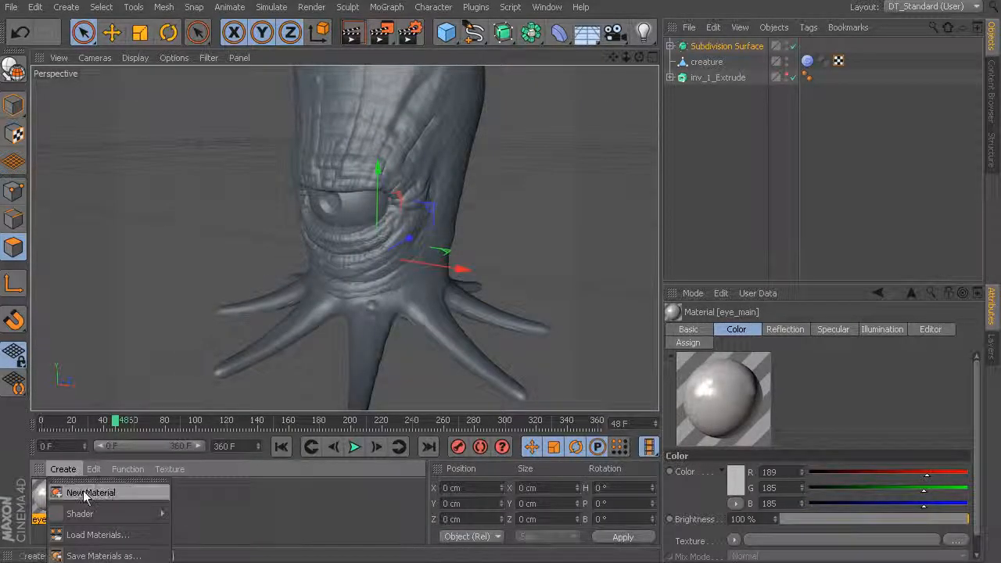
click(78, 489)
double_click(49, 501)
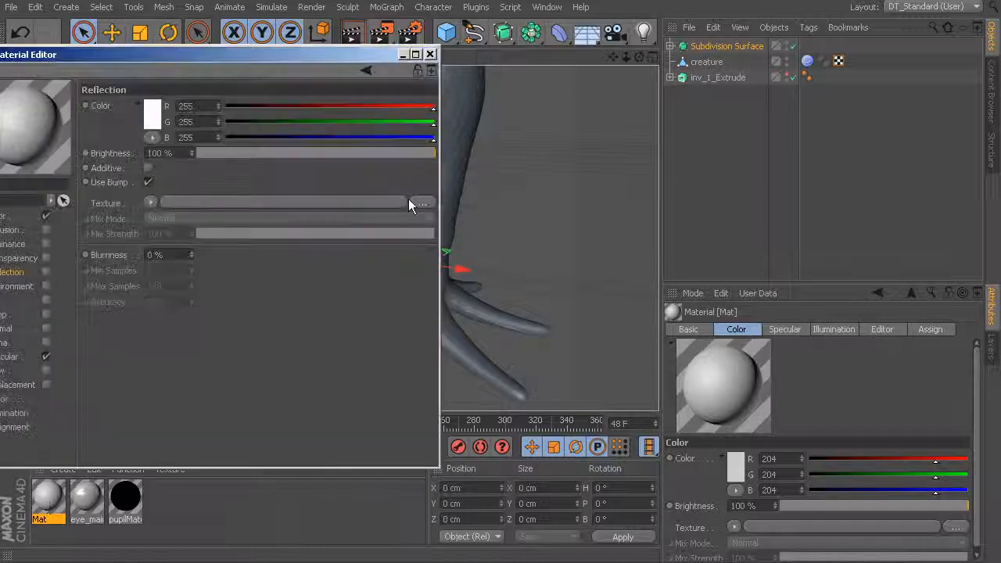
drag(300, 55, 715, 112)
double_click(454, 239)
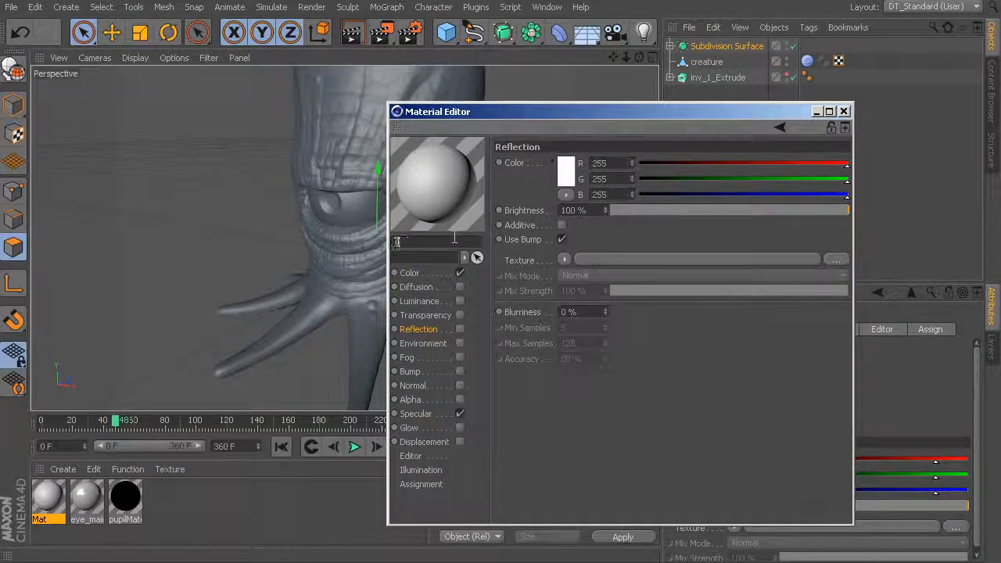
Give body_material a blue color of RGB 56, 62, 221.
click(418, 278)
click(566, 171)
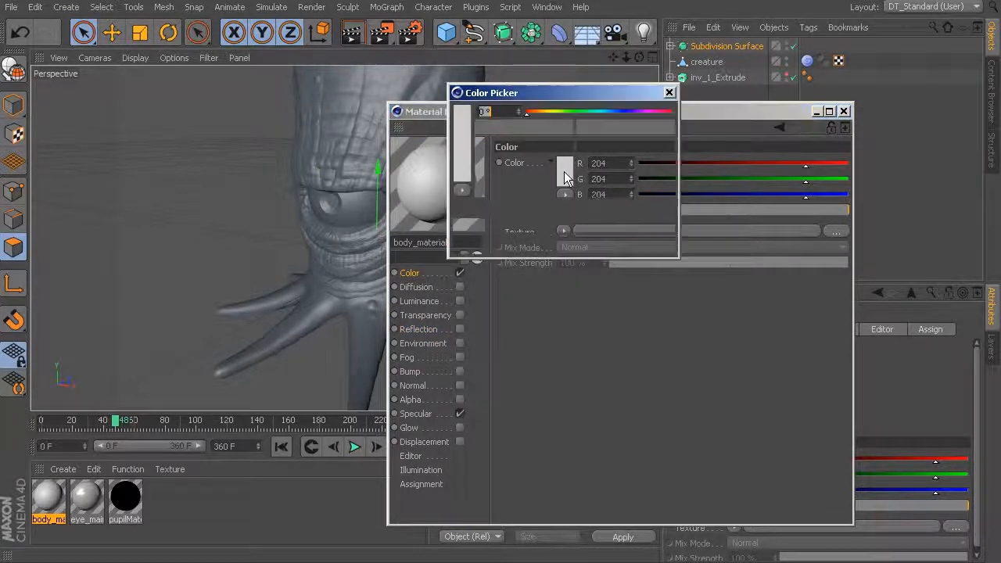
drag(566, 111, 622, 112)
mouse_move(554, 133)
mouse_down()
mouse_move(548, 122)
mouse_move(549, 135)
mouse_up()
click(537, 244)
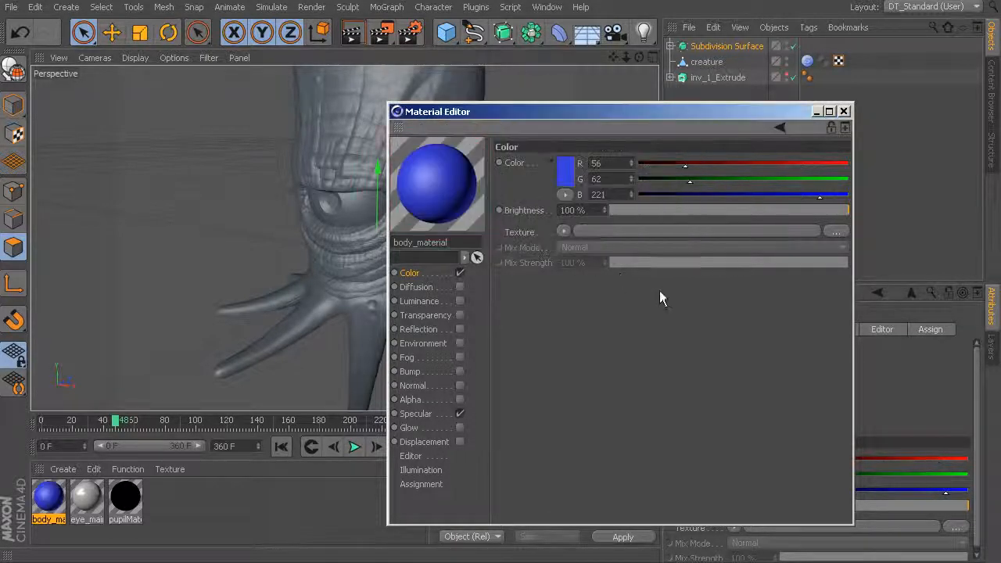
click(843, 111)
Create a fourth material named iris_color and give it a dark red color of RGB 166, 22, 22.
click(62, 469)
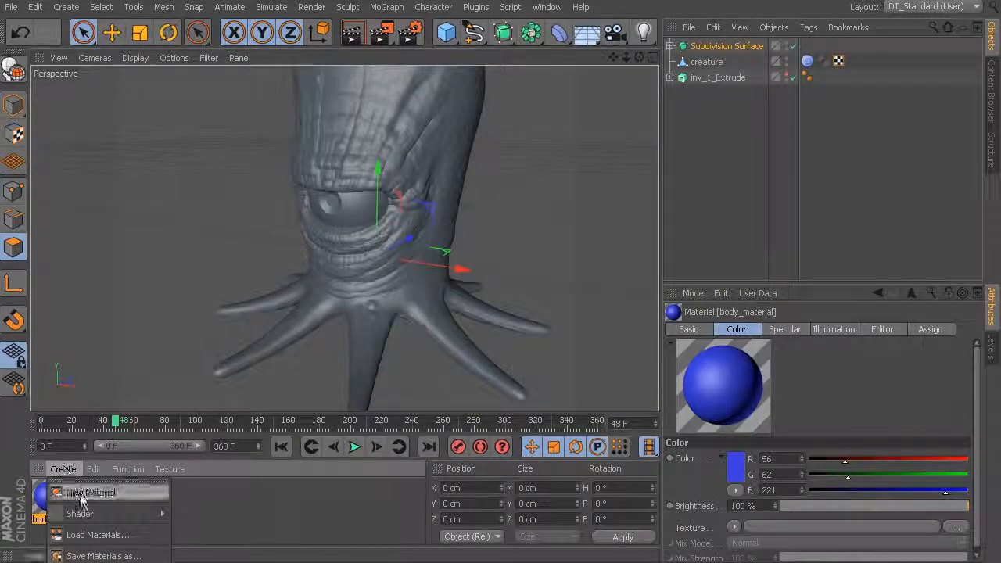
click(82, 494)
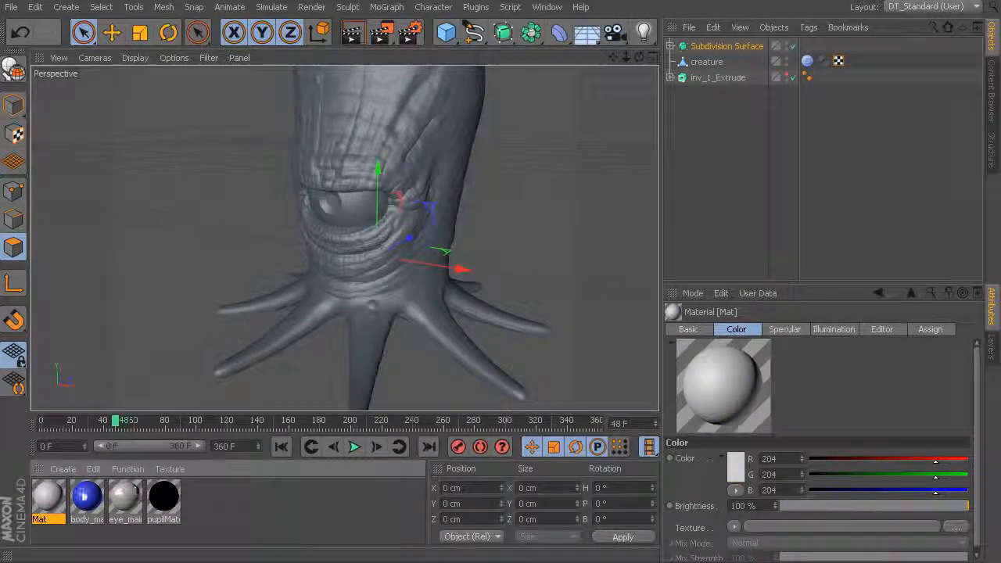
double_click(47, 497)
drag(330, 50, 731, 134)
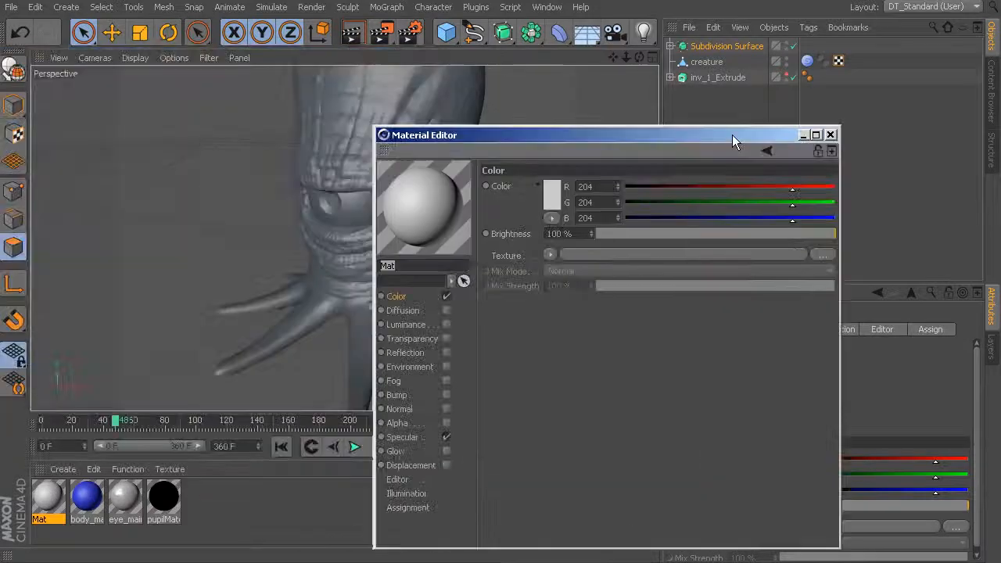
click(419, 270)
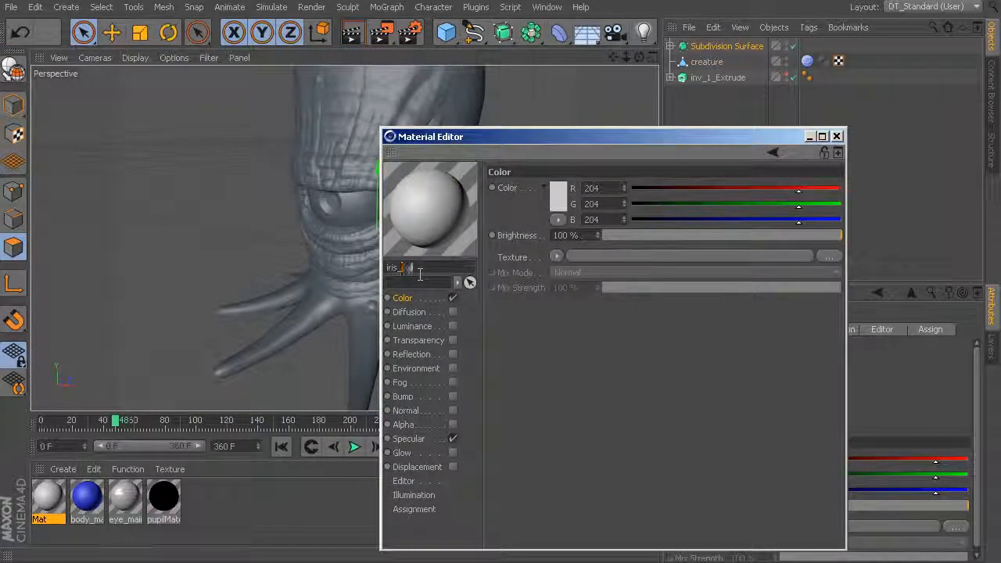
click(403, 297)
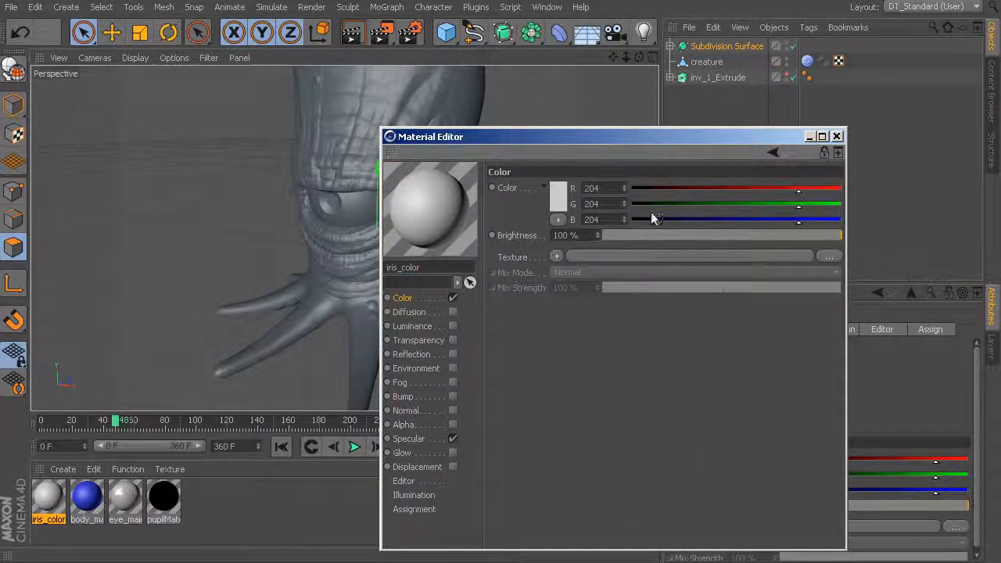
click(560, 199)
mouse_move(558, 183)
mouse_down()
mouse_move(536, 165)
mouse_move(553, 177)
mouse_up()
click(533, 270)
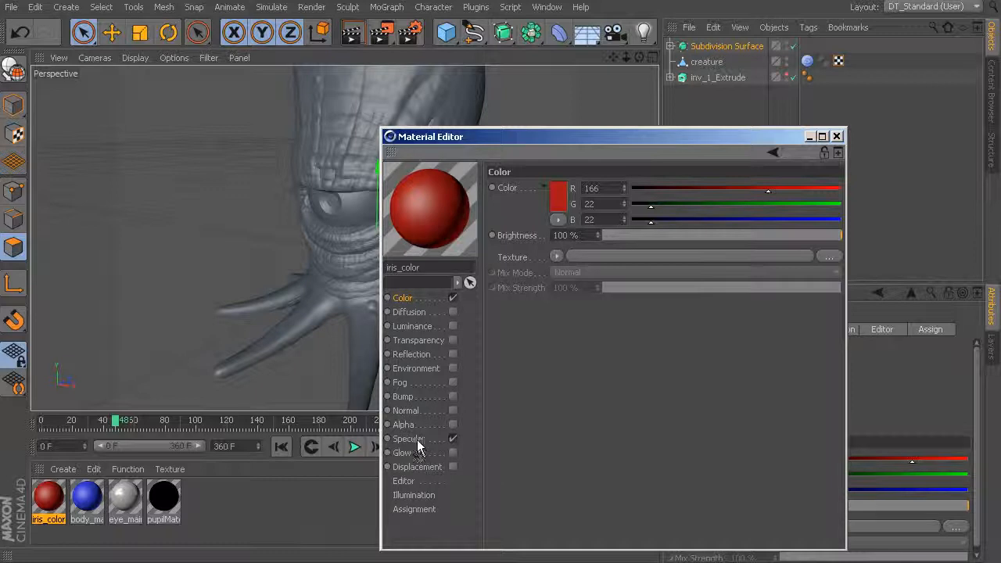
click(837, 137)
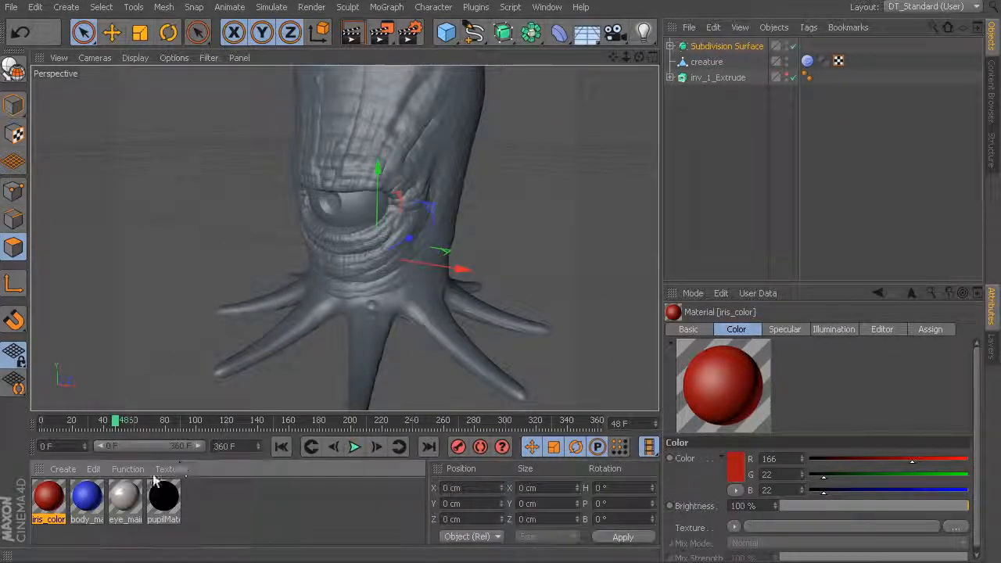
Apply eye_main to the eye's Subdivision Surface and move its texture tag onto the Sphere inside it.
drag(351, 425, 735, 45)
click(670, 46)
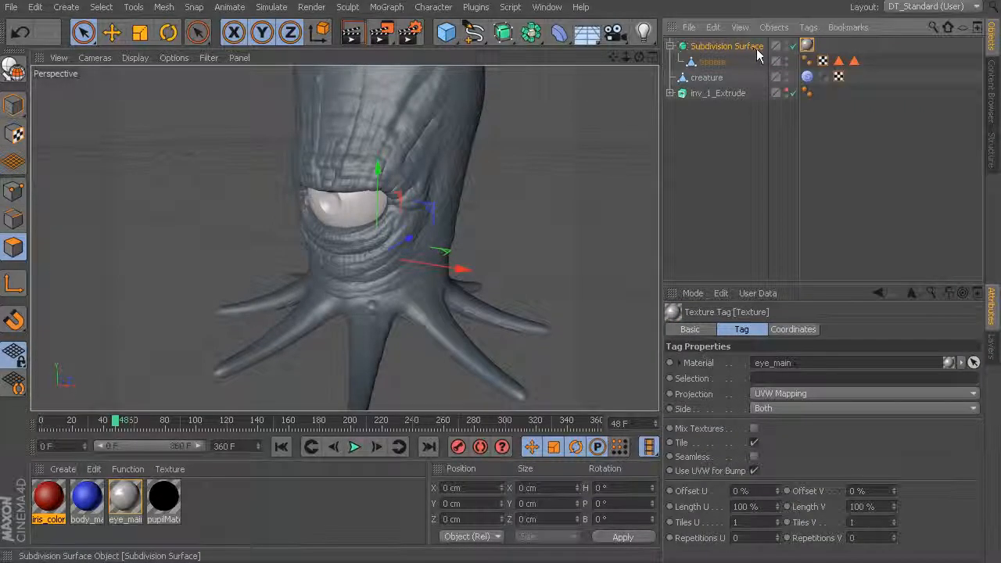
mouse_move(808, 47)
mouse_down()
mouse_move(758, 55)
mouse_move(805, 61)
mouse_up()
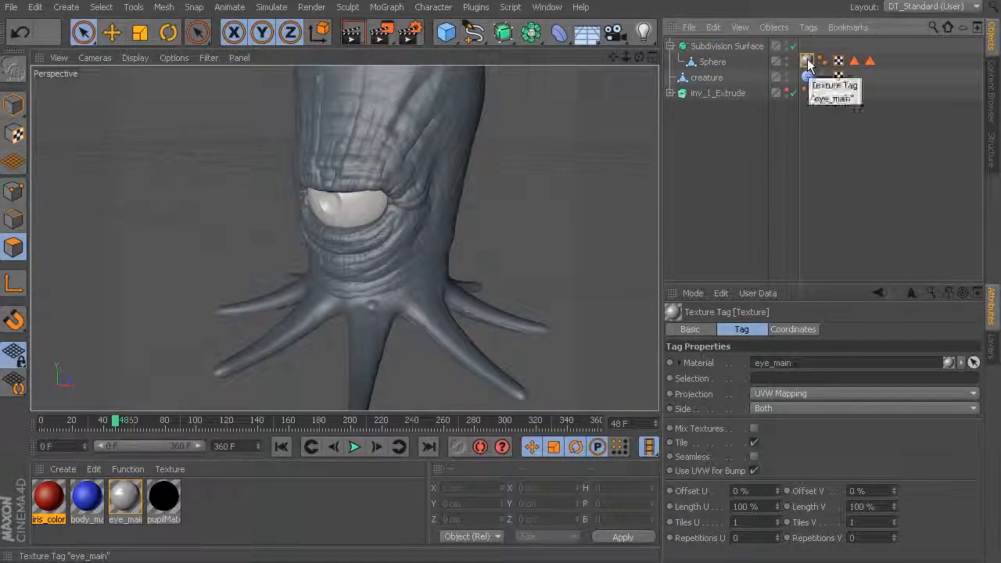
Apply pupilMaterial and iris_color to the Sphere, ordering the texture tags as eye_main, pupilMaterial and iris_color.
scroll(398, 205, up, 6)
alt+drag(547, 239, 508, 233)
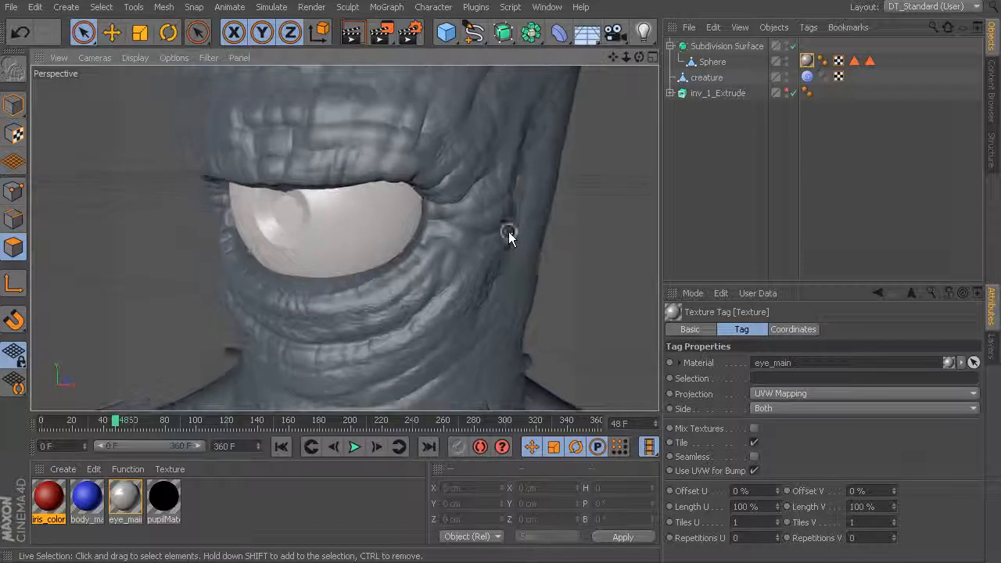
drag(167, 497, 713, 63)
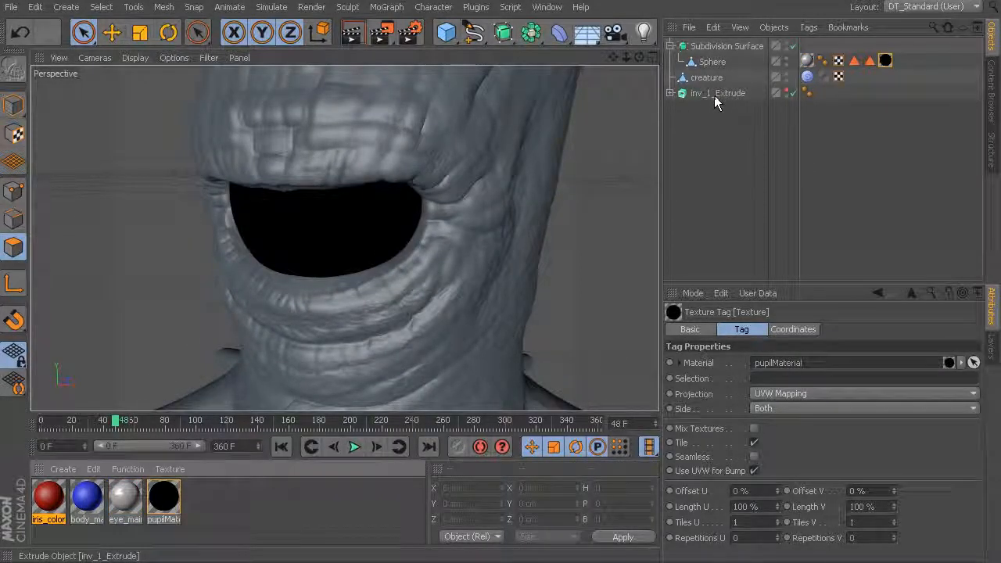
drag(884, 63, 820, 62)
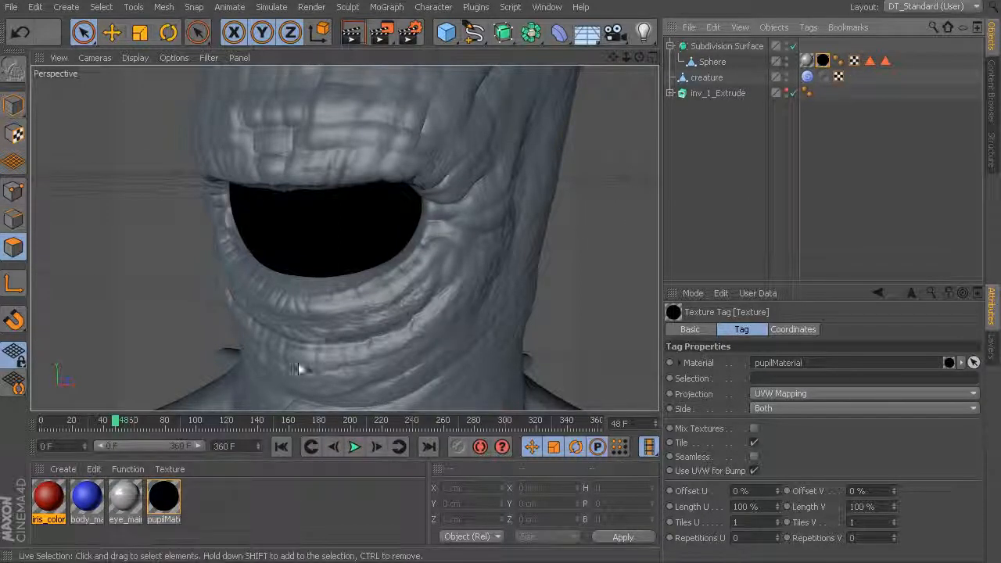
drag(774, 105, 725, 70)
drag(899, 64, 841, 62)
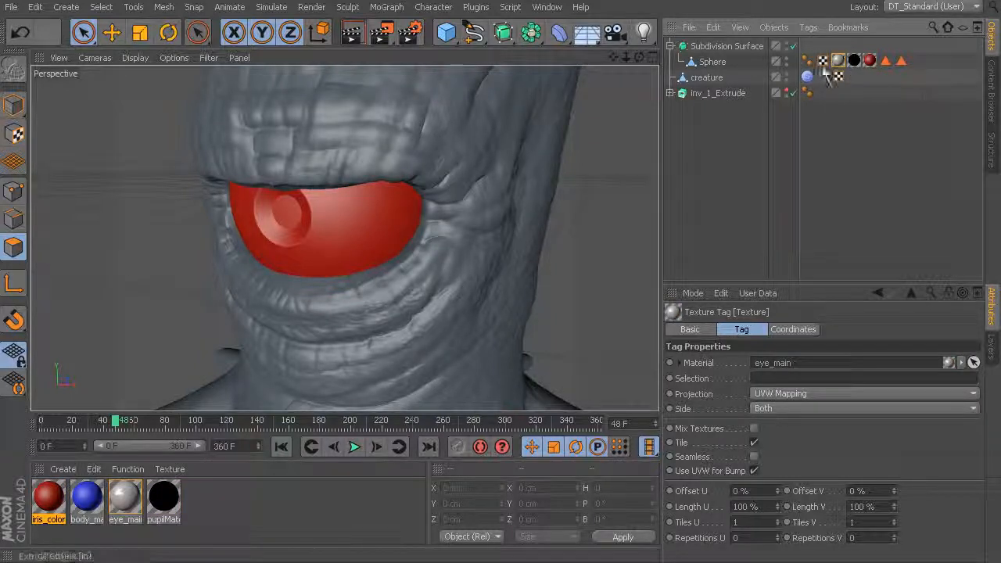
Restrict the Sphere's iris_color texture tag to the polygon selection iris.
alt+drag(341, 280, 365, 250)
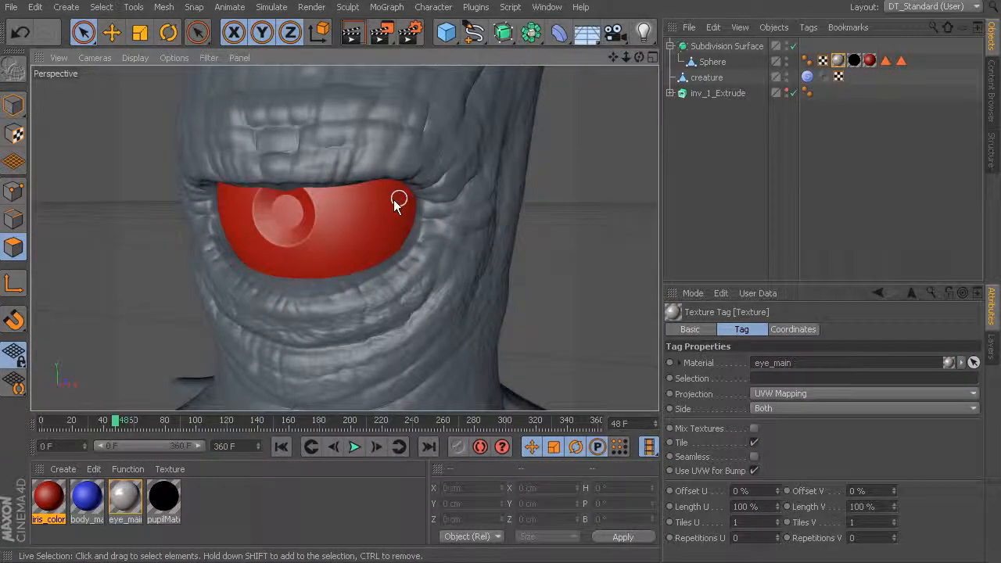
alt+middle_drag(407, 200, 467, 212)
alt+drag(467, 212, 495, 246)
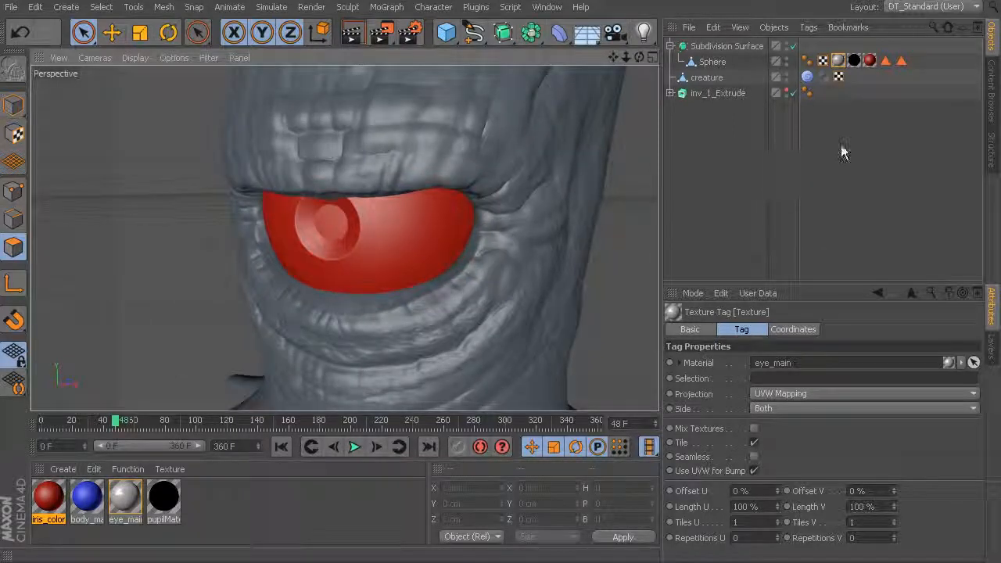
click(870, 63)
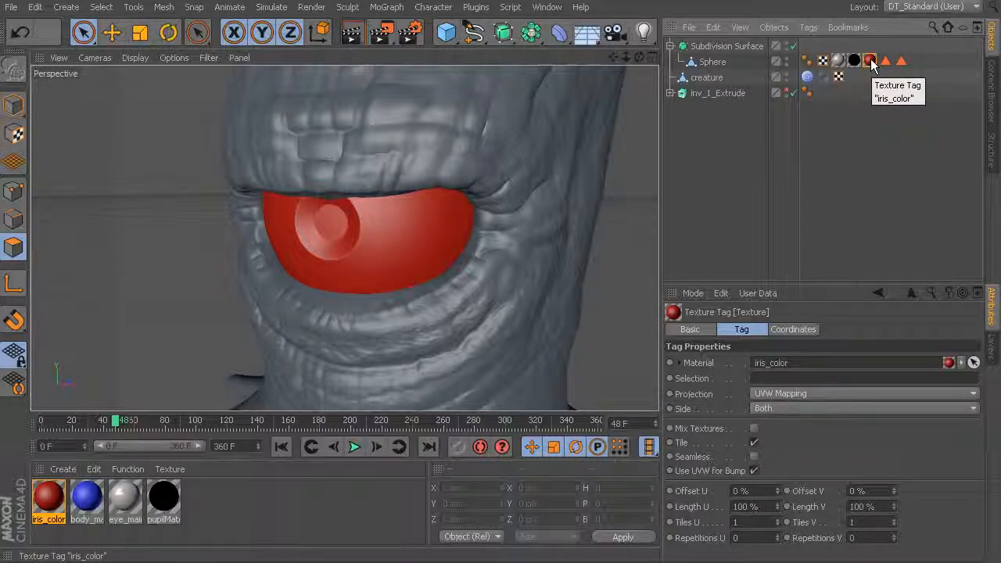
click(766, 378)
text(iris)
key(Return)
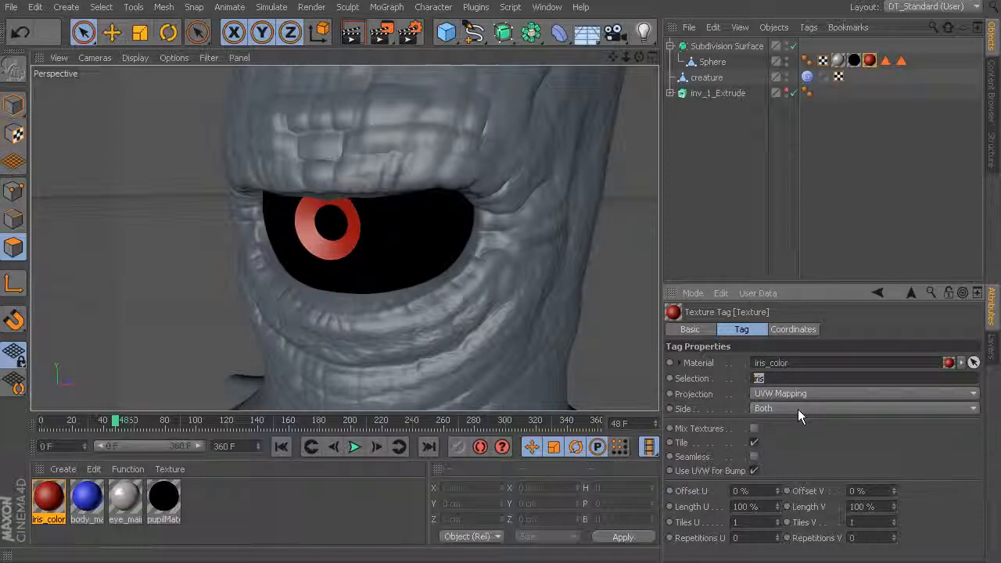
Restrict the Sphere's pupilMaterial texture tag to the polygon selection pupil.
click(853, 60)
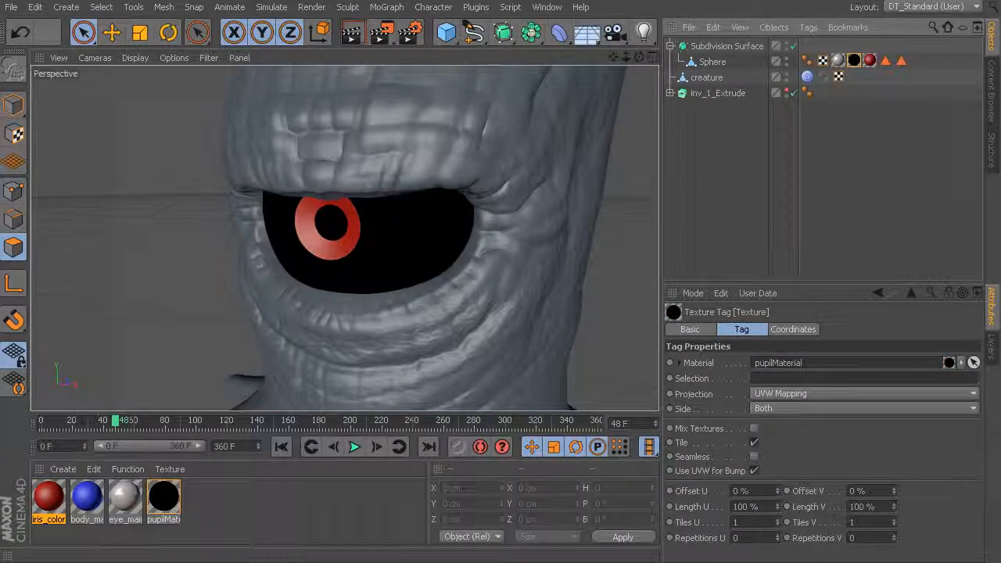
click(767, 377)
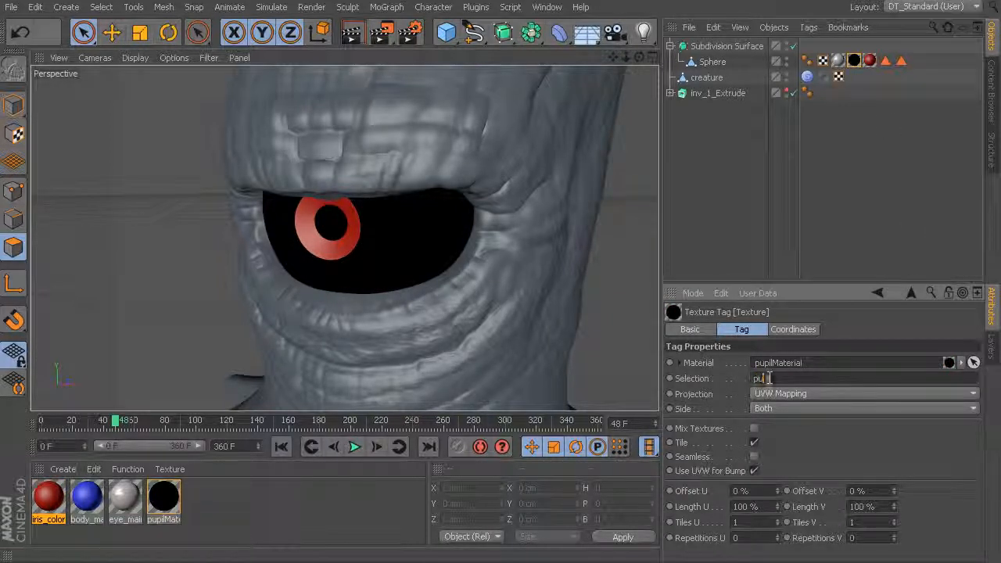
text(pupil)
key(Return)
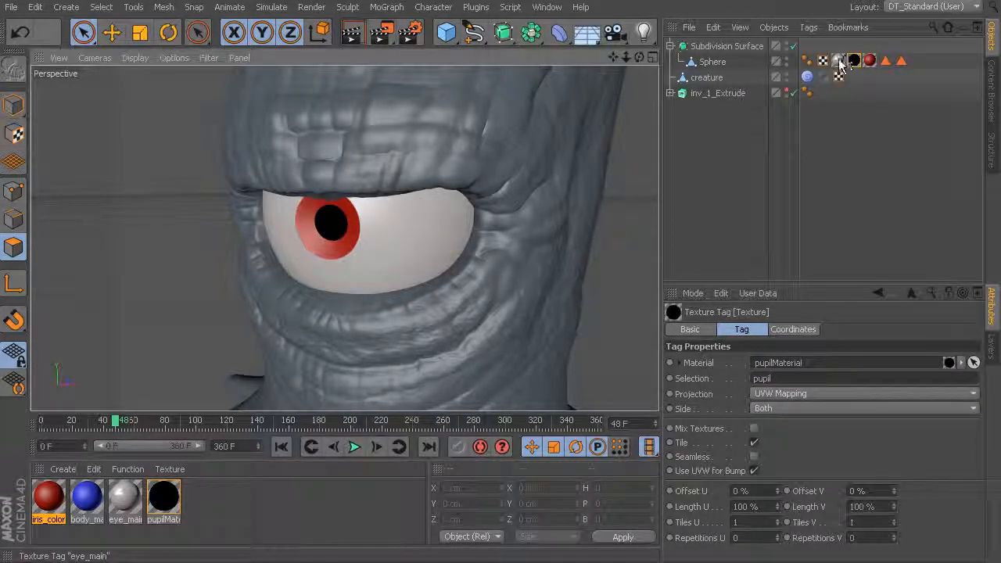
Apply body_material to the creature object.
alt+drag(230, 212, 201, 197)
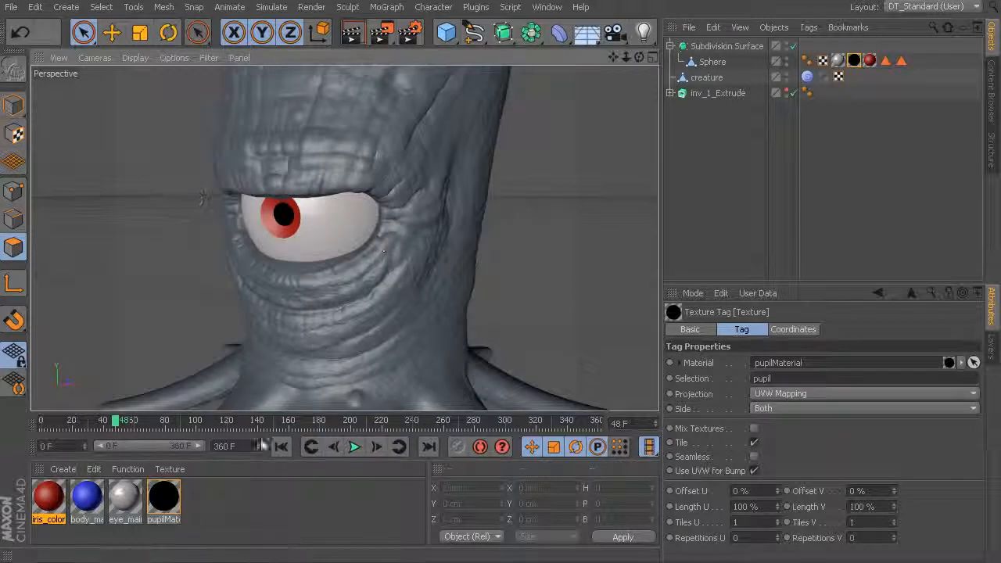
drag(87, 503, 717, 79)
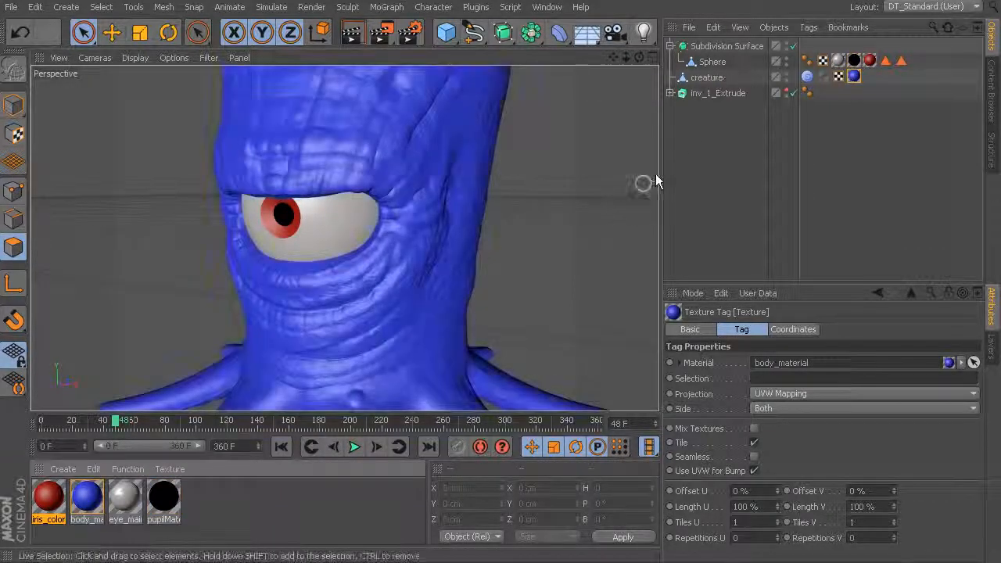
alt+drag(643, 183, 551, 224)
alt+right_drag(550, 224, 525, 240)
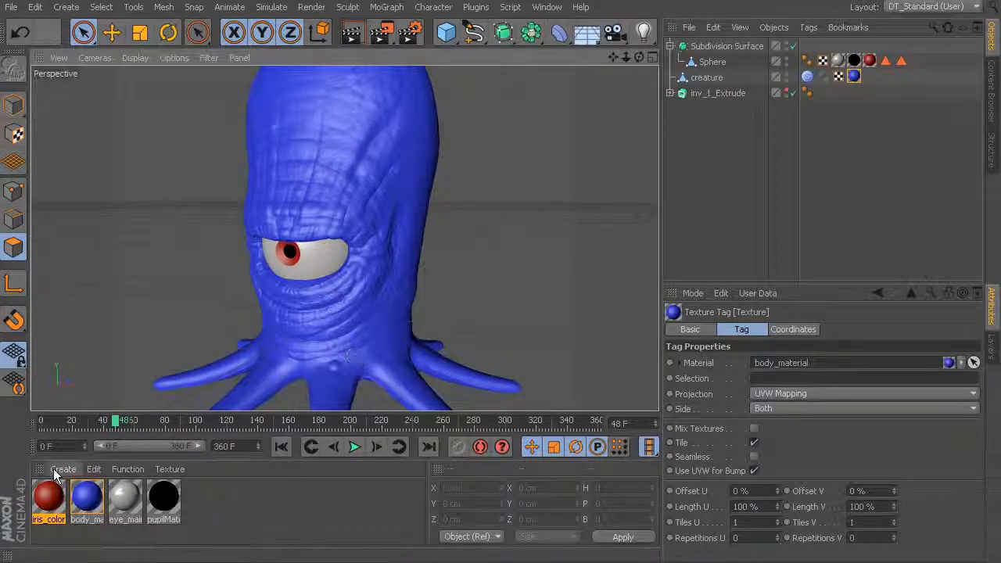
Darken the color of body_material to RGB 50, 55, 192.
double_click(88, 505)
drag(305, 49, 844, 129)
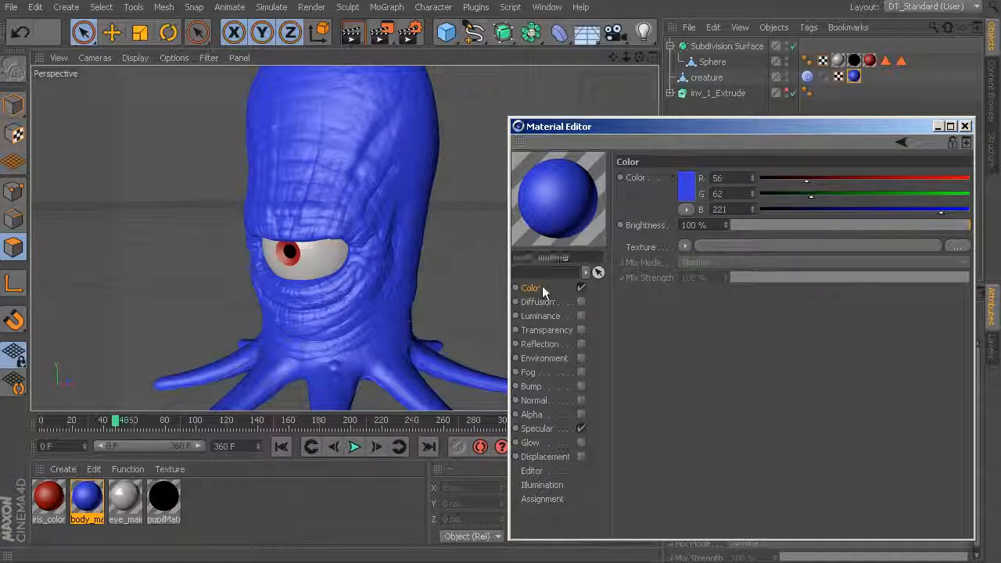
click(688, 198)
mouse_move(677, 166)
mouse_down()
mouse_move(680, 174)
mouse_move(674, 166)
mouse_up()
click(660, 263)
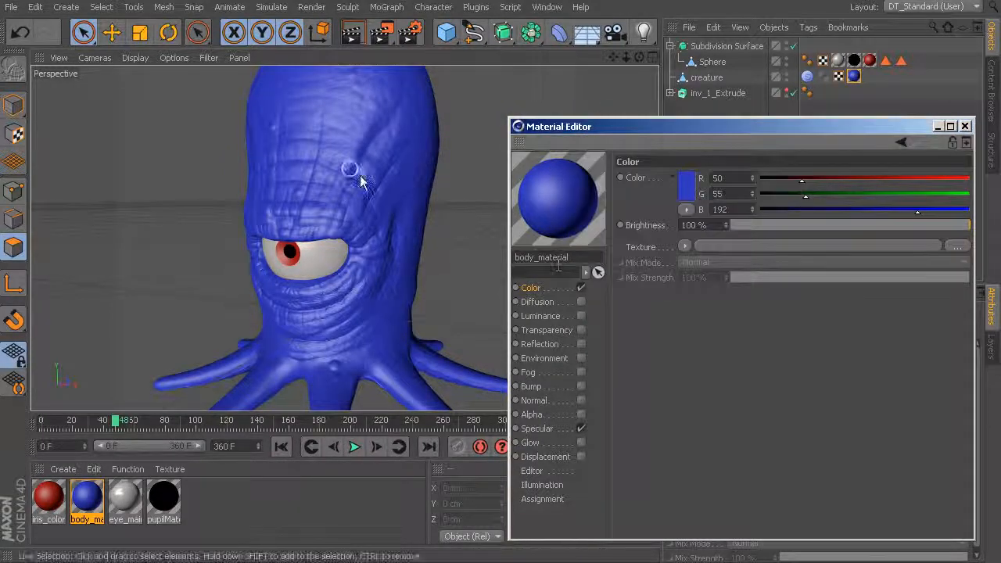
click(965, 125)
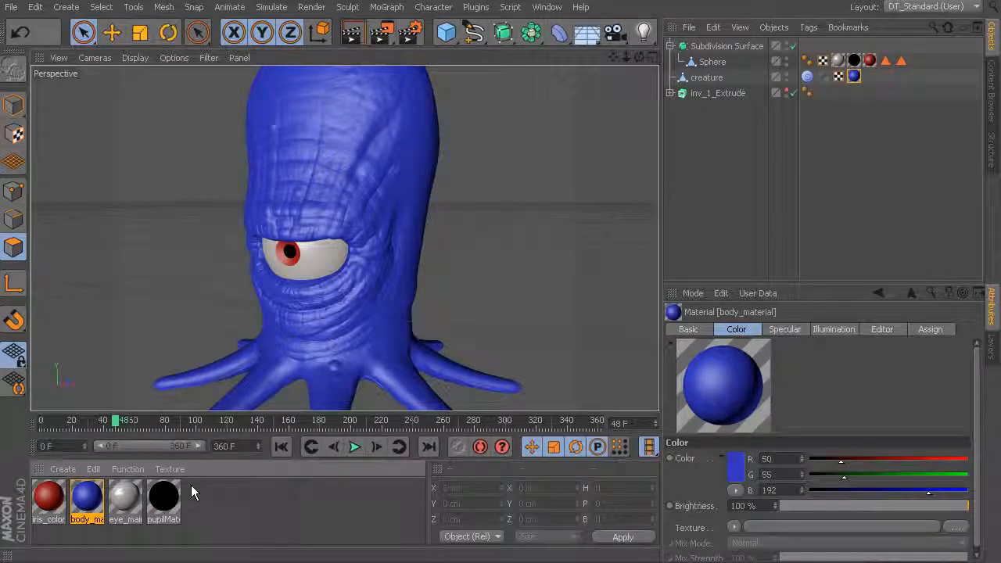
Change the color of iris_color to an orange of RGB 184, 52, 8.
double_click(48, 500)
drag(257, 53, 739, 113)
click(482, 277)
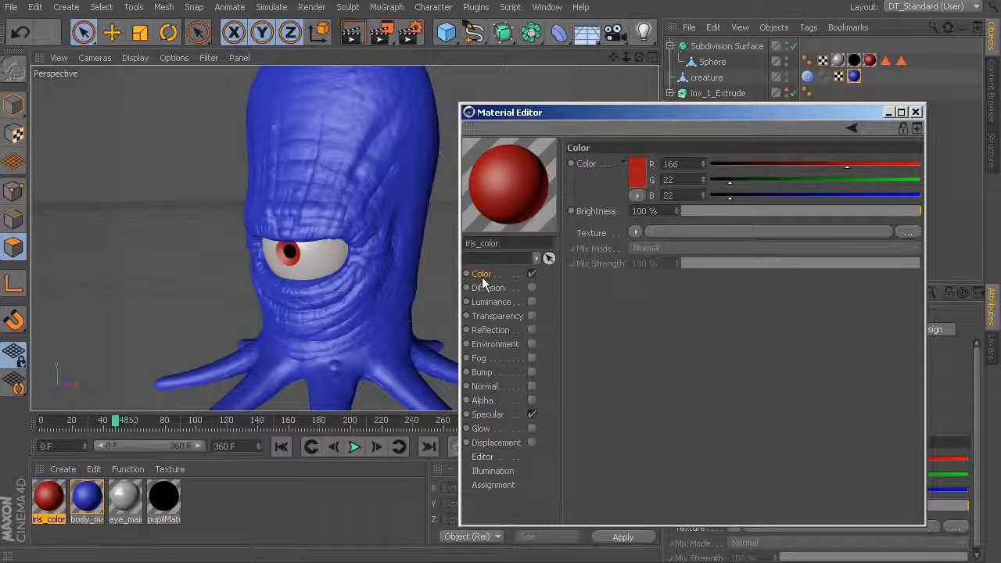
click(643, 170)
click(647, 145)
click(641, 138)
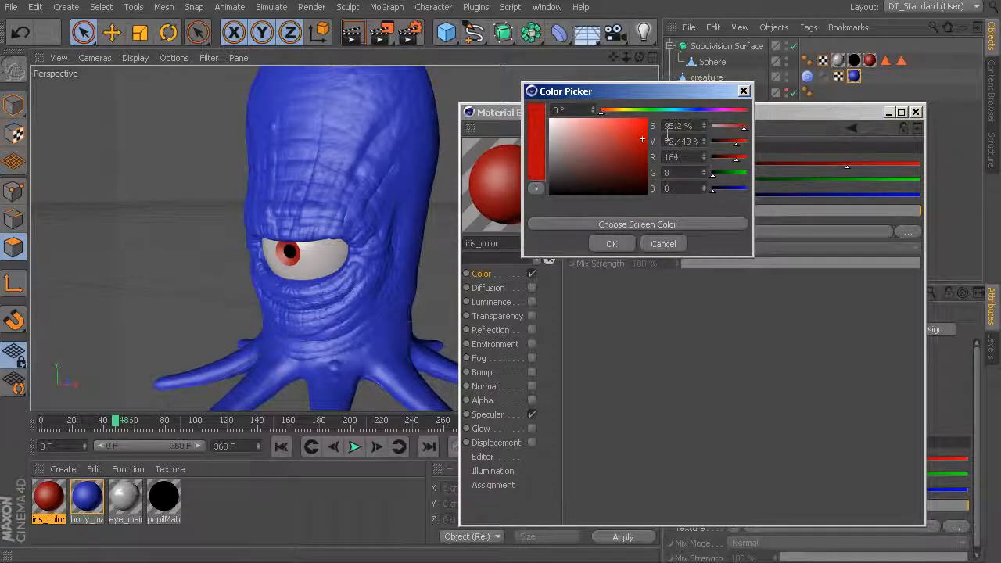
click(606, 115)
click(611, 243)
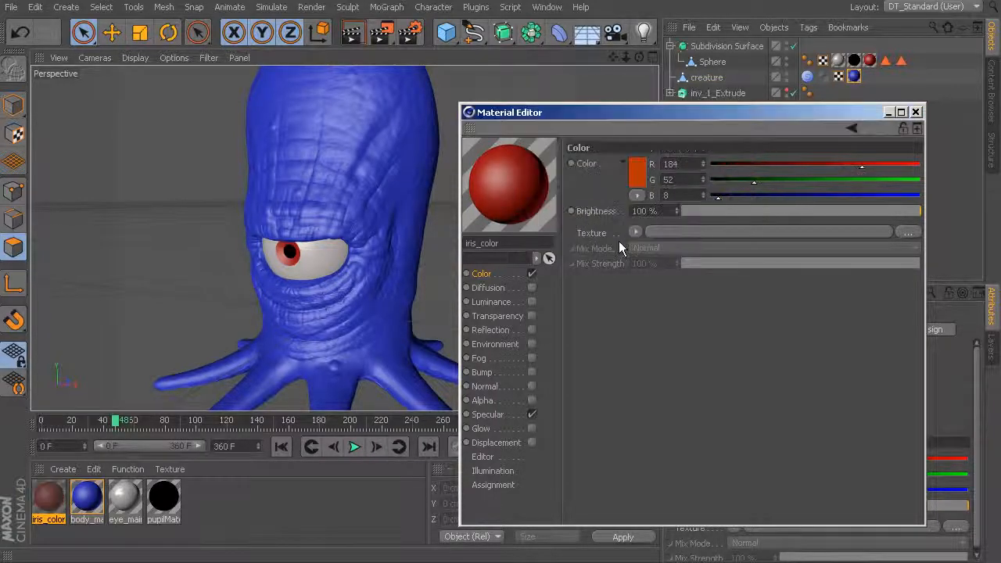
click(915, 112)
Examine the colored octopus as a whole, from its head down to the tentacles.
alt+drag(496, 233, 508, 219)
alt+right_drag(554, 244, 472, 237)
alt+drag(472, 236, 453, 250)
alt+right_drag(454, 249, 485, 253)
alt+middle_drag(484, 253, 469, 248)
alt+right_drag(469, 248, 487, 230)
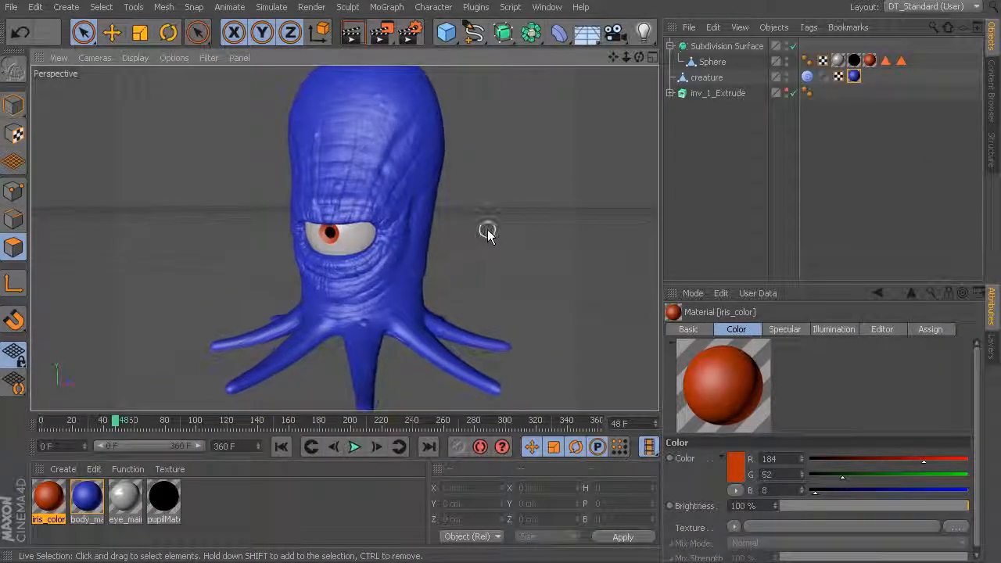